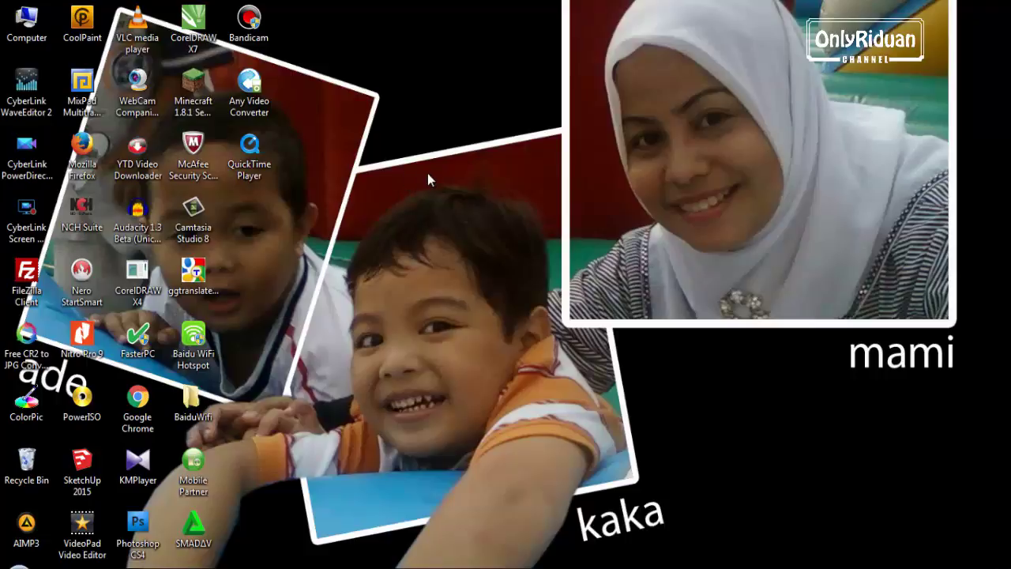
Start CorelDRAW X7 and create a new A4 portrait document in centimeters with CMYK color mode and 150 dpi rendering resolution.
double_click(194, 40)
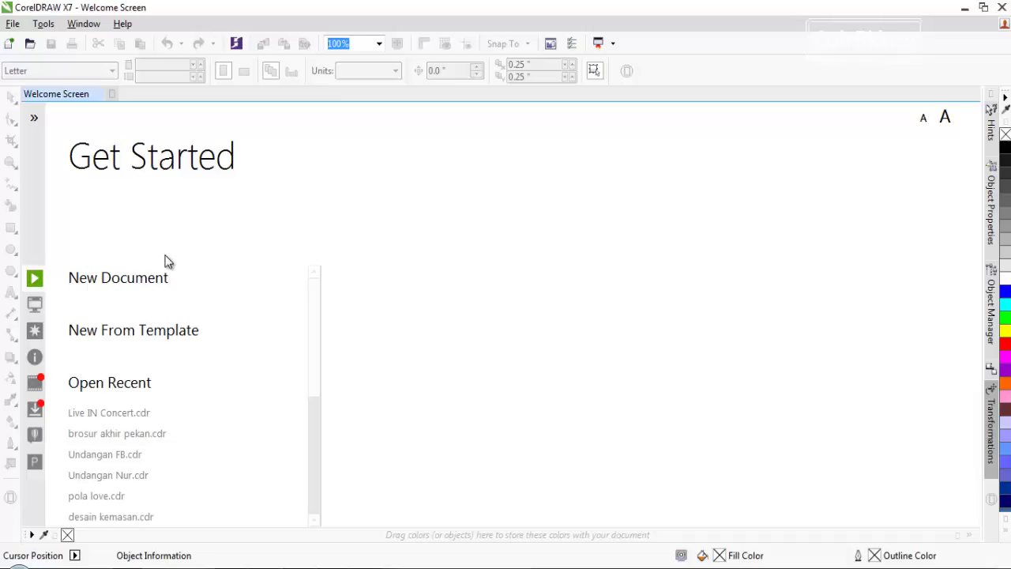
click(142, 281)
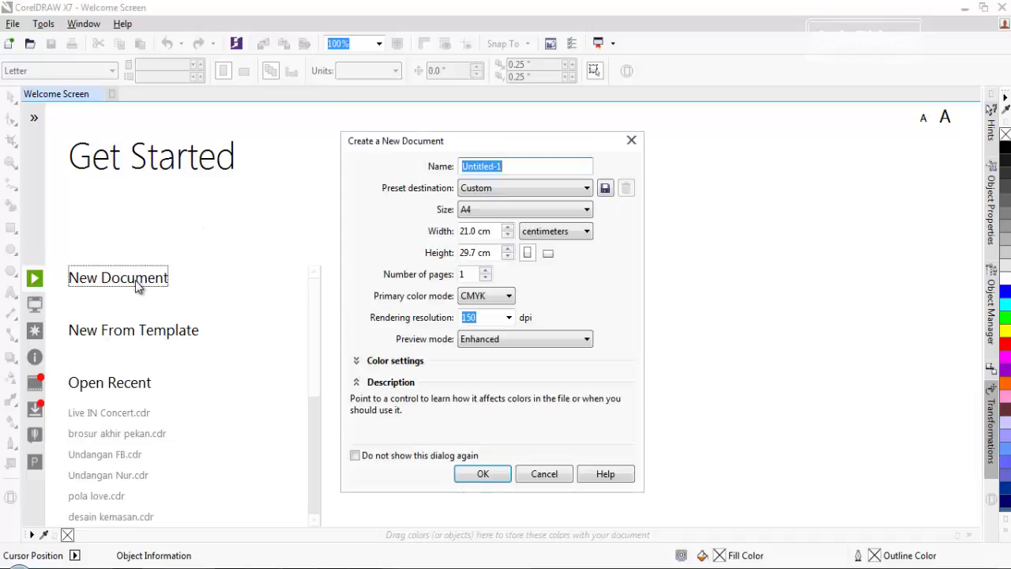
drag(498, 149, 440, 150)
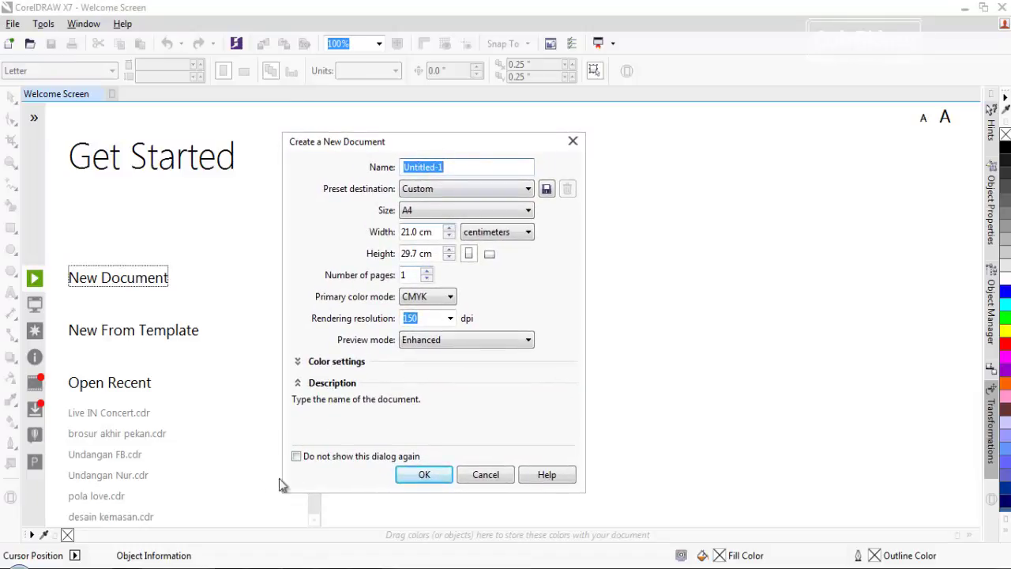
click(234, 568)
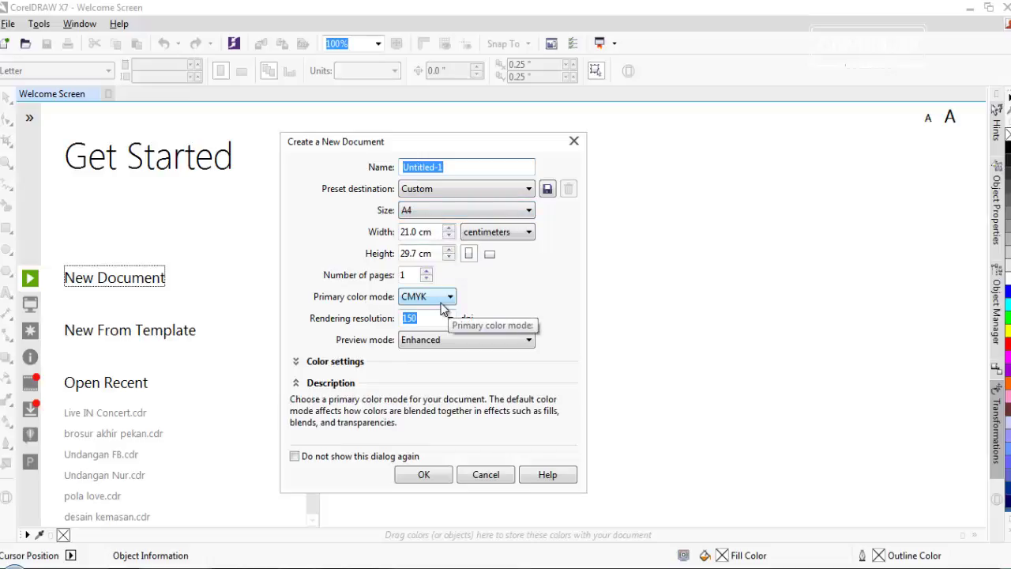
click(422, 319)
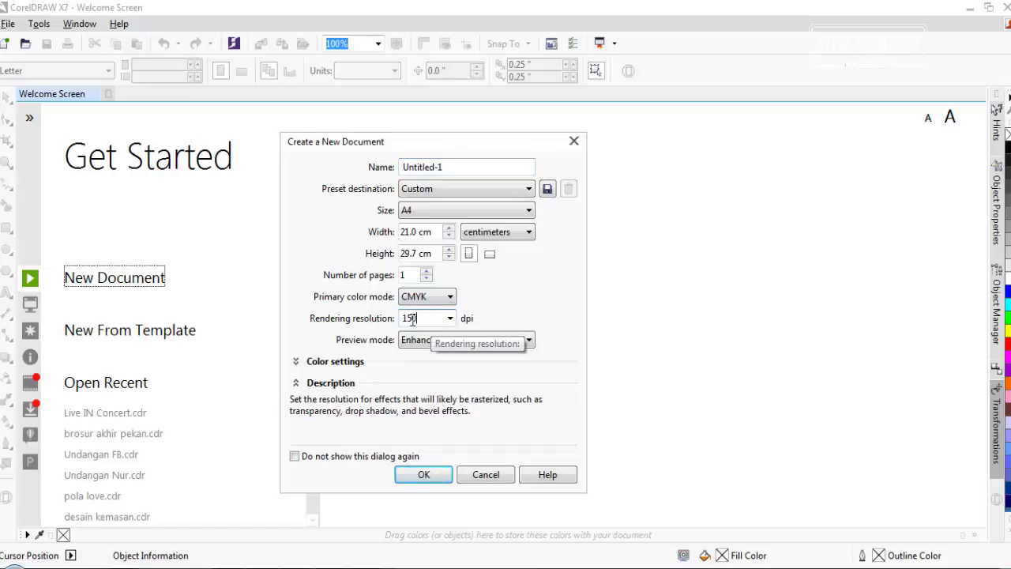
click(424, 476)
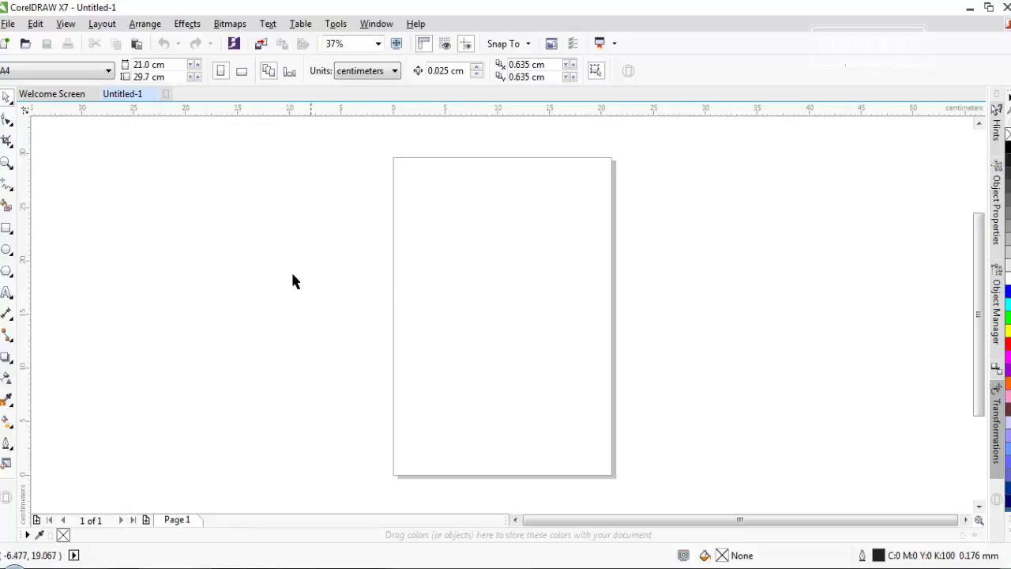
Import Live IN Concert.jpg from the BAHAN BELAJAR folder and place it beside the blank page at about 21.3 by 30.1 cm.
click(8, 24)
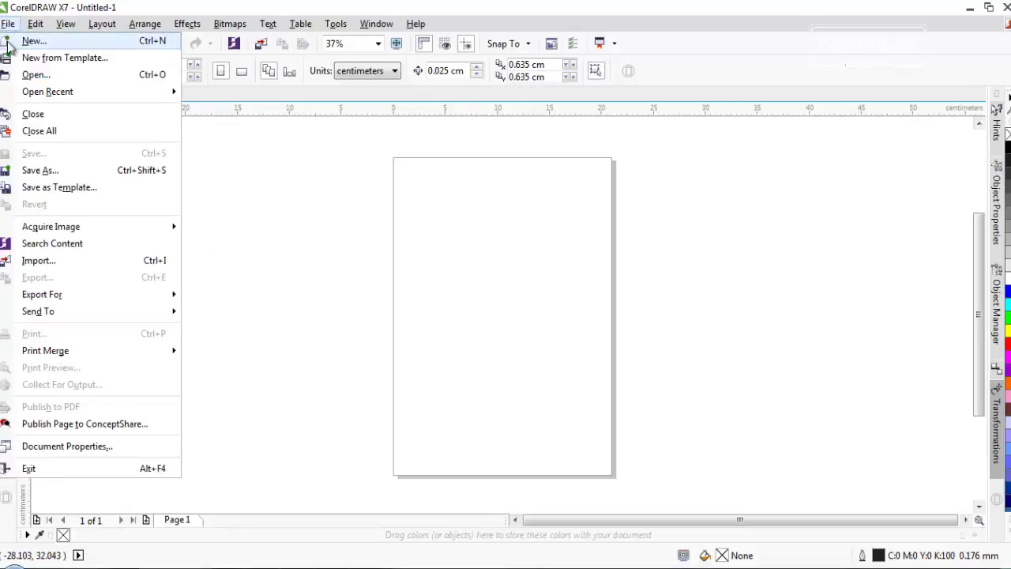
click(56, 265)
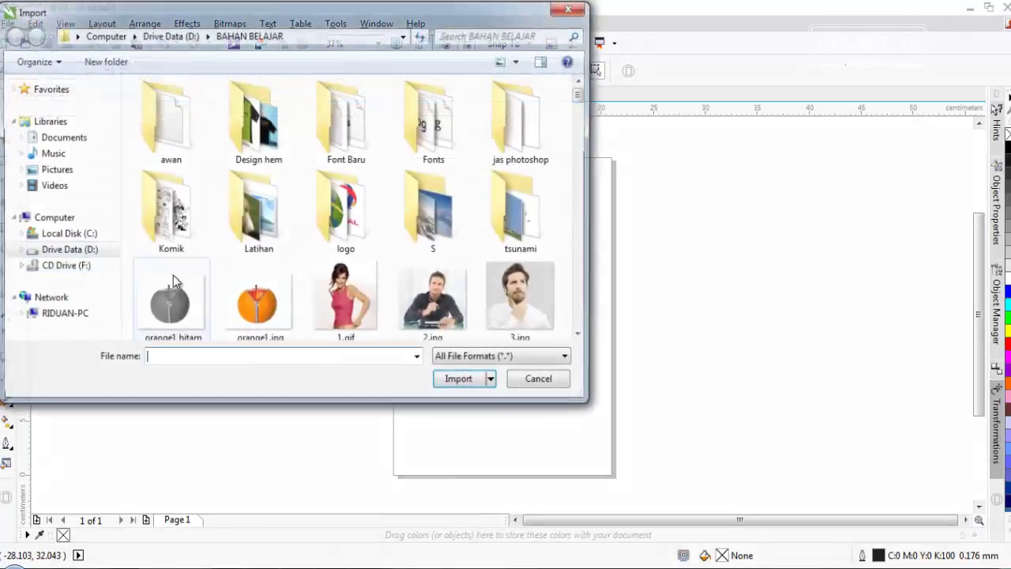
click(364, 131)
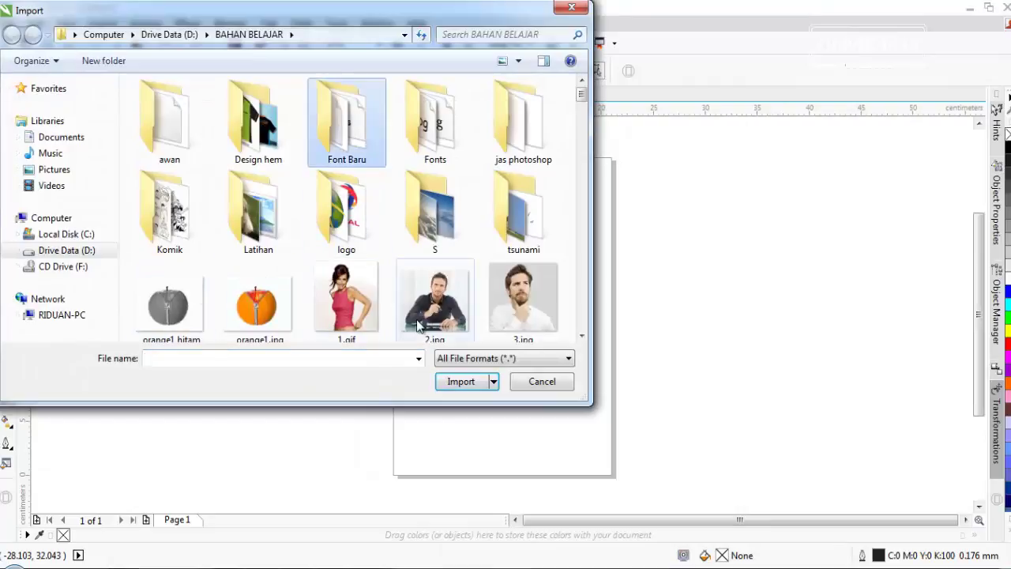
key(l)
key(l)
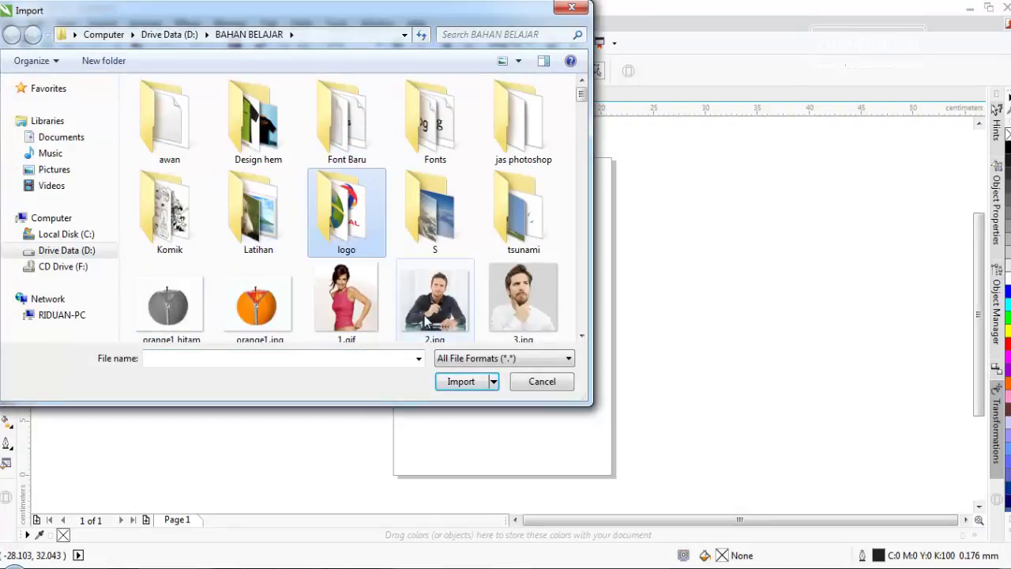
key(l)
click(351, 237)
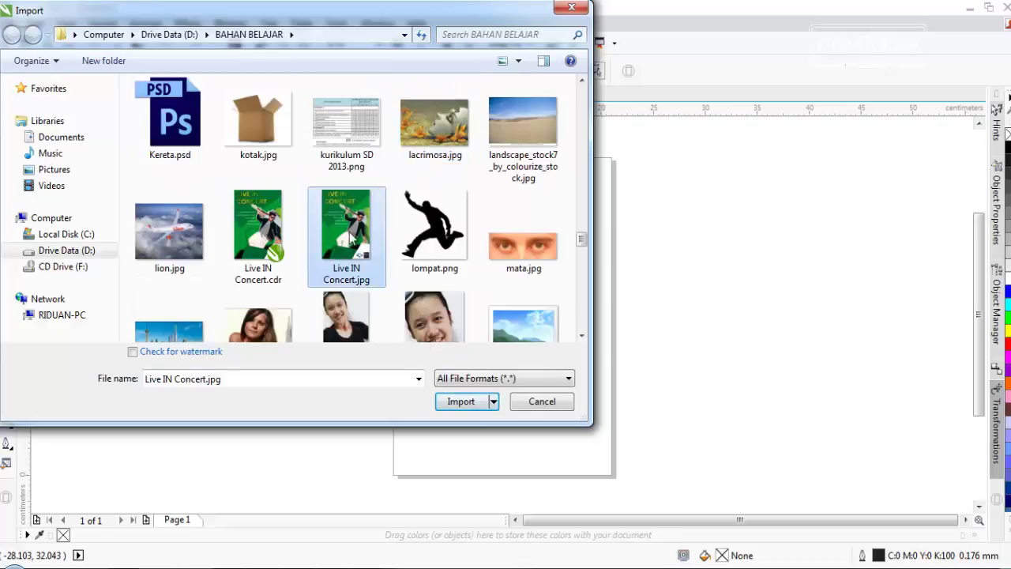
click(458, 402)
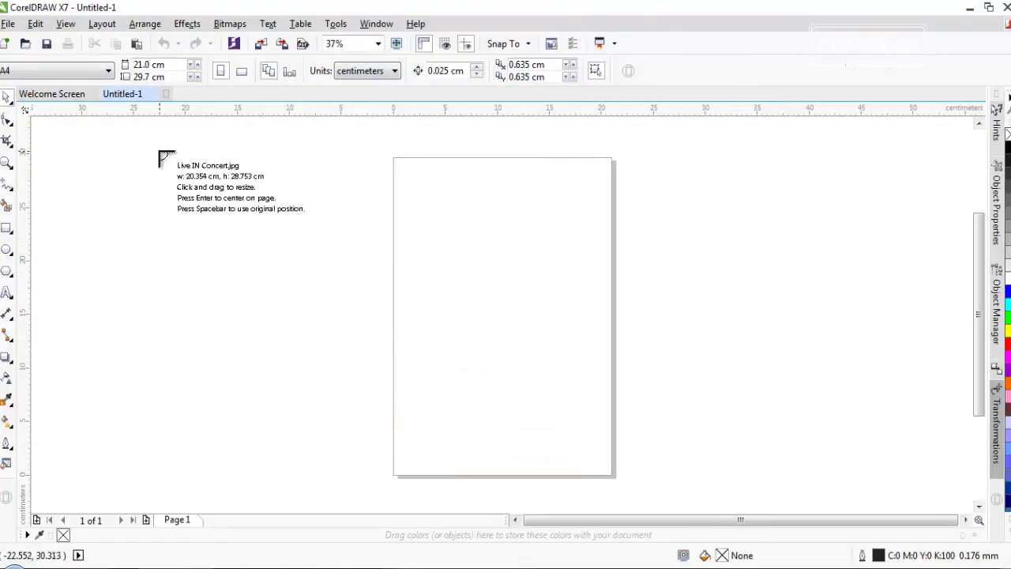
drag(158, 150, 381, 474)
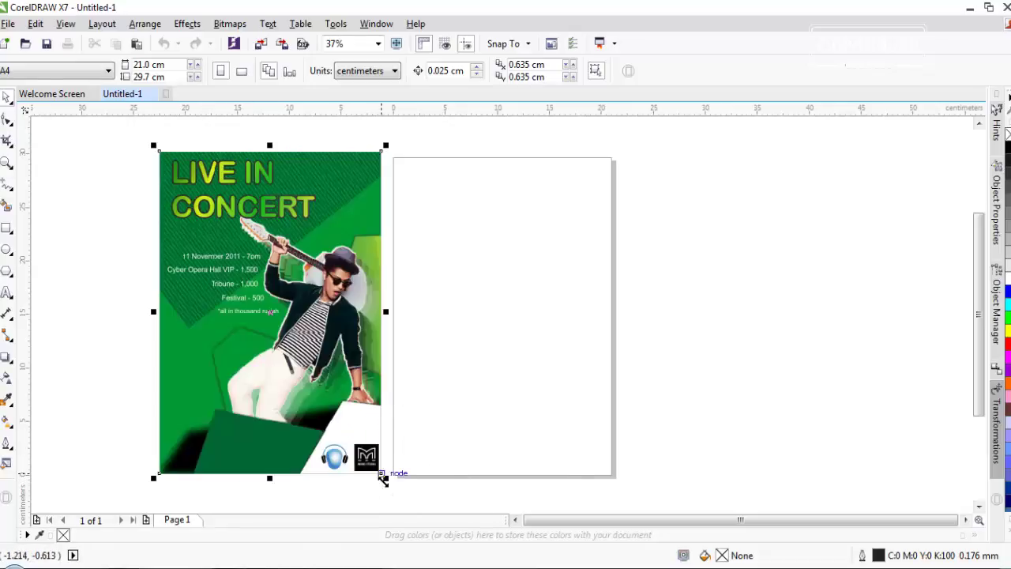
Move the imported concert poster slightly farther away from the page and deselect it.
click(719, 306)
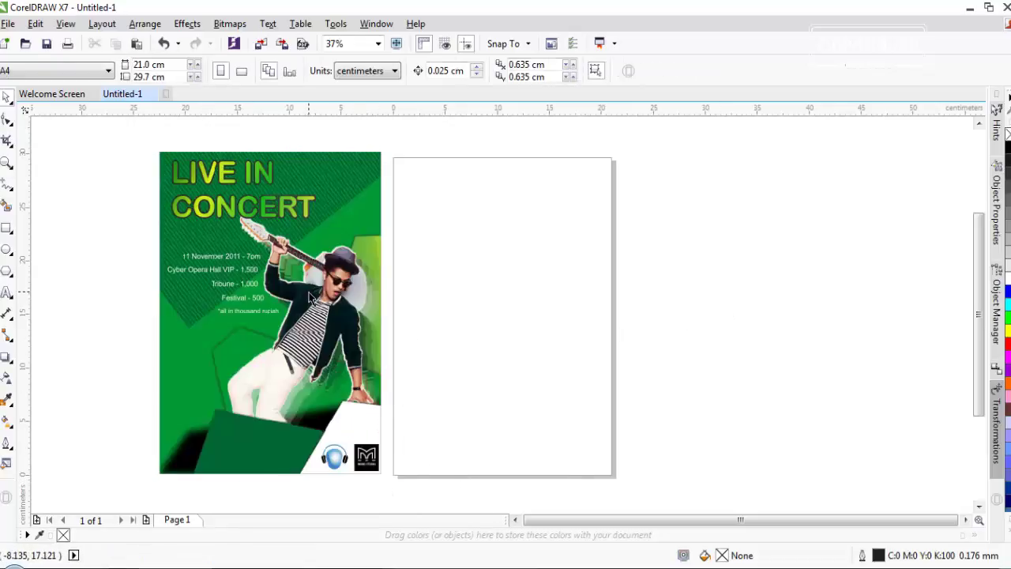
drag(310, 299, 280, 289)
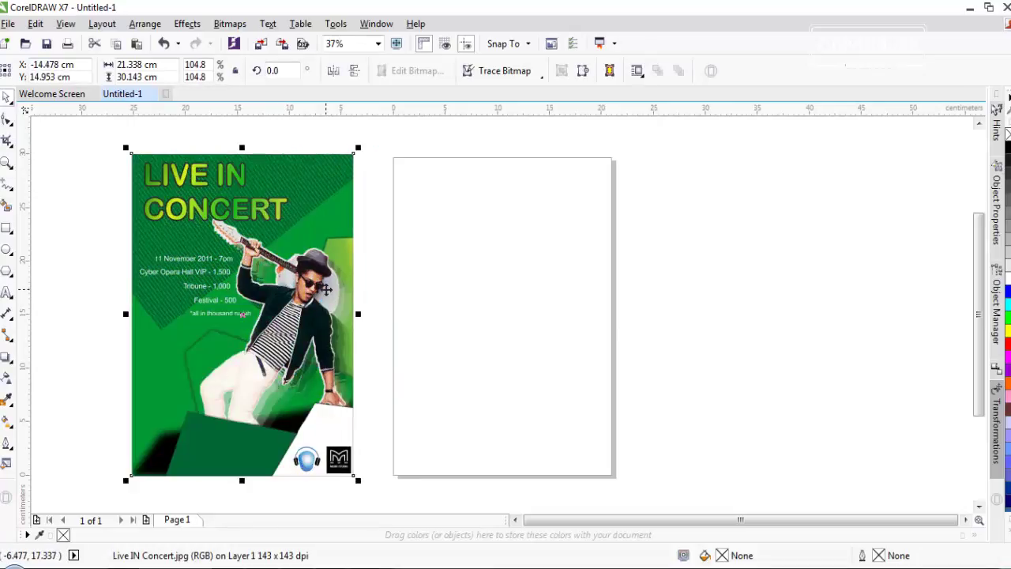
click(443, 284)
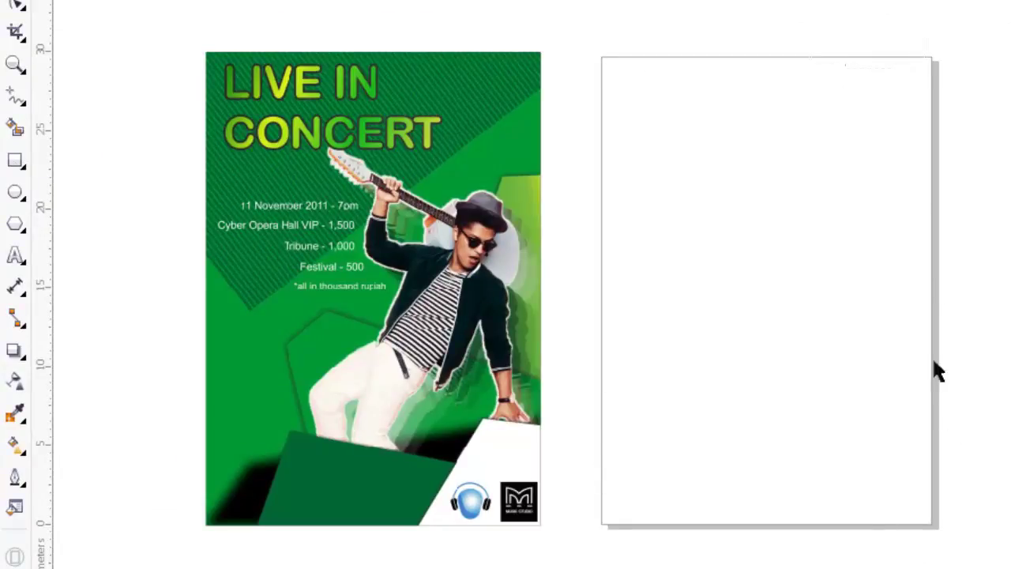
Create a rectangle covering the whole page and fill it with green #009933.
double_click(15, 160)
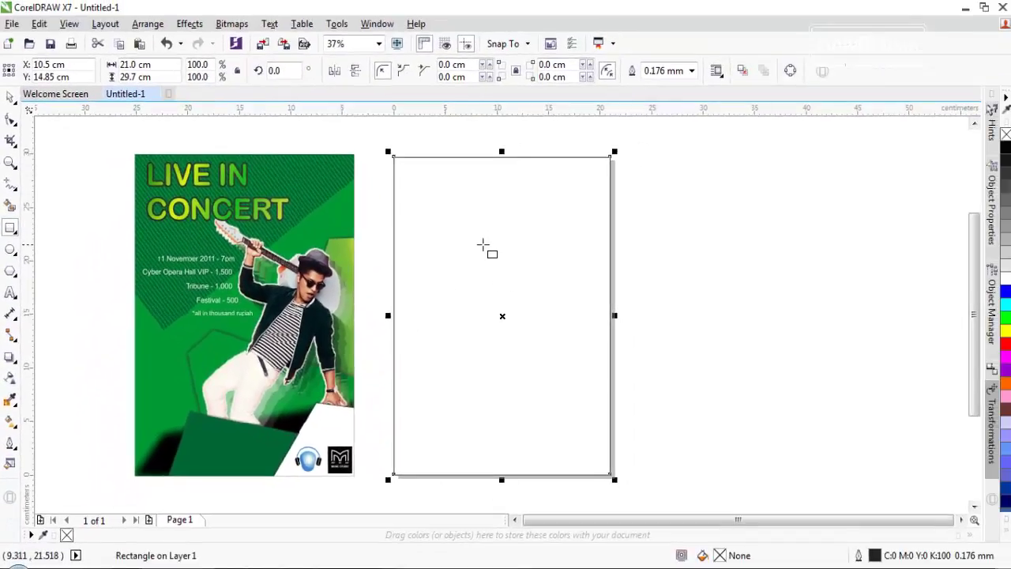
click(10, 96)
click(63, 150)
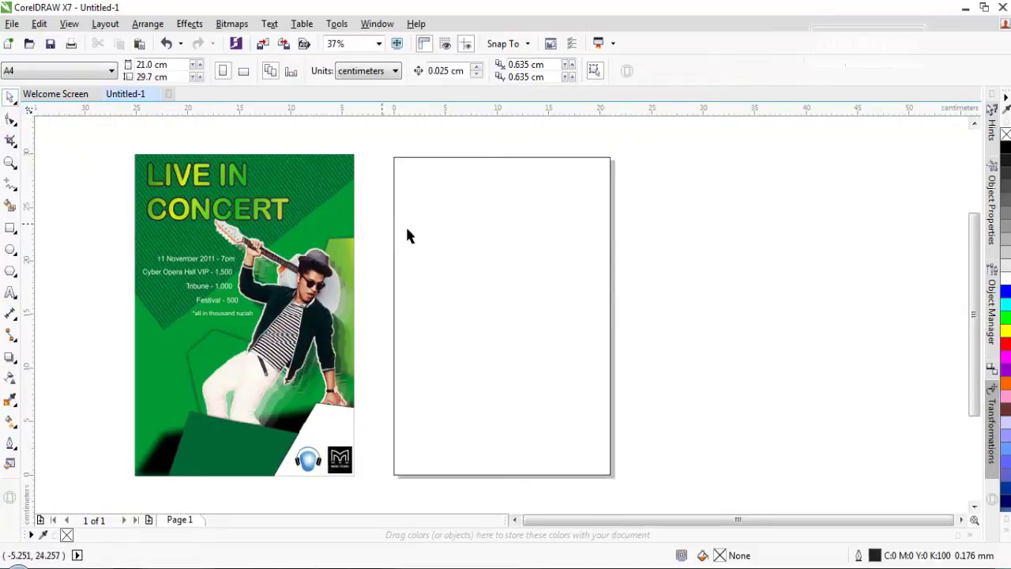
click(402, 213)
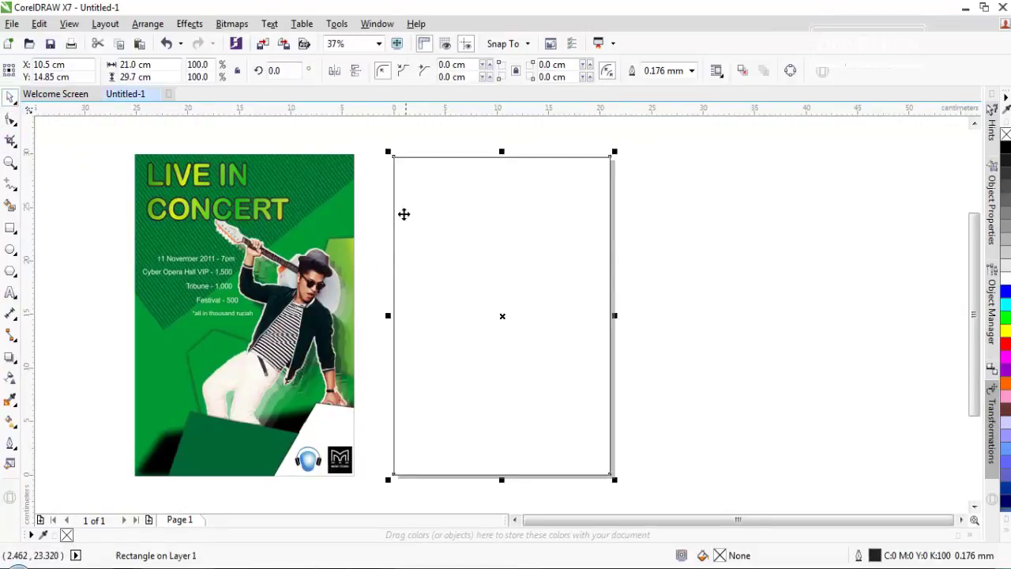
click(1007, 526)
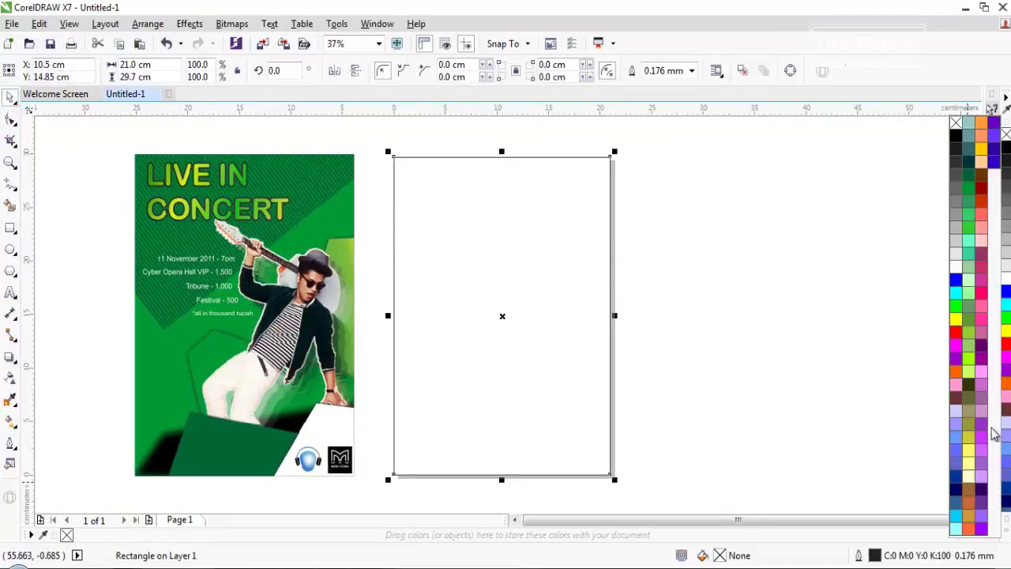
click(968, 187)
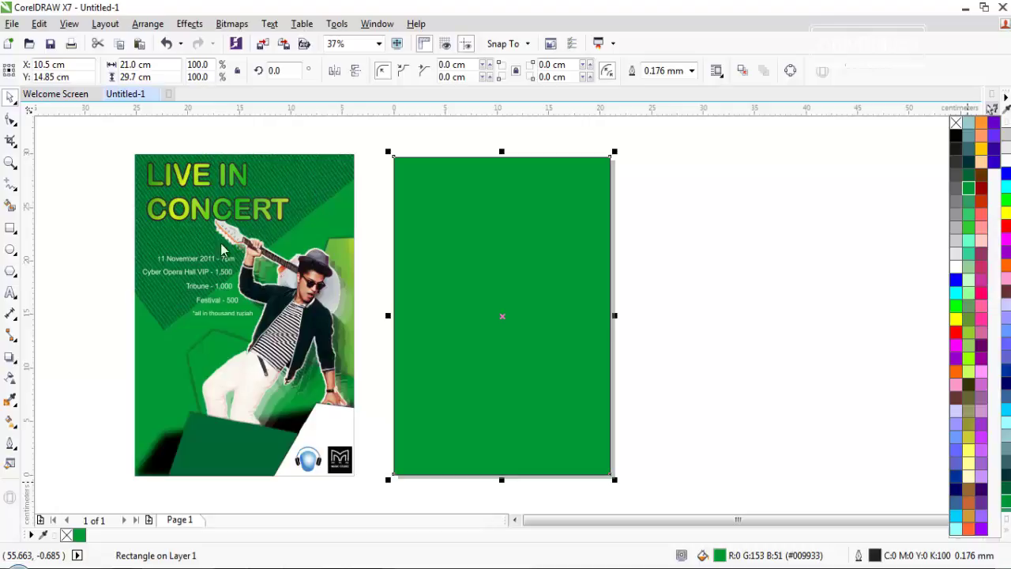
Draw a thin horizontal rectangle about 23.6 by 0.29 cm beside the green page and fill it with dark green #006633.
click(12, 229)
drag(656, 169, 901, 172)
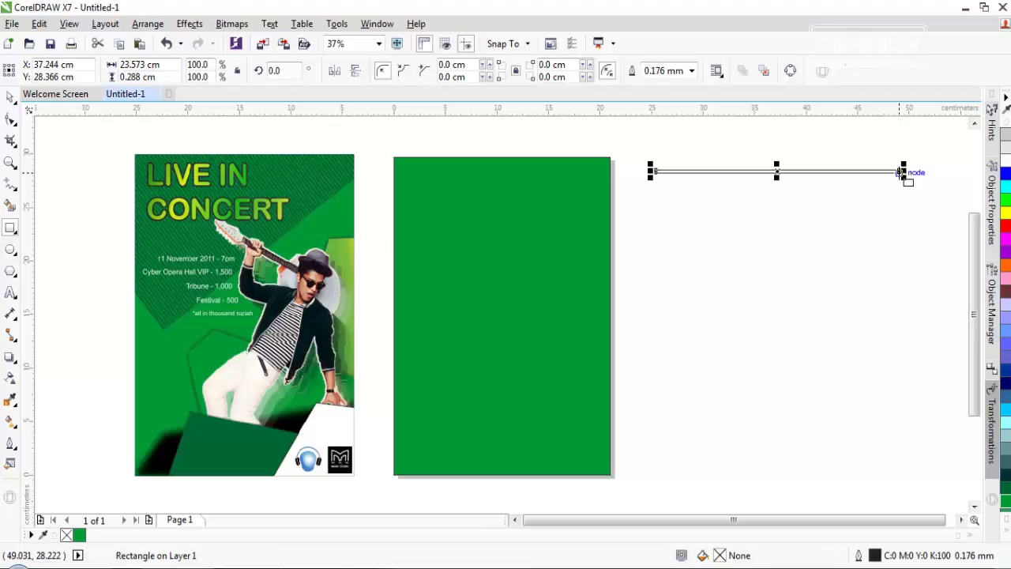
click(1007, 532)
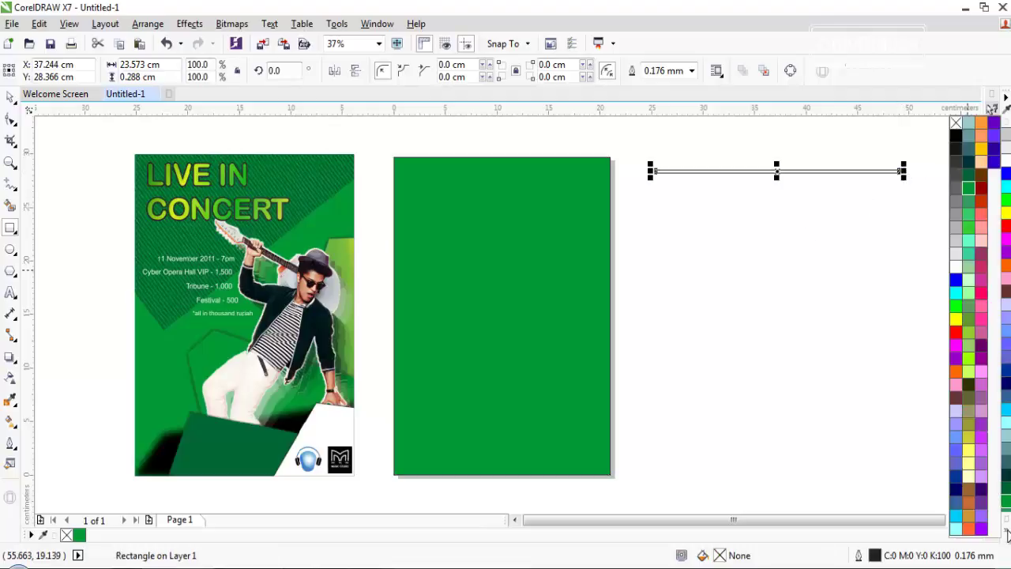
right_click(969, 177)
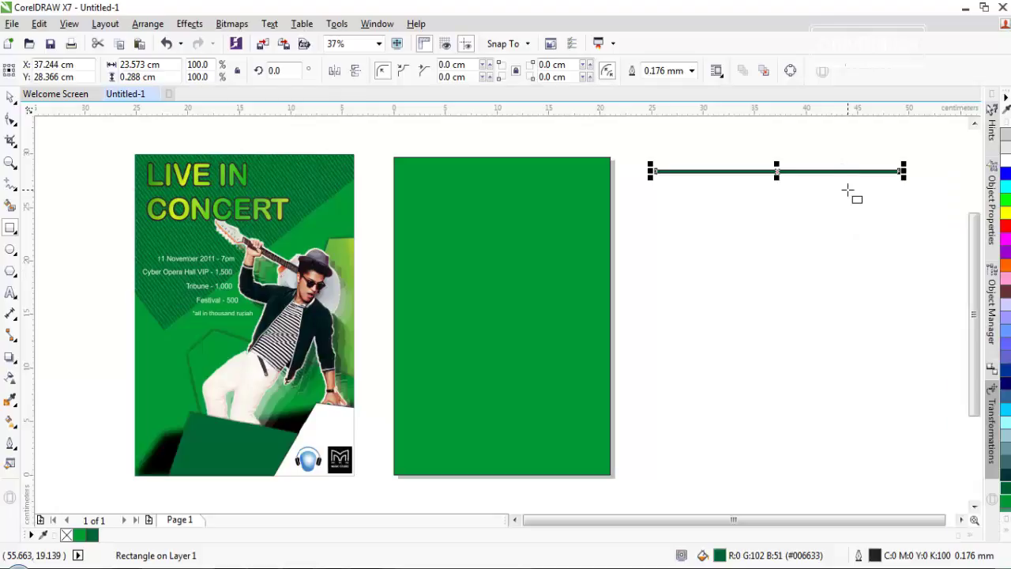
Remove the outline from the thin dark green strip.
scroll(837, 185, up, 7)
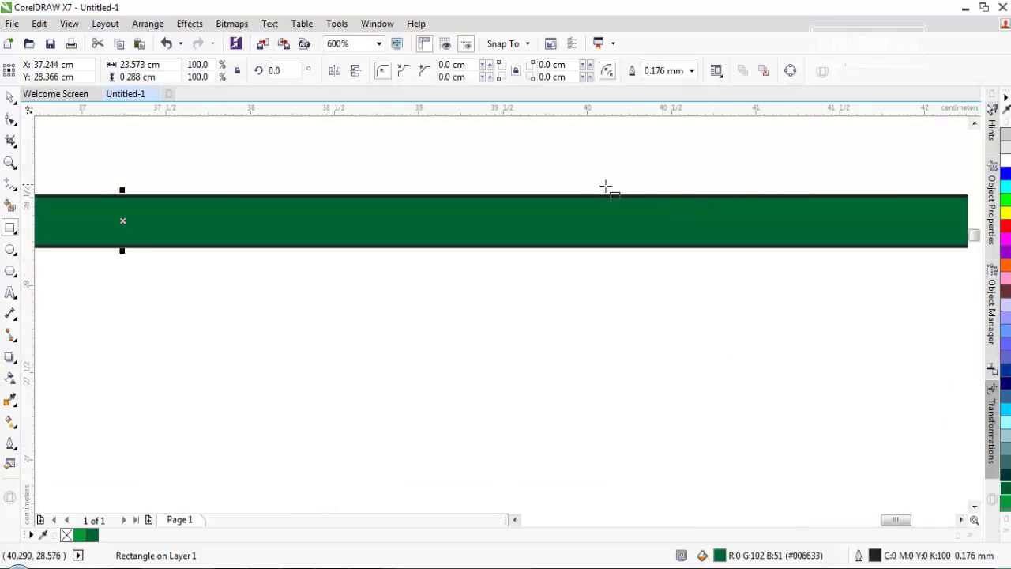
scroll(608, 194, down, 4)
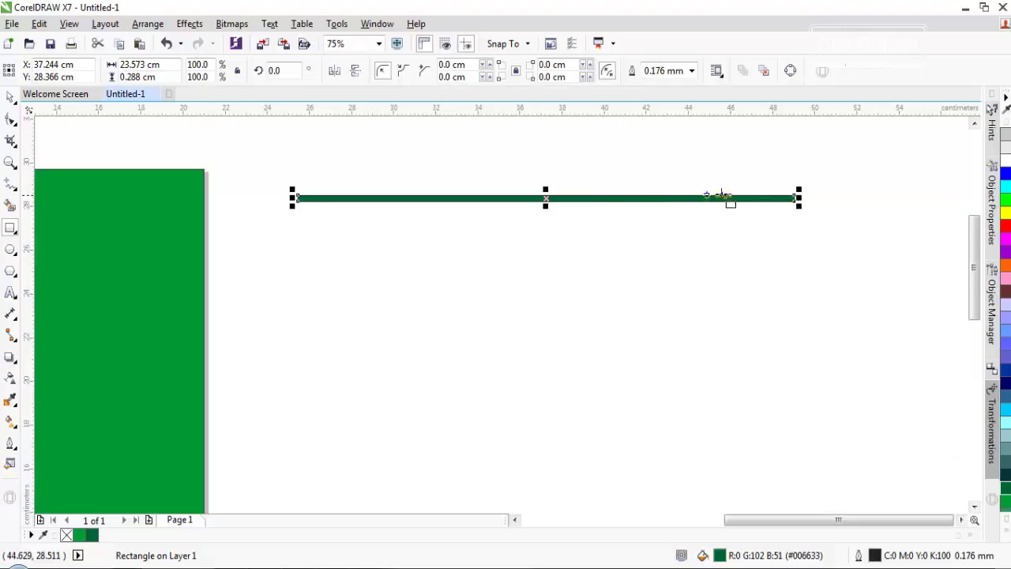
click(11, 95)
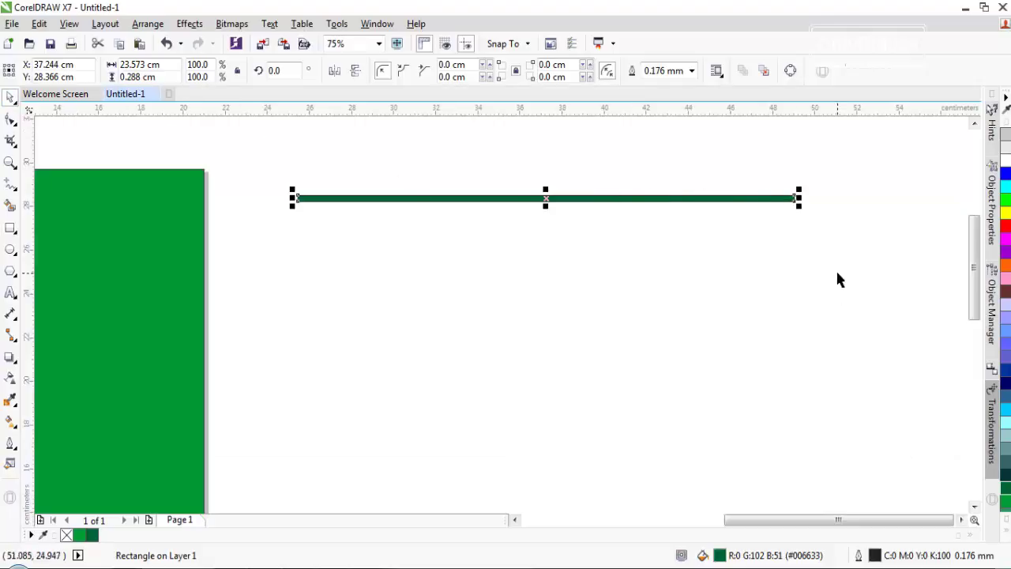
scroll(721, 193, up, 5)
scroll(720, 197, down, 1)
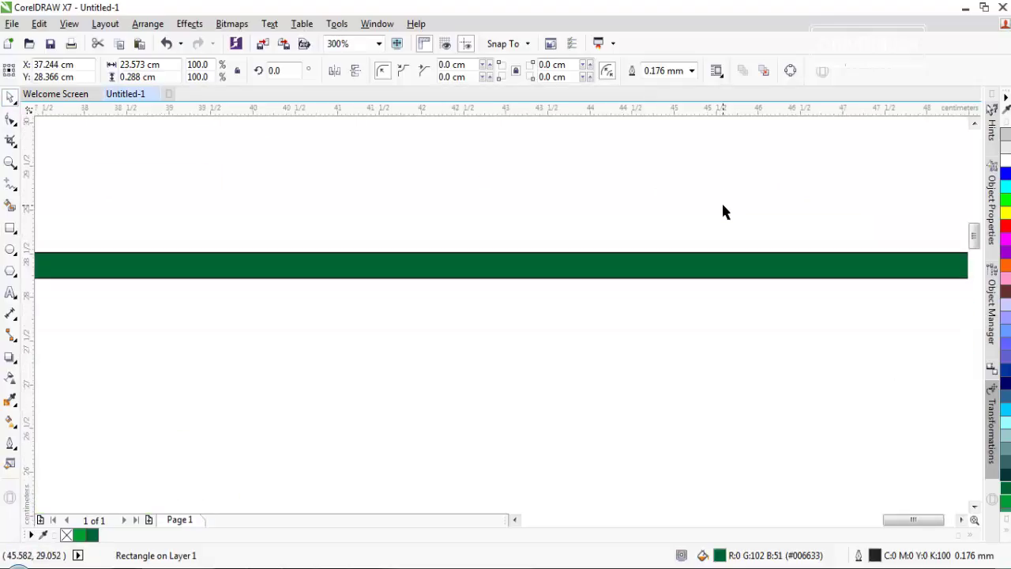
click(1005, 530)
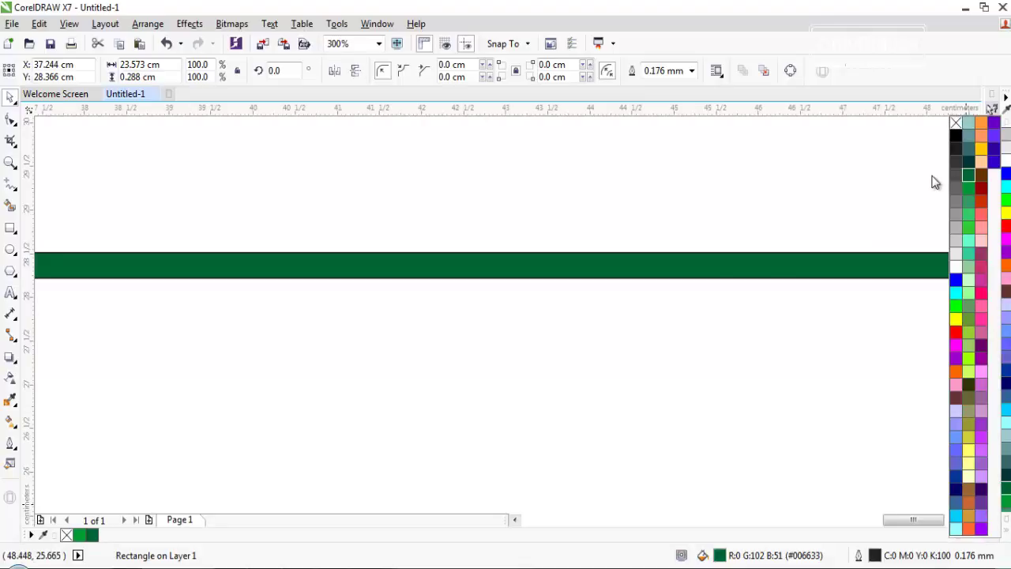
right_click(955, 124)
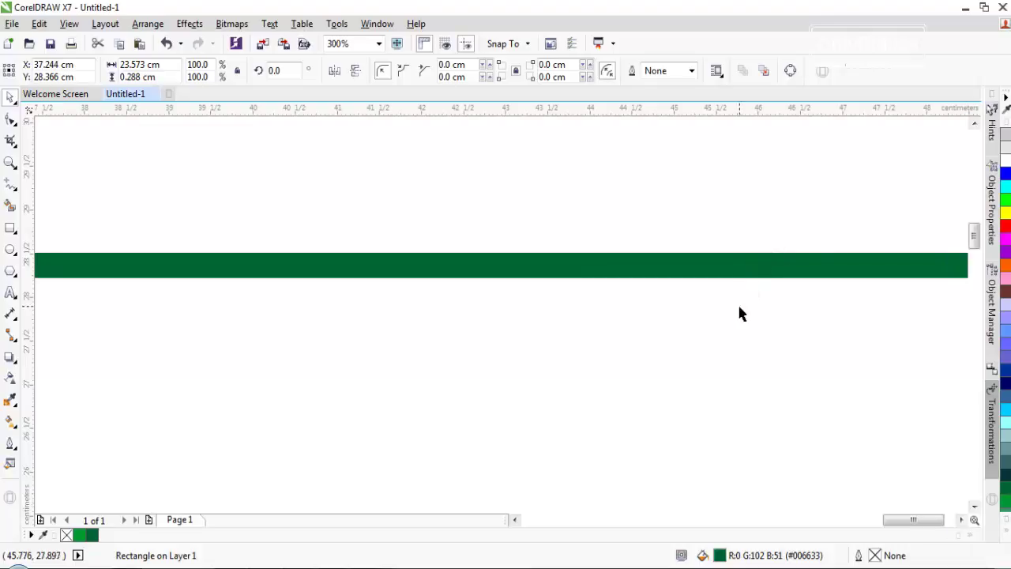
scroll(737, 303, down, 3)
scroll(690, 314, up, 1)
scroll(824, 302, down, 1)
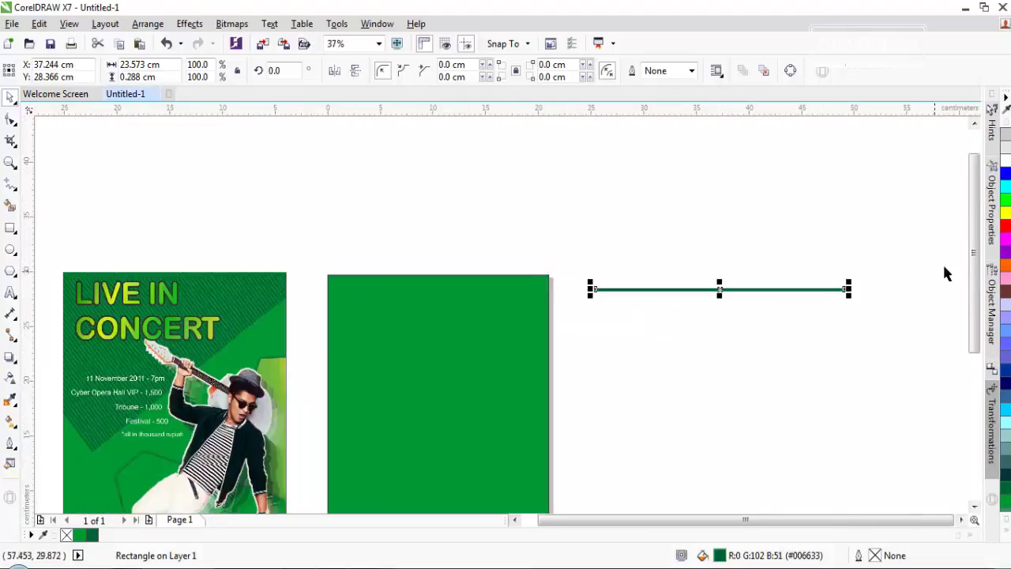
drag(974, 244, 974, 313)
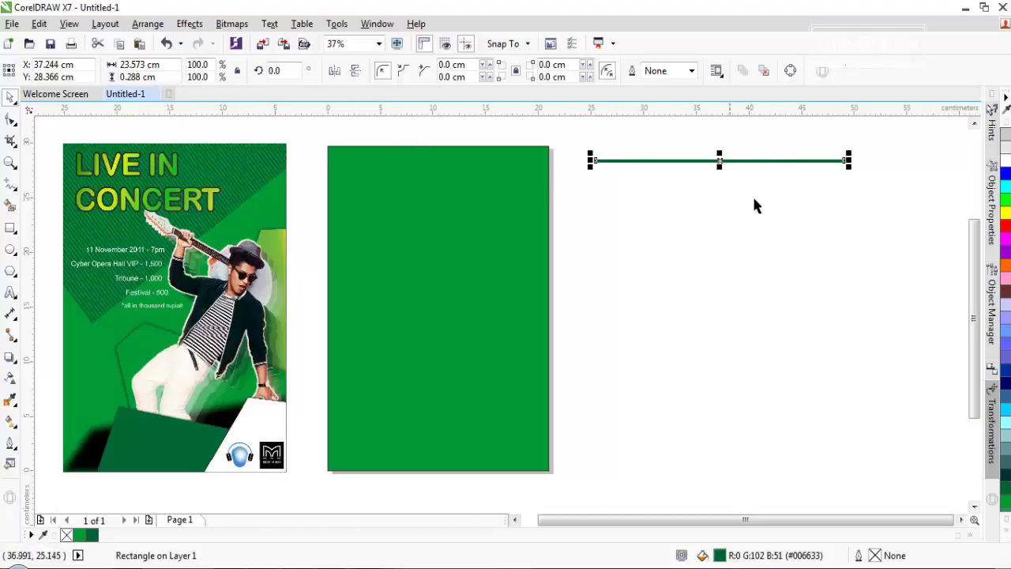
Open the Position transformation settings for the dark green strip, with the number of copies at 70.
click(991, 426)
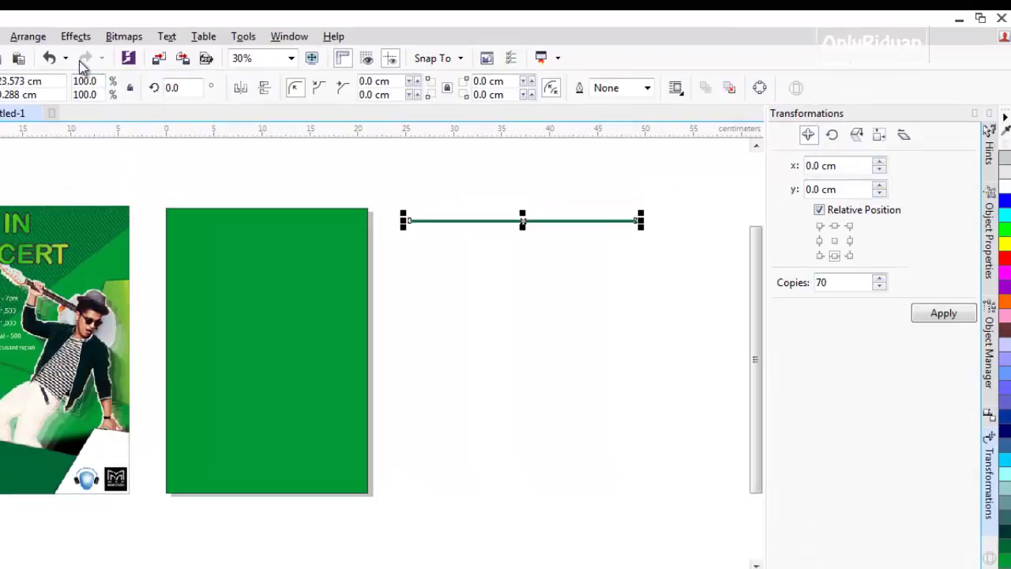
click(40, 38)
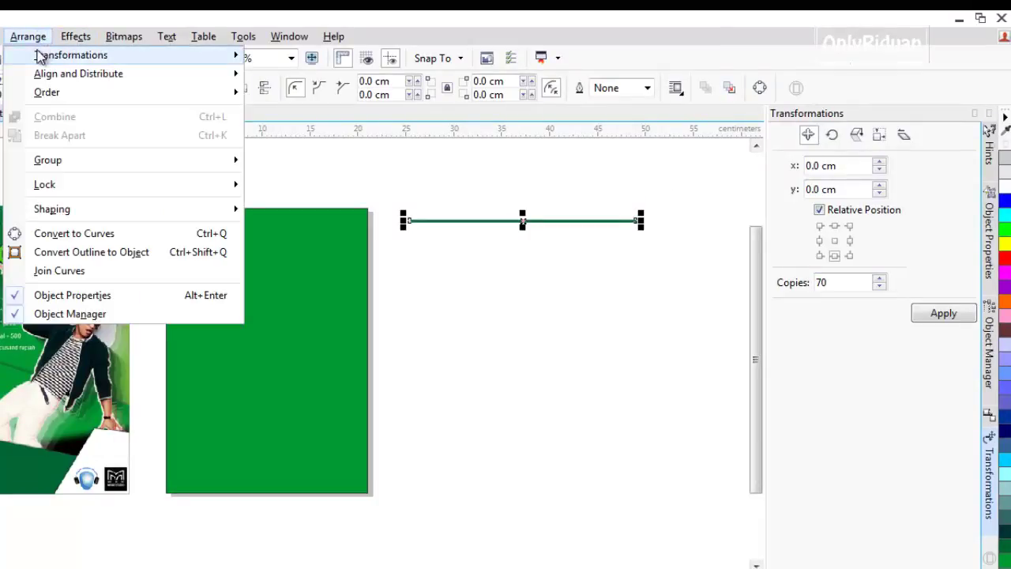
mouse_move(42, 58)
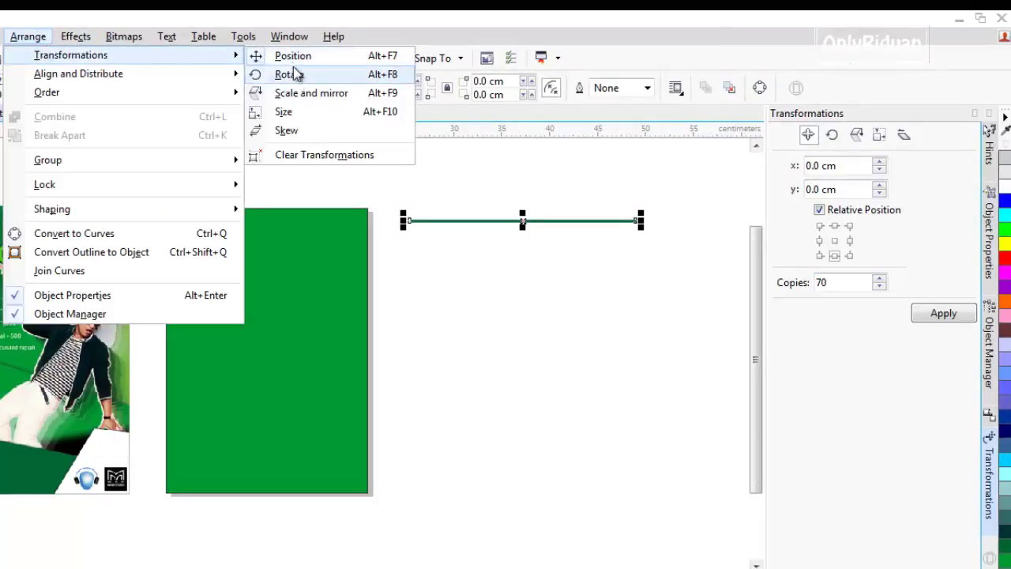
click(813, 140)
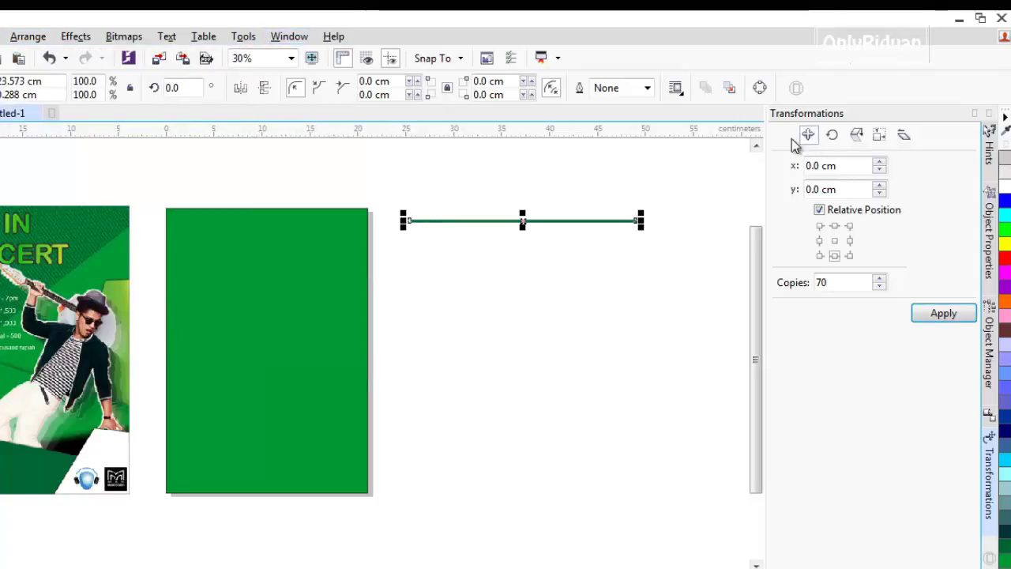
double_click(837, 289)
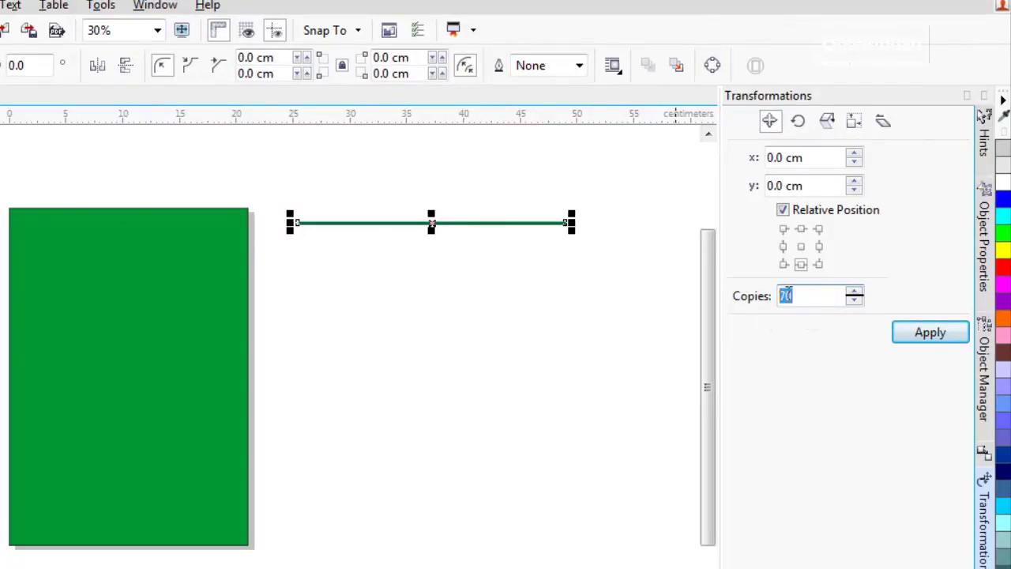
Try several relative-position anchors and choose the bottom-centre one so the strip's copies stack downward.
click(800, 246)
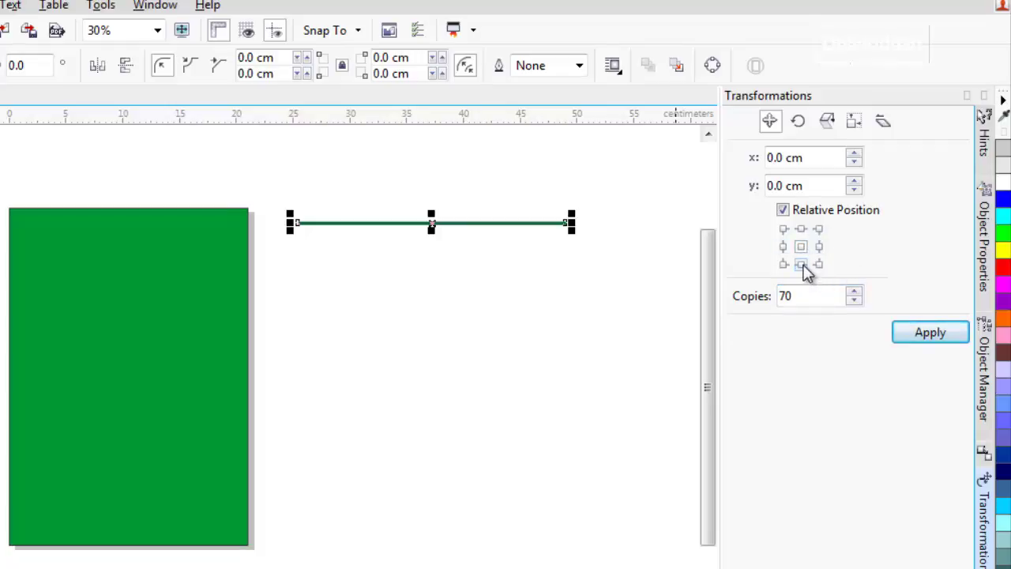
click(802, 265)
click(818, 247)
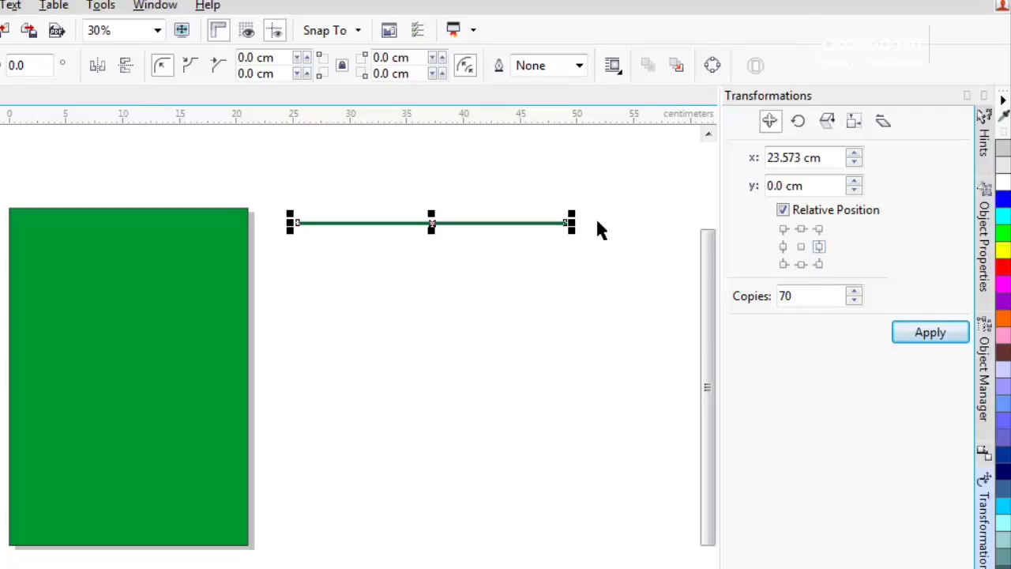
click(783, 247)
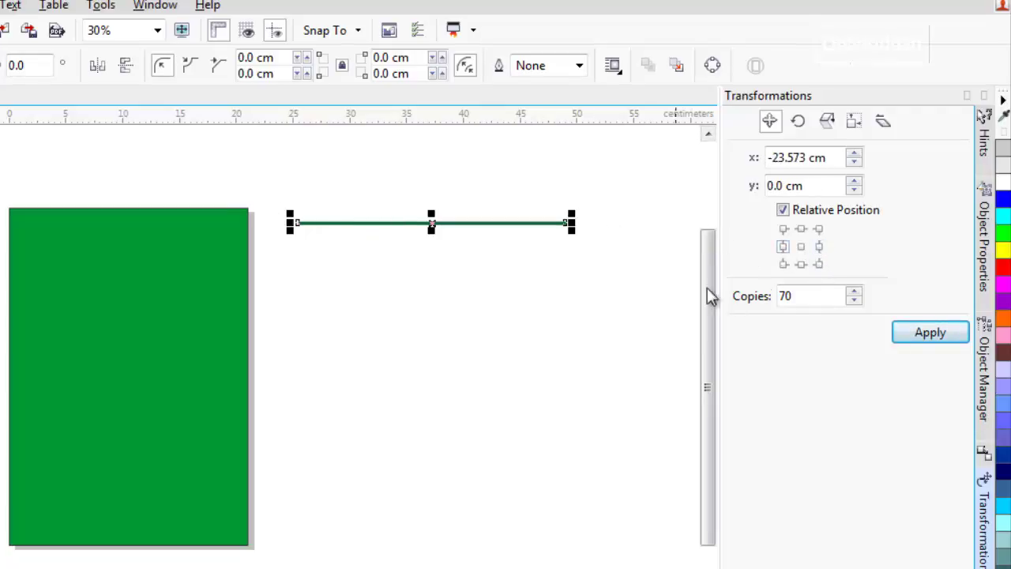
click(801, 265)
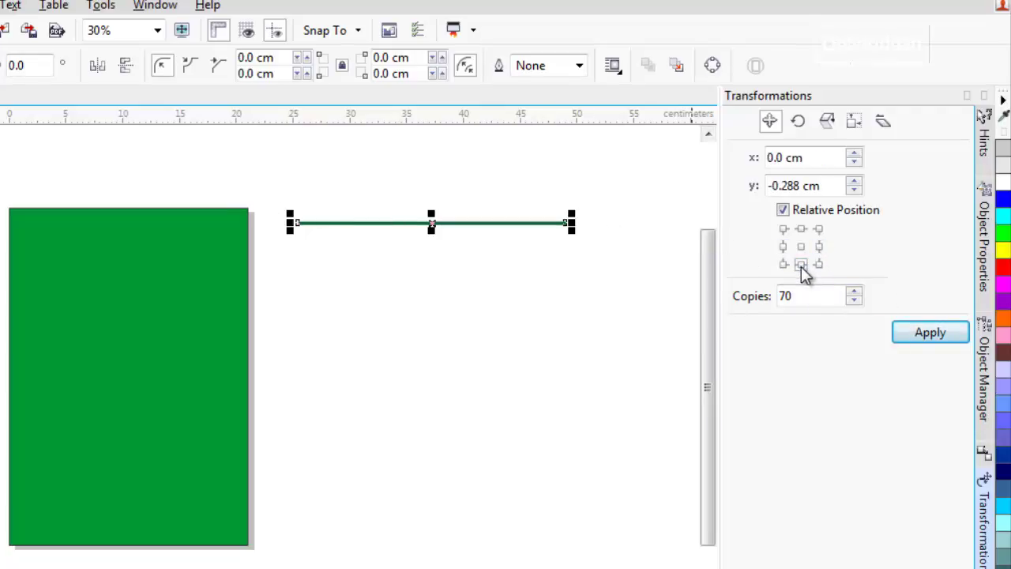
Try 70 downward copies of the strip at a y offset of -0.3 cm, check the gaps between them, and undo the copies.
drag(800, 186, 780, 186)
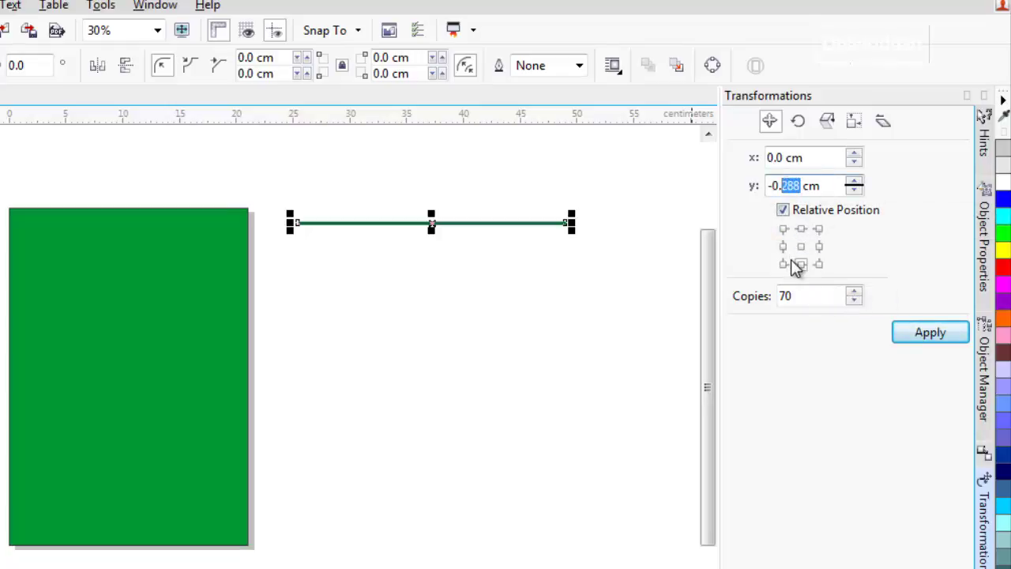
text(3)
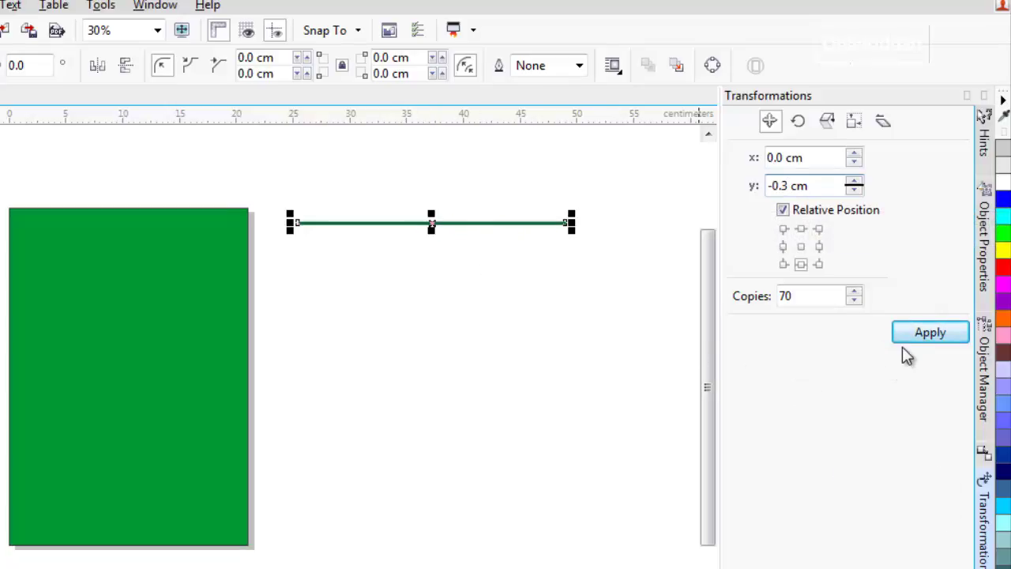
click(932, 336)
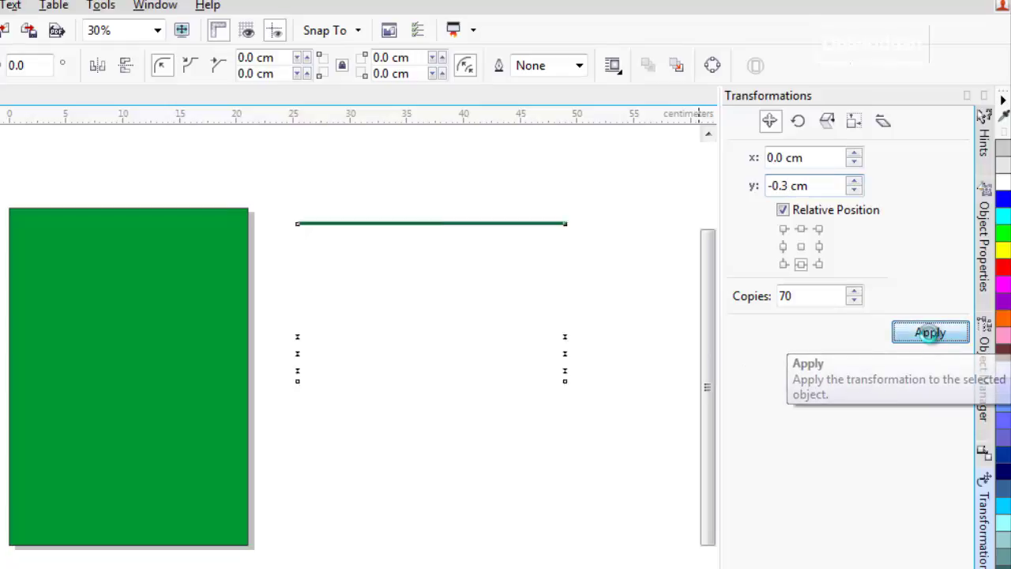
scroll(490, 300, up, 5)
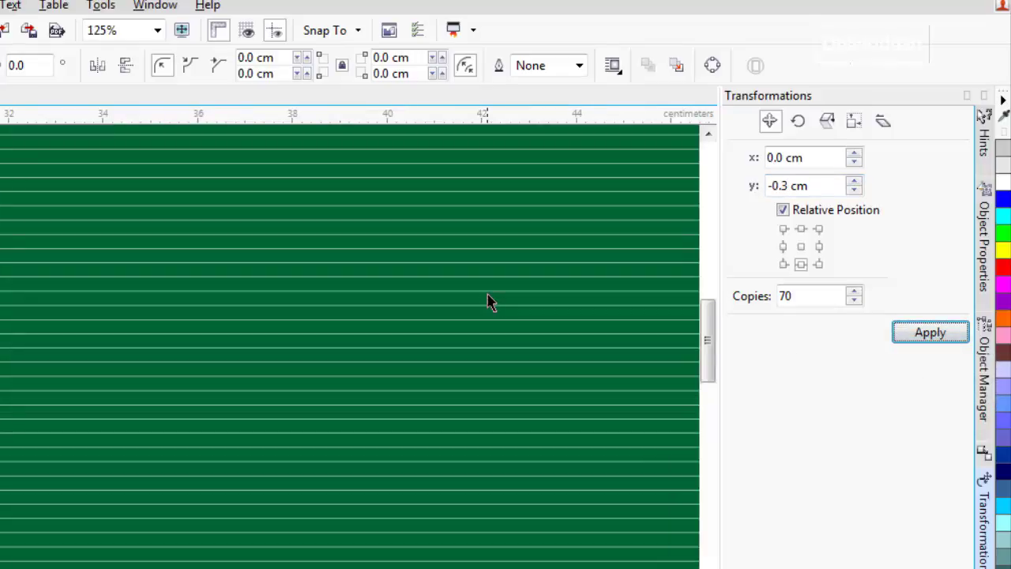
scroll(490, 302, down, 5)
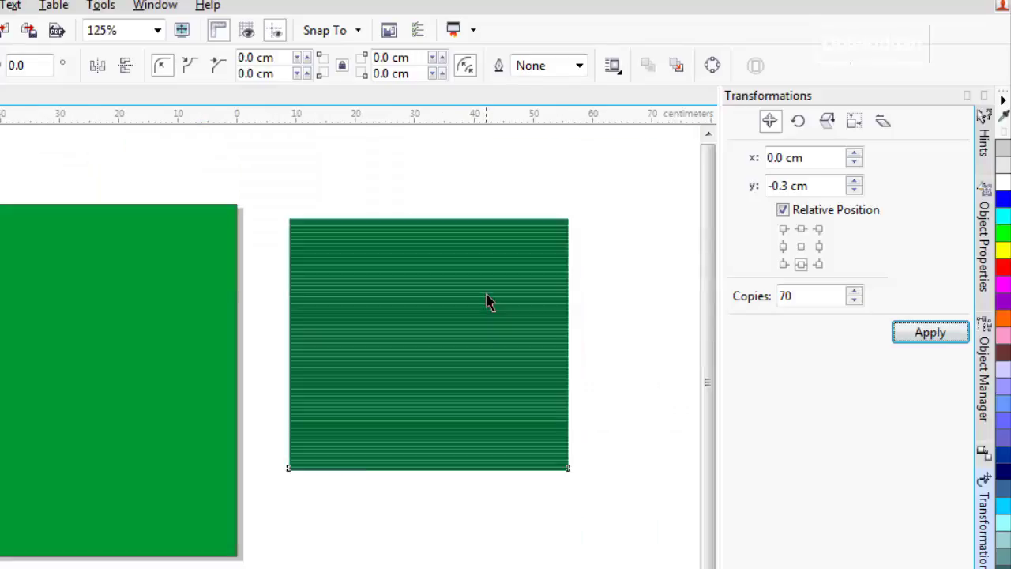
scroll(489, 302, up, 1)
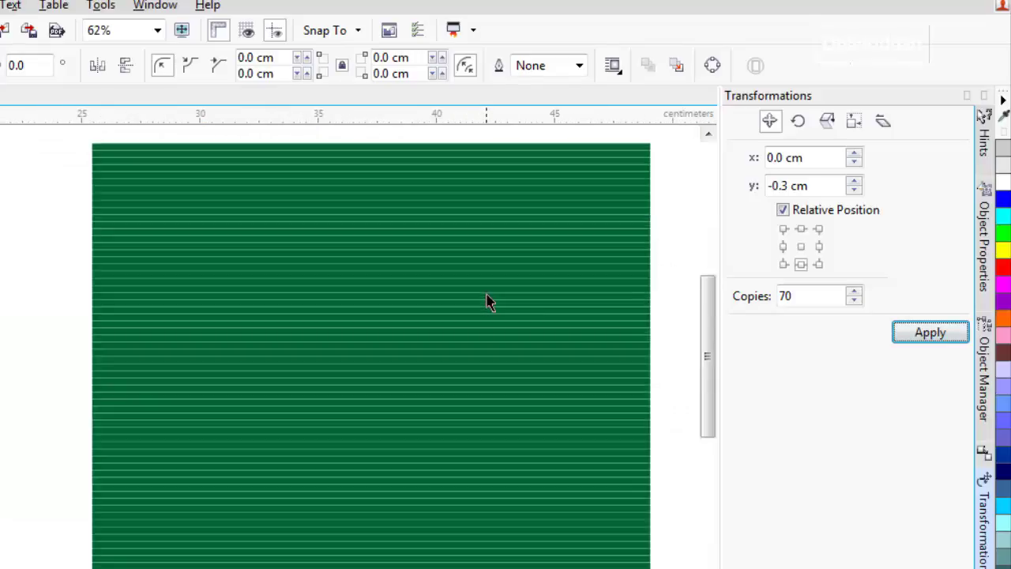
scroll(488, 302, down, 1)
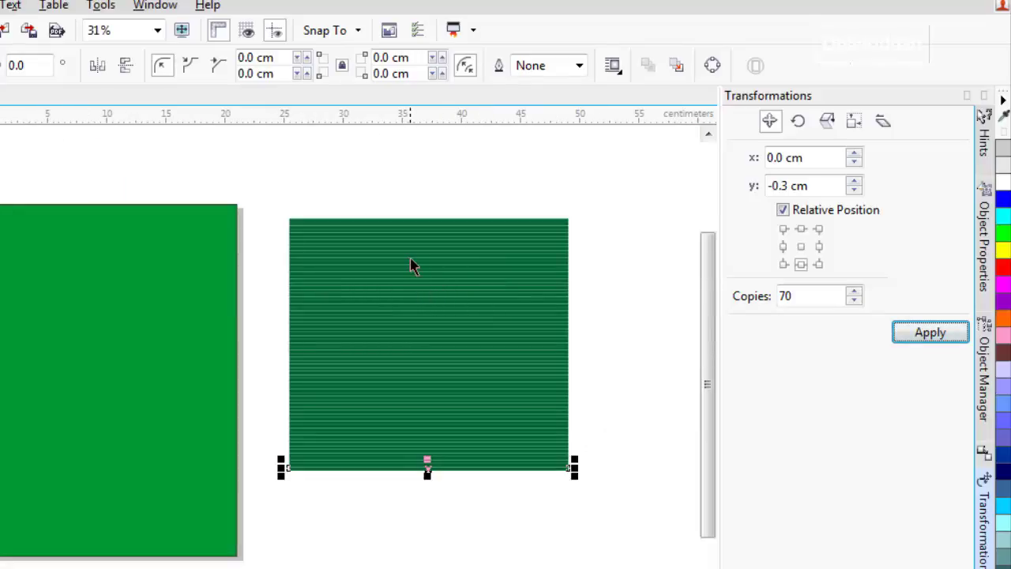
scroll(411, 264, up, 1)
scroll(411, 264, down, 1)
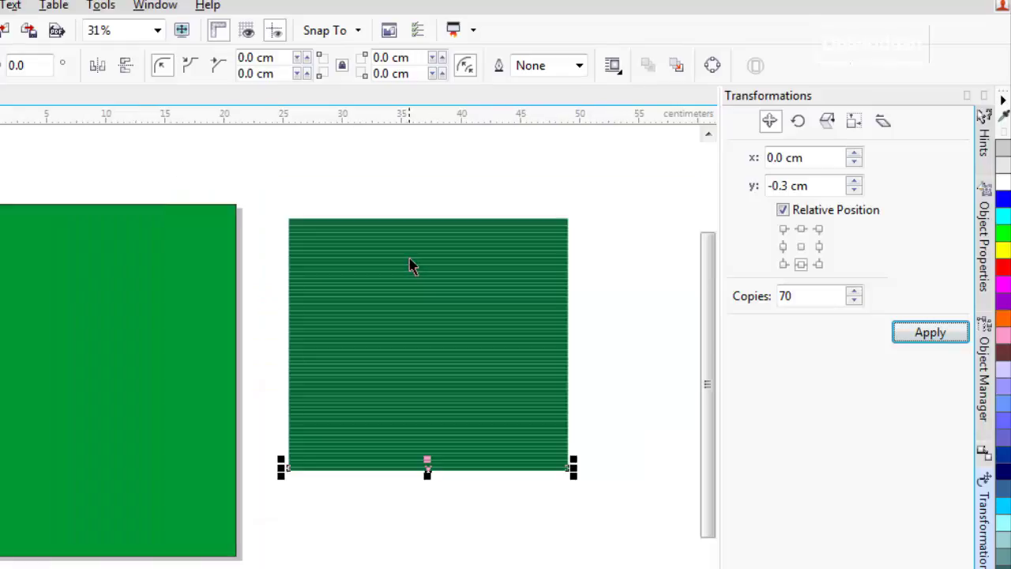
key(ctrl+a)
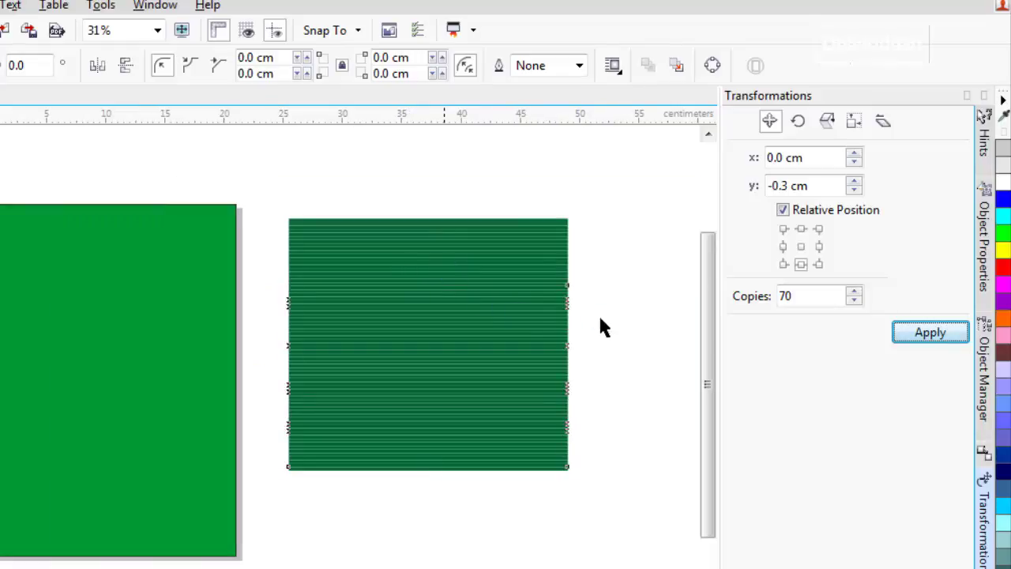
key(ctrl+z)
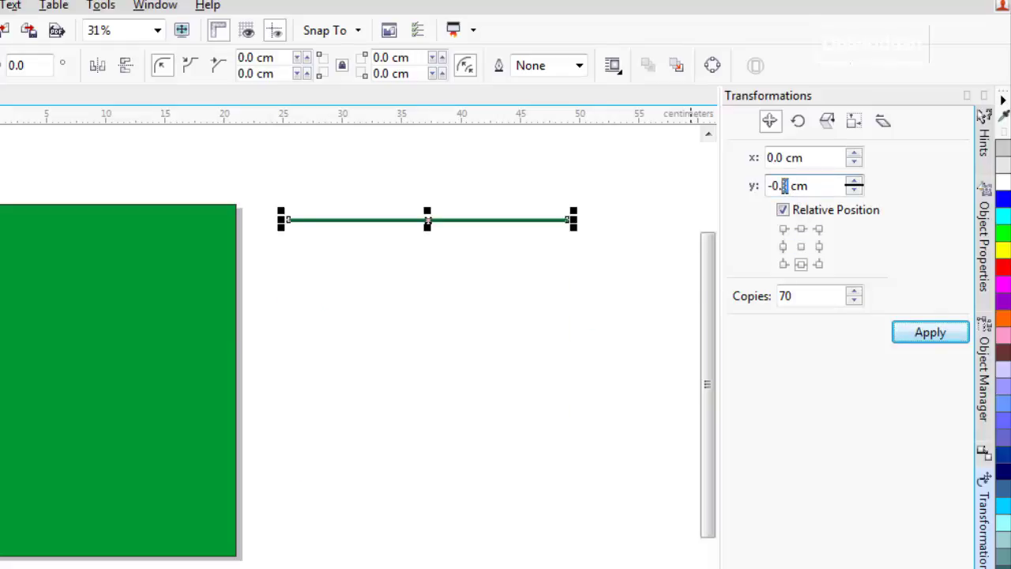
Duplicate the dark green strip 70 times downward with a y offset of -0.4 cm and deselect the result.
click(930, 338)
scroll(401, 287, up, 4)
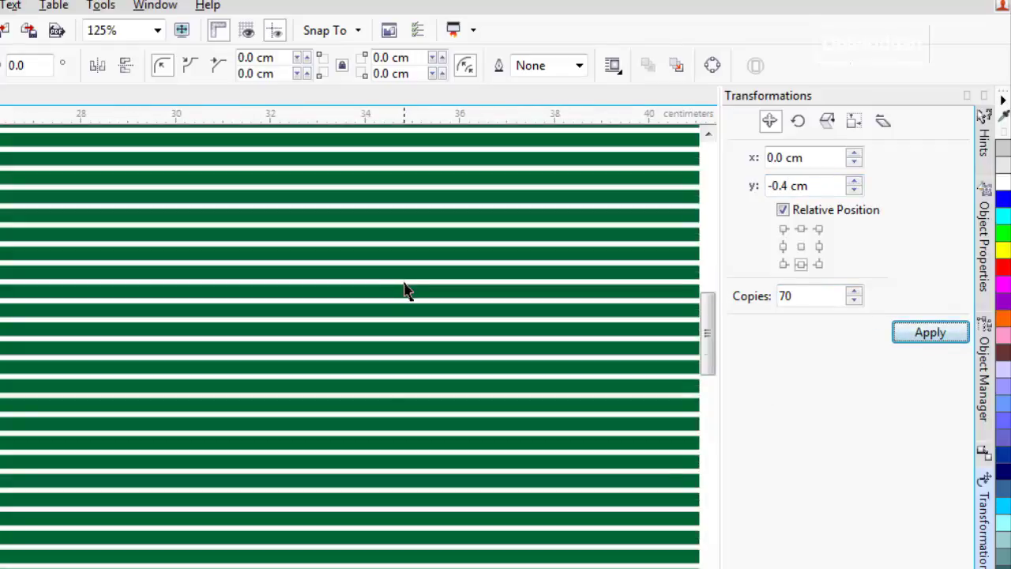
scroll(404, 289, down, 4)
click(278, 251)
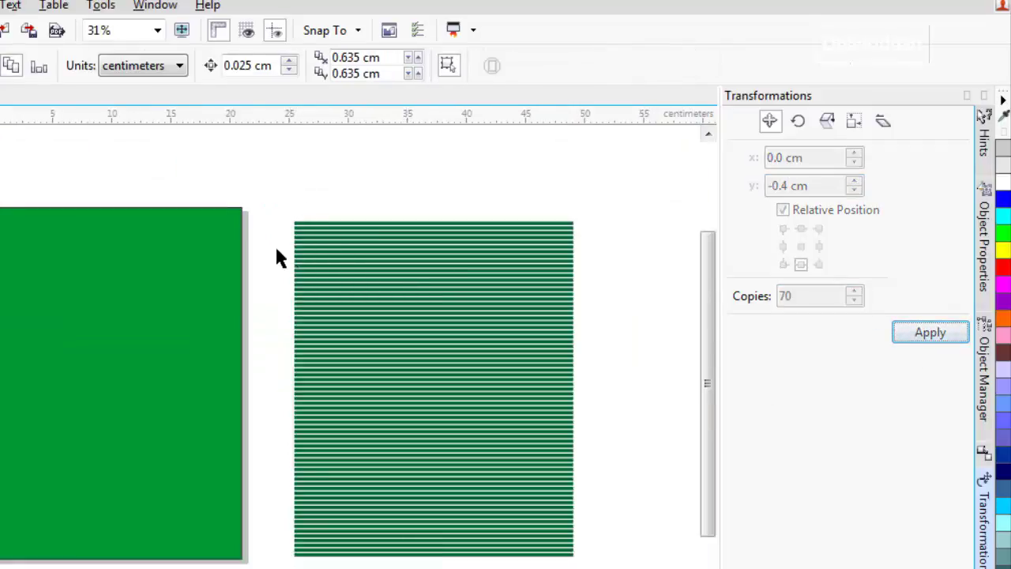
Group all the dark green strips and move the group over the upper part of the green page.
drag(280, 188, 577, 562)
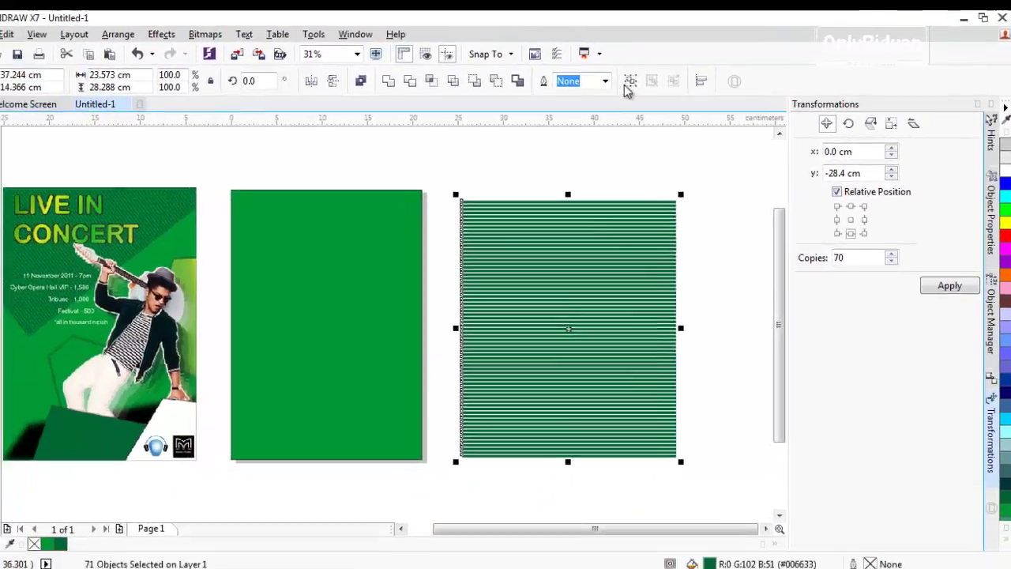
key(ctrl+g)
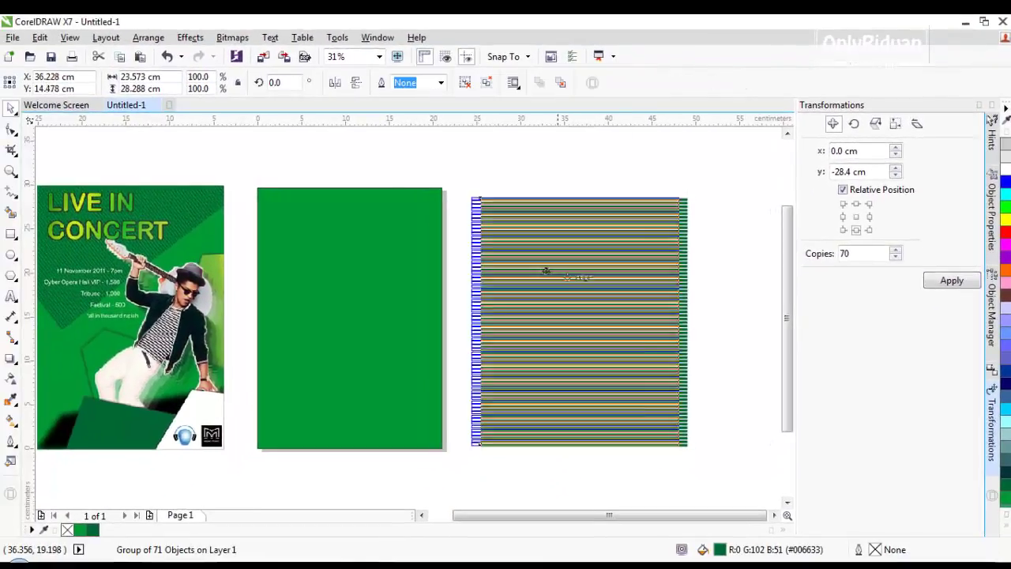
drag(545, 270, 303, 200)
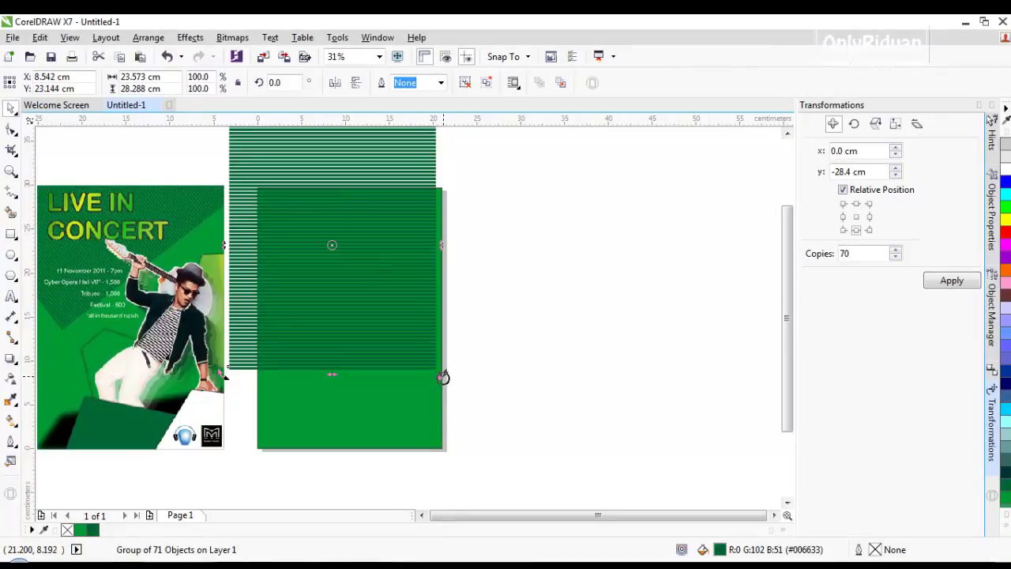
Rotate the stripe group to about 302.7 degrees and move it up so its lower corner covers the page's upper-left area.
drag(442, 378, 295, 366)
click(536, 308)
drag(399, 266, 394, 182)
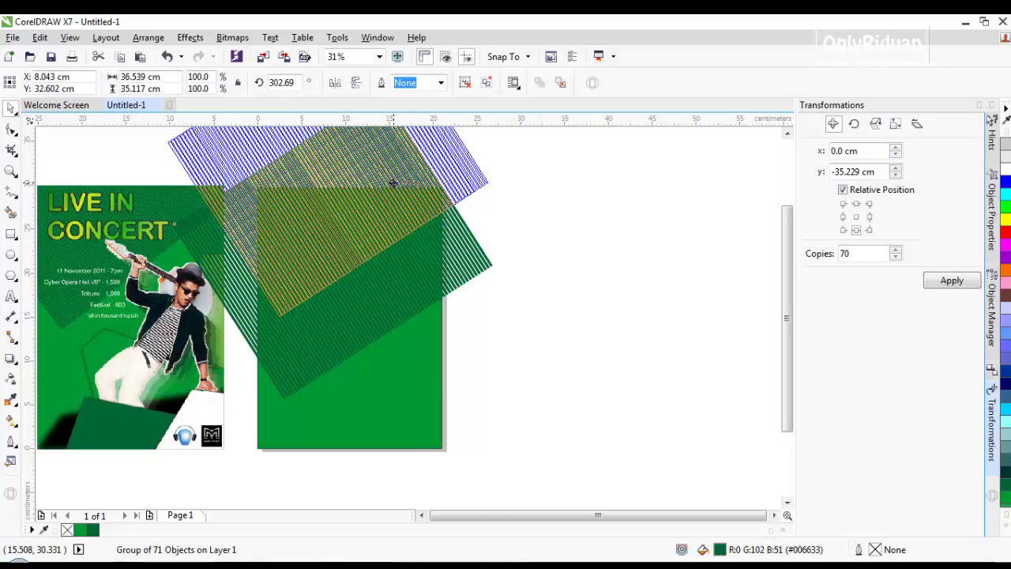
drag(394, 183, 394, 178)
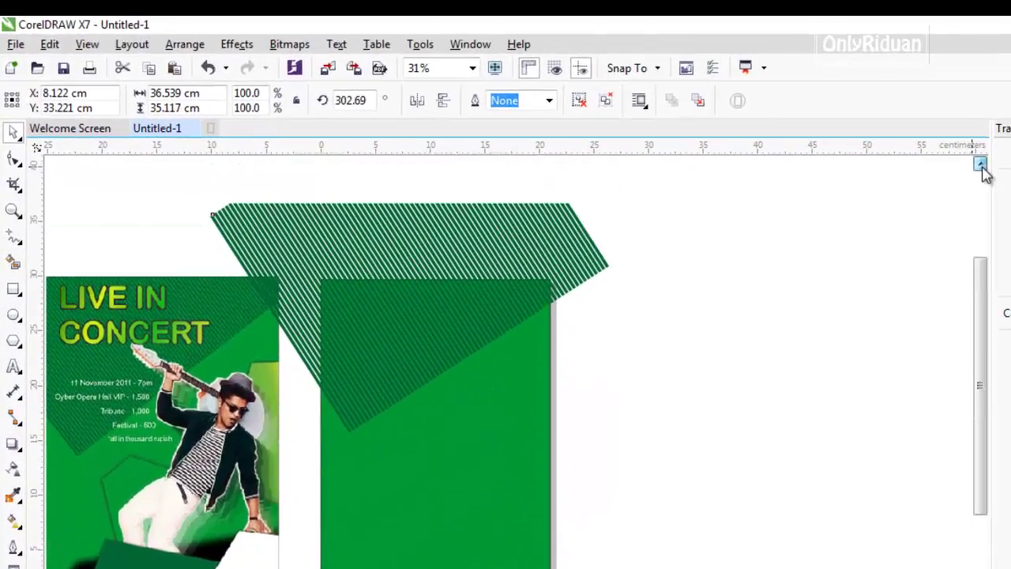
PowerClip the rotated stripe group inside the green page rectangle.
click(980, 164)
click(528, 275)
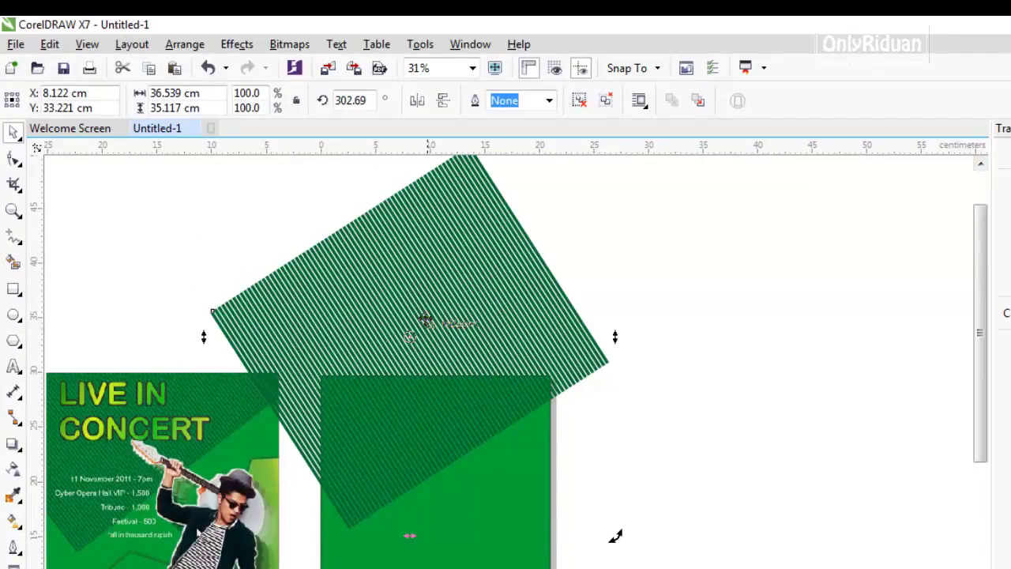
click(735, 351)
click(479, 280)
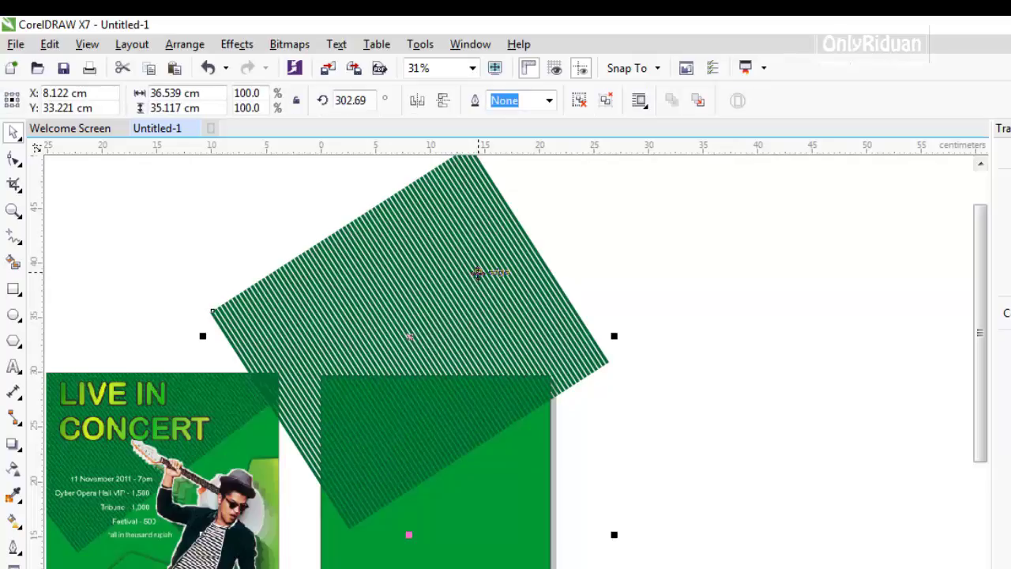
click(239, 46)
mouse_move(300, 286)
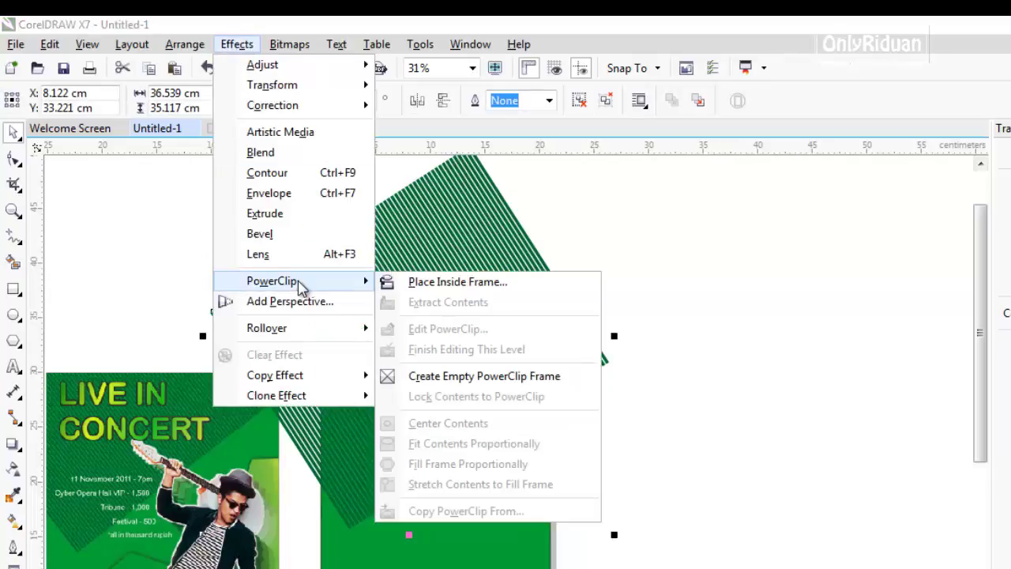
click(461, 284)
click(469, 524)
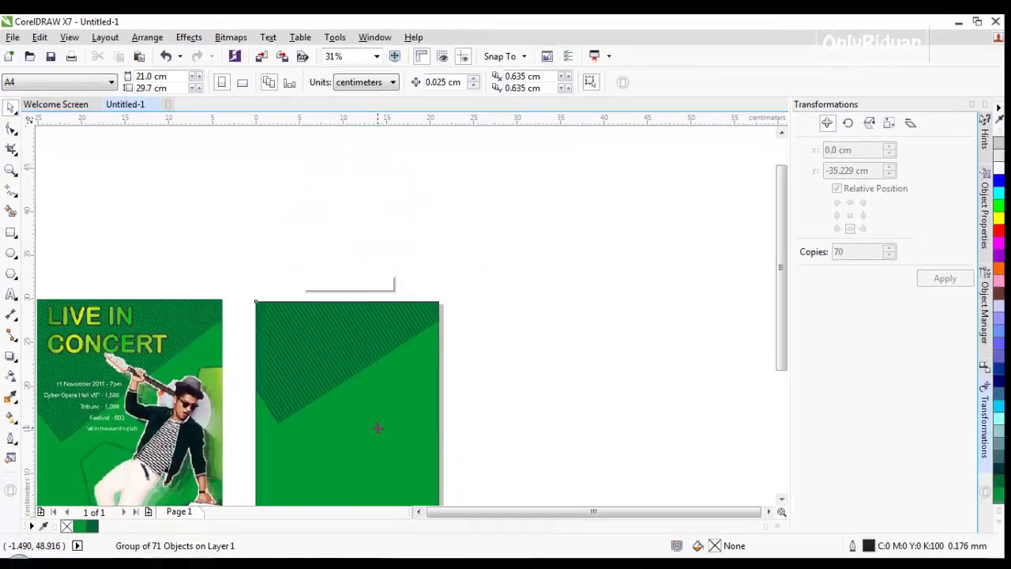
Examine the clipped stripe background beside the reference poster.
scroll(427, 355, down, 2)
scroll(427, 355, up, 1)
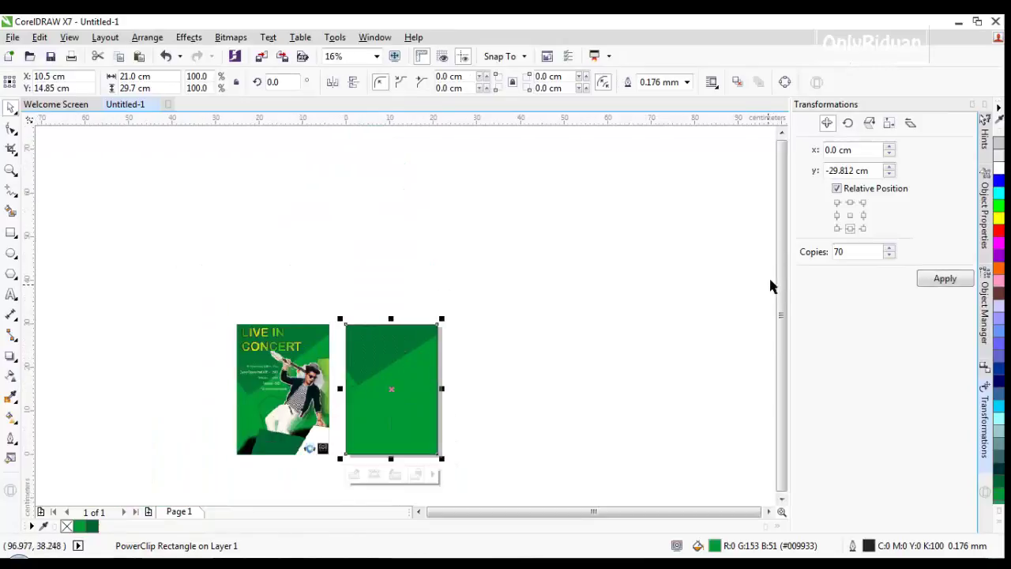
click(781, 498)
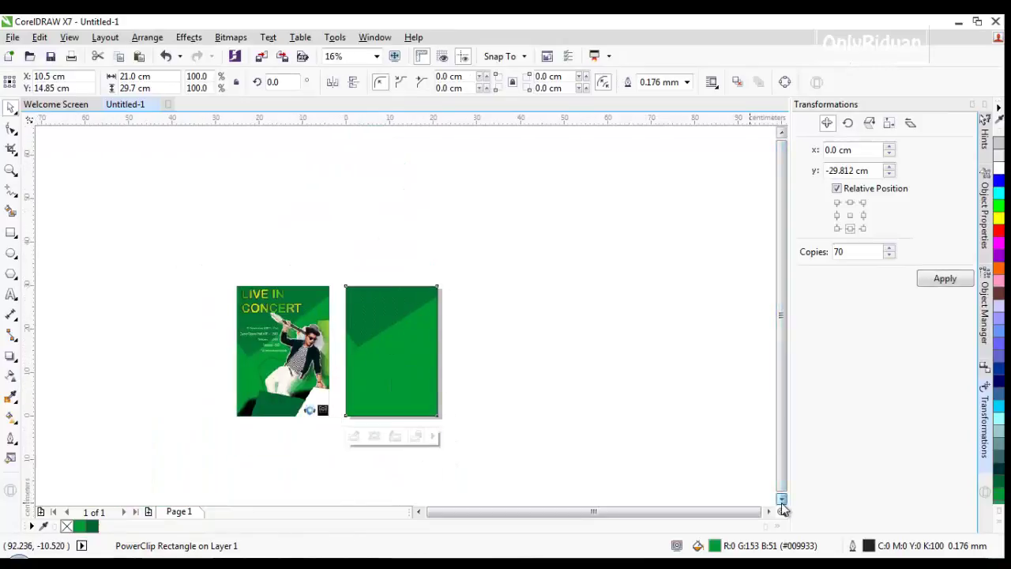
scroll(447, 391, up, 2)
scroll(445, 386, down, 2)
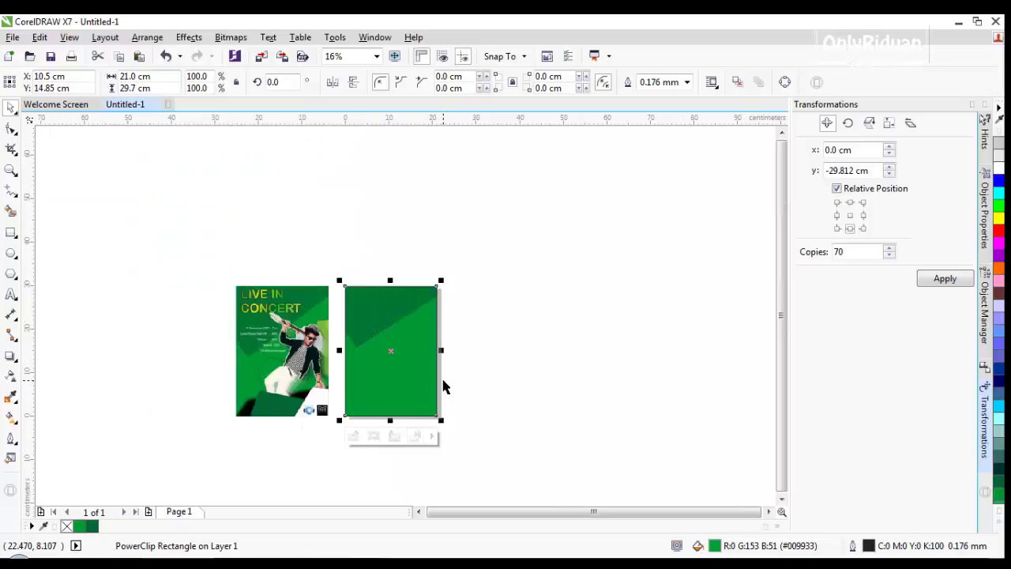
scroll(442, 395, up, 1)
click(418, 512)
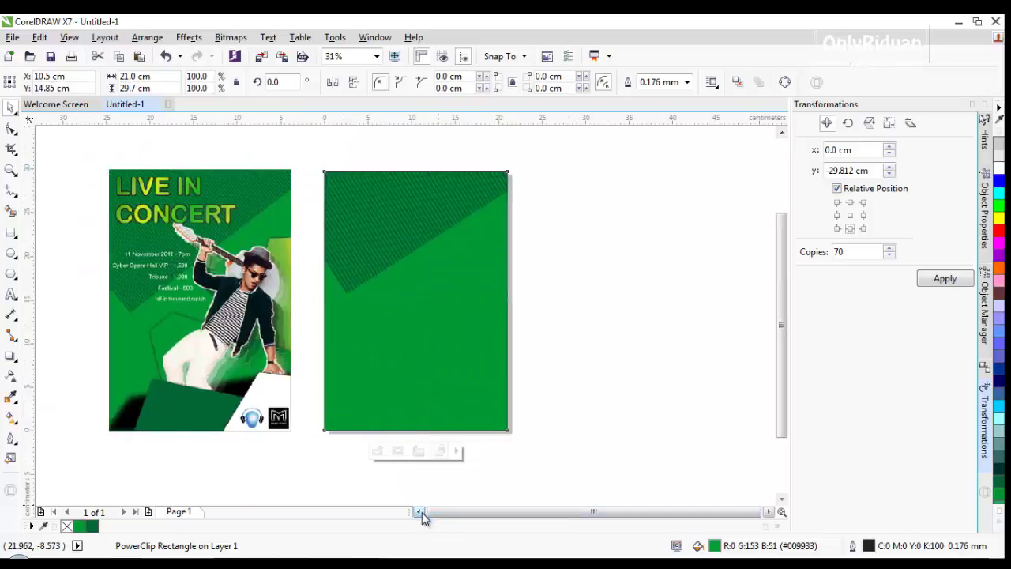
click(419, 512)
click(419, 512)
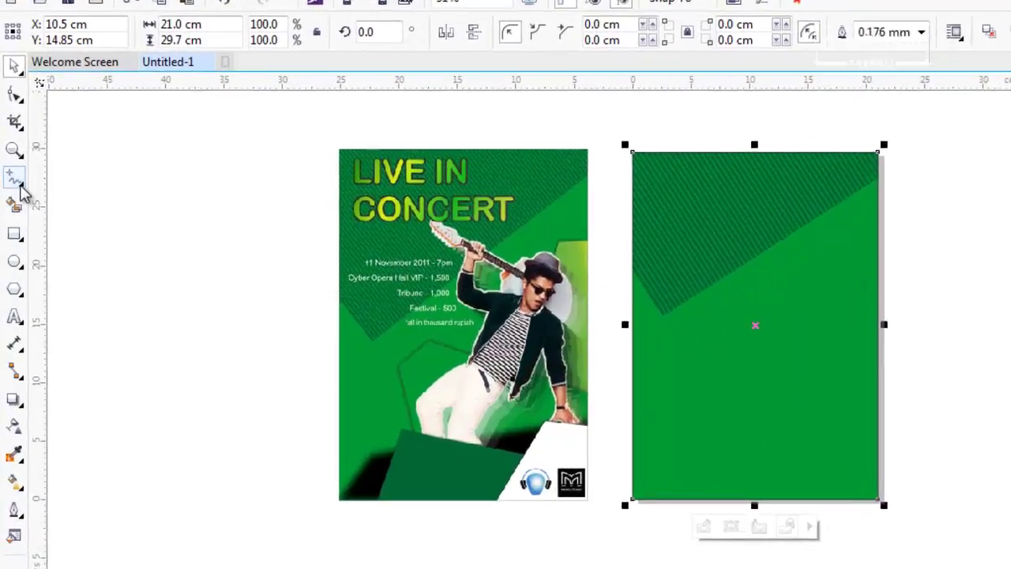
Draw a closed four-sided Bézier shape about 11.5 × 21.2 cm along the page's right edge down to its bottom edge and fill it yellow.
click(20, 186)
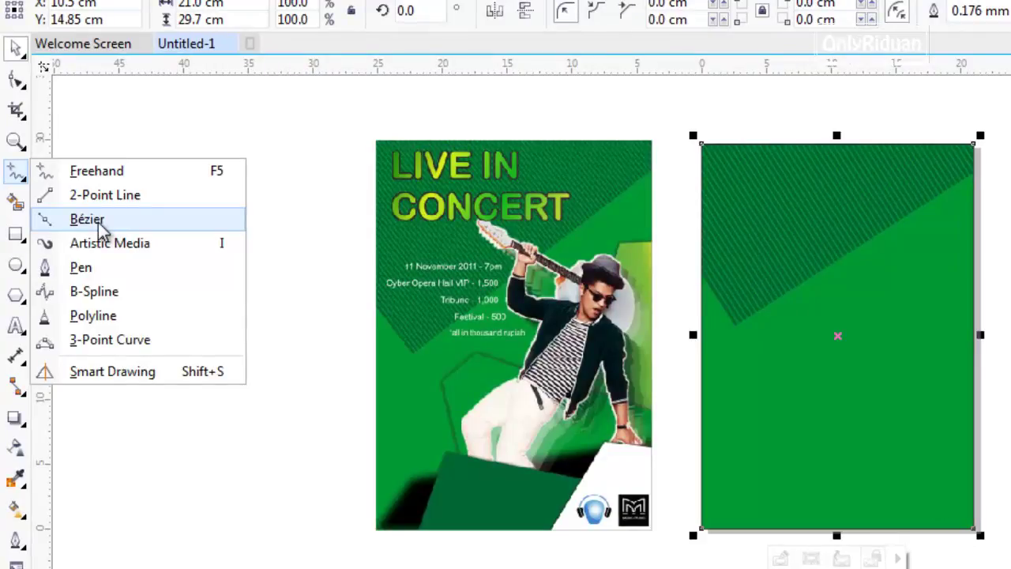
click(87, 219)
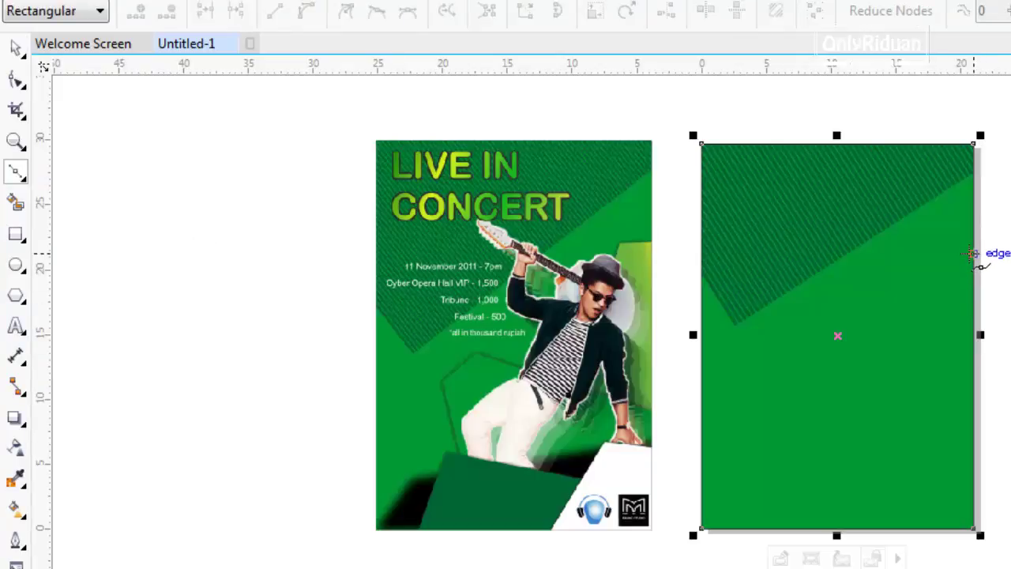
click(973, 253)
click(930, 254)
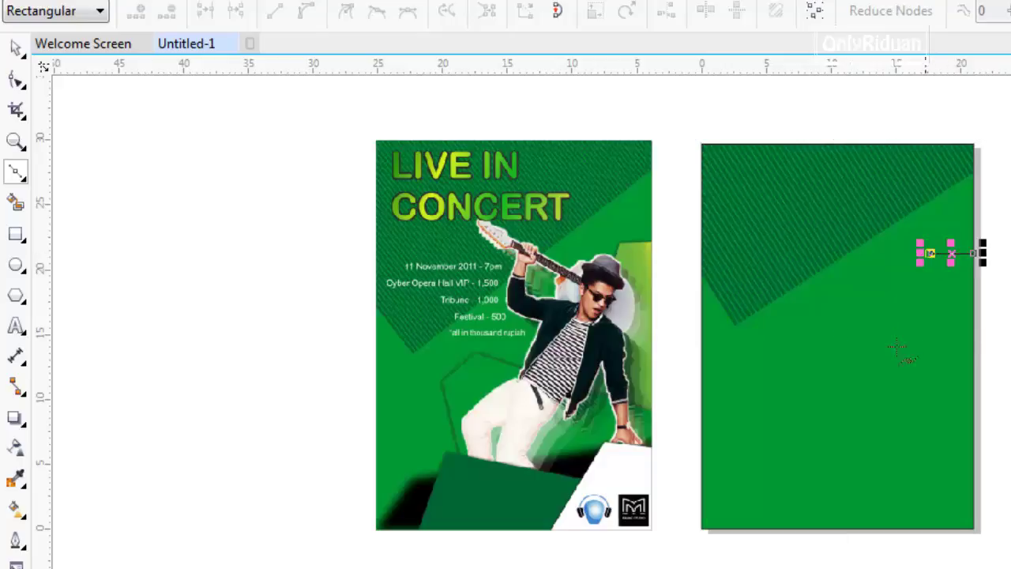
click(825, 527)
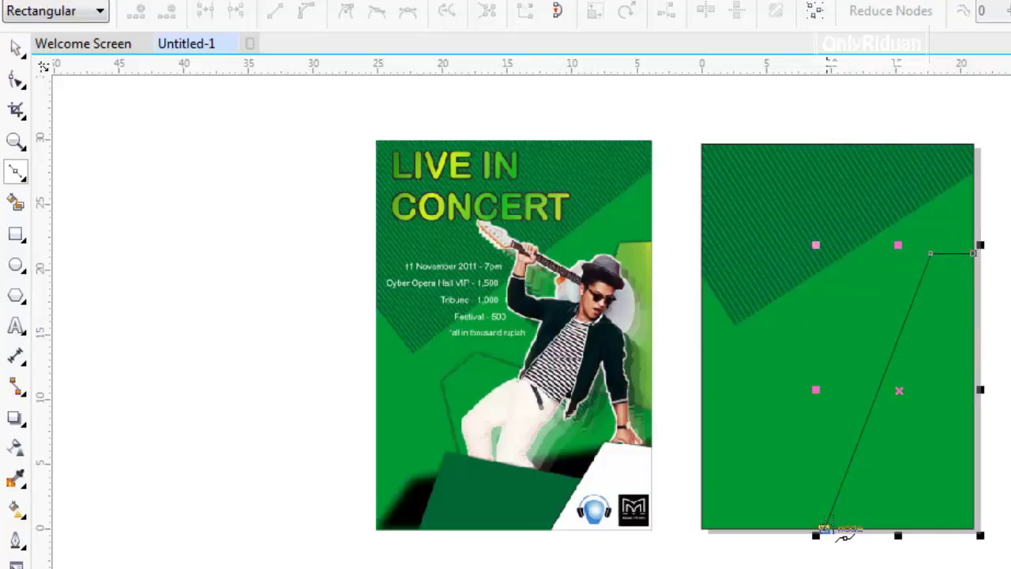
click(971, 527)
click(973, 254)
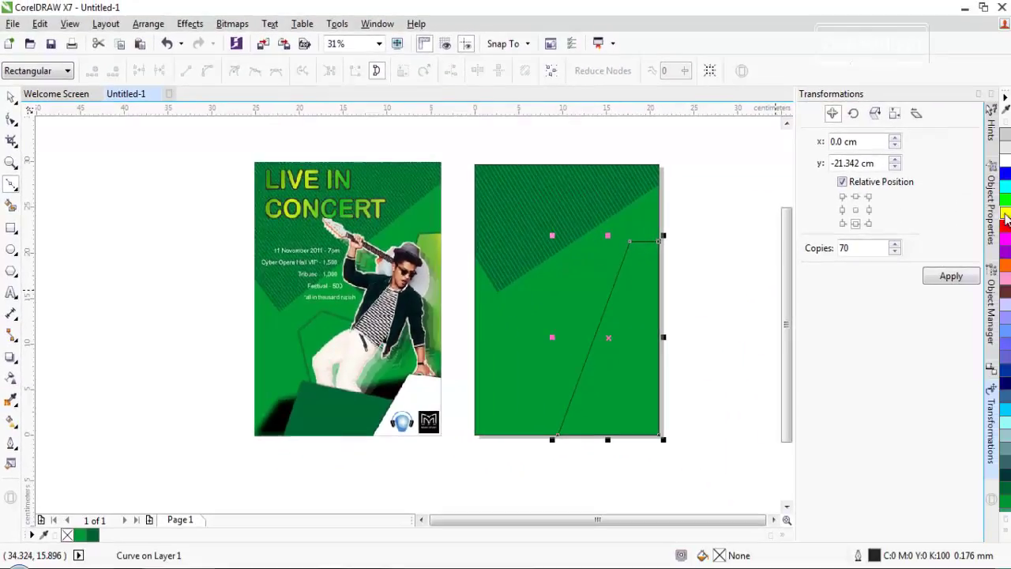
click(1004, 217)
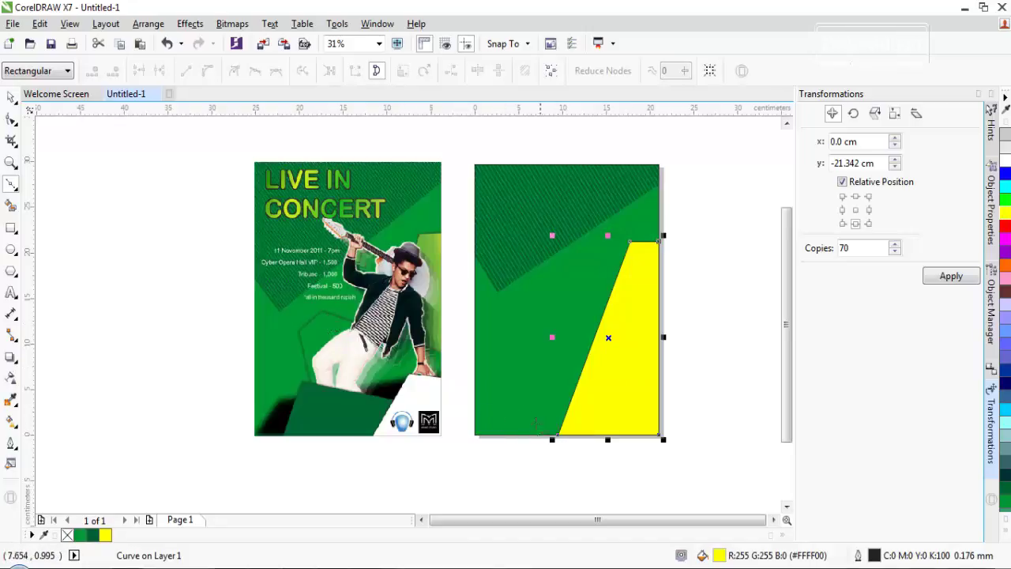
Draw a five-sided Bézier shape about 13.5 cm tall over the page's lower-right area, starting at the yellow shape's lower-left corner, and fill it green #009933.
click(10, 97)
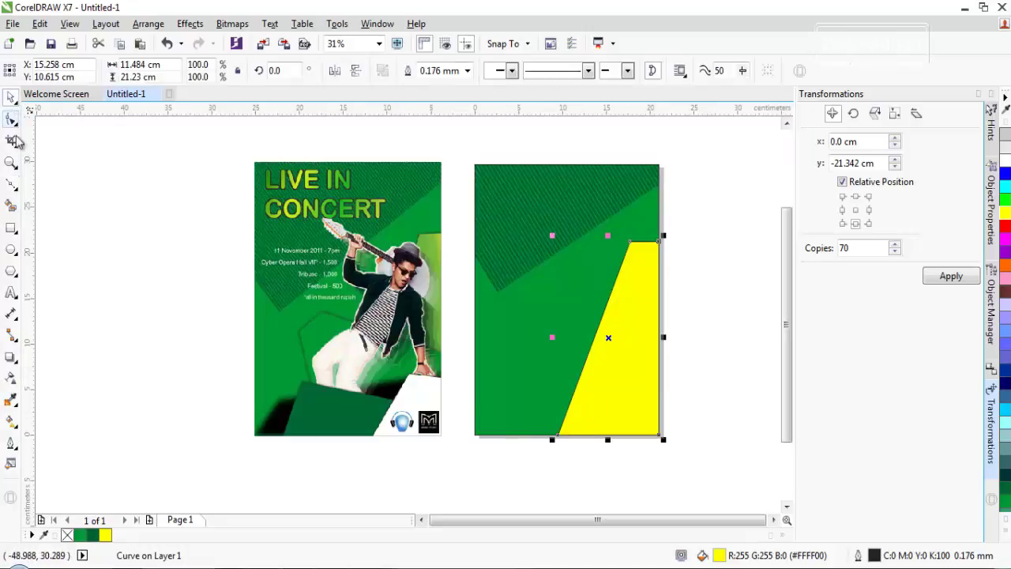
click(11, 183)
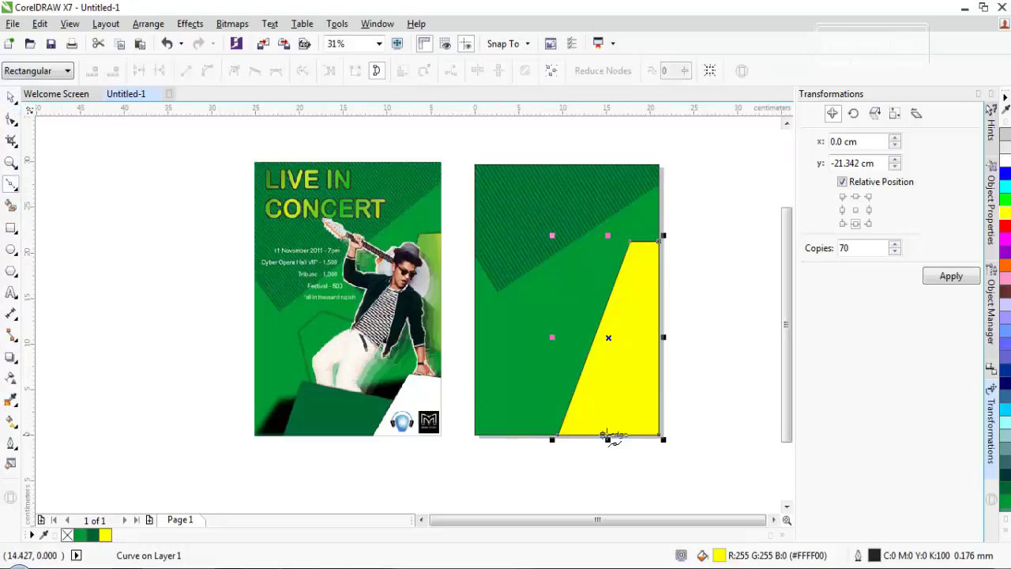
click(558, 434)
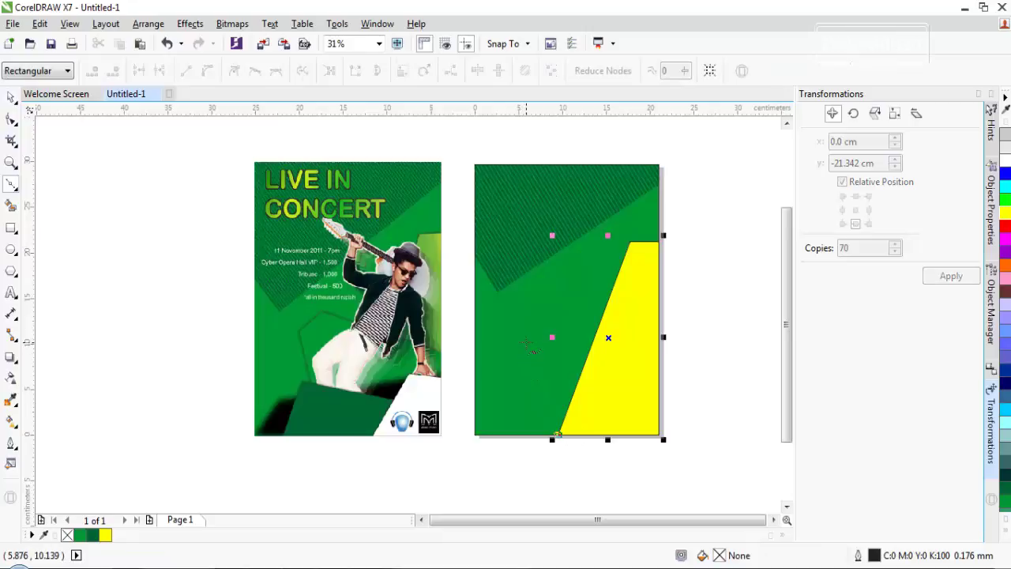
click(528, 343)
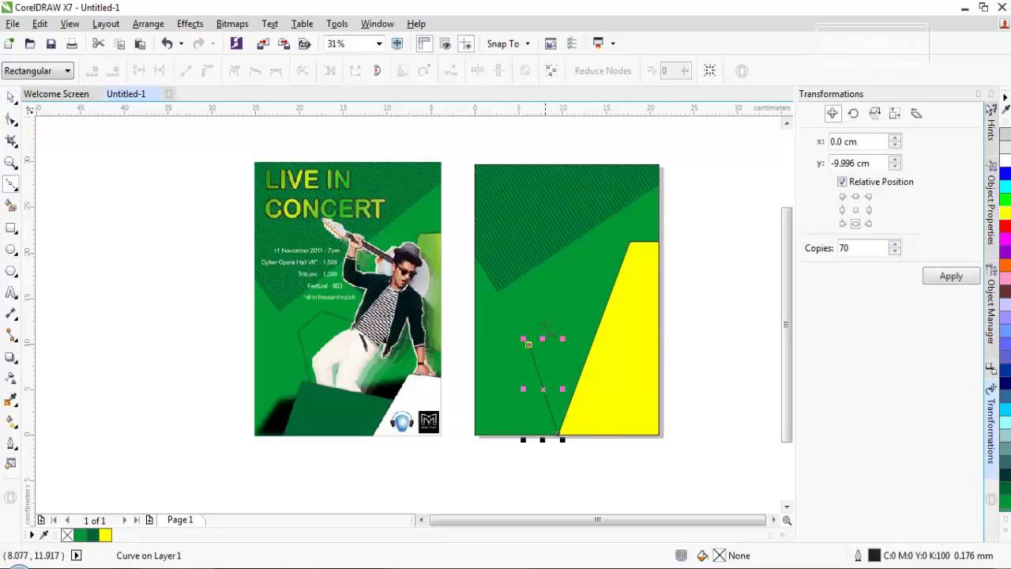
click(549, 312)
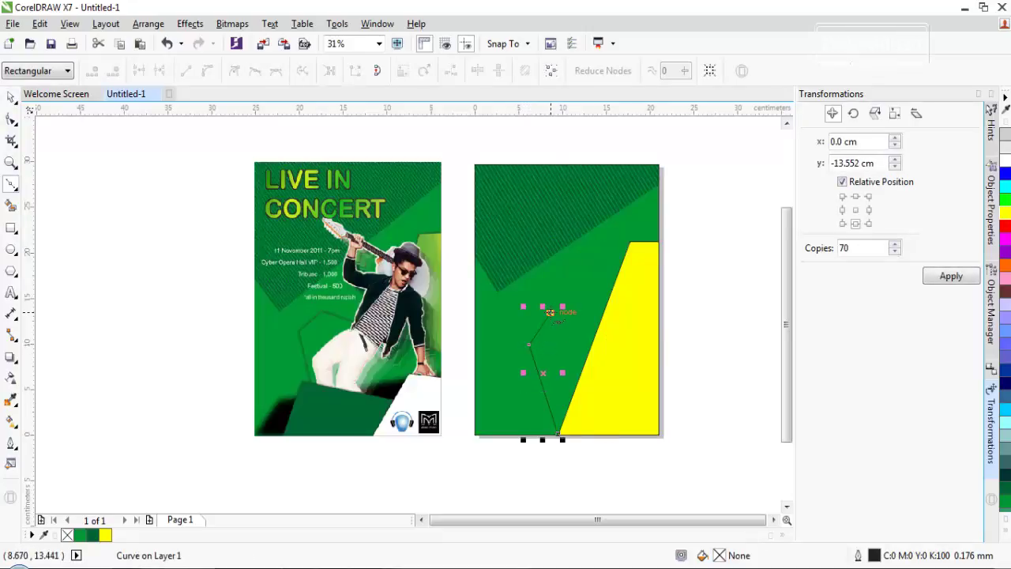
click(657, 359)
click(660, 435)
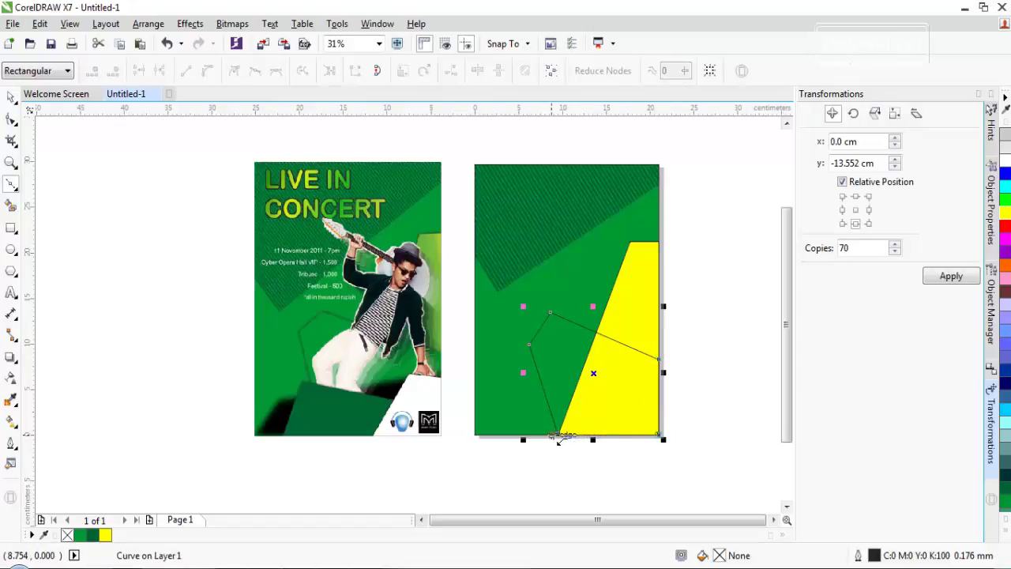
click(559, 434)
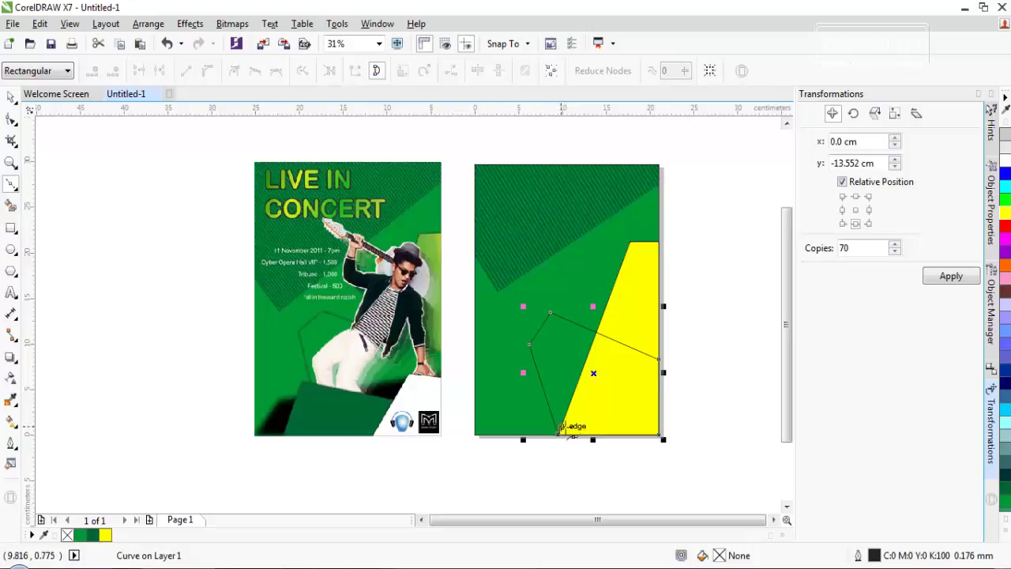
click(1006, 537)
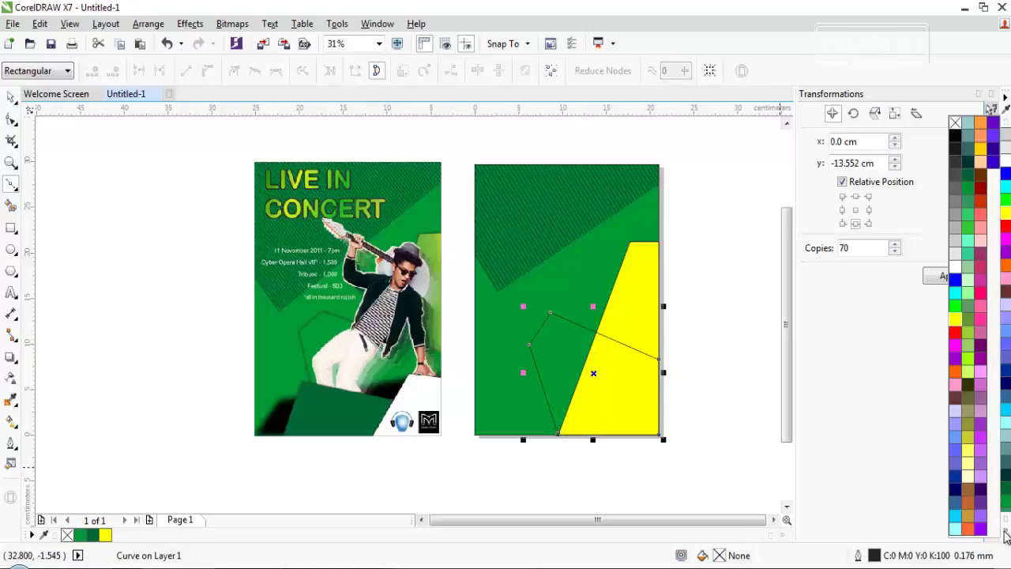
click(967, 187)
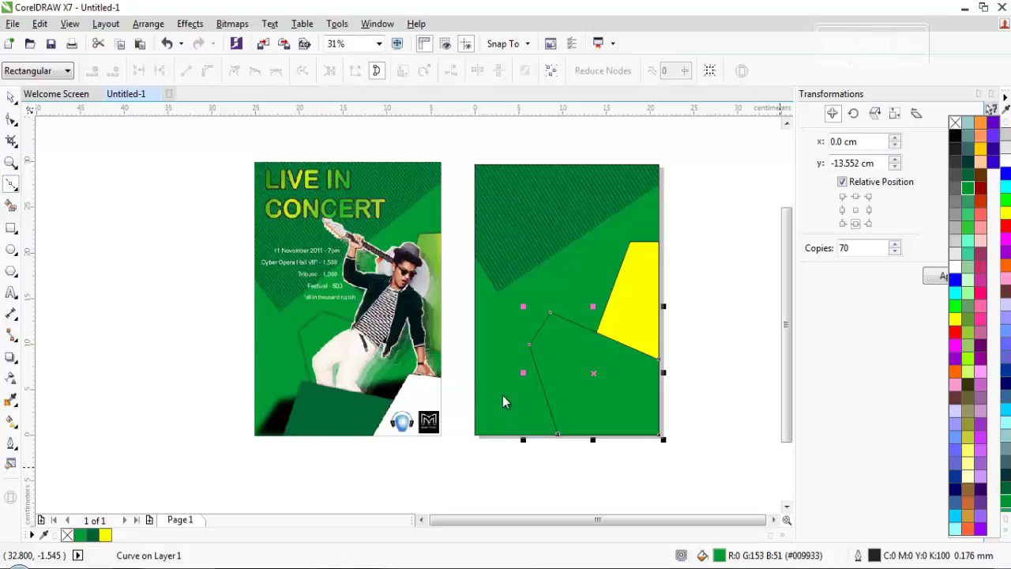
Draw a four-sided Bézier shape about 6.9 cm tall across the page's full bottom edge, rising toward the right, and fill it near-black #1A1A1A.
click(11, 98)
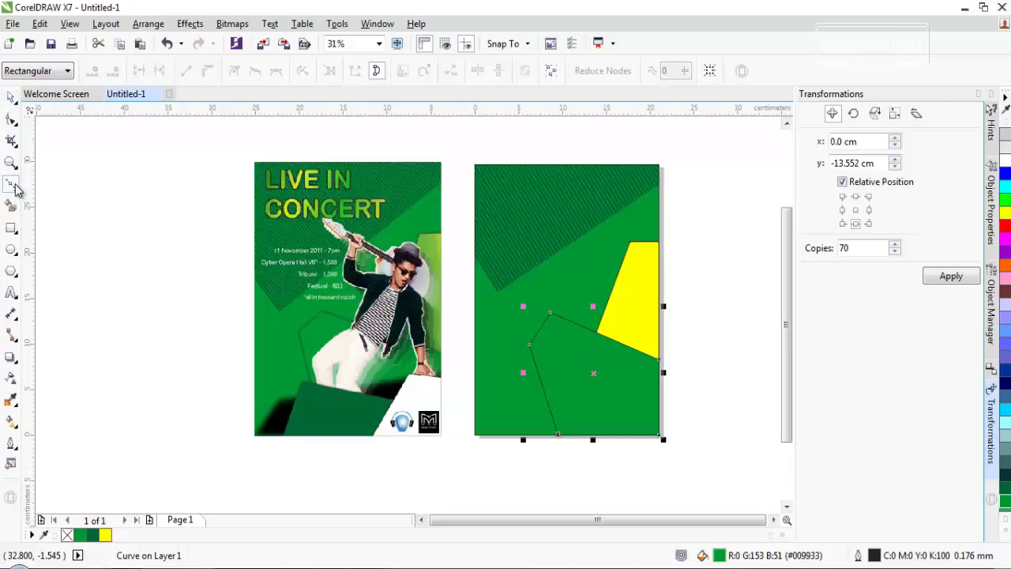
click(11, 184)
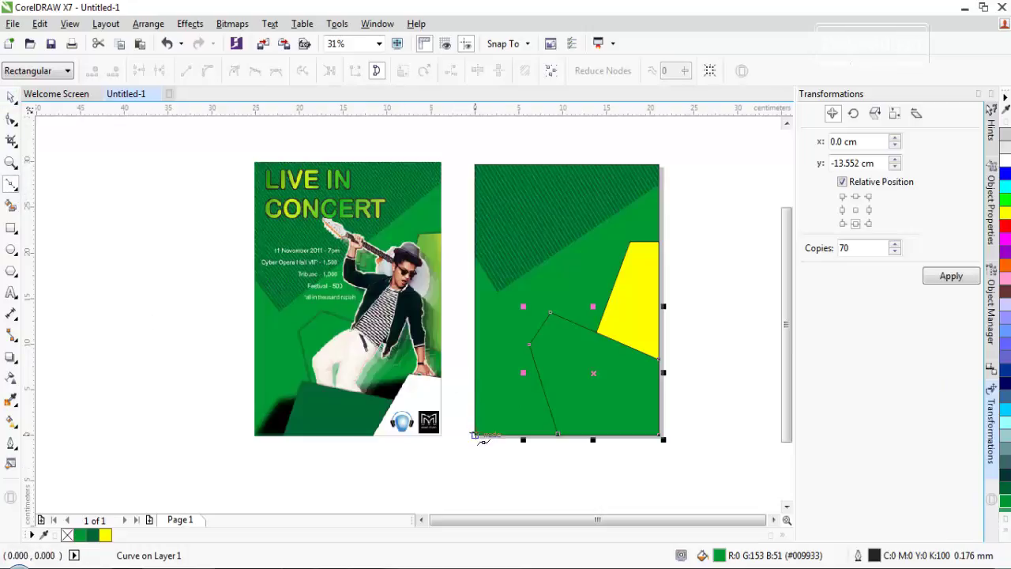
click(474, 434)
click(505, 406)
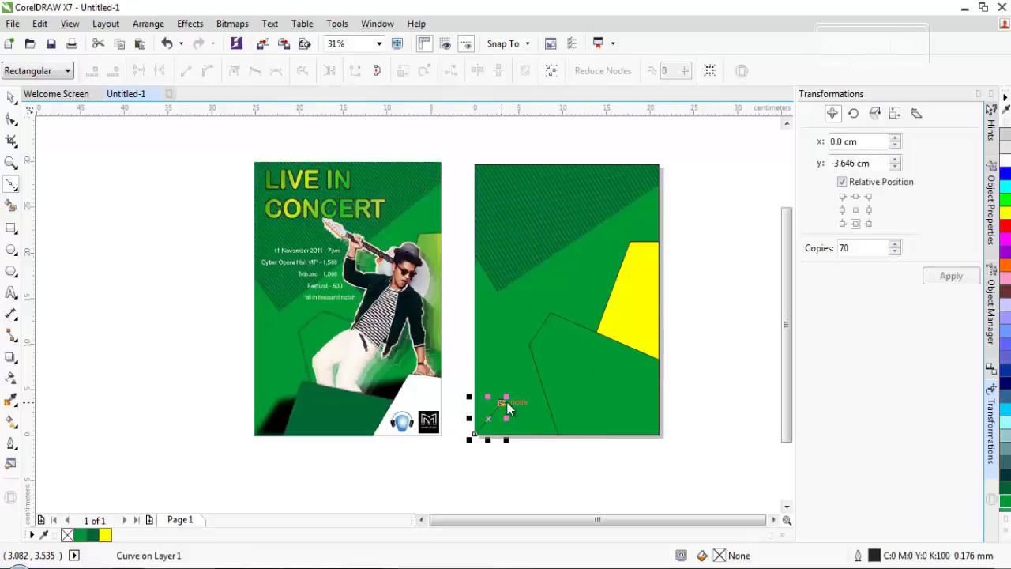
click(658, 372)
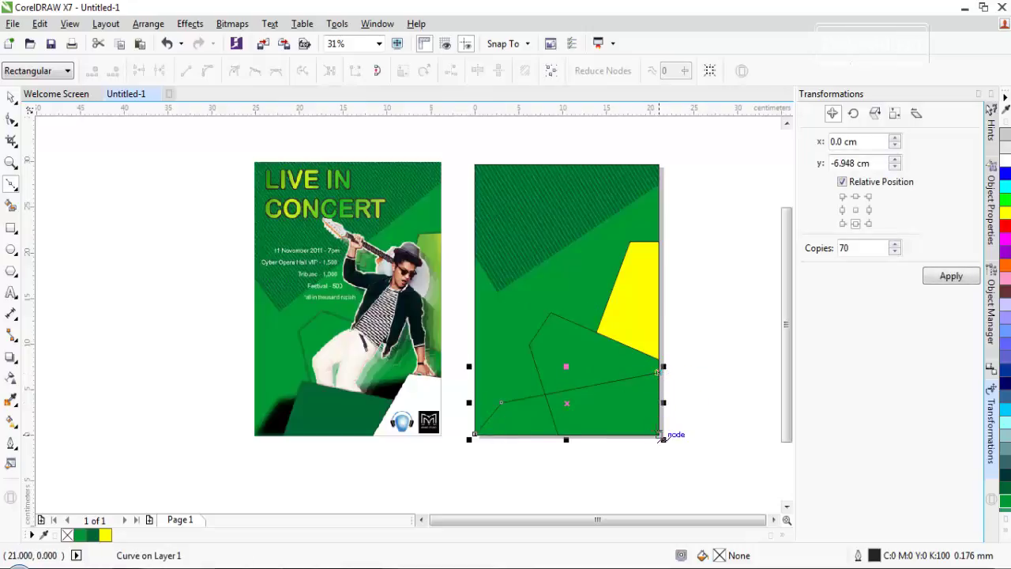
click(659, 435)
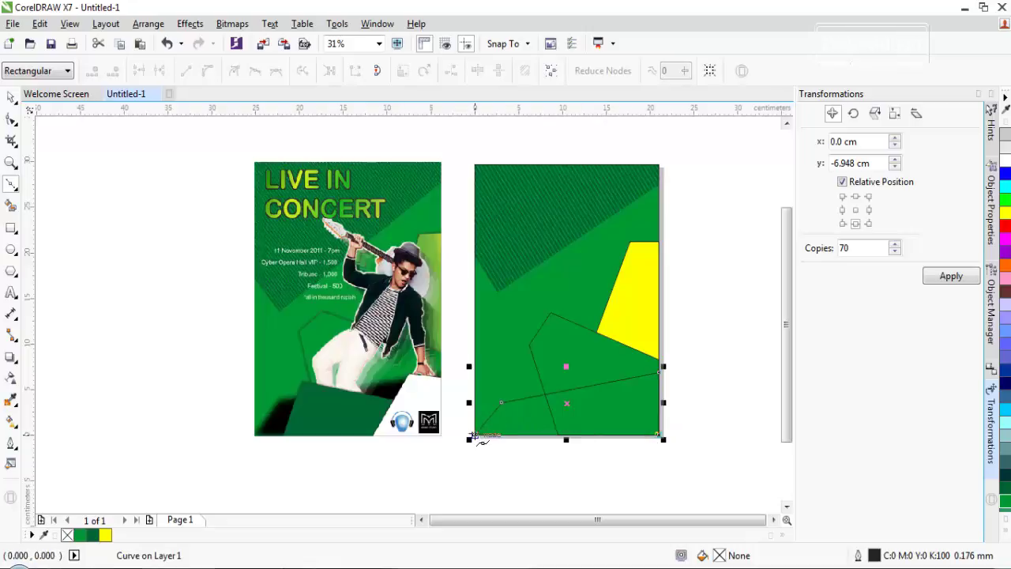
click(475, 434)
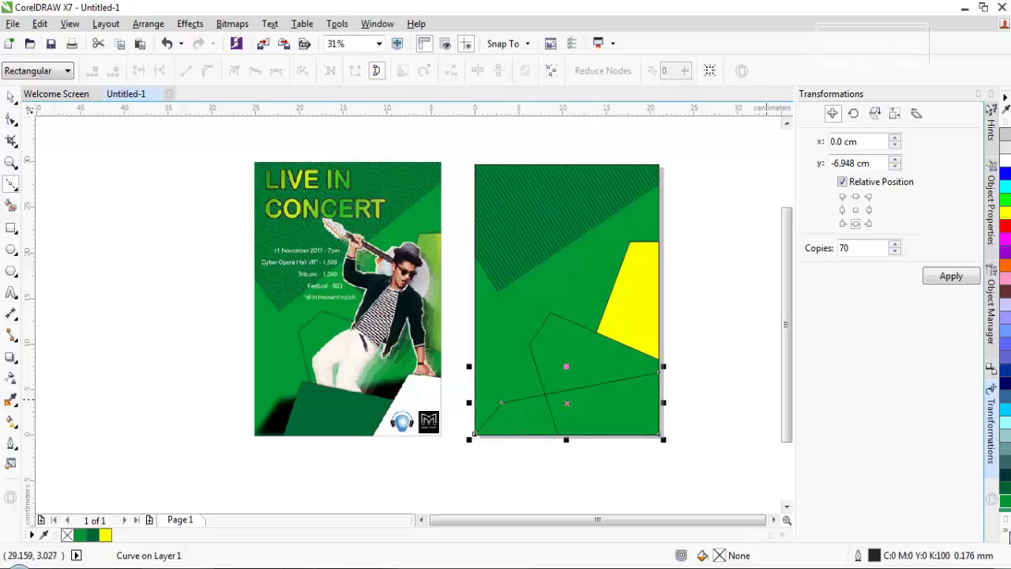
click(1008, 535)
click(954, 148)
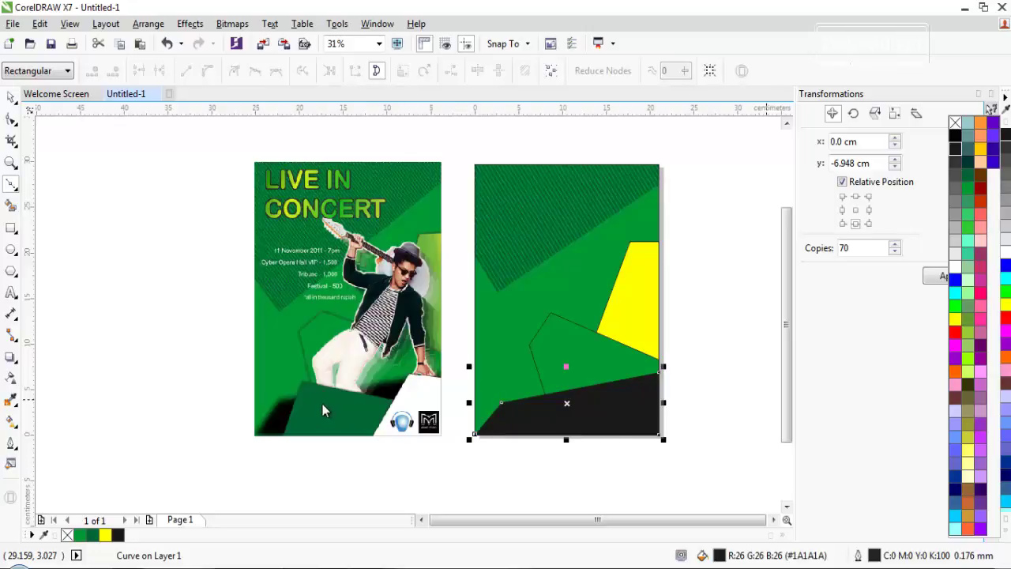
Draw a four-sided Bézier shape about 5.6 cm tall over the near-black shape, reaching the page's lower-right corner, and fill it Forest Green #006633.
click(518, 435)
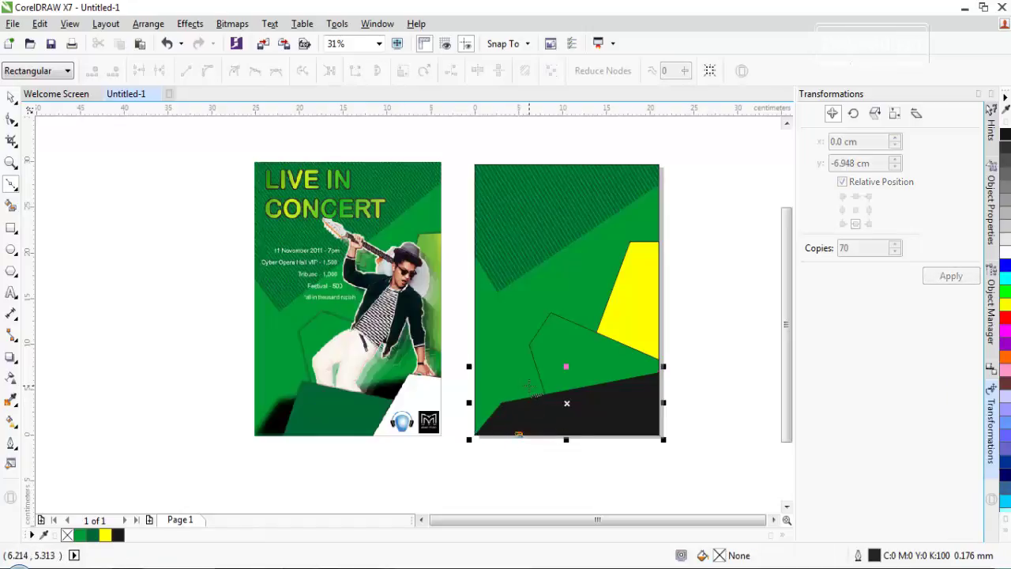
click(527, 383)
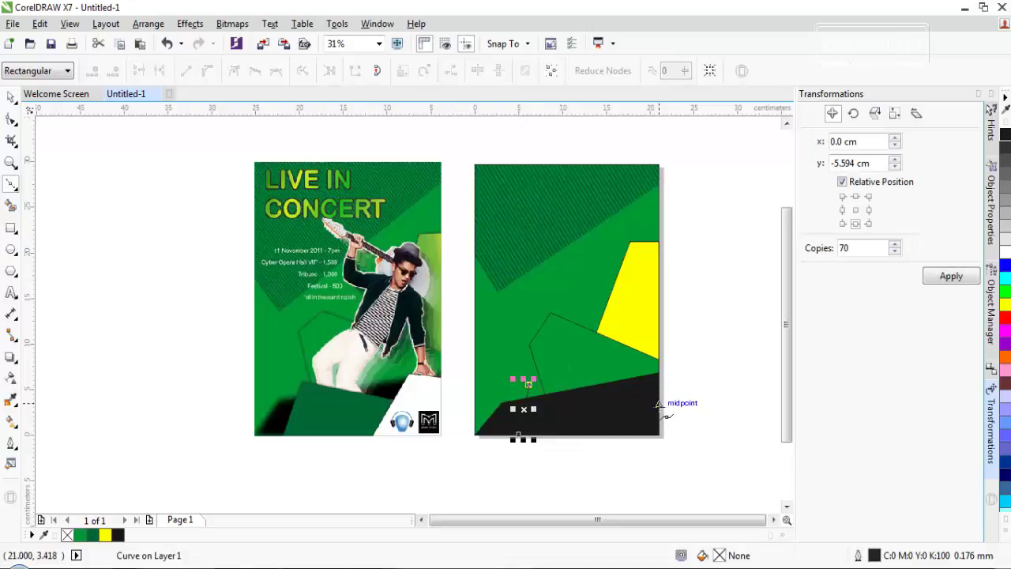
click(658, 404)
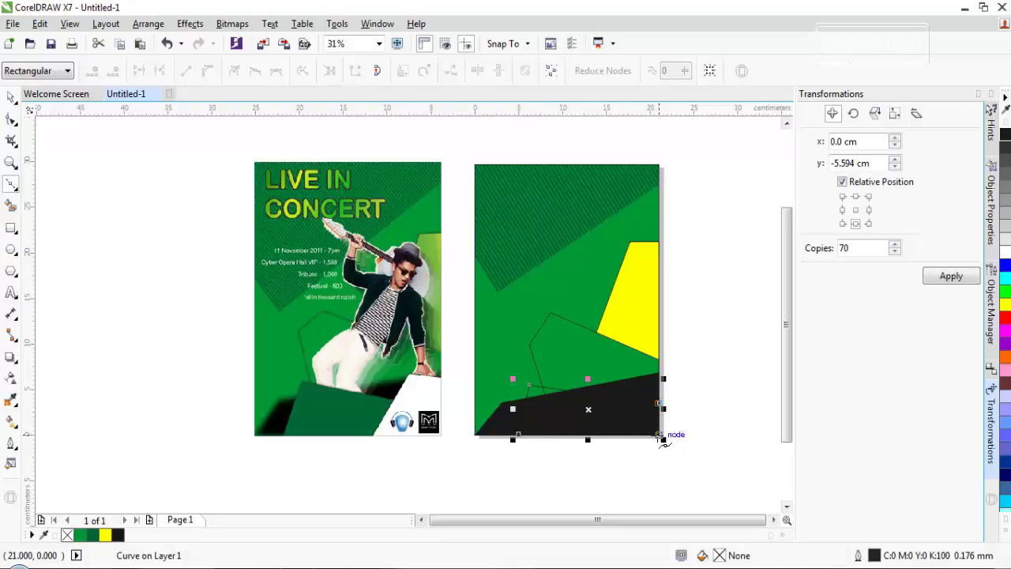
click(519, 434)
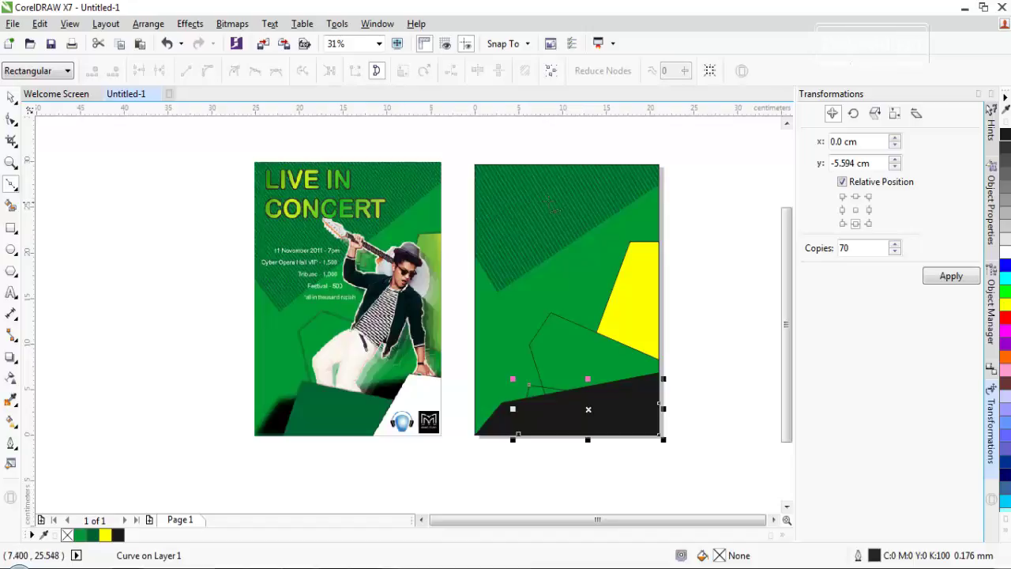
click(1004, 519)
click(94, 535)
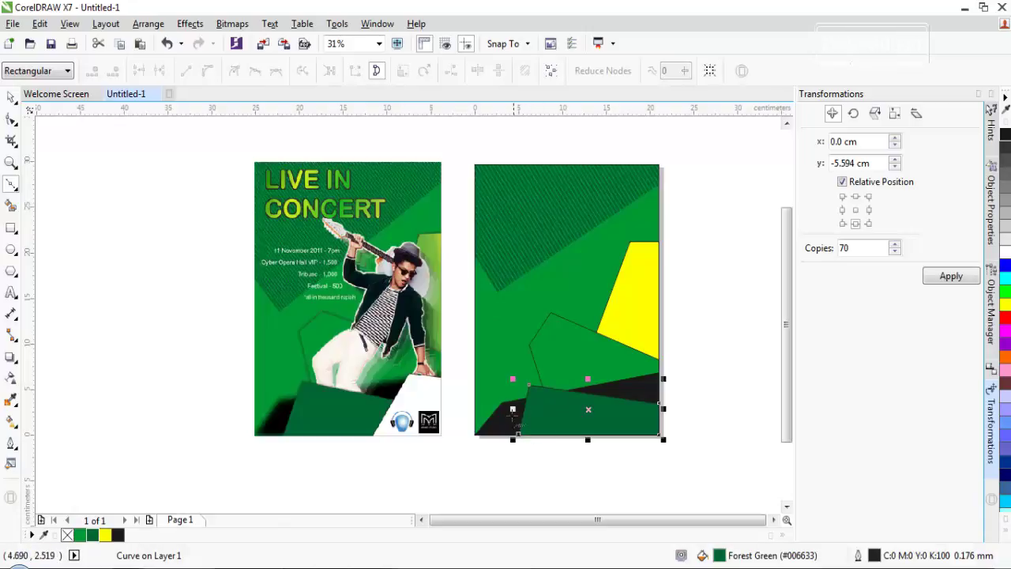
Reshape the dark green shape by moving its lower-left node slightly outward and fine-tuning its upper-left node.
click(11, 118)
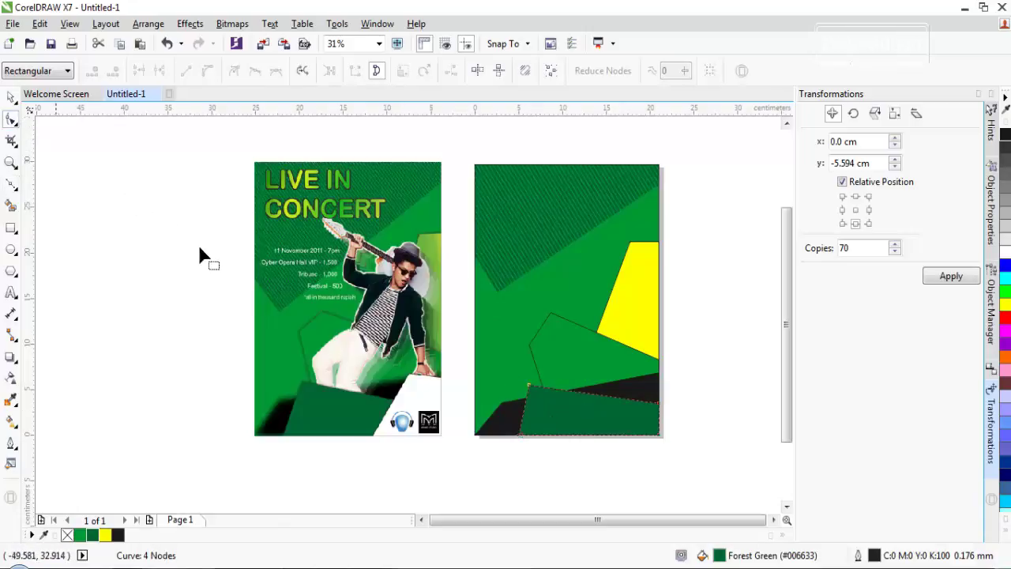
drag(520, 436, 515, 440)
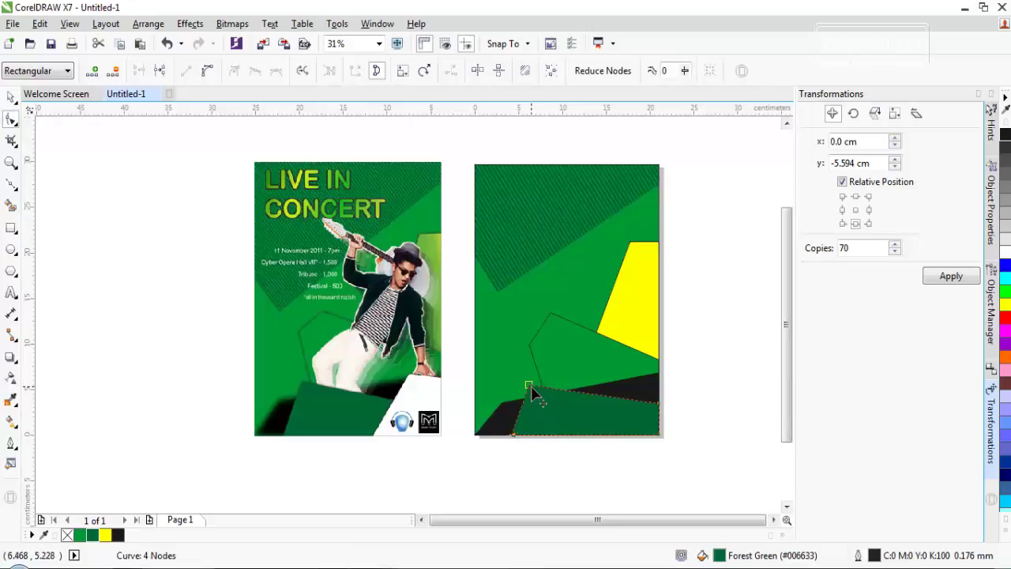
drag(527, 387, 528, 383)
Draw a four-sided Bézier shape about 7.7 cm tall in the page's lower-right corner, over the dark green shape, and fill it white.
click(11, 186)
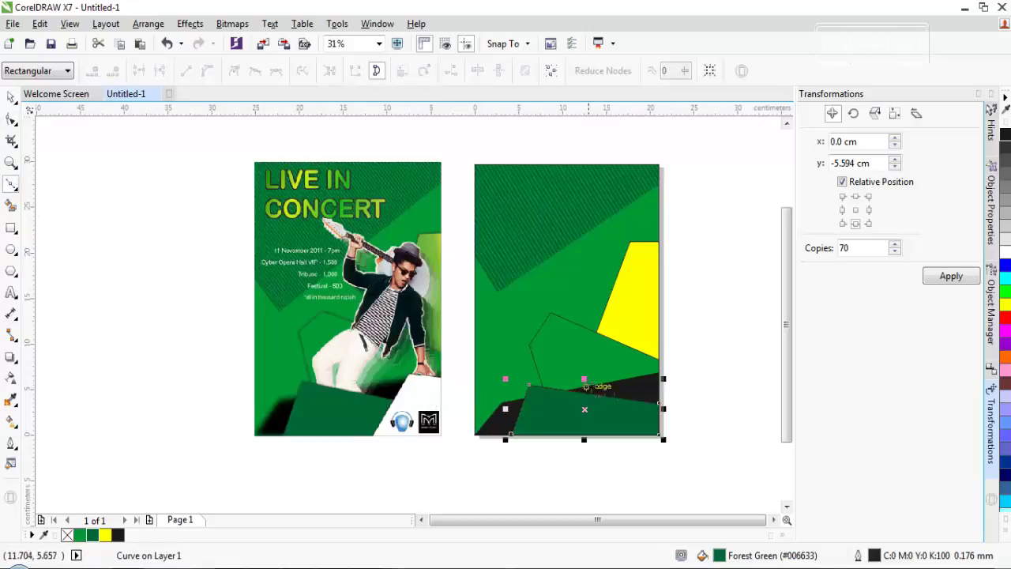
click(603, 435)
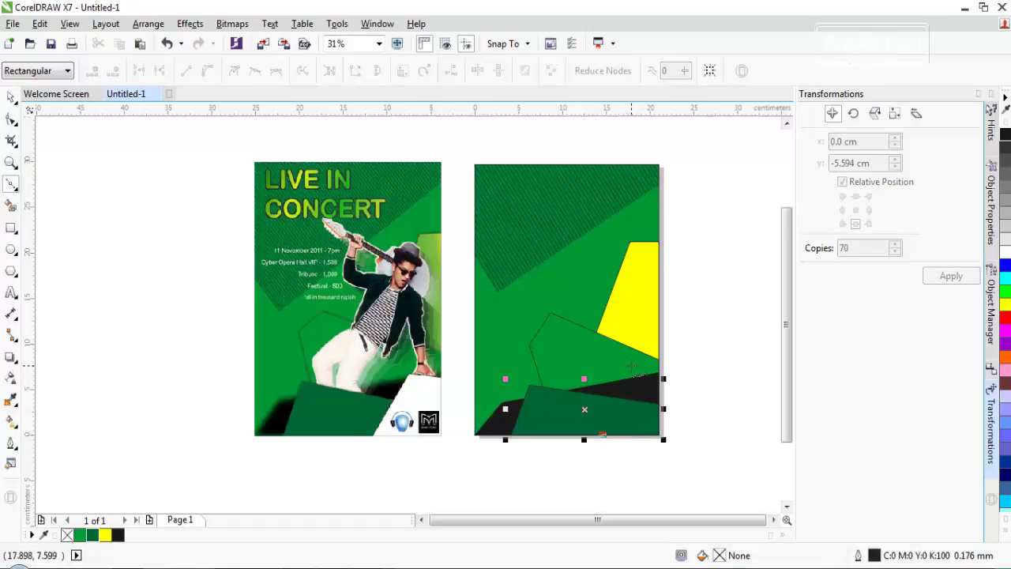
click(631, 365)
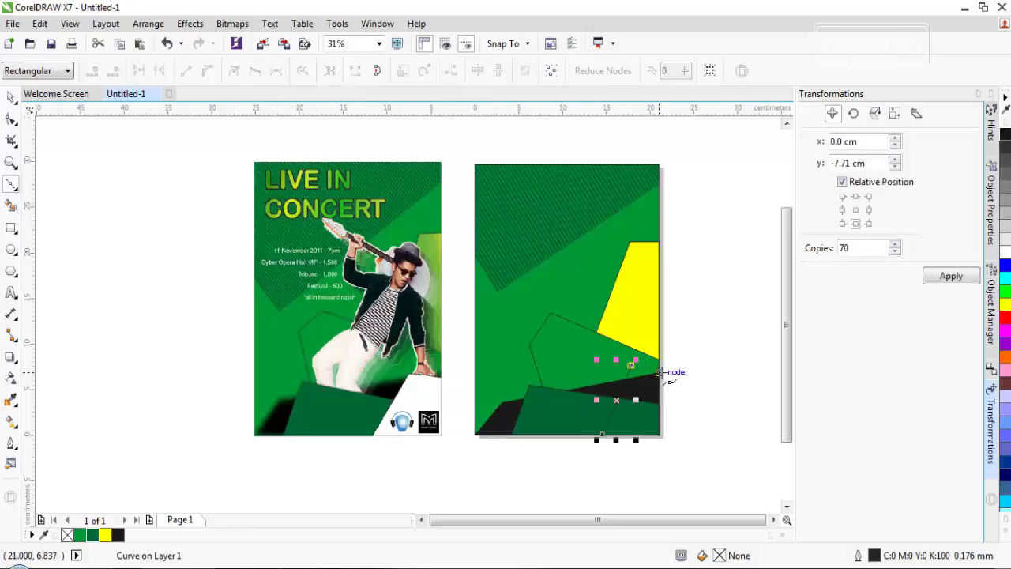
click(659, 372)
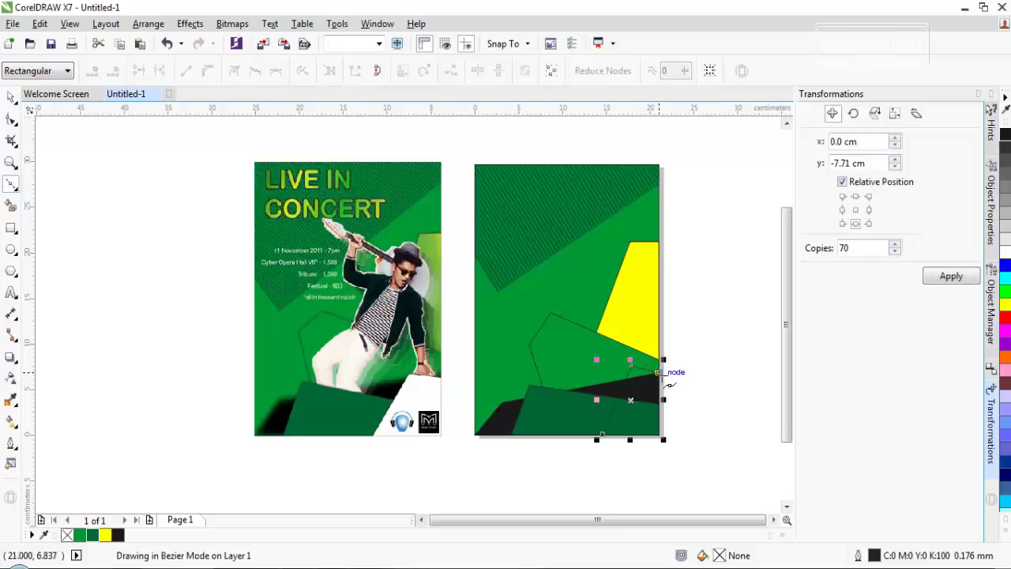
click(662, 436)
click(604, 434)
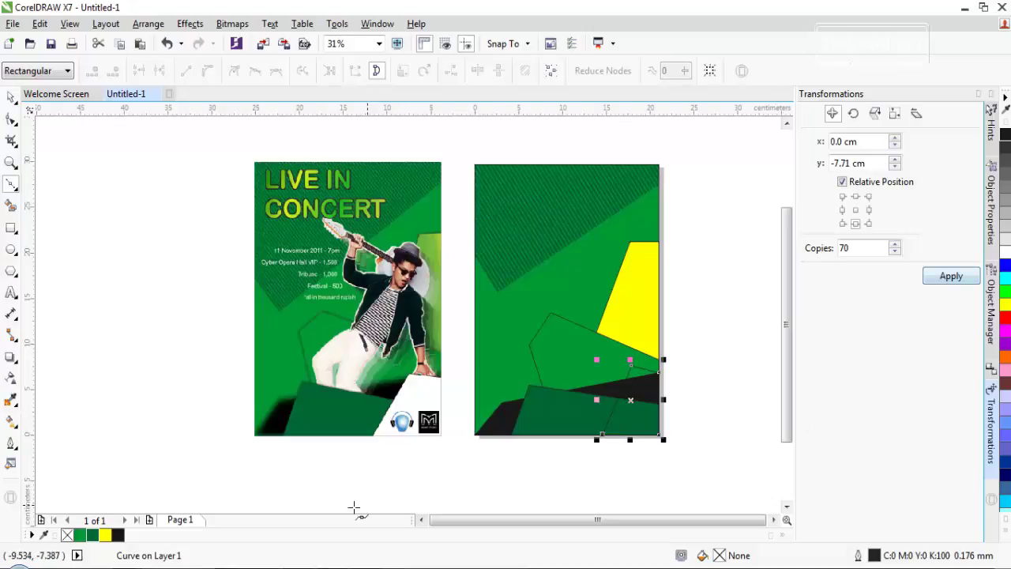
click(1004, 251)
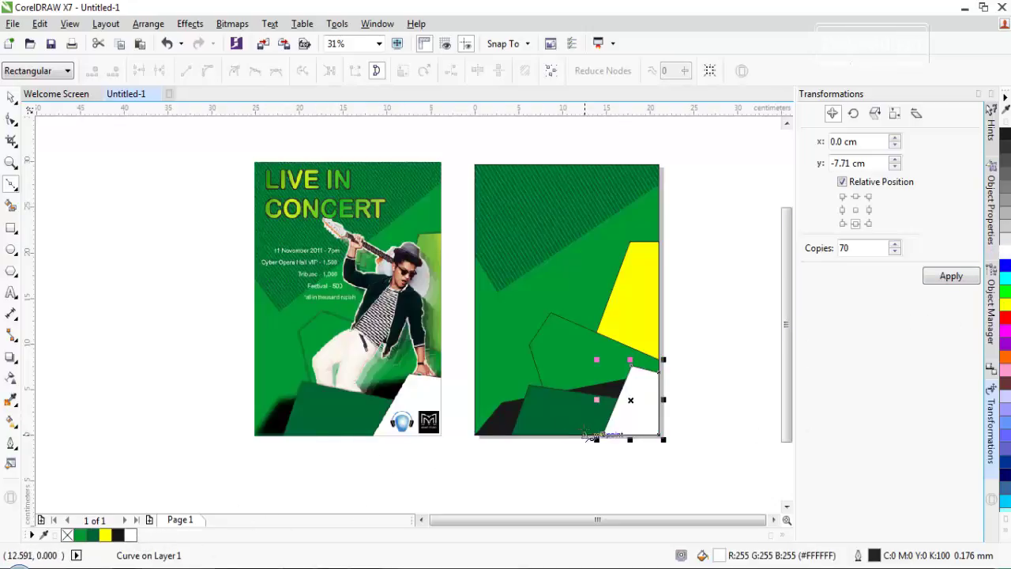
Move the white shape's lower-left node slightly outward and raise the green five-sided shape's upper-right node along the page edge.
click(11, 118)
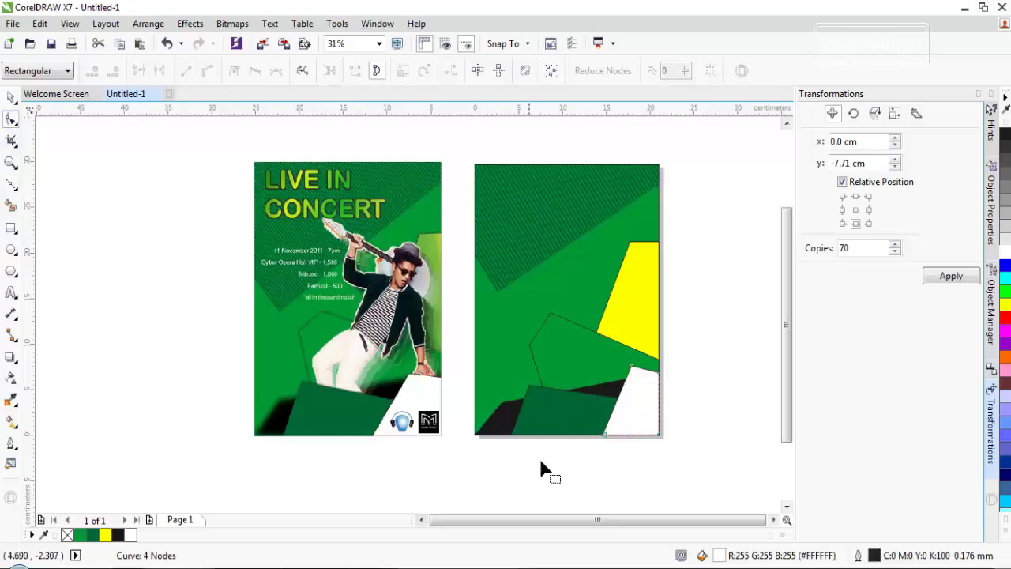
drag(603, 434, 604, 425)
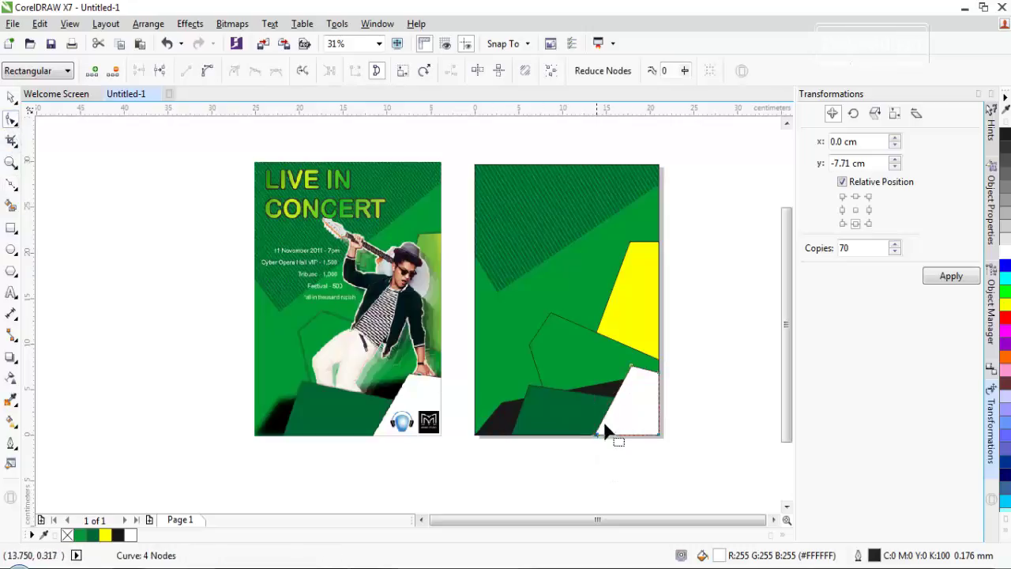
click(603, 354)
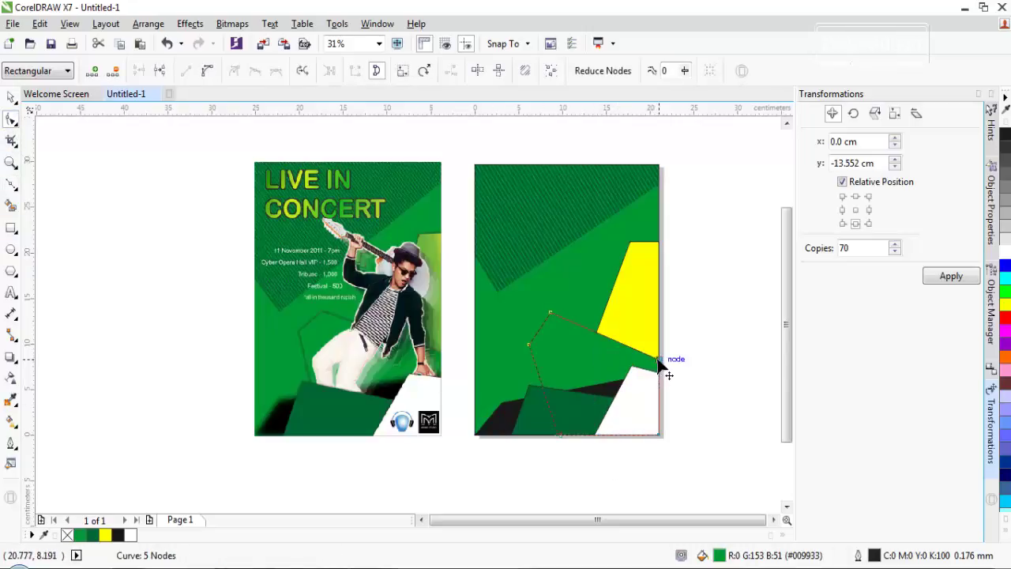
drag(659, 360, 657, 352)
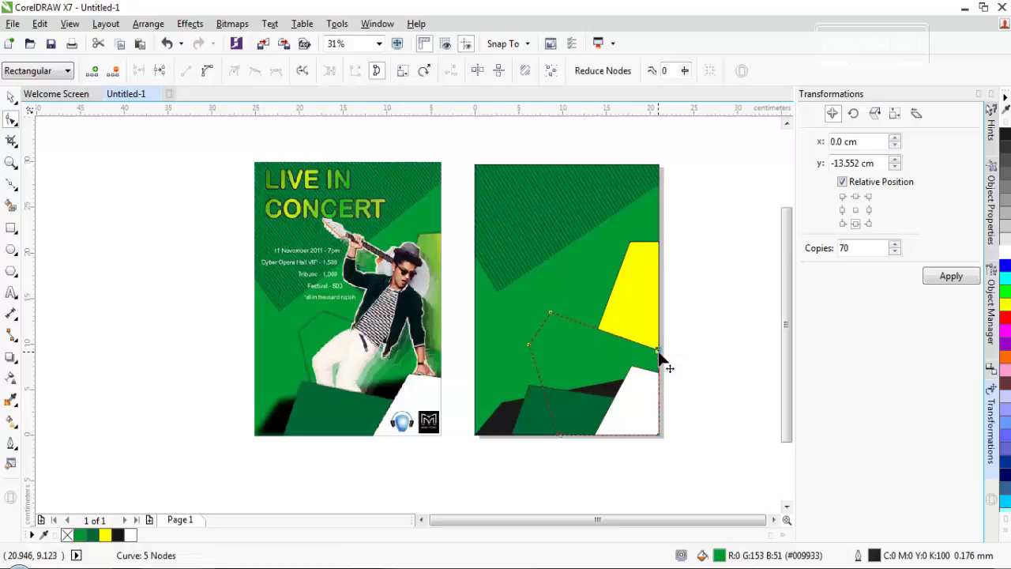
Raise the near-black shape's upper-right node slightly at the page edge, check its upper-left node, and deselect the shape.
click(611, 387)
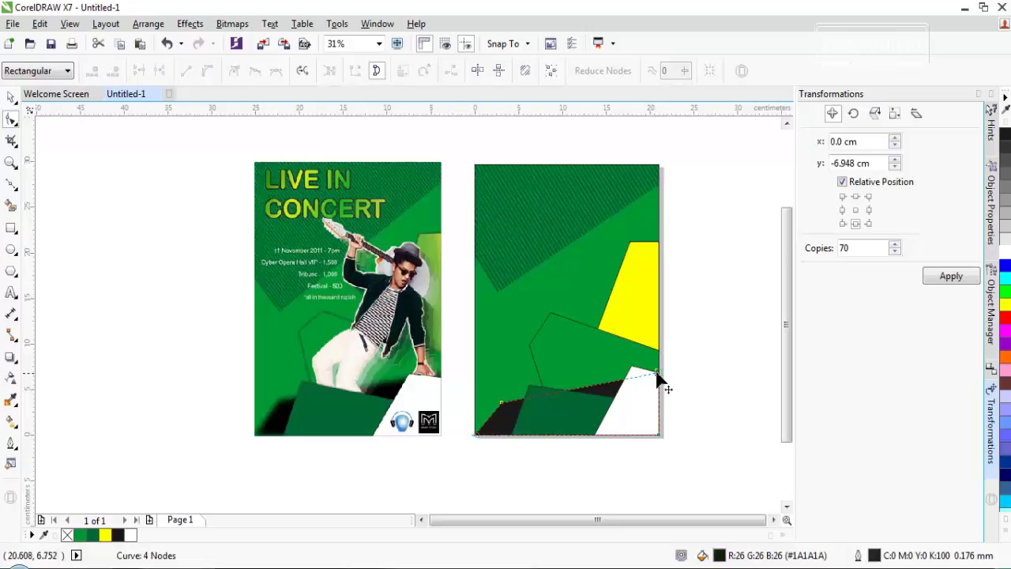
drag(658, 373, 661, 371)
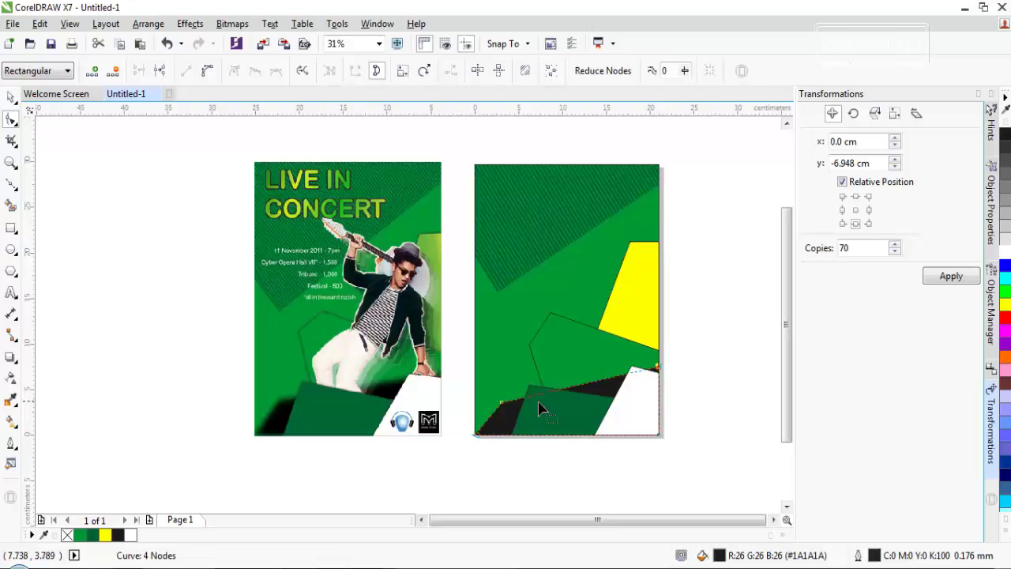
drag(500, 404, 500, 404)
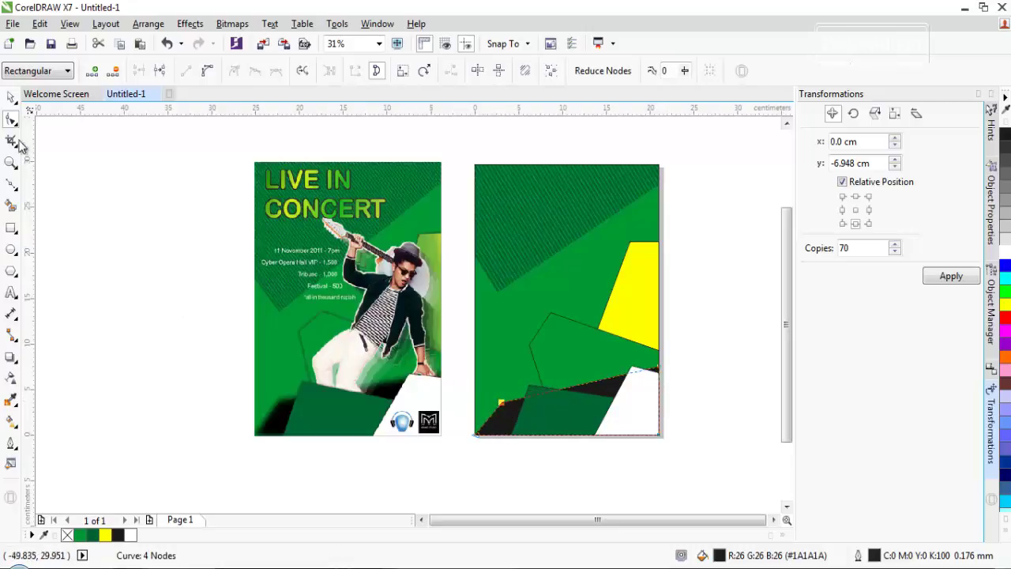
click(11, 97)
click(197, 264)
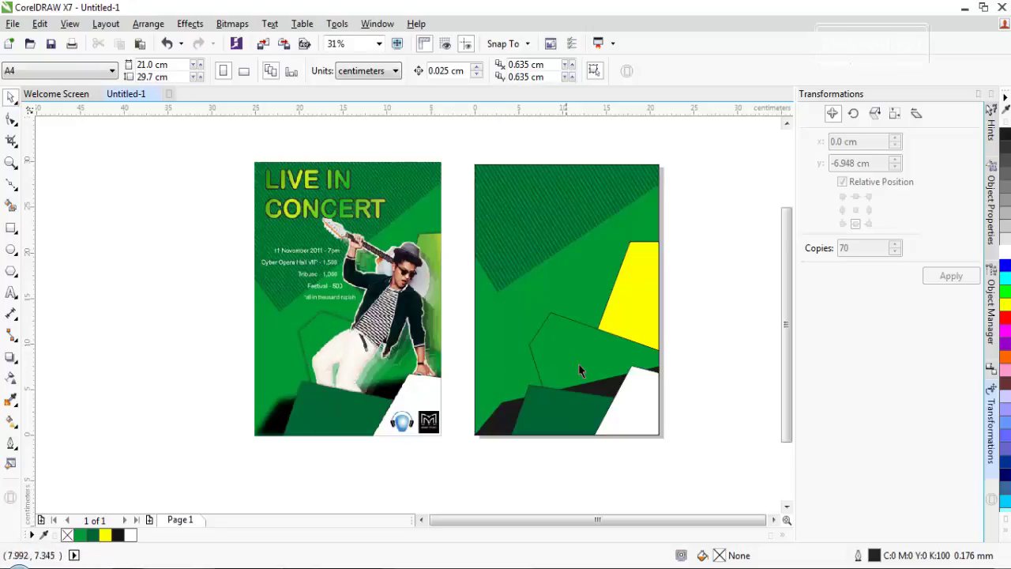
Remove the outline from the green five-sided shape below the yellow one.
click(553, 336)
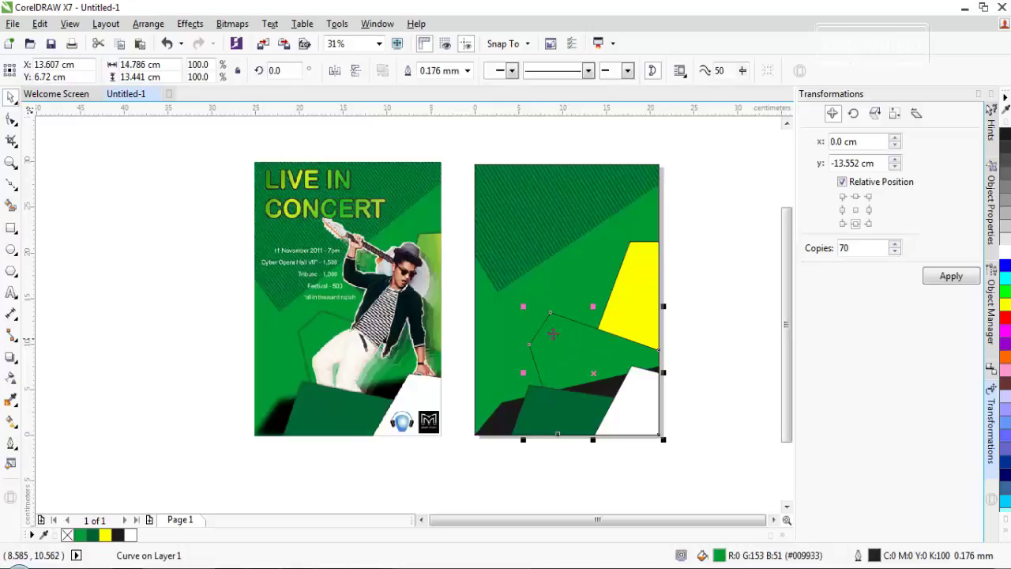
click(1006, 535)
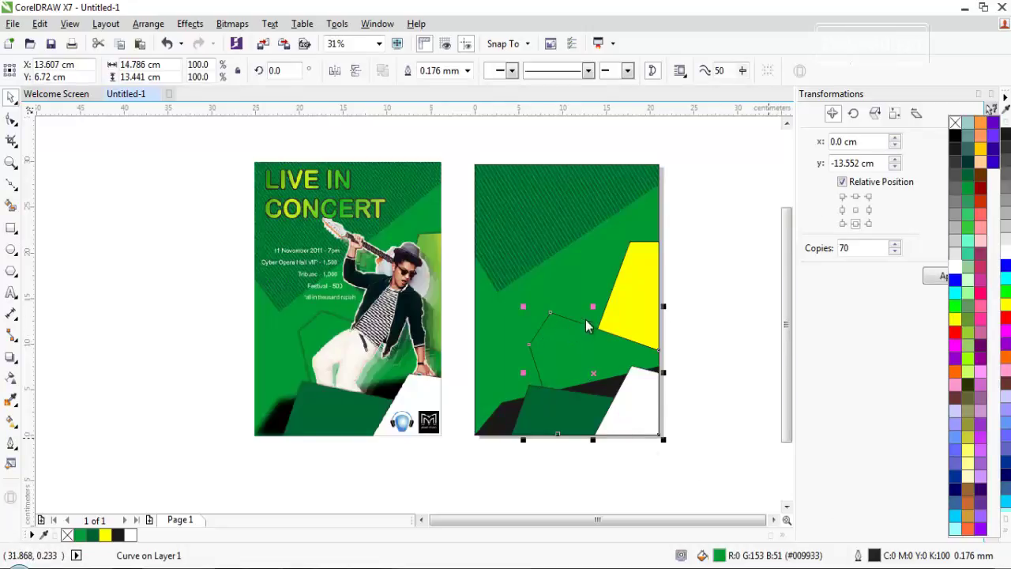
right_click(955, 123)
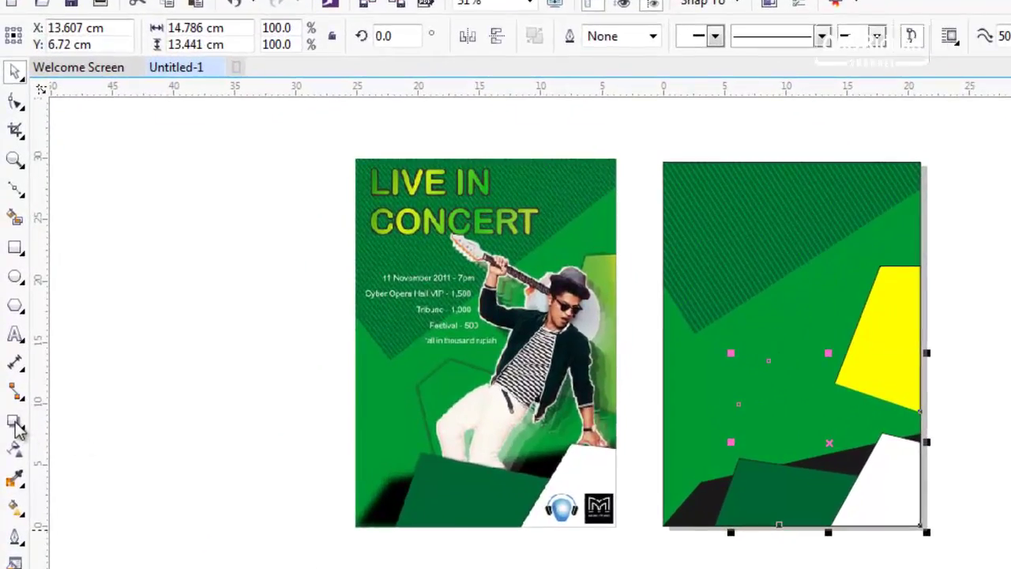
Apply a Small Glow drop shadow to the green five-sided shape, coloured black with a feathering of 5.
click(16, 423)
click(110, 421)
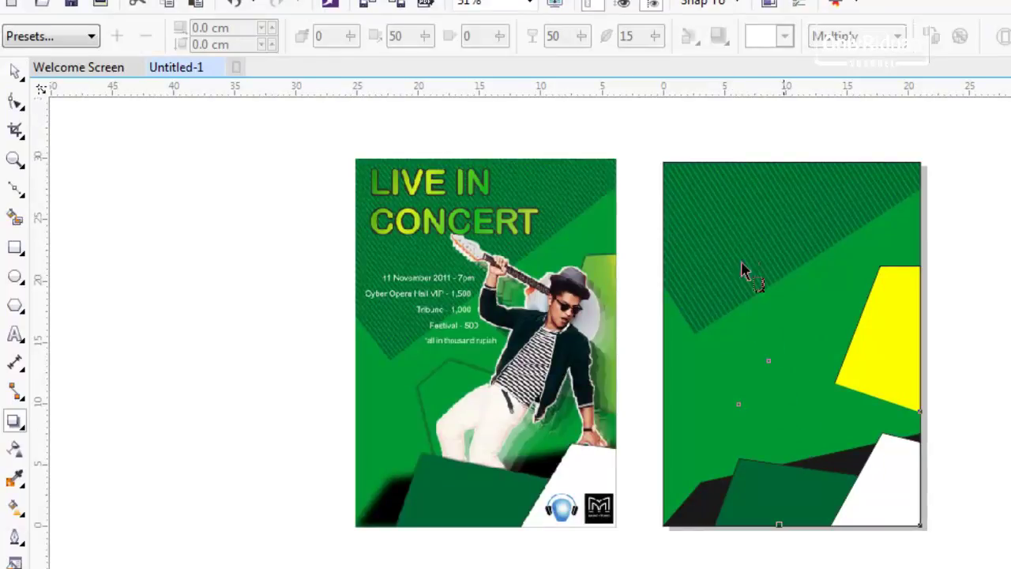
click(90, 37)
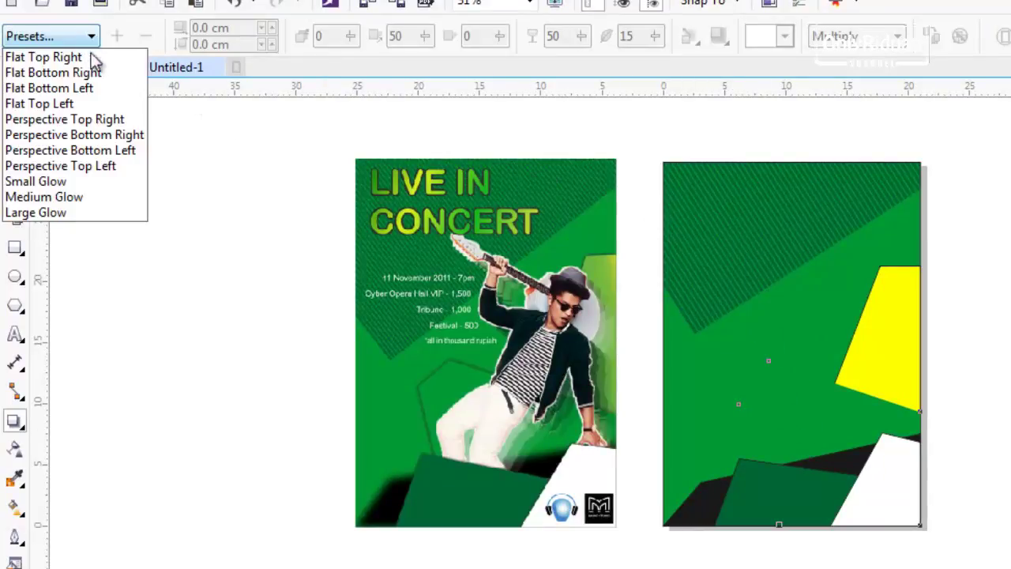
click(71, 185)
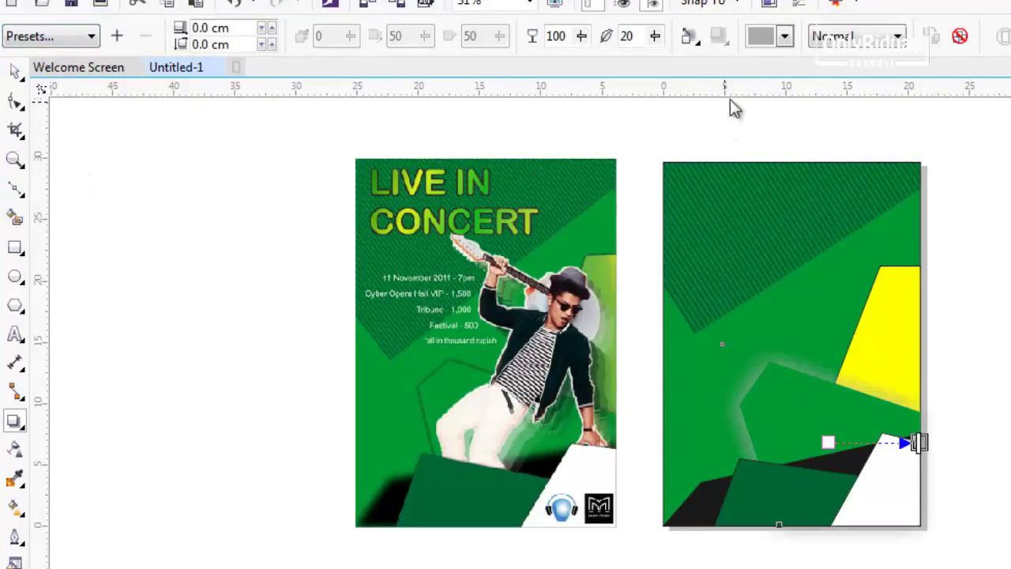
click(784, 36)
drag(855, 113, 855, 169)
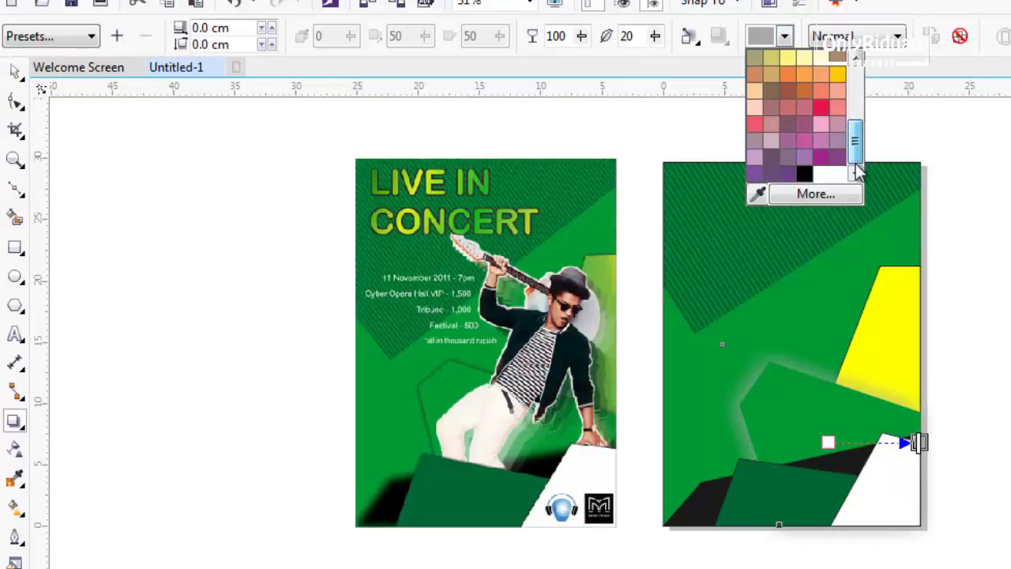
click(805, 176)
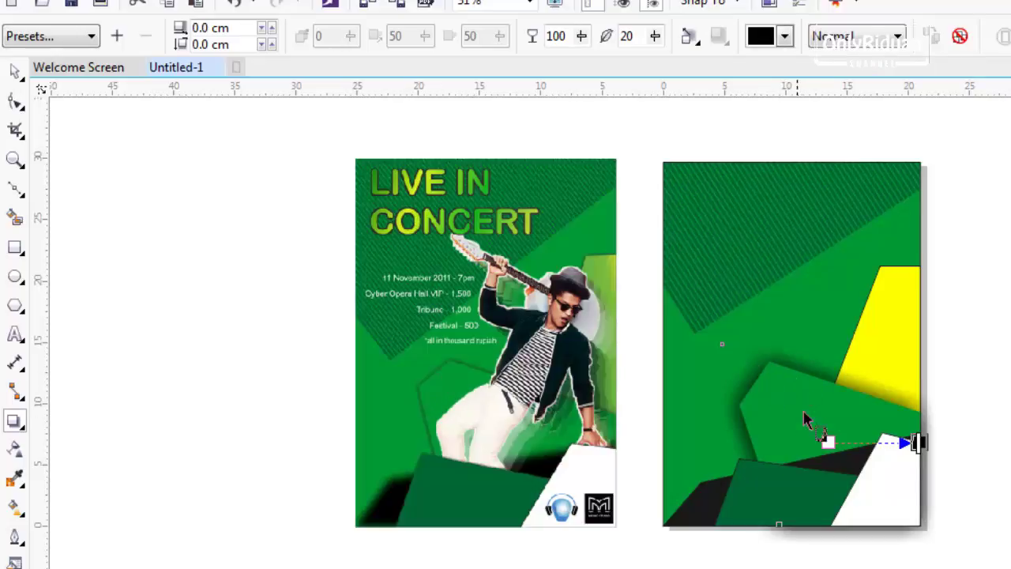
double_click(622, 35)
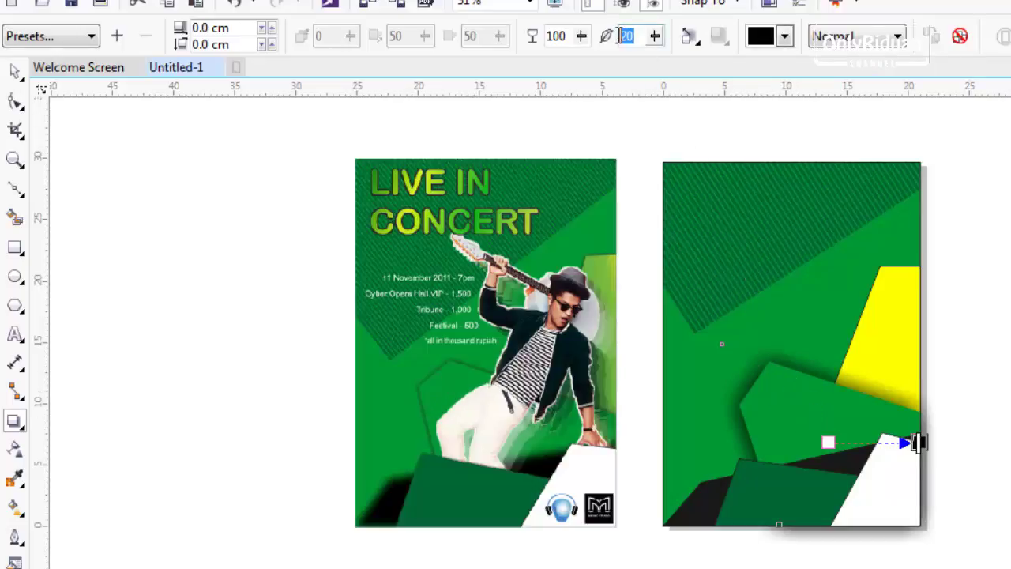
text(5)
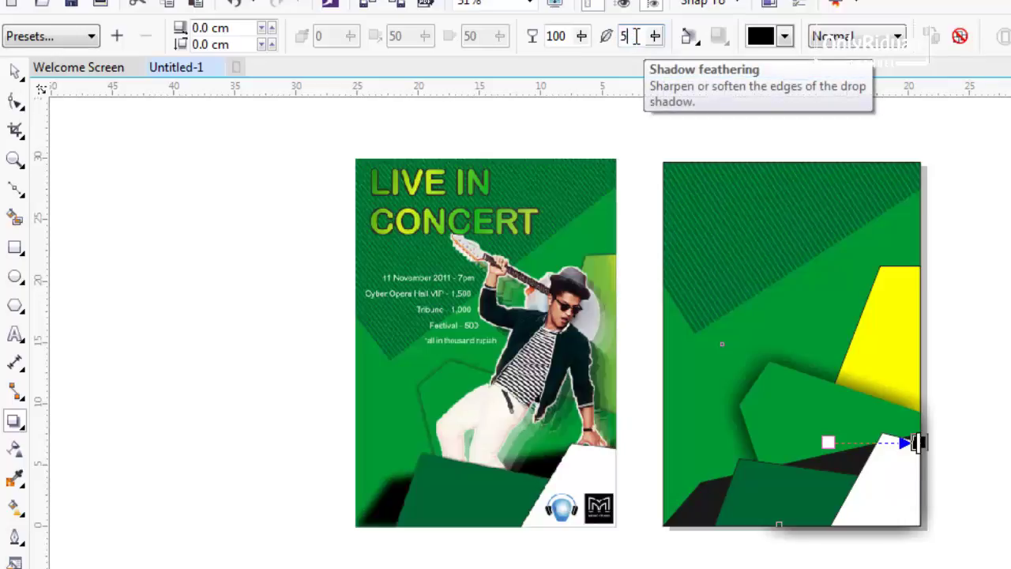
key(Return)
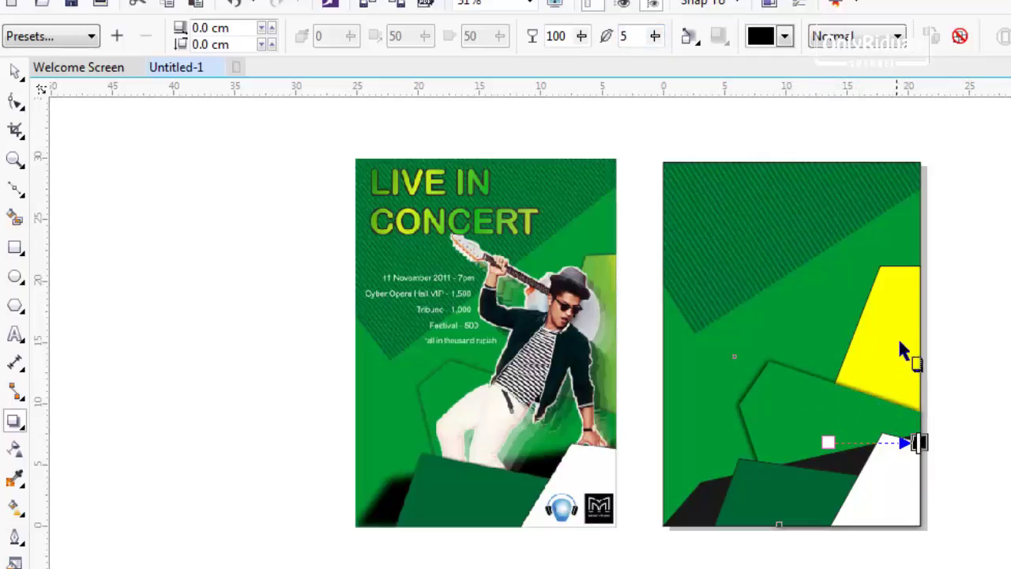
Apply a Small Glow drop shadow to the yellow shape, coloured black with a feathering of 5.
click(893, 302)
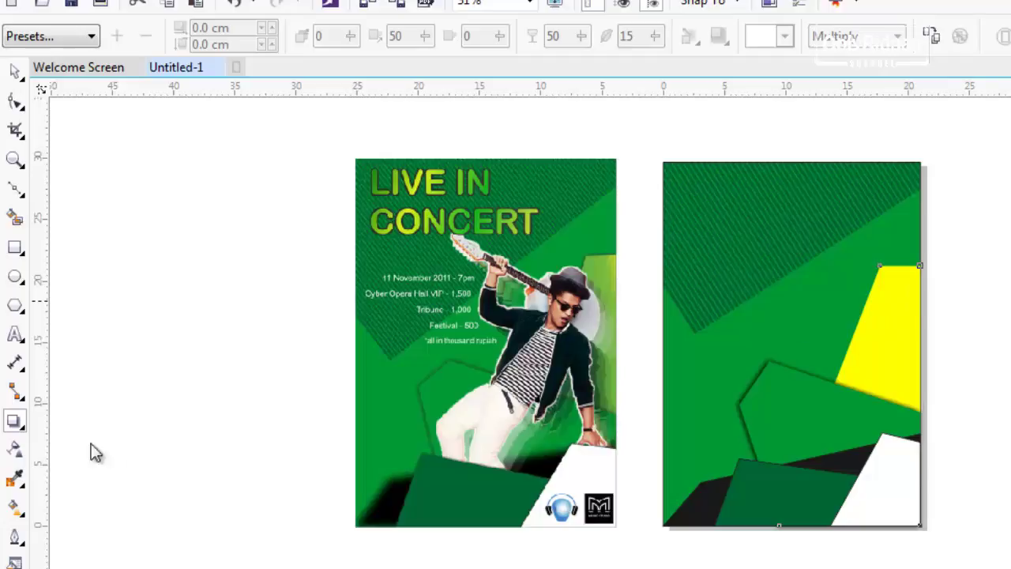
click(87, 37)
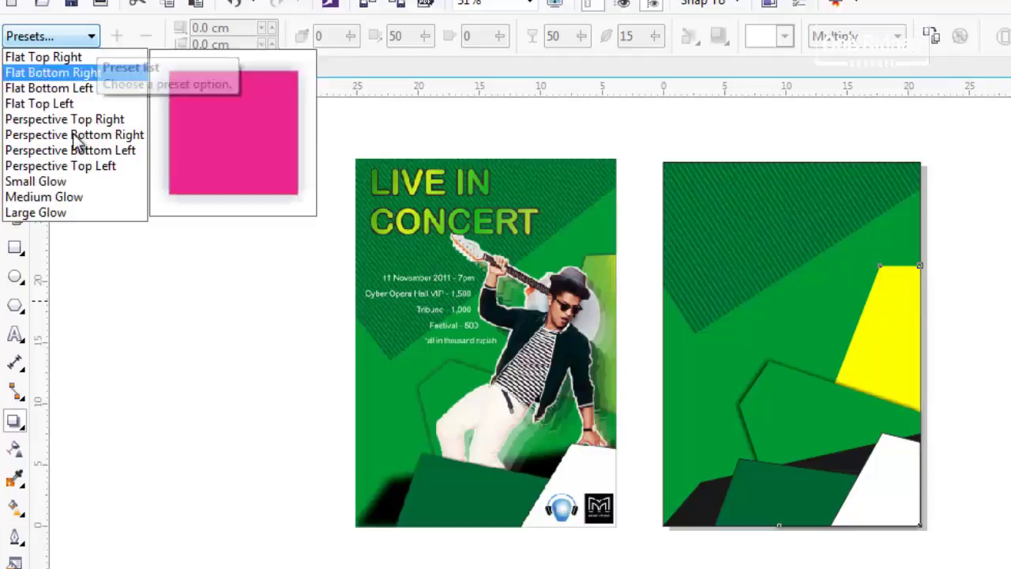
click(56, 179)
click(784, 36)
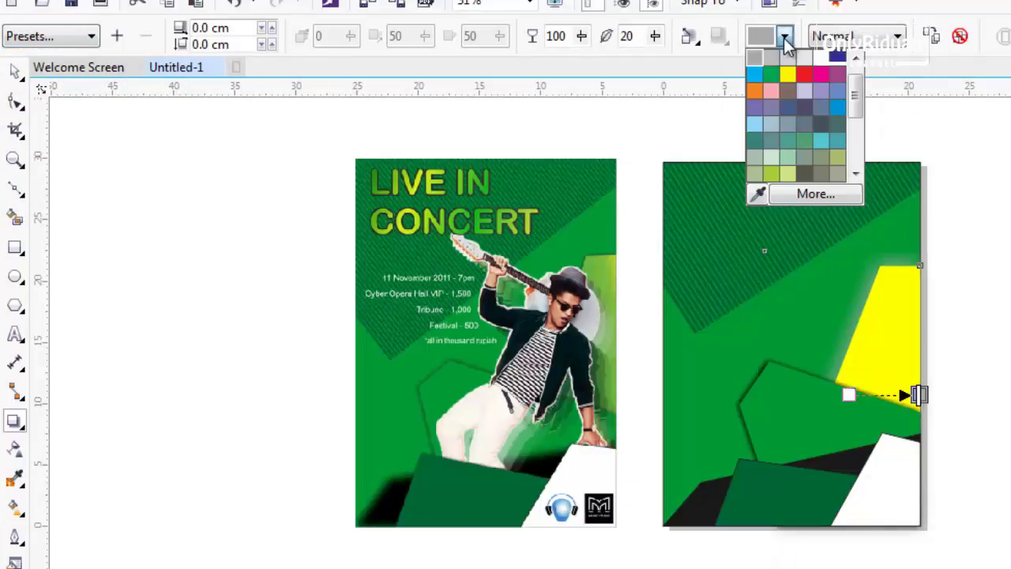
drag(857, 110, 850, 169)
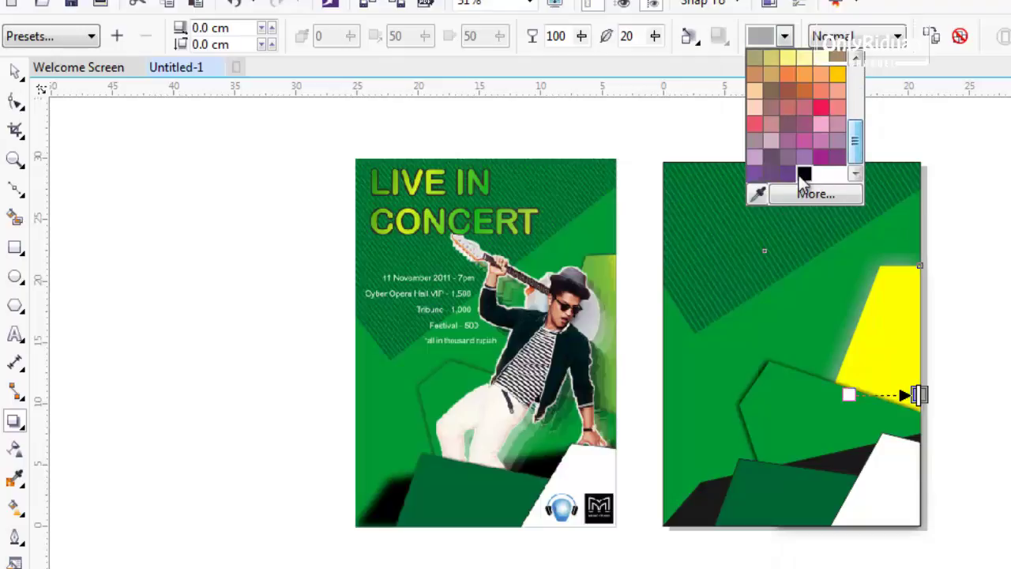
click(806, 175)
drag(635, 37, 600, 34)
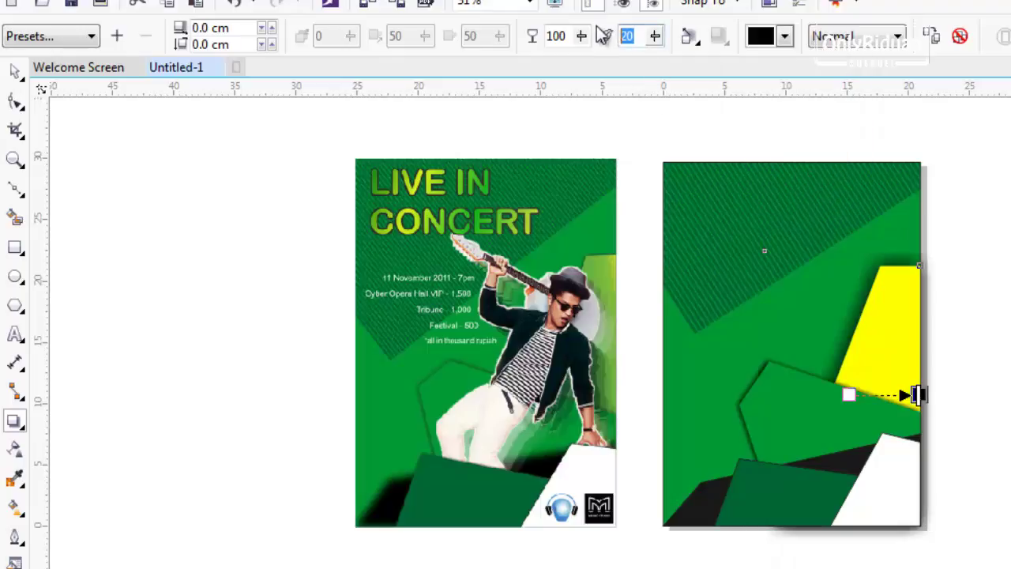
text(5)
key(Return)
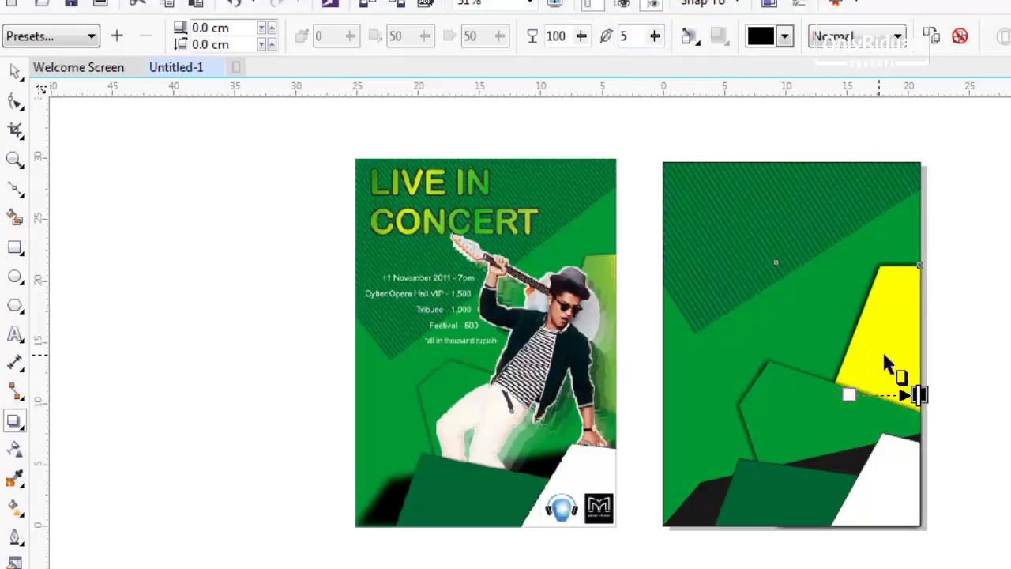
Apply a Small Glow drop shadow to the dark green shape at the page's bottom, coloured black with a feathering of 5.
click(782, 502)
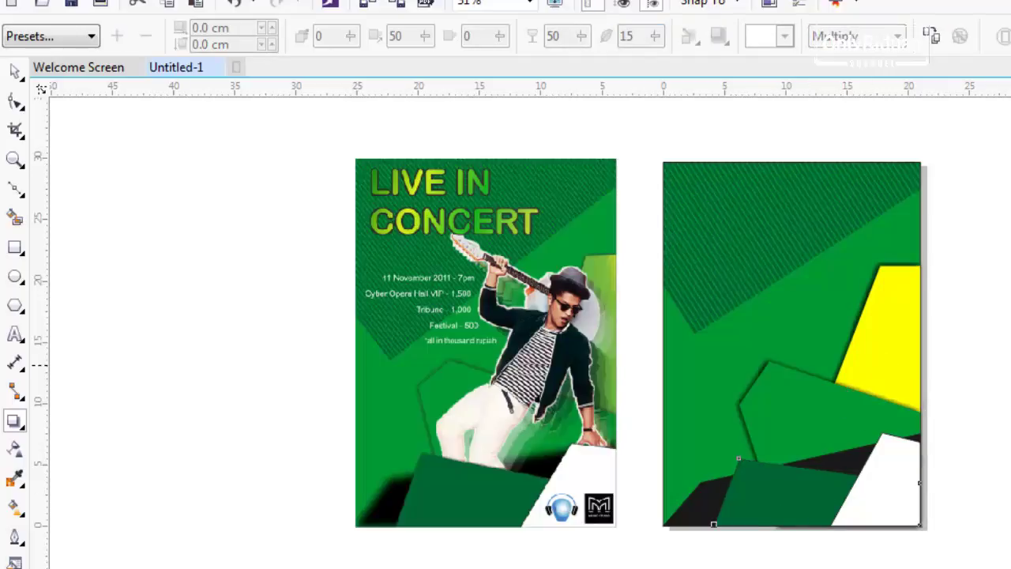
click(90, 37)
click(49, 181)
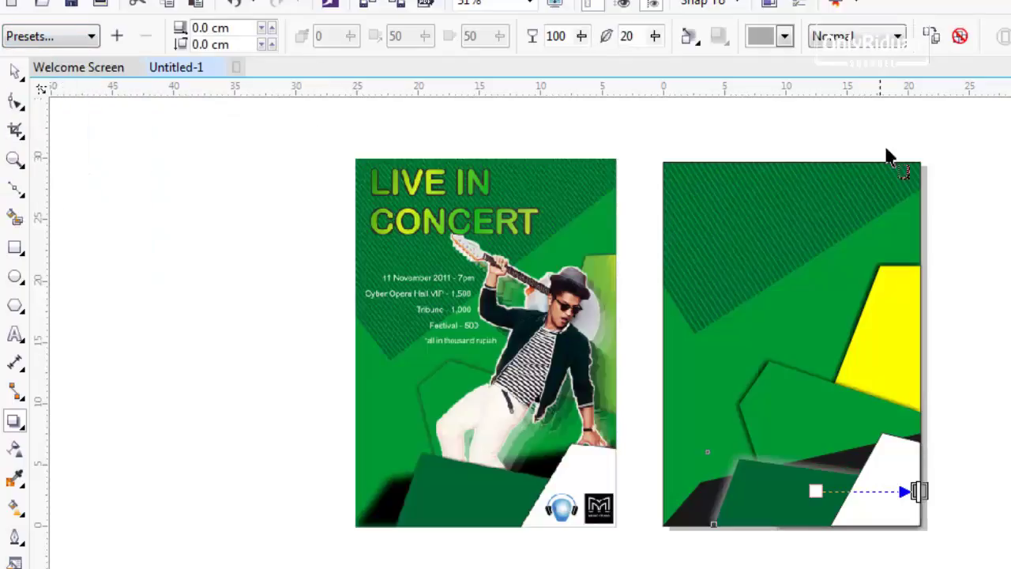
click(784, 35)
scroll(829, 111, down, 5)
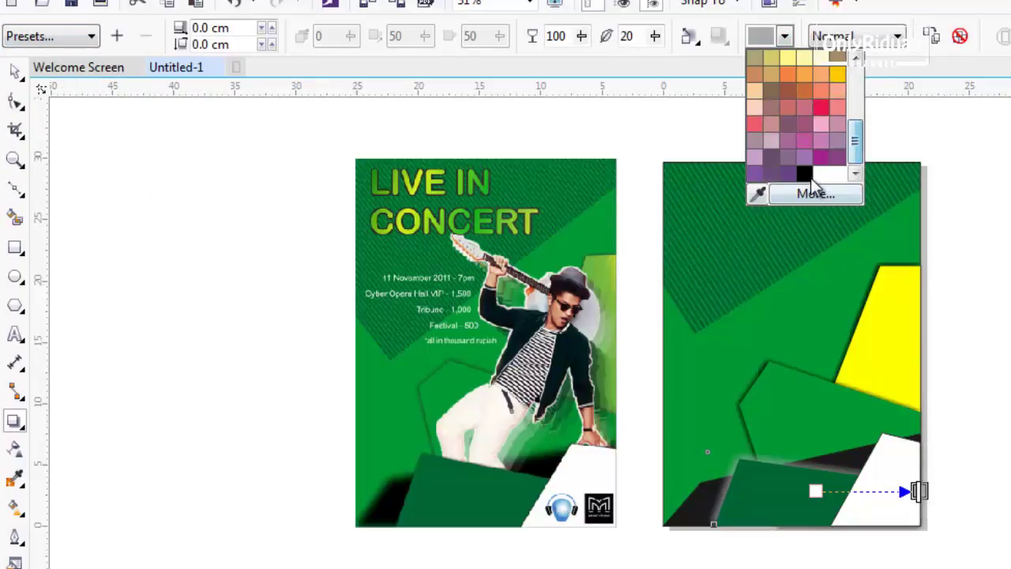
click(805, 174)
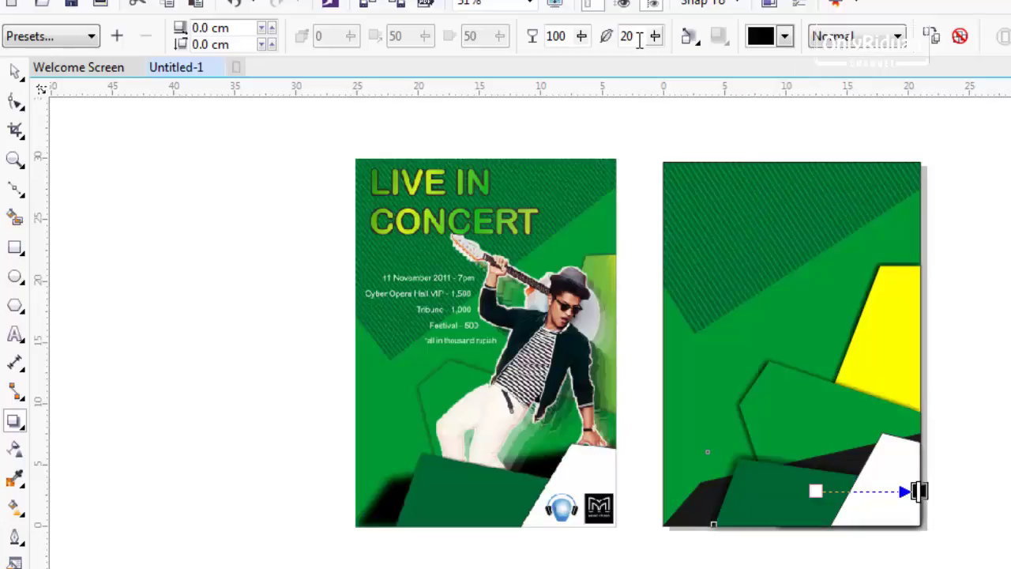
drag(640, 37, 605, 37)
text(5)
key(Return)
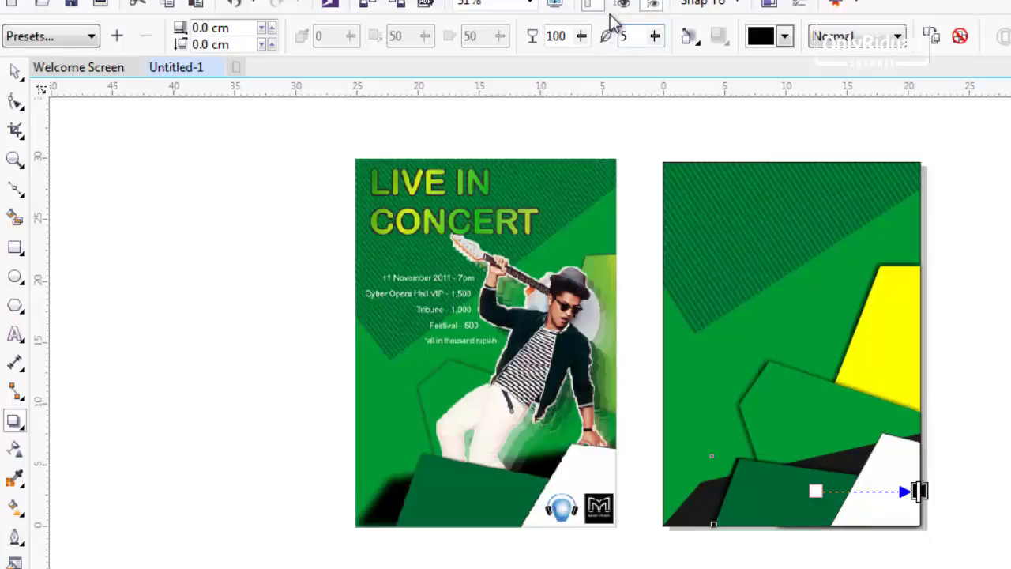
Apply a Small Glow drop shadow to the white shape in the page's lower-right corner, coloured black with a feathering of 5.
click(885, 466)
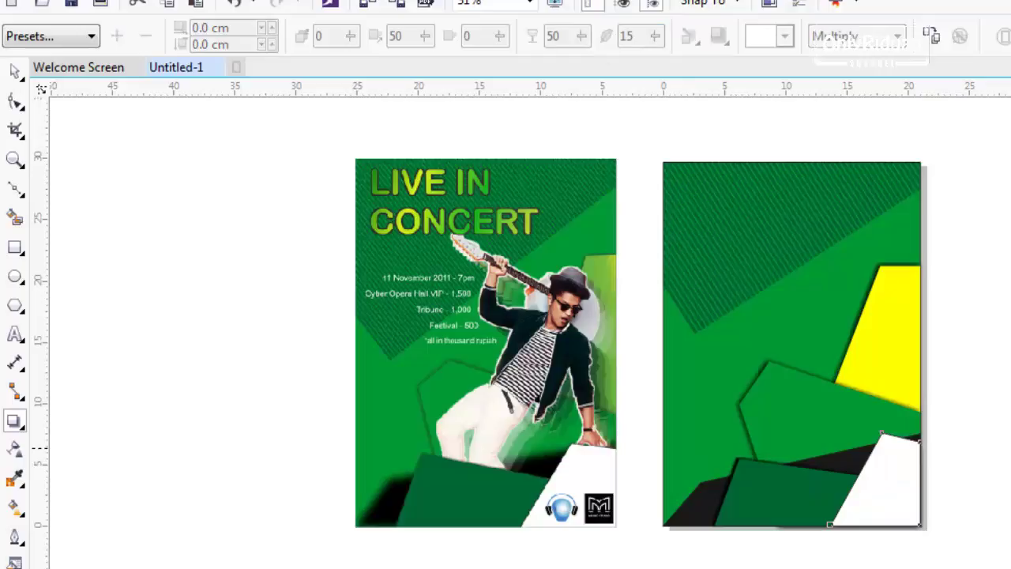
click(86, 38)
click(74, 197)
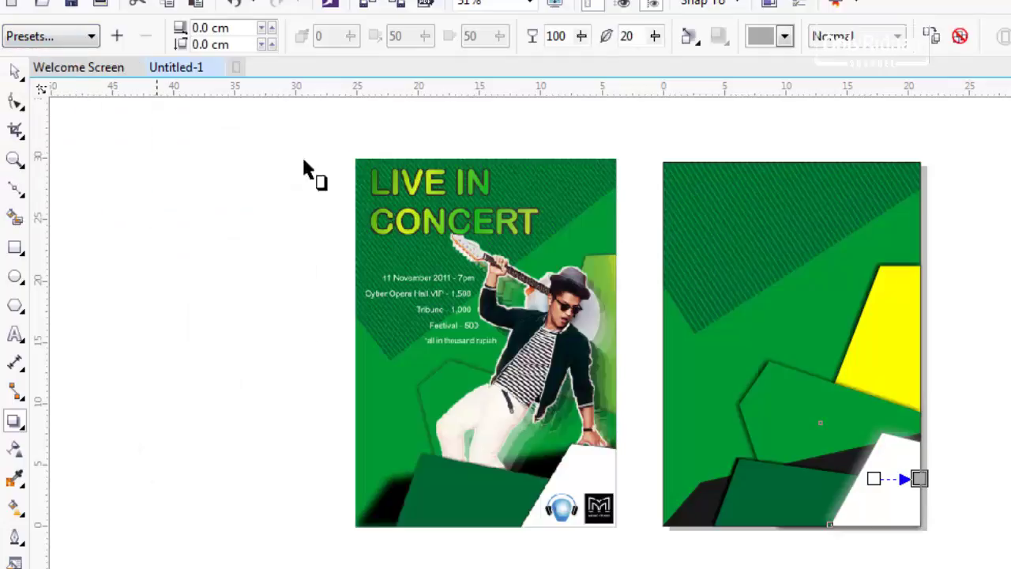
click(784, 36)
scroll(861, 126, down, 3)
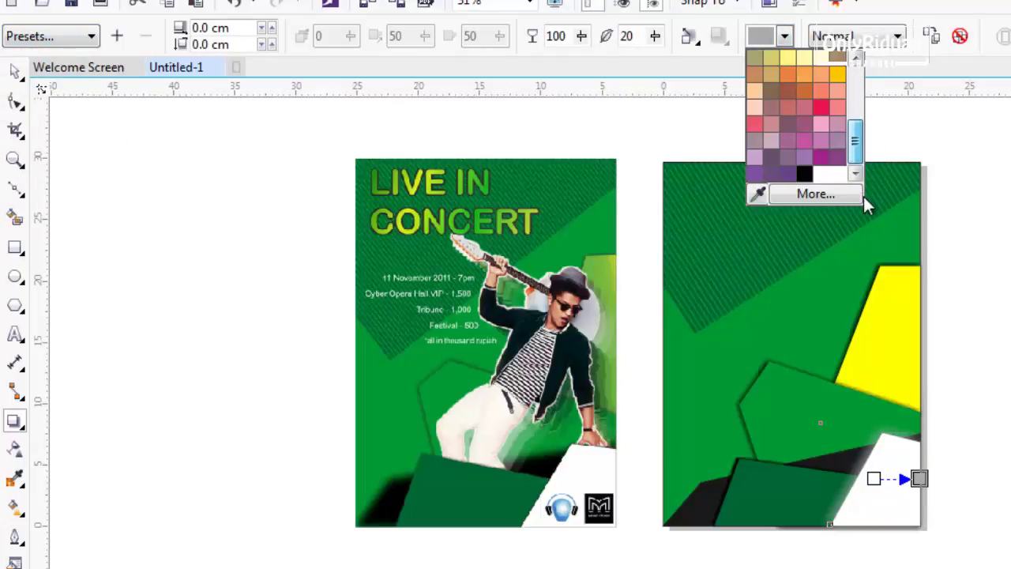
click(805, 172)
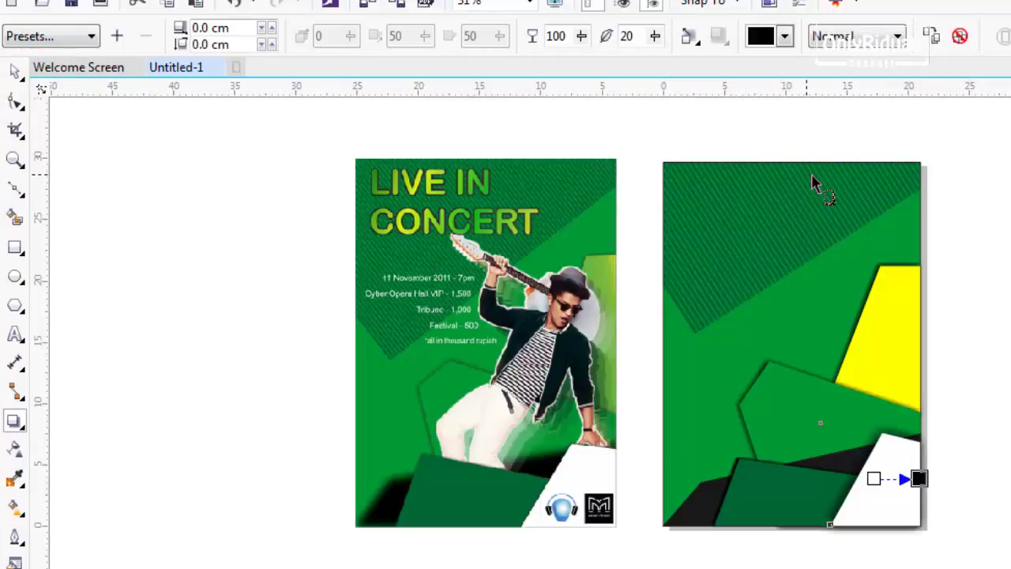
double_click(629, 35)
text(5)
key(Return)
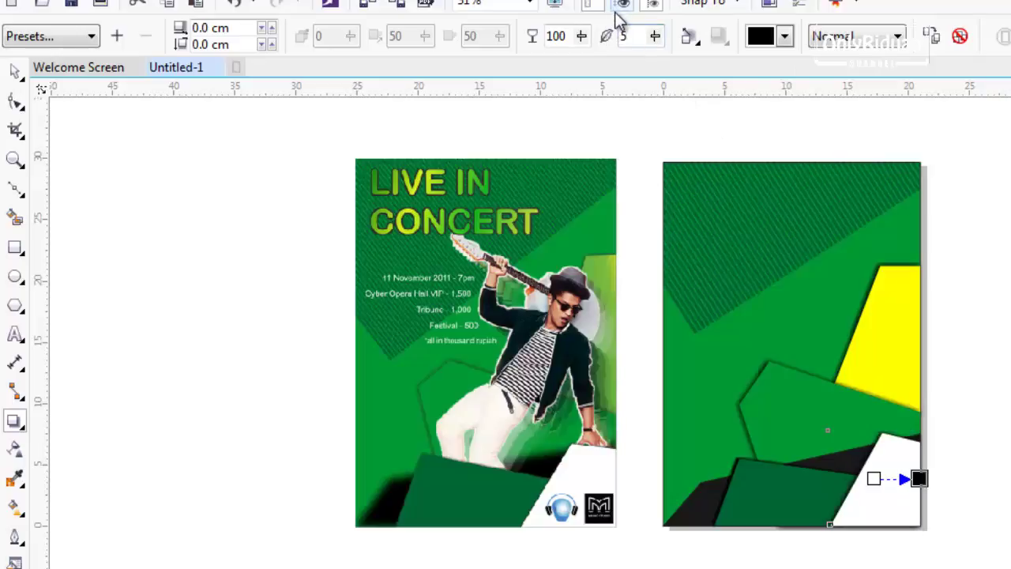
Fill the dark grey shadow shape behind the dark green shape at the page's bottom with solid black.
click(707, 517)
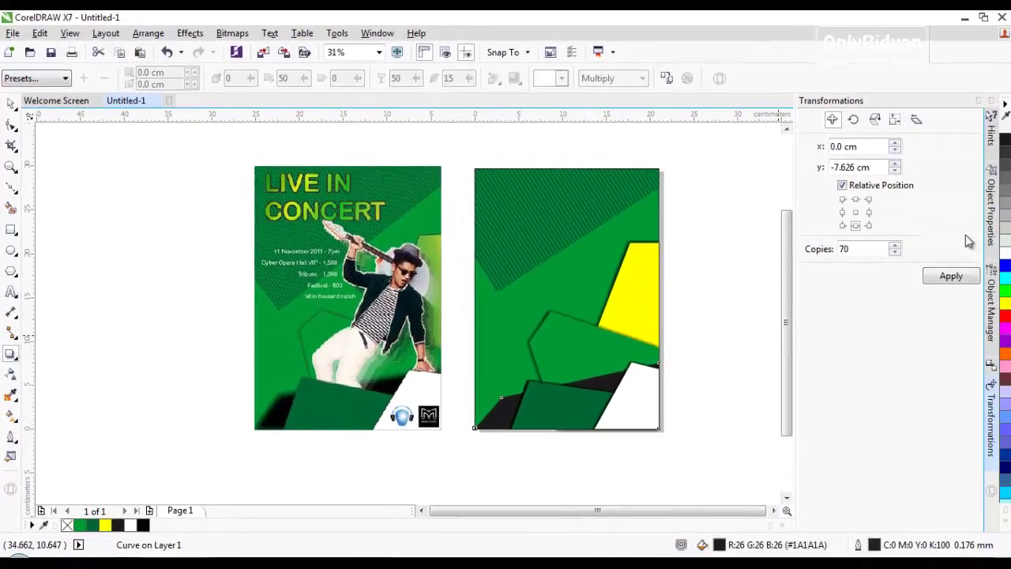
click(1007, 529)
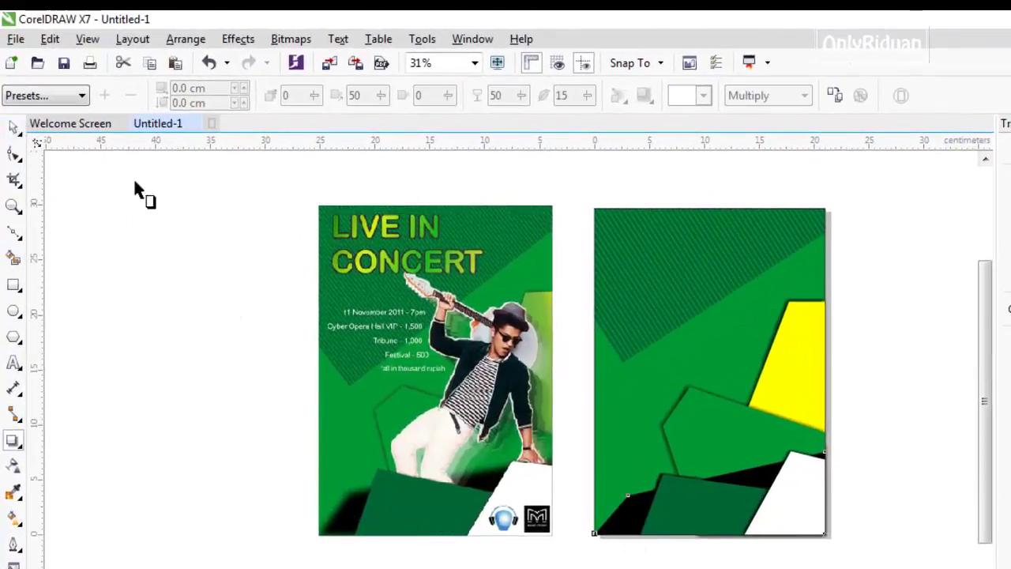
click(14, 128)
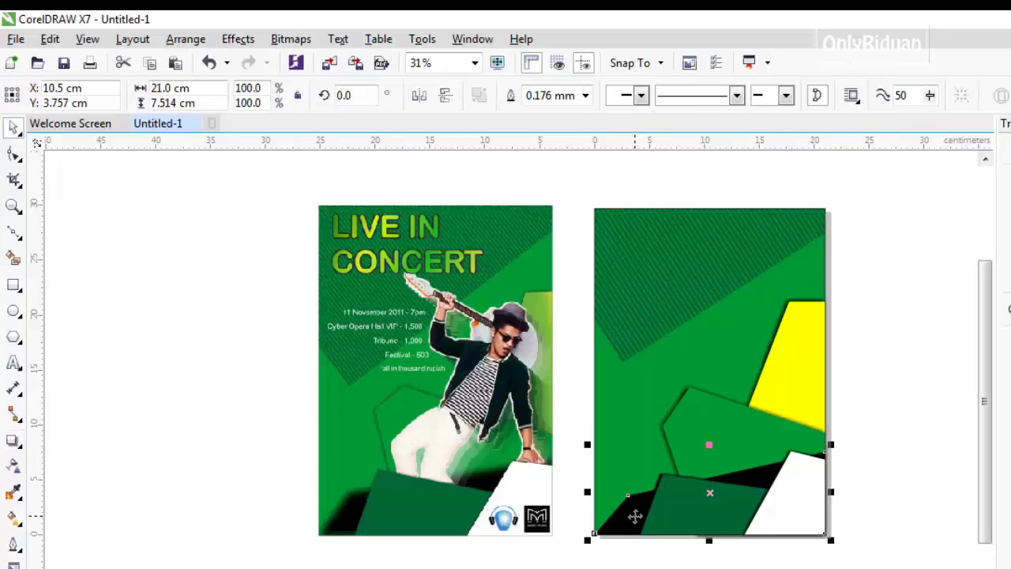
Convert the black shadow shape to a 150 dpi CMYK bitmap with anti-aliasing and a transparent background.
click(291, 40)
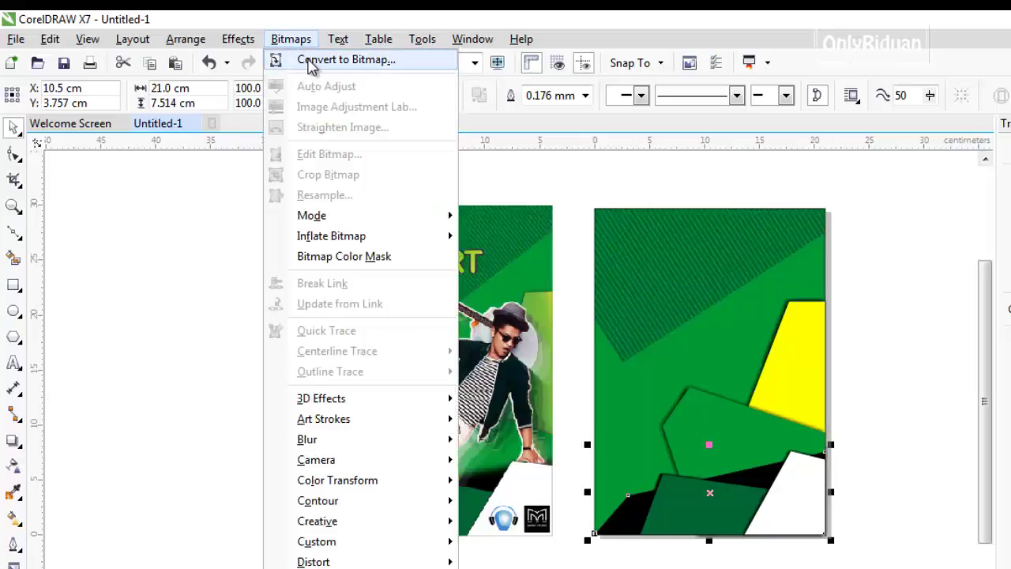
click(311, 64)
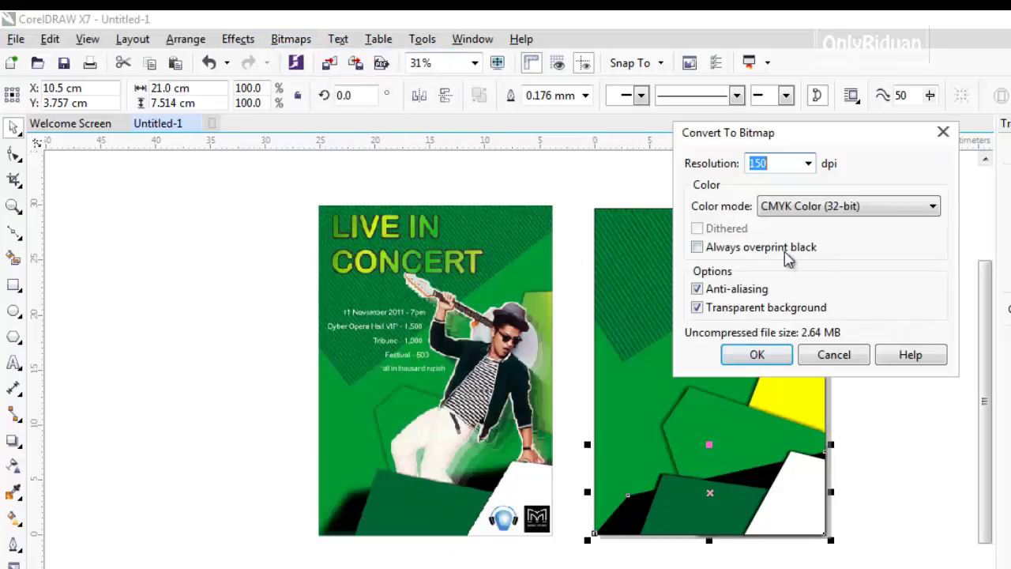
click(793, 209)
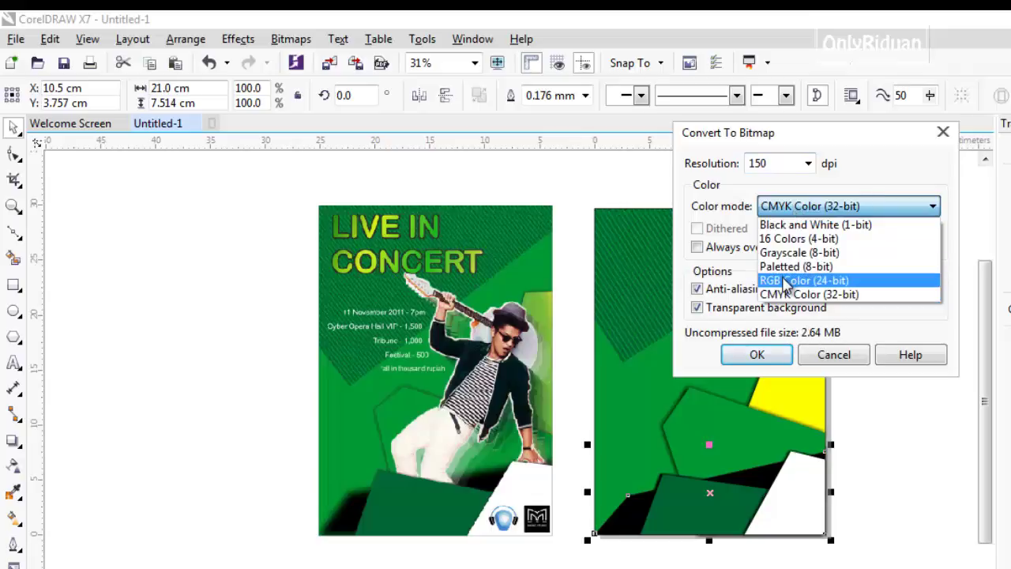
click(799, 210)
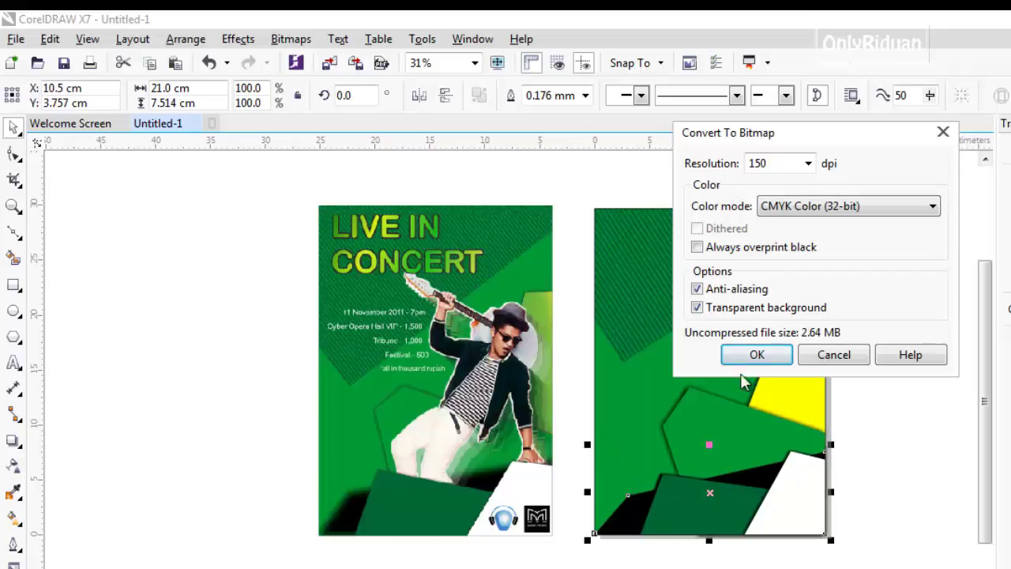
click(760, 355)
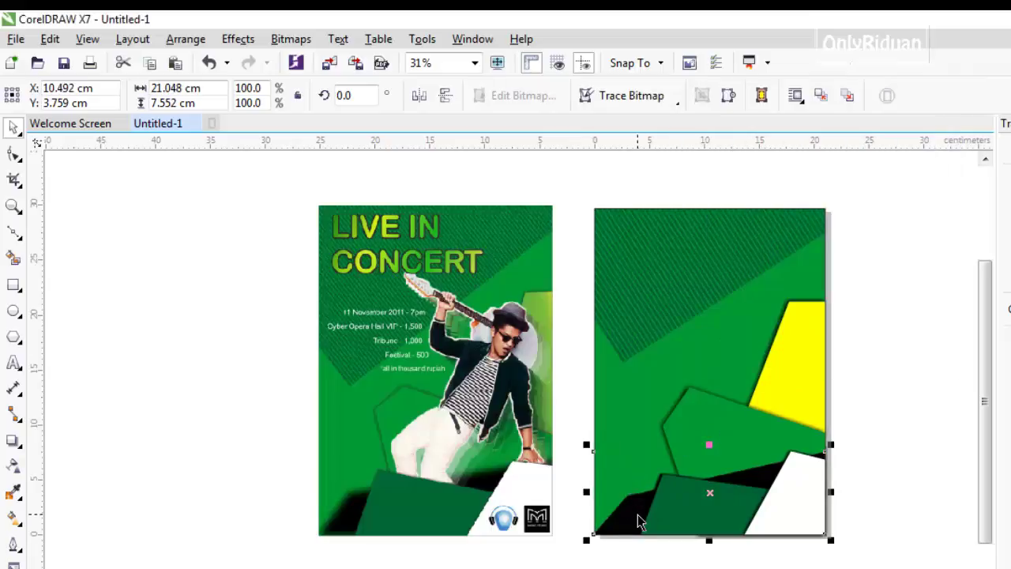
Soften the black shadow bitmap with a Gaussian Blur of 19 pixels radius.
click(290, 41)
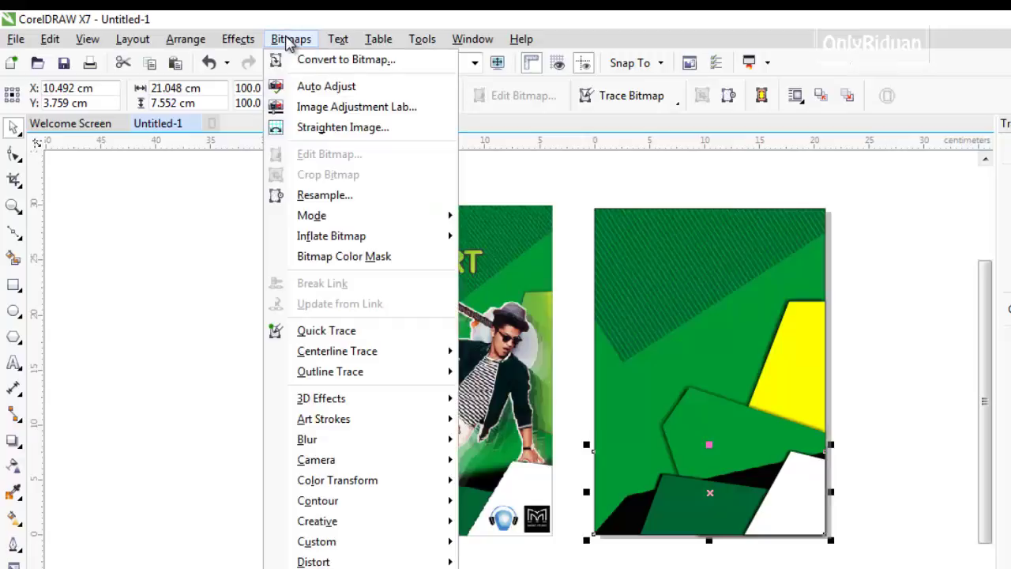
mouse_move(409, 445)
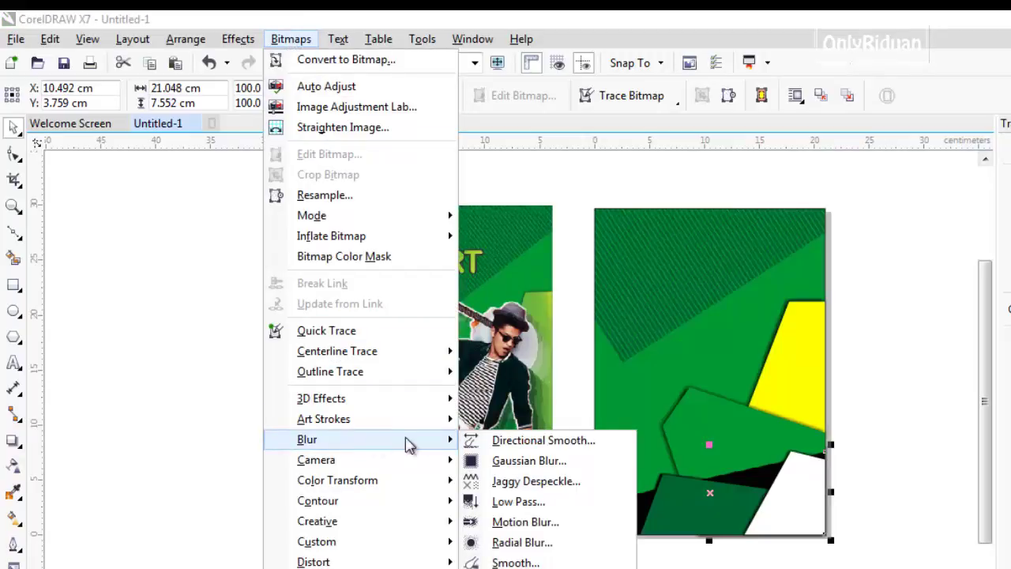
click(531, 463)
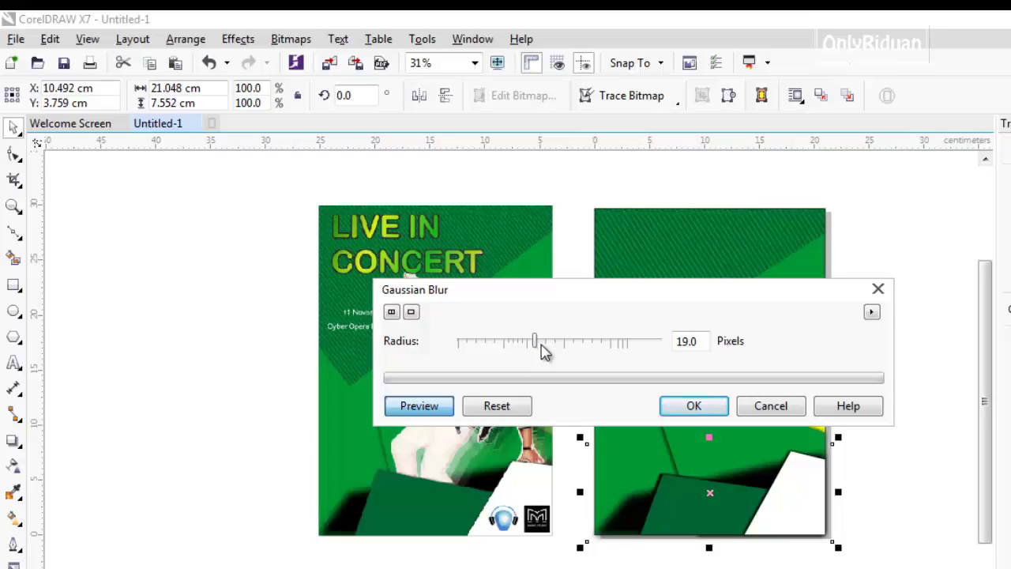
click(693, 406)
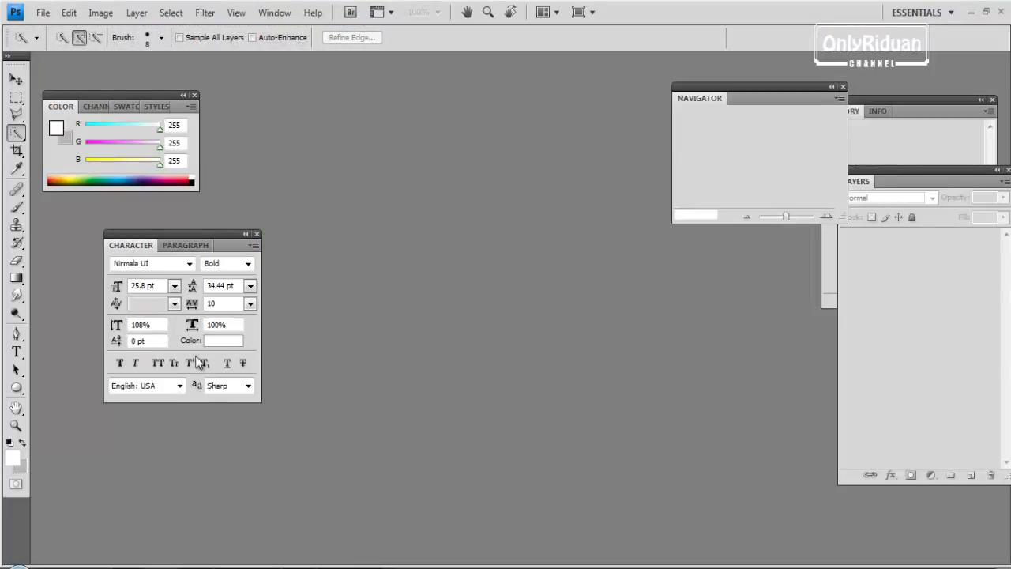
Switch to Photoshop, place the Character panel directly below the Color panel and open the guitarist photo 54b652484f865f65b3eac812c33b3388.jpg.
drag(181, 235, 118, 218)
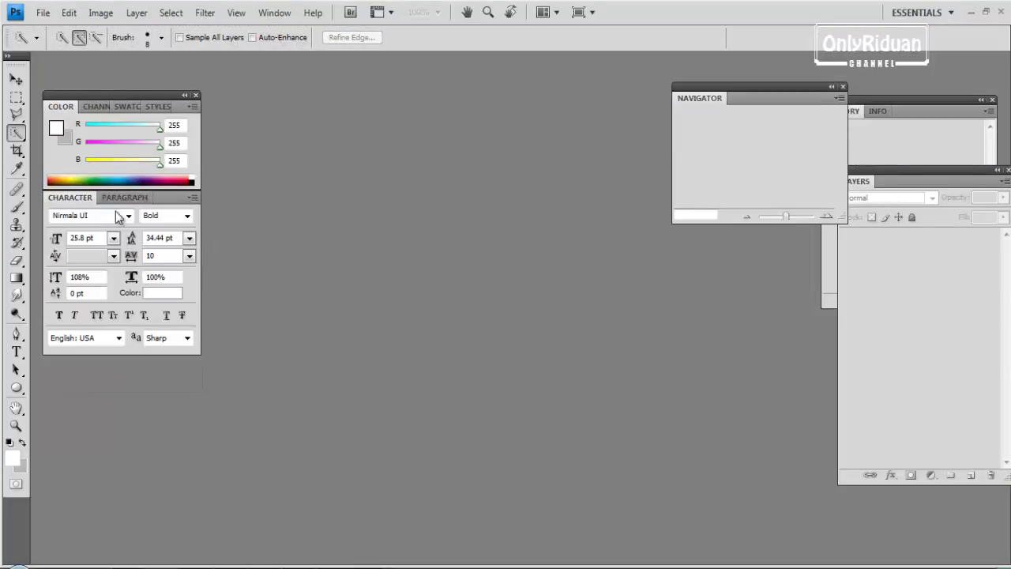
click(44, 13)
click(59, 42)
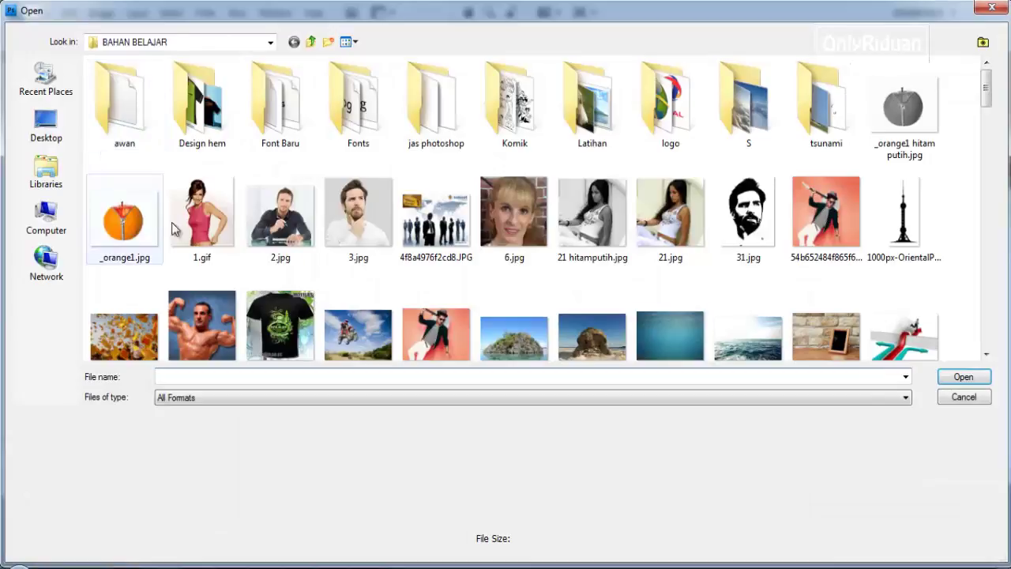
click(811, 213)
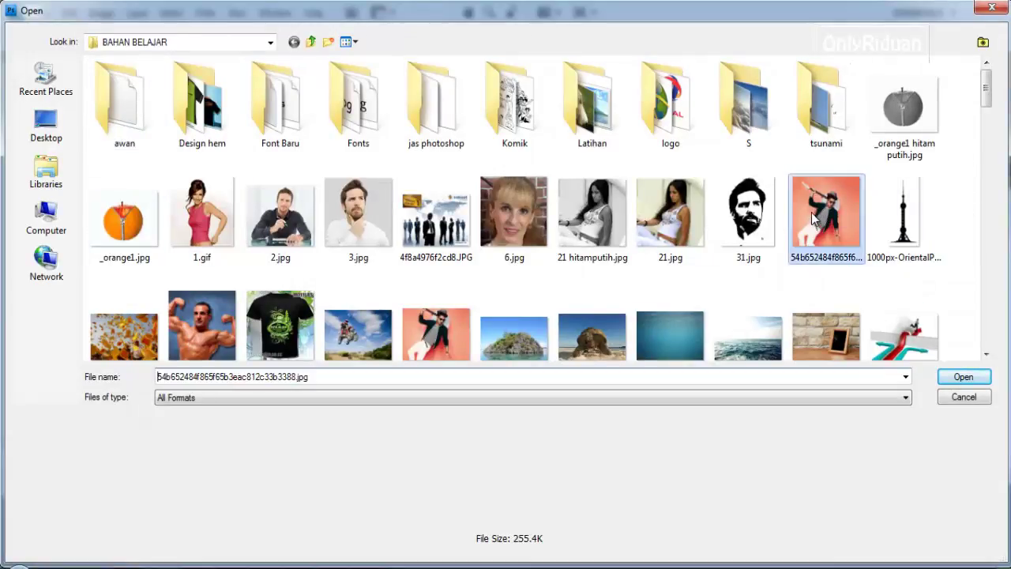
click(963, 377)
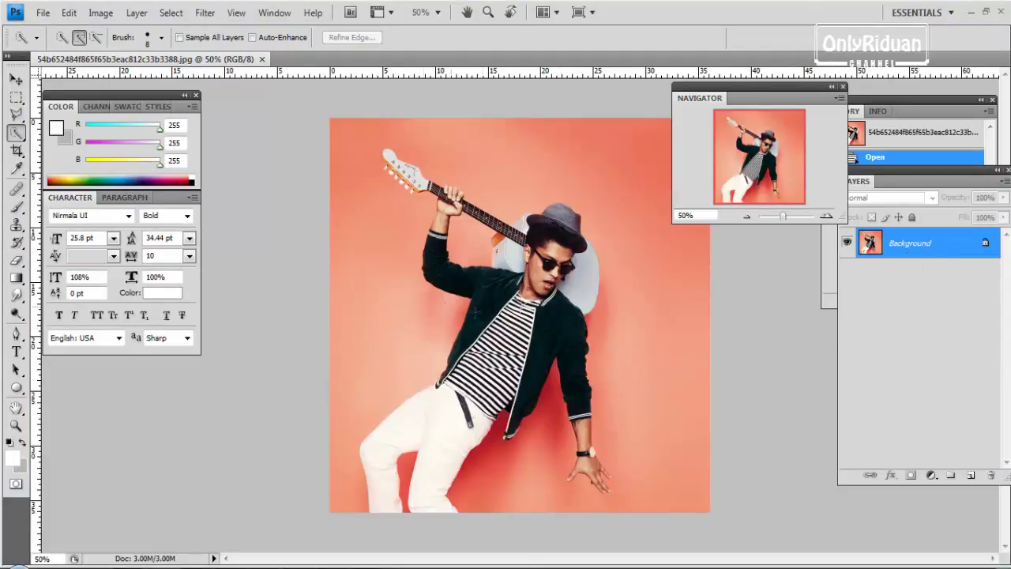
Start selecting the guitarist on his striped shirt using the Quick Selection tool with a 28 px brush.
right_click(16, 132)
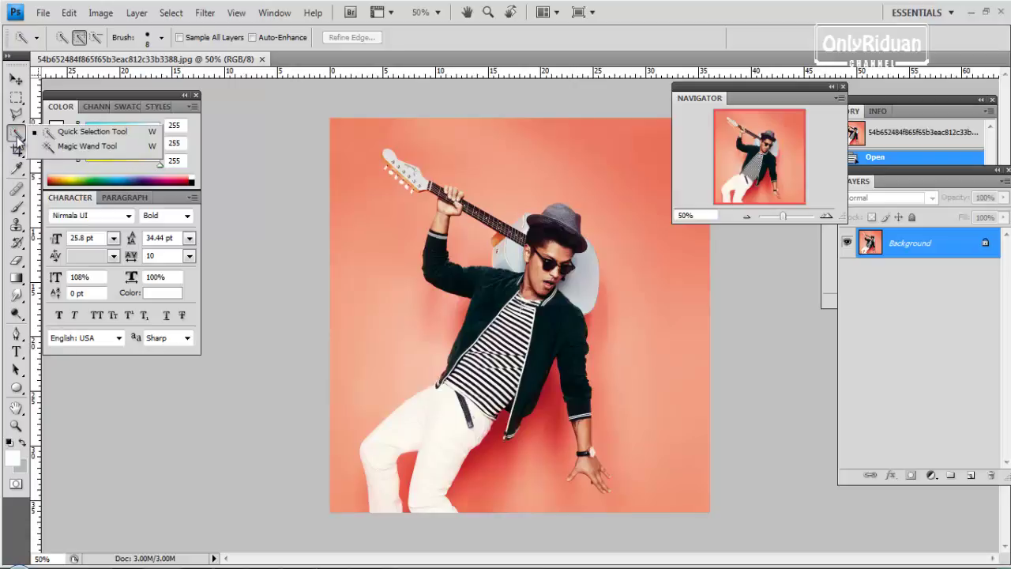
click(70, 134)
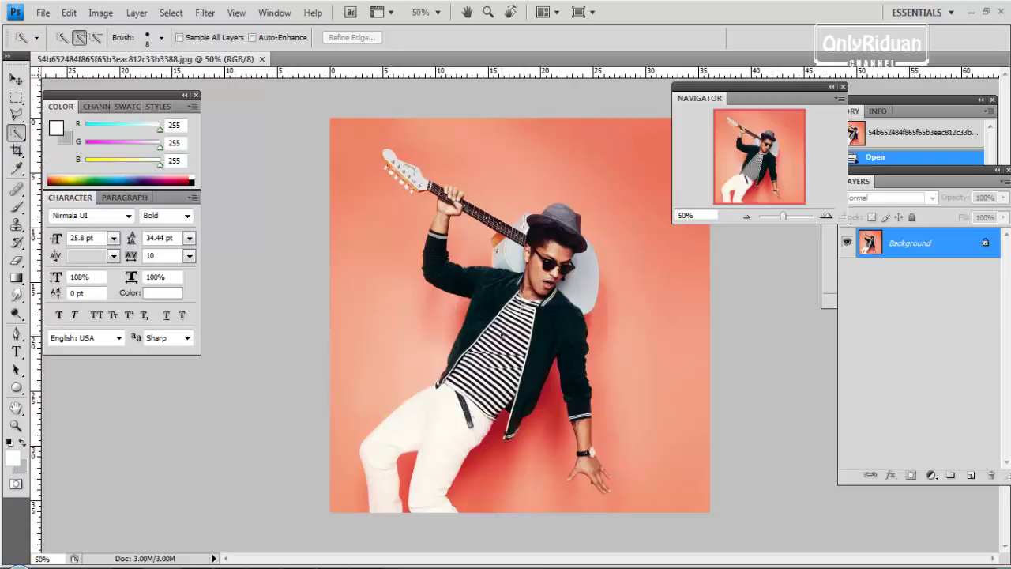
click(161, 38)
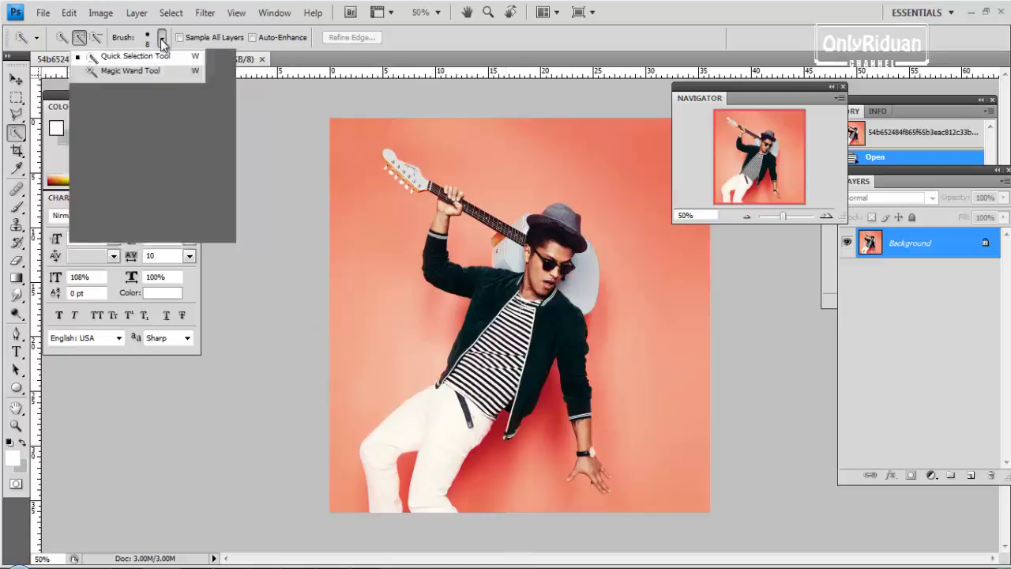
drag(89, 77, 98, 77)
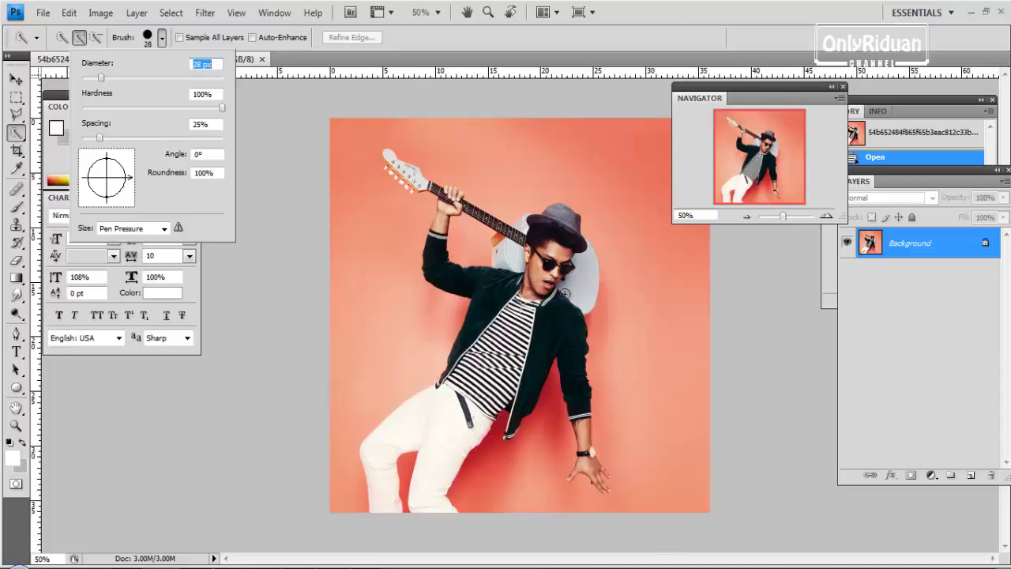
click(520, 327)
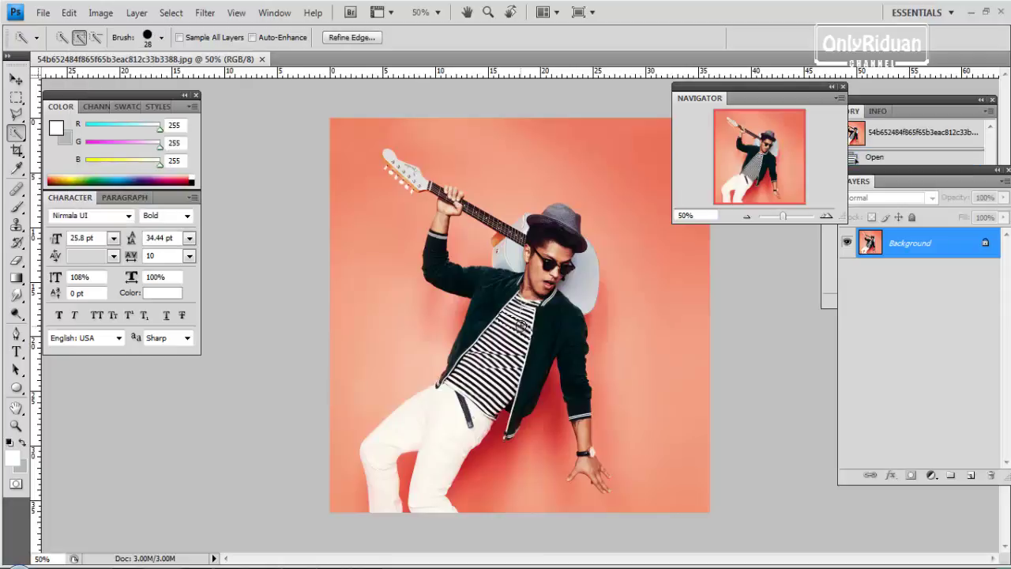
Extend the quick selection over the guitarist's head, hat, jacket and the guitar body behind him.
scroll(521, 326, up, 1)
scroll(523, 315, up, 3)
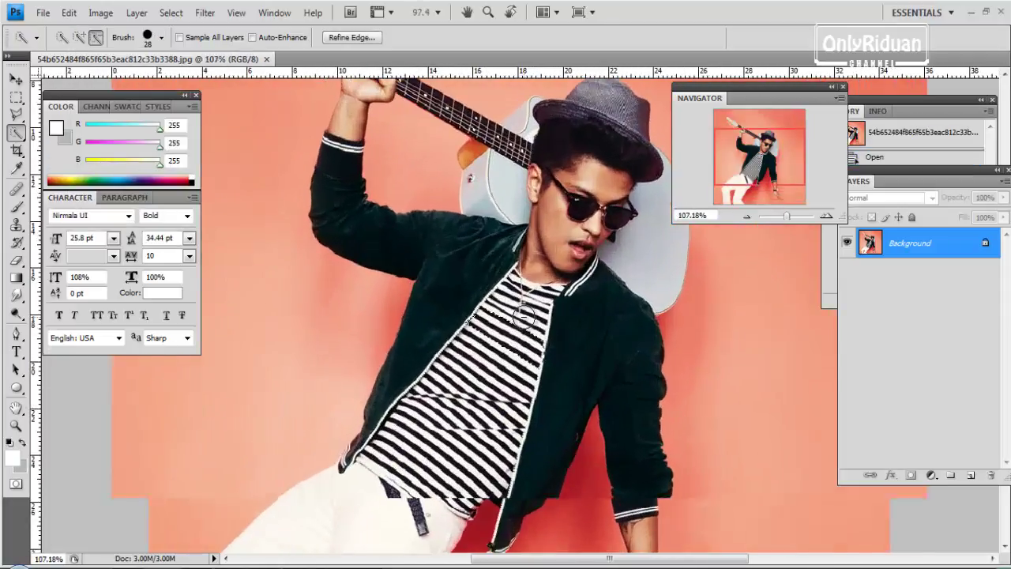
scroll(525, 317, down, 1)
key(alt)
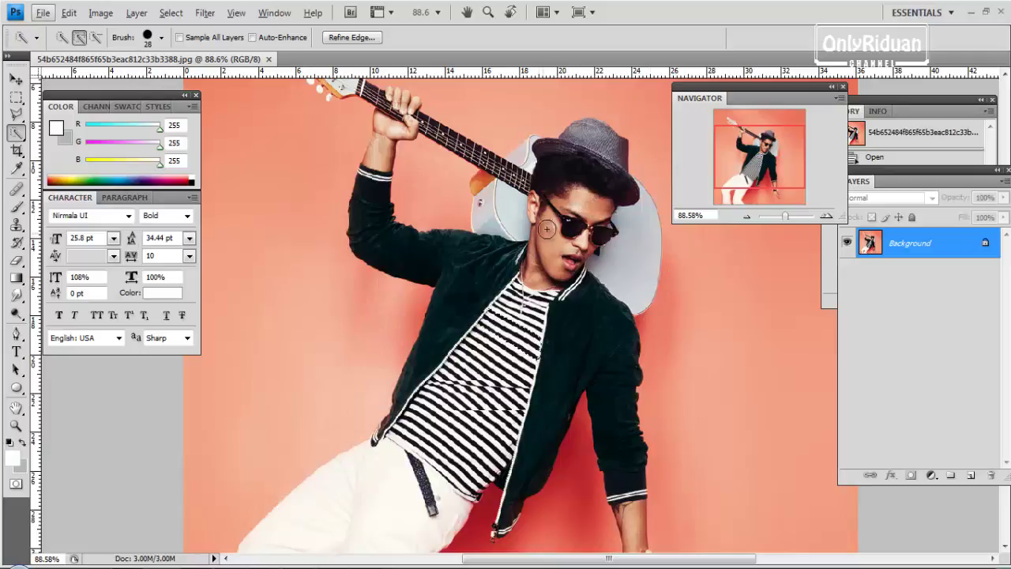
mouse_move(548, 228)
mouse_down()
mouse_move(588, 173)
mouse_move(584, 135)
mouse_move(634, 218)
mouse_move(595, 284)
mouse_move(564, 354)
mouse_up()
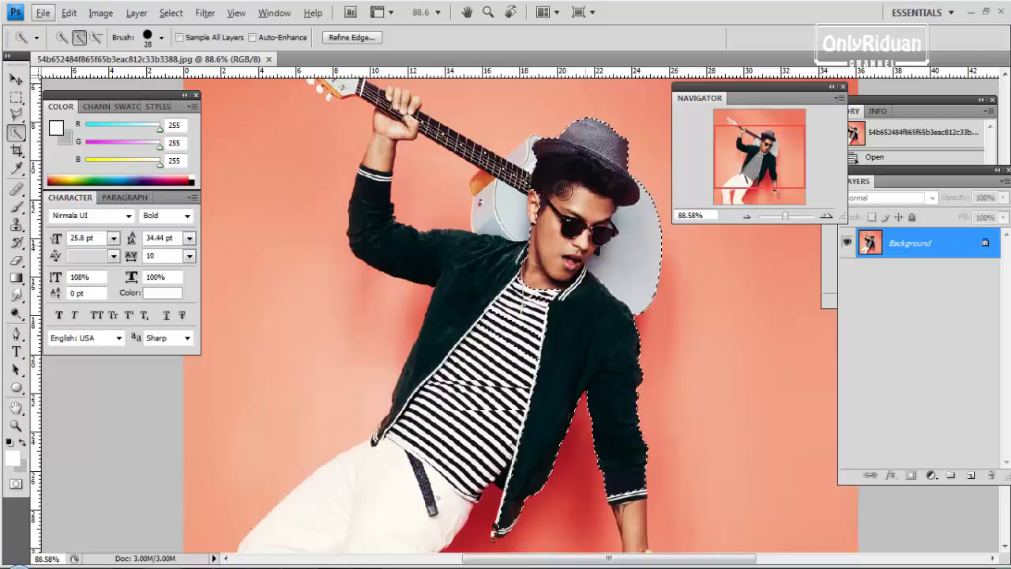
mouse_move(524, 156)
mouse_down()
mouse_move(485, 193)
mouse_move(521, 226)
mouse_up()
mouse_move(480, 300)
mouse_down()
mouse_move(464, 253)
mouse_move(483, 298)
mouse_move(447, 370)
mouse_move(469, 453)
mouse_move(459, 477)
mouse_move(461, 421)
mouse_move(506, 361)
mouse_move(463, 423)
mouse_move(519, 378)
mouse_move(519, 283)
mouse_up()
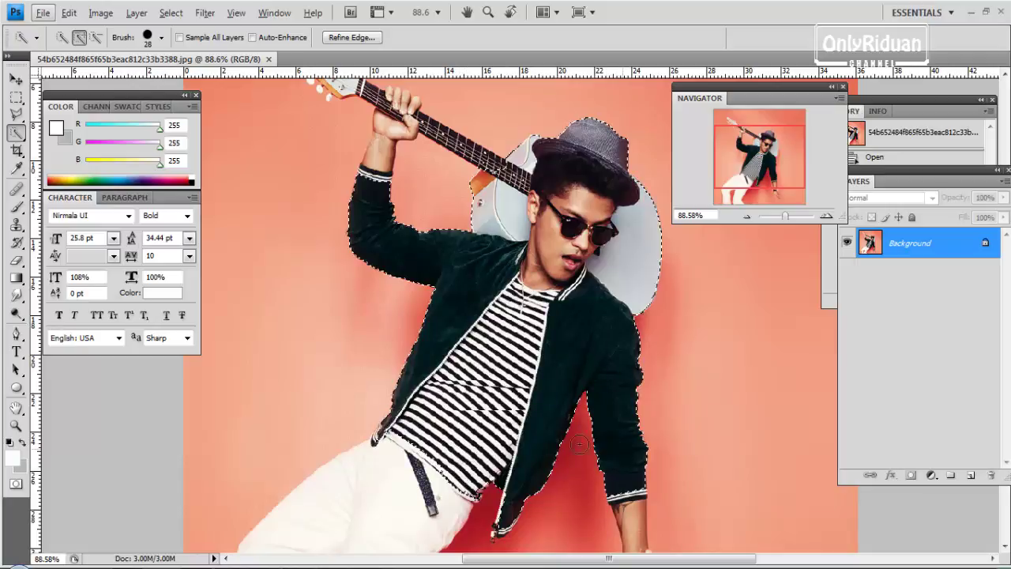
Add the white trousers and the raised hand and forearm holding the guitar to the selection.
scroll(482, 415, down, 3)
mouse_move(479, 404)
mouse_down()
mouse_move(398, 368)
mouse_move(363, 465)
mouse_move(394, 424)
mouse_up()
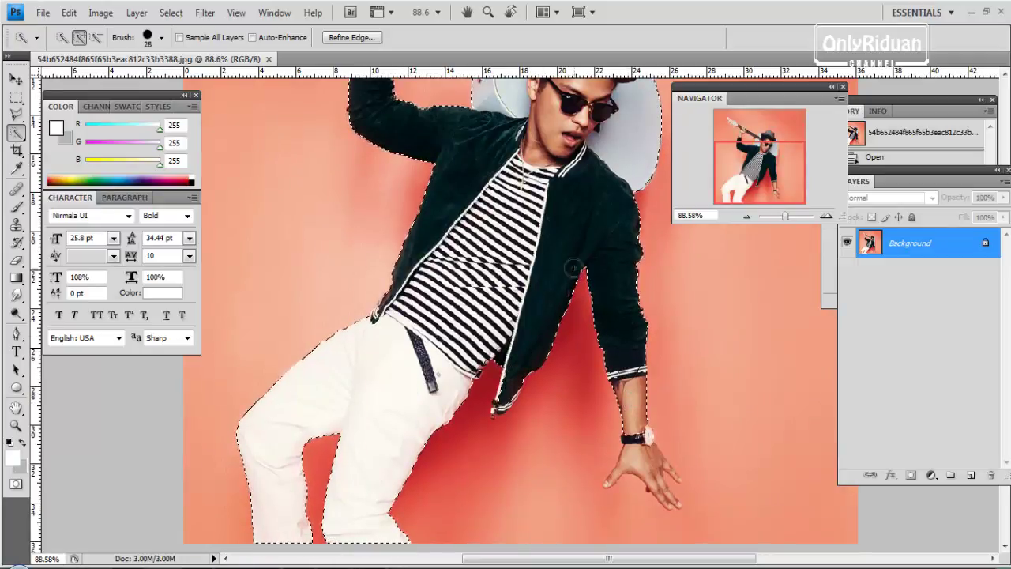
scroll(481, 243, up, 5)
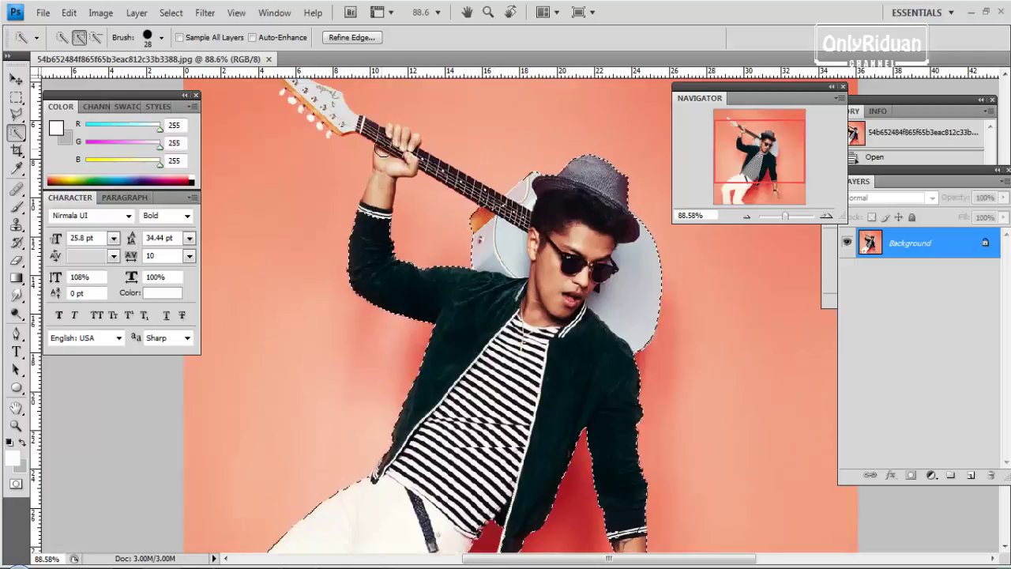
mouse_move(402, 142)
mouse_down()
mouse_move(374, 222)
mouse_move(389, 251)
mouse_up()
Add the wristwatch and the back of the lowered hand to the selection using a 16 px Quick Selection brush.
scroll(570, 361, down, 5)
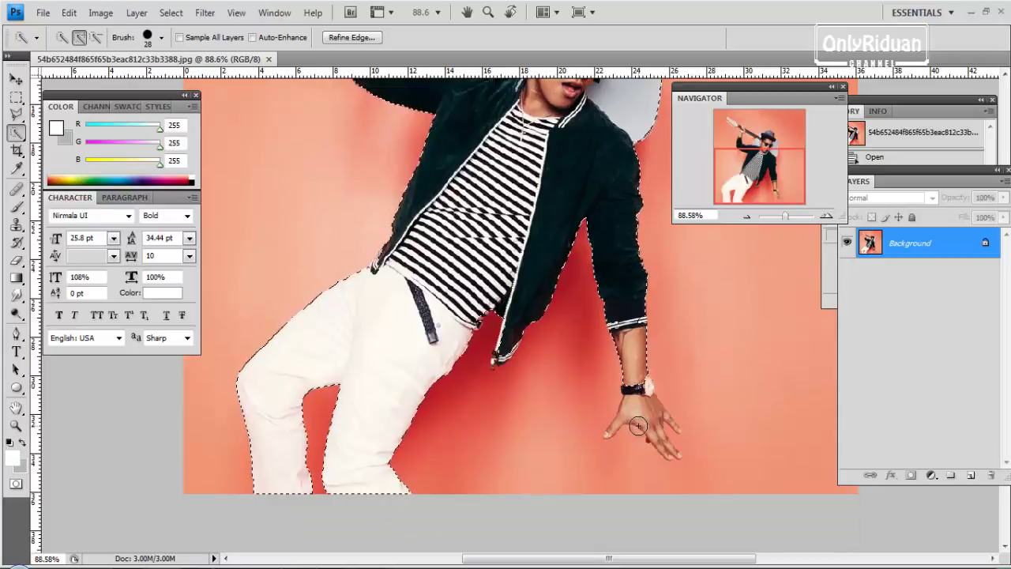
scroll(646, 410, up, 1)
scroll(646, 410, up, 6)
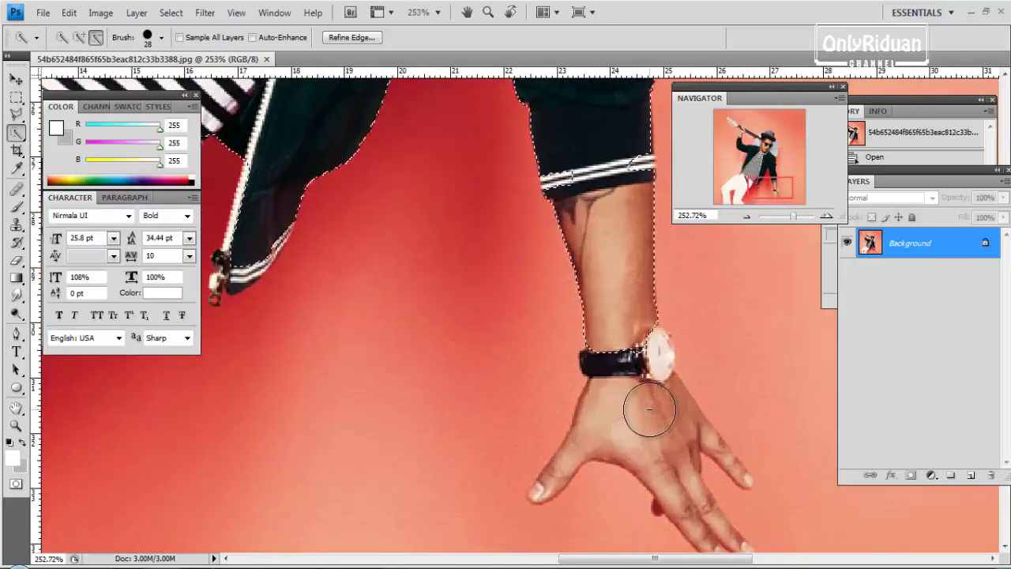
scroll(651, 408, down, 2)
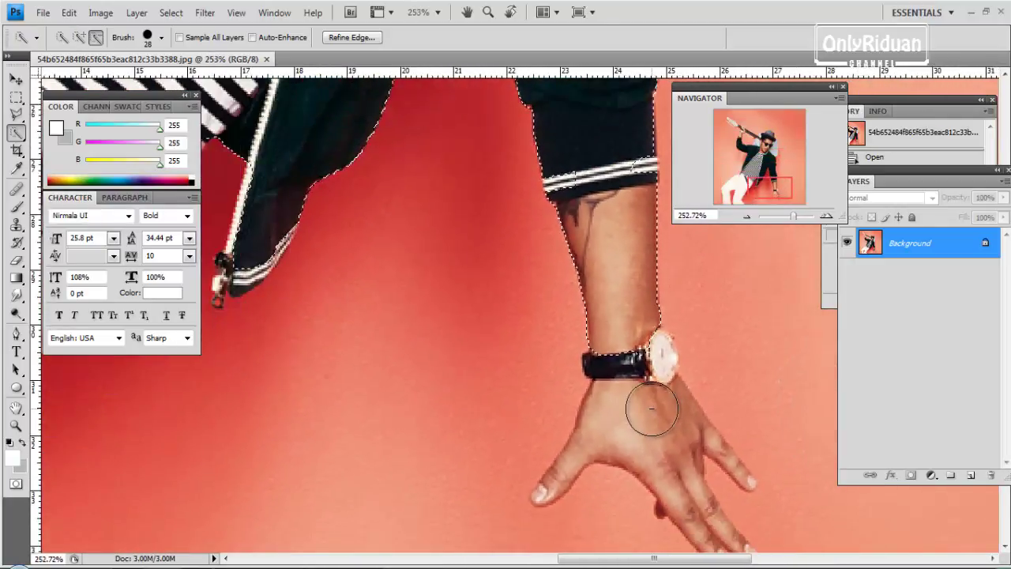
scroll(651, 408, down, 2)
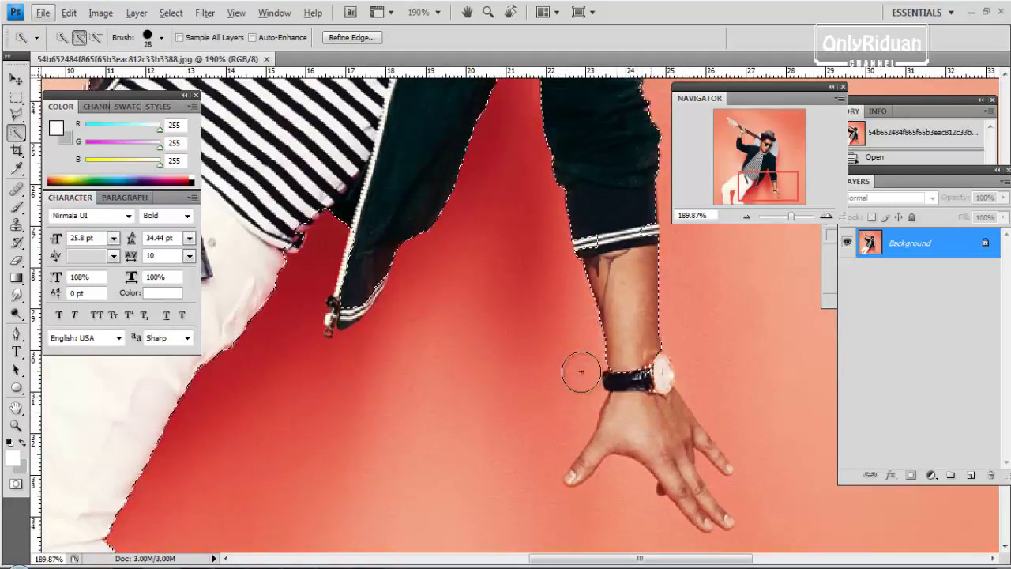
click(162, 37)
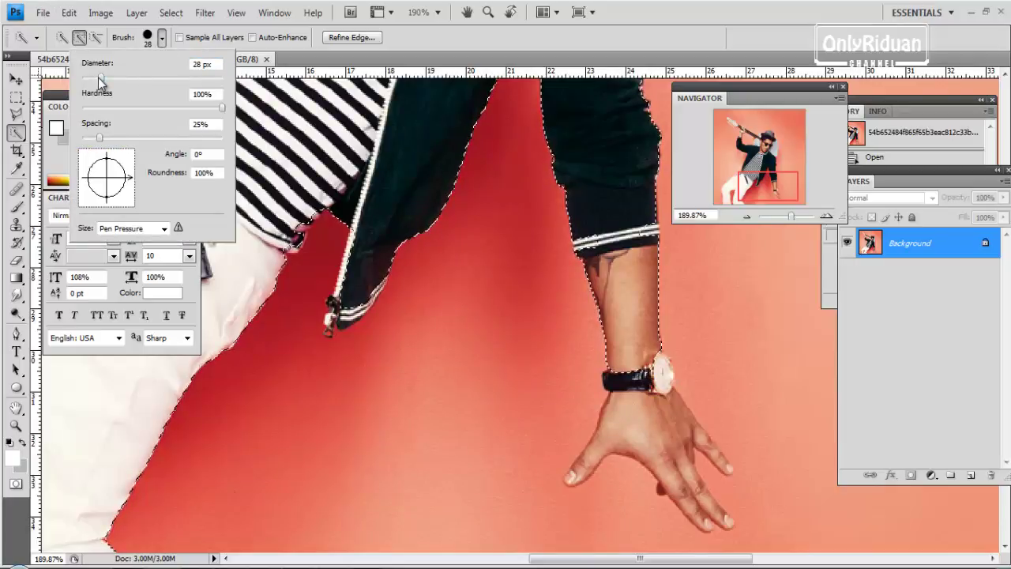
drag(98, 77, 91, 77)
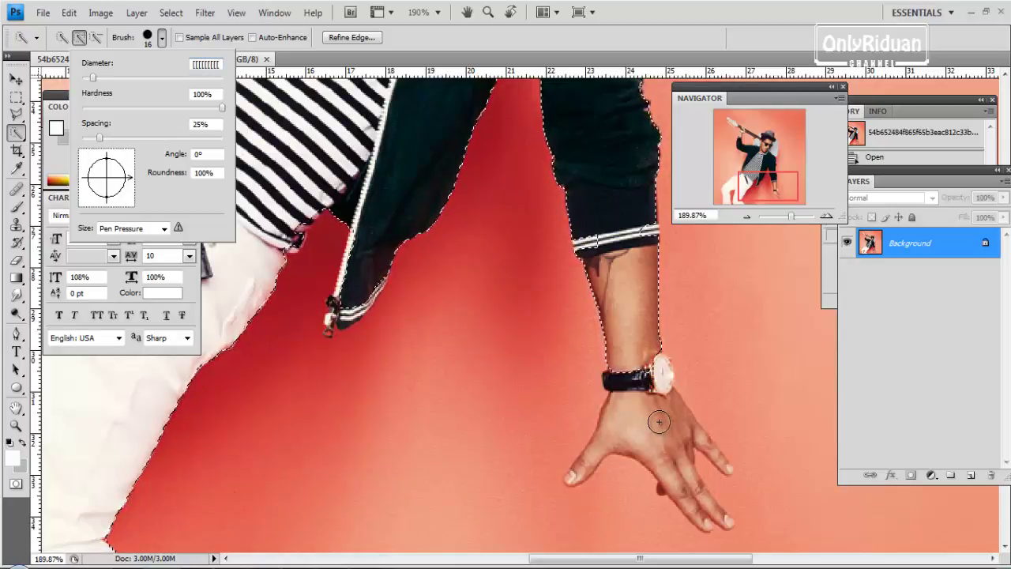
click(646, 399)
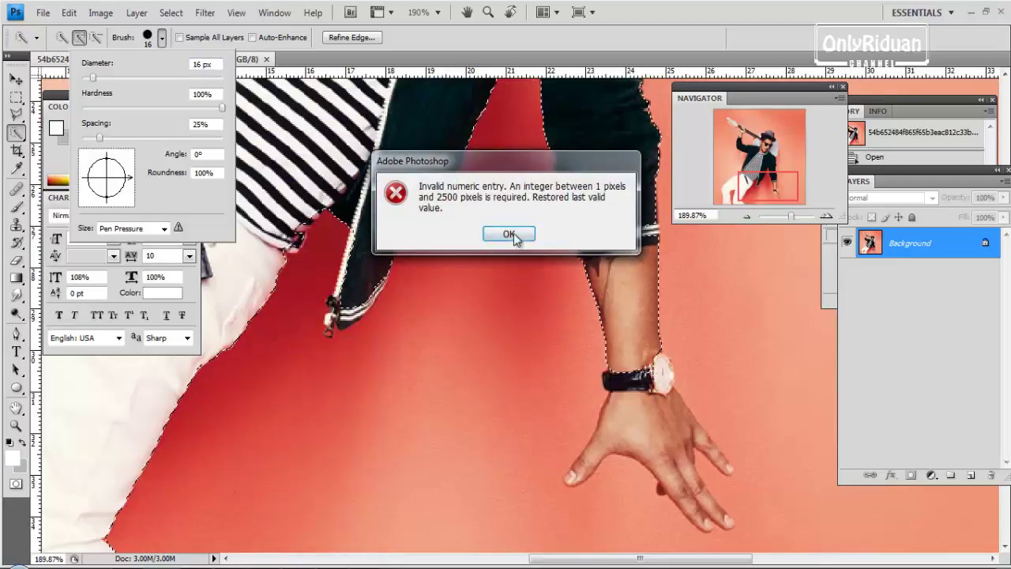
click(514, 236)
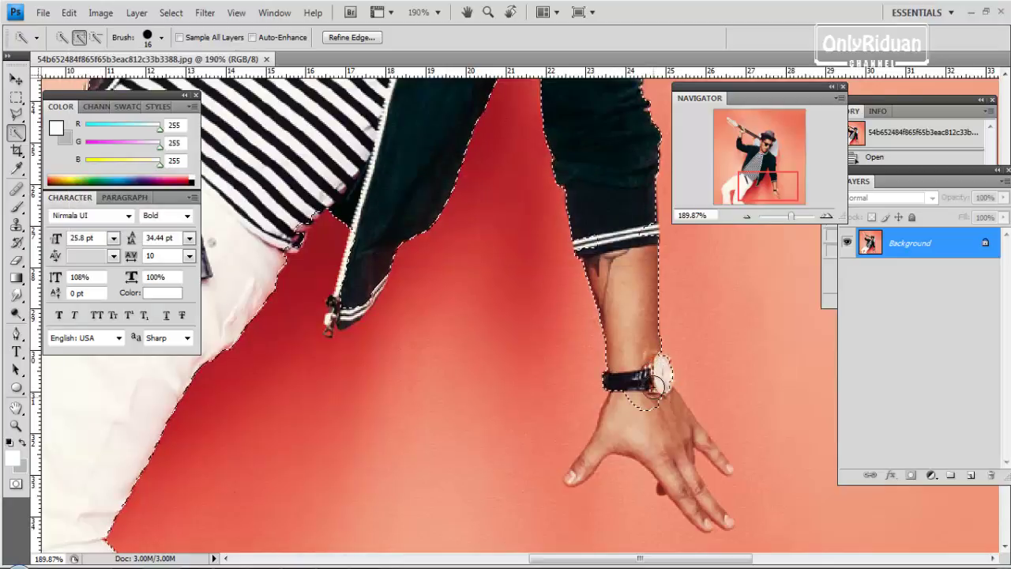
mouse_move(654, 385)
mouse_down()
mouse_move(651, 362)
mouse_move(664, 432)
mouse_move(615, 437)
mouse_up()
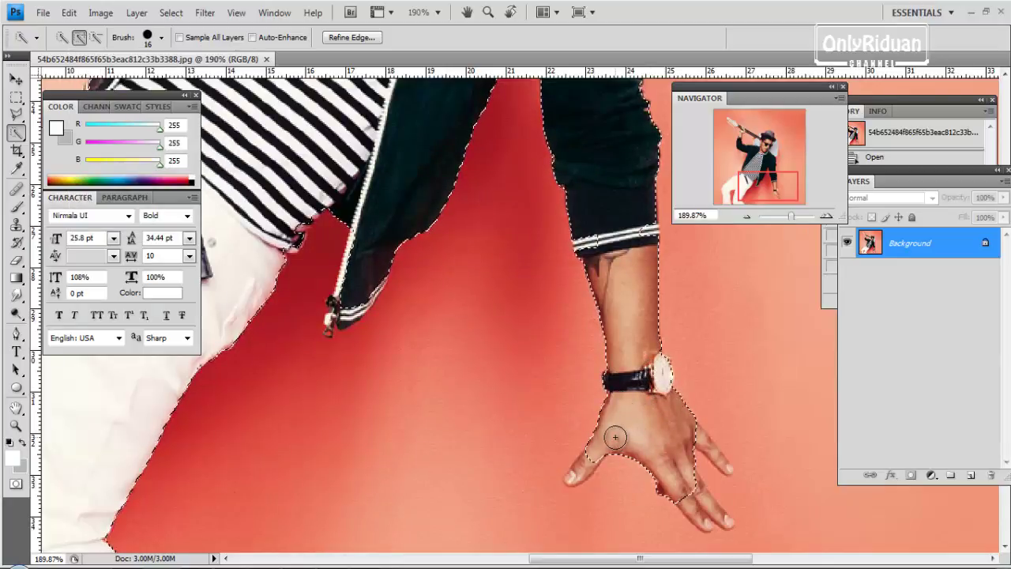
Add the thumb and fingers of the lowered hand to the selection with an 8 px brush.
key(bracketleft)
key(bracketleft)
key(bracketleft)
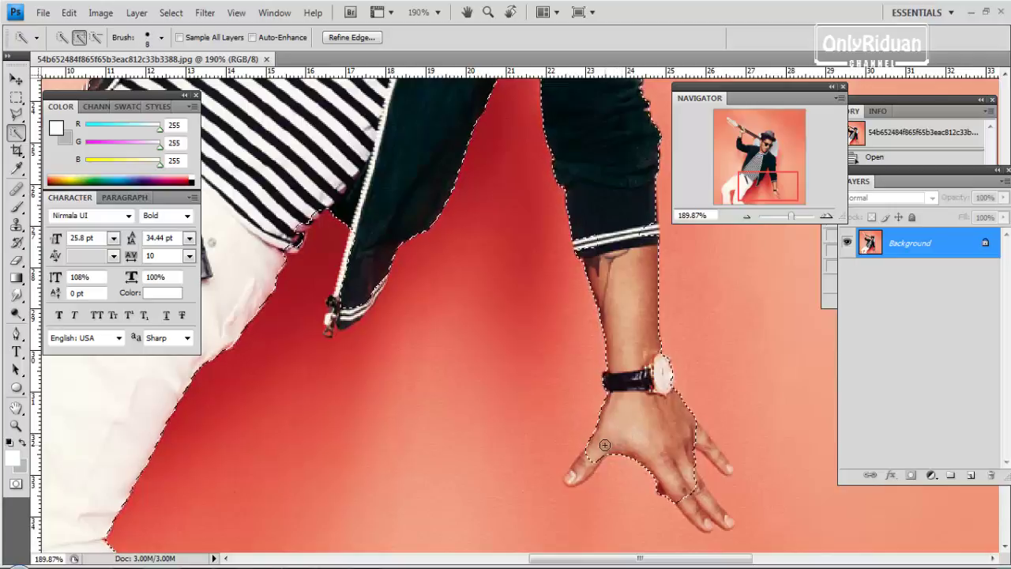
drag(587, 465, 576, 473)
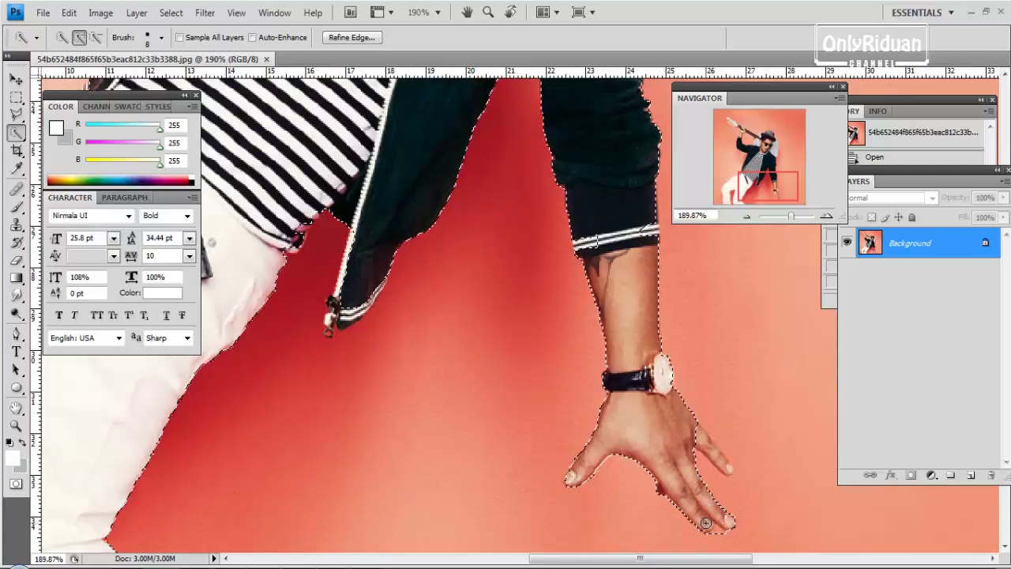
click(705, 521)
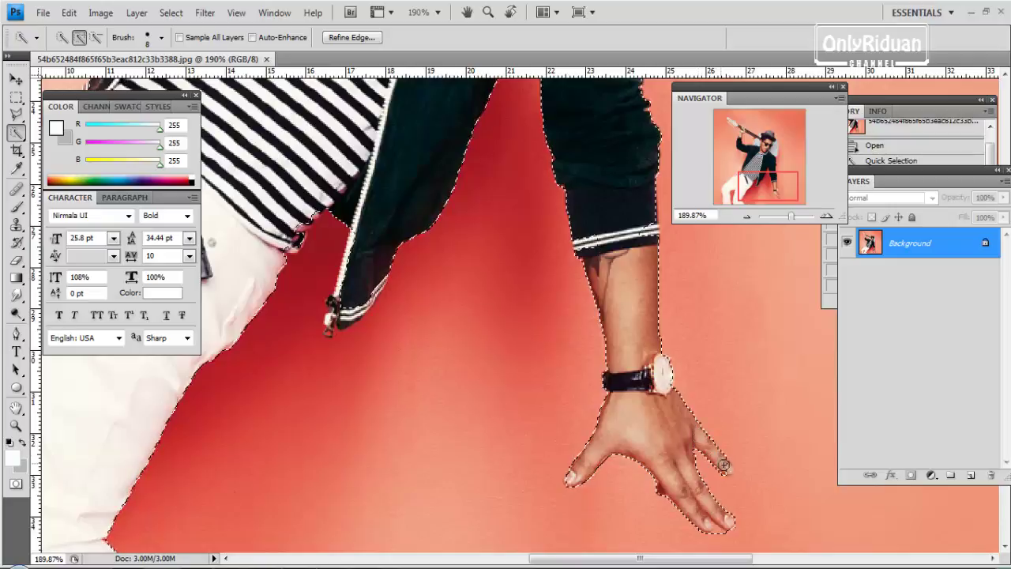
click(715, 474)
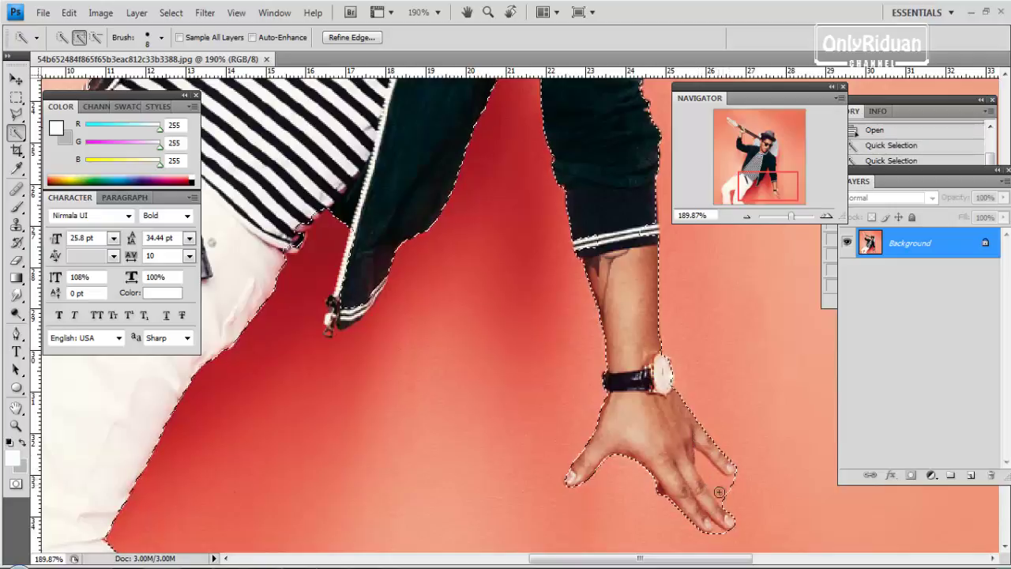
Subtract the background between the fingers of the lowered hand from the selection.
scroll(714, 484, up, 4)
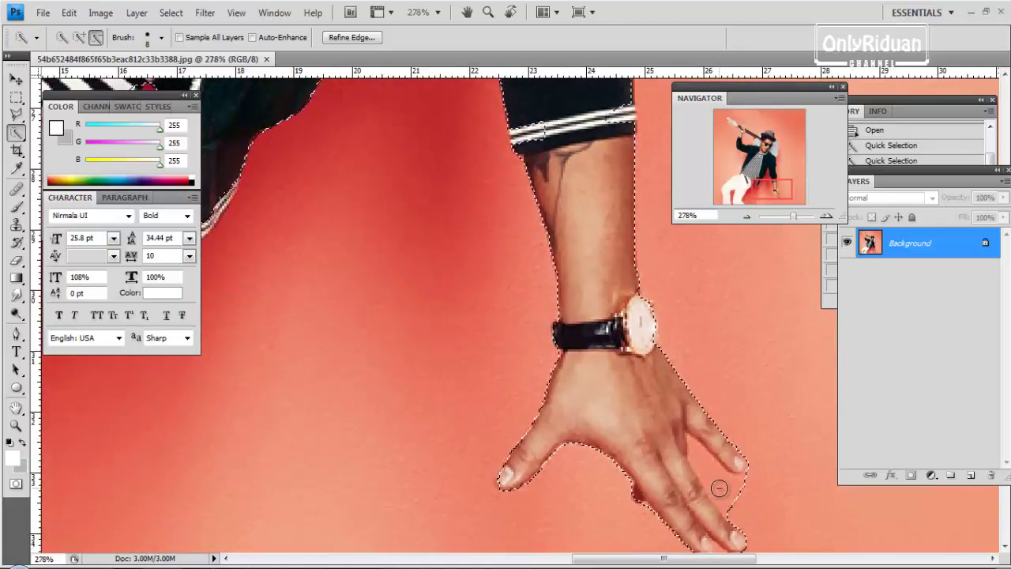
scroll(719, 488, down, 2)
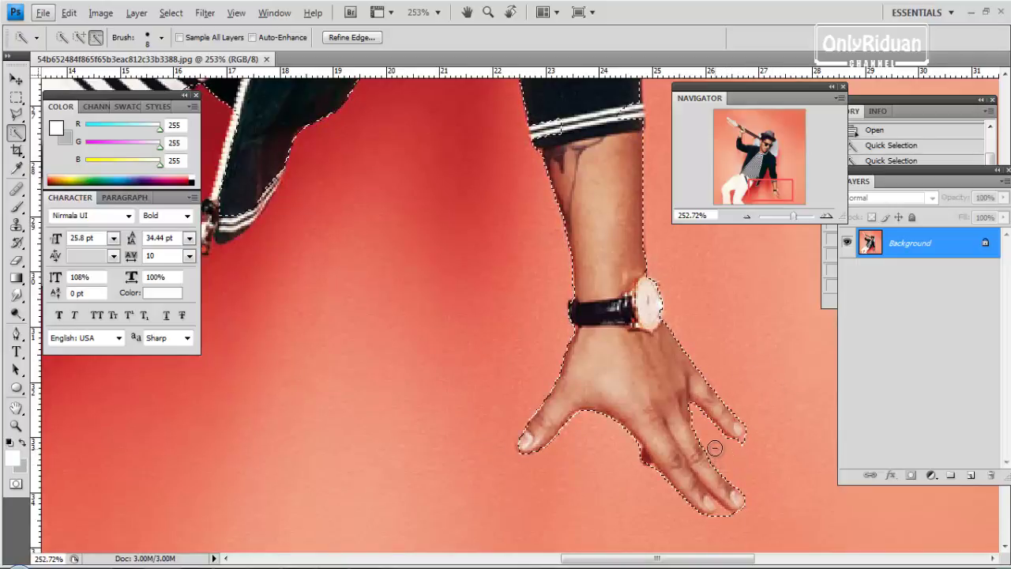
drag(714, 448, 730, 476)
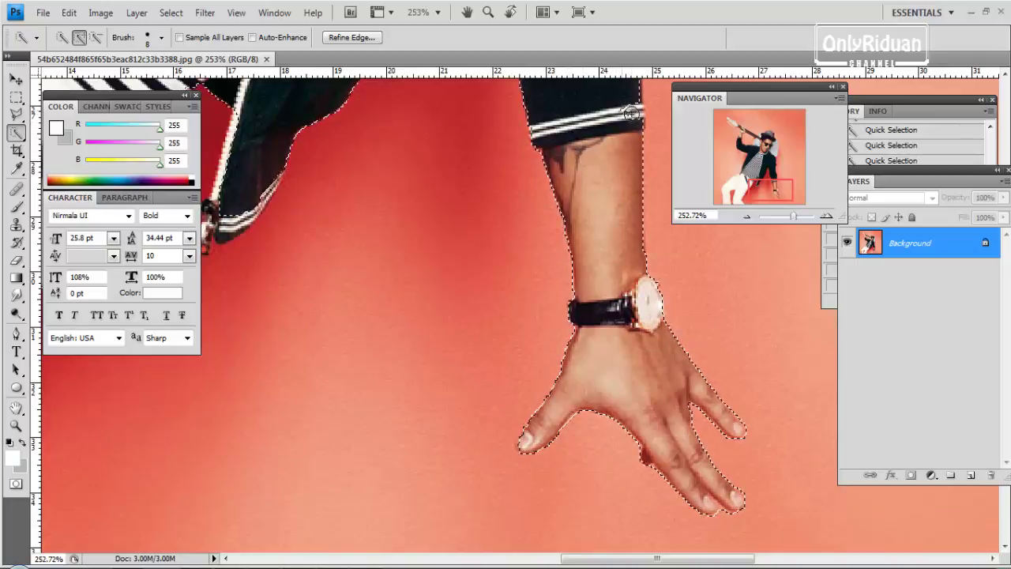
Add the zipper pull at the jacket's lower corner with a 4 px brush and subtract the background spill around it.
drag(582, 560, 517, 559)
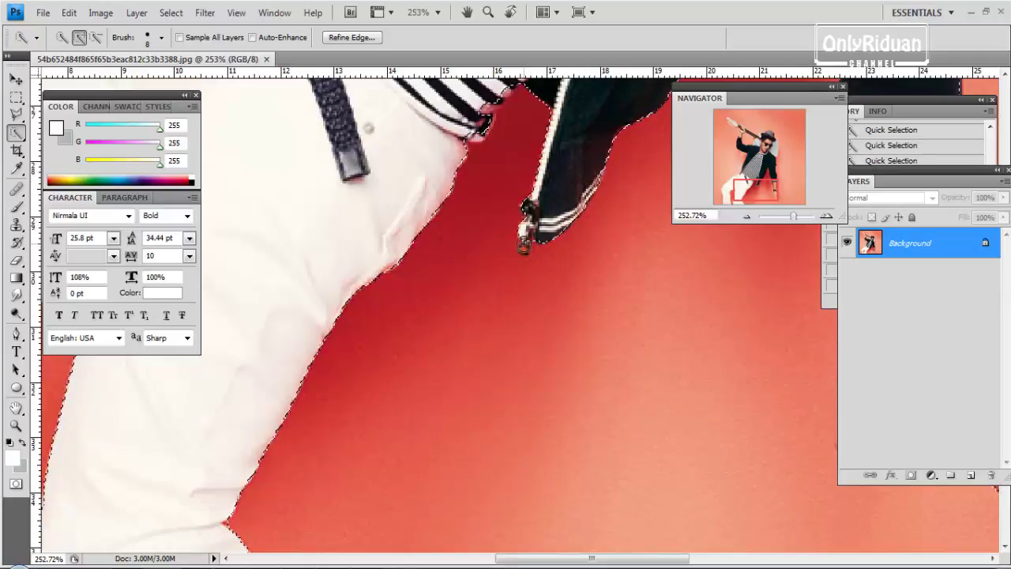
key(bracketleft)
key(bracketleft)
key(bracketleft)
key(bracketleft)
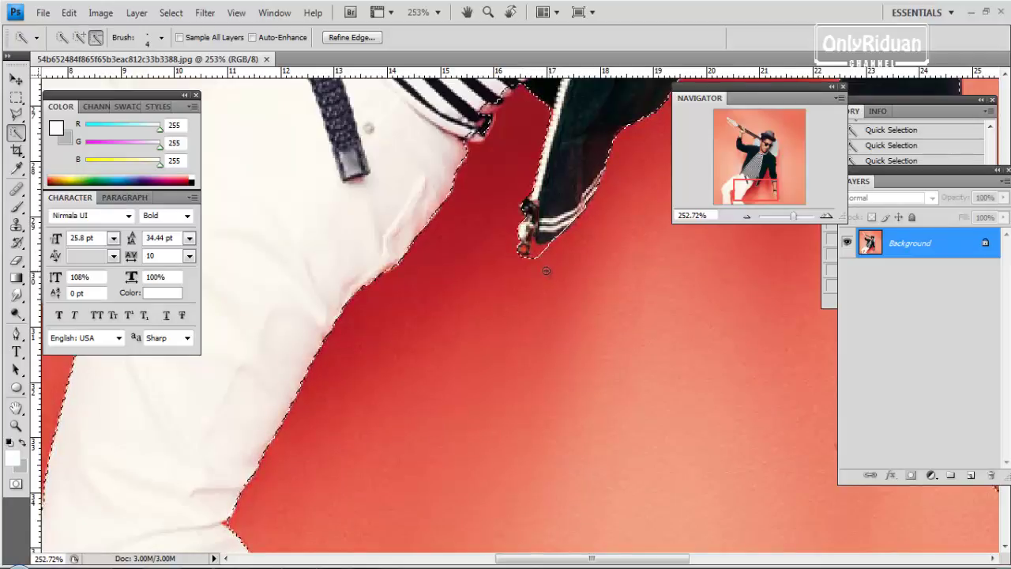
key(alt)
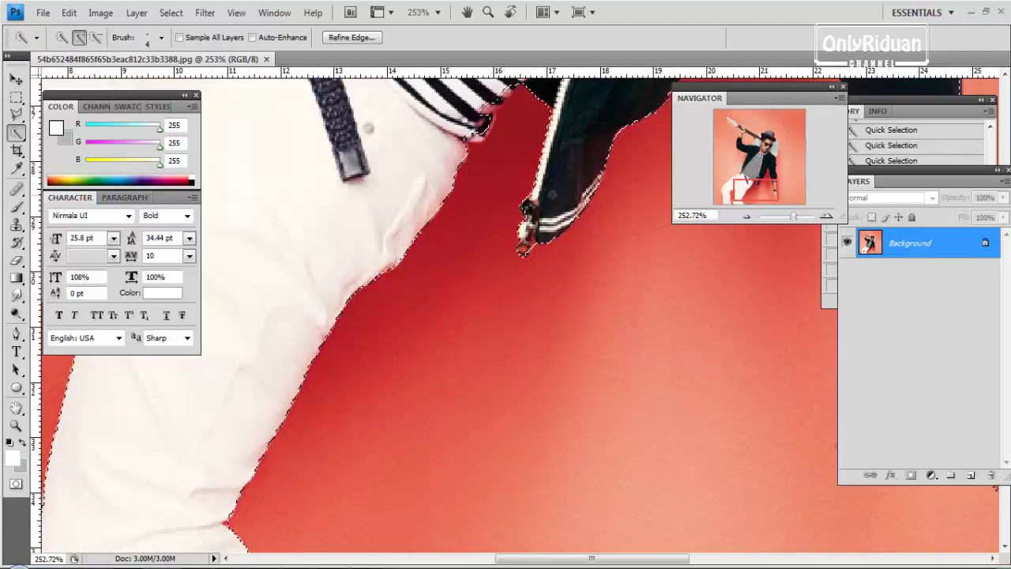
scroll(530, 260, up, 4)
key(alt)
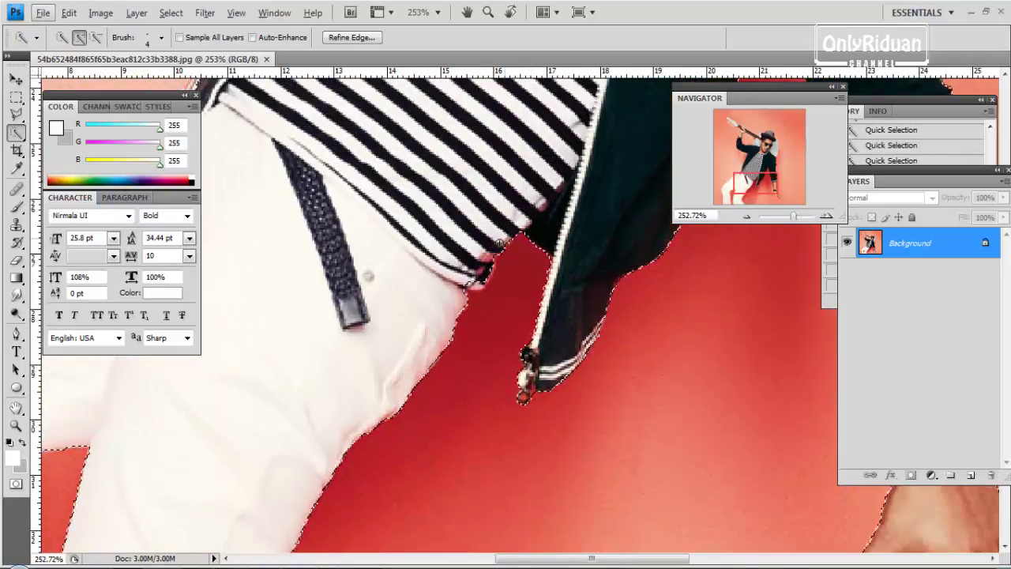
Add the guitar neck between the raised hand and the guitar body to the selection with a 10 px brush.
scroll(482, 224, up, 10)
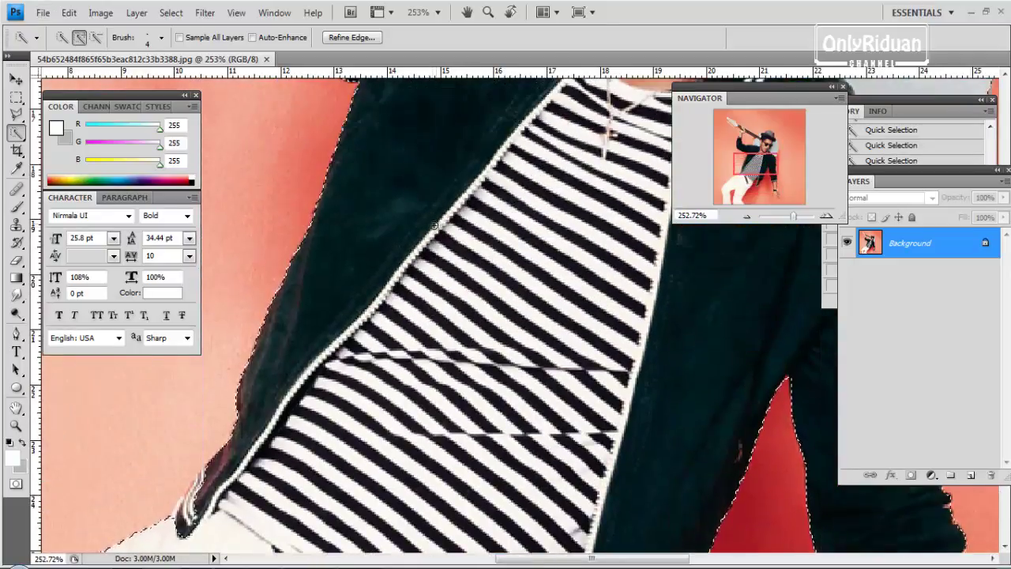
scroll(443, 226, up, 10)
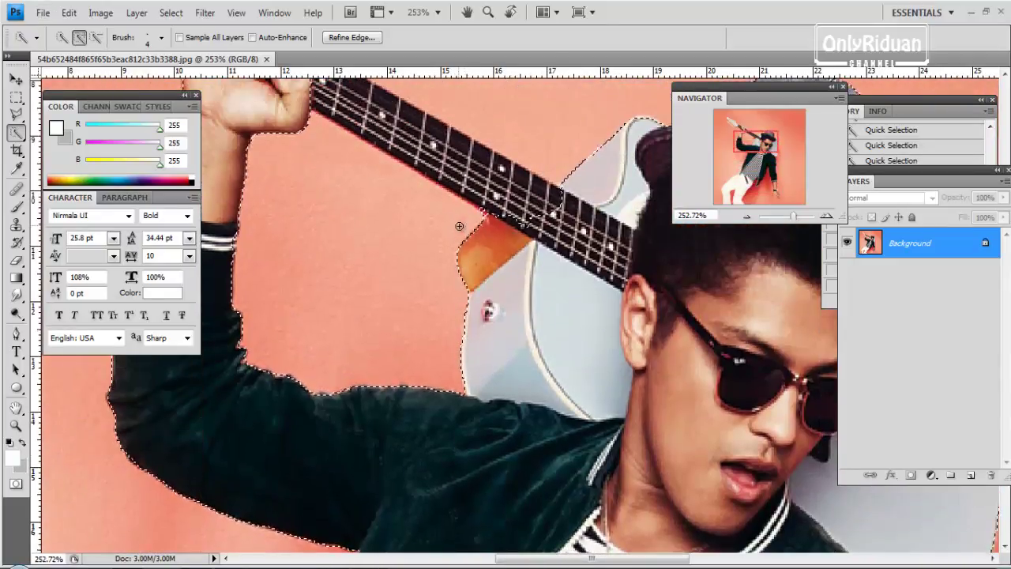
scroll(509, 231, up, 5)
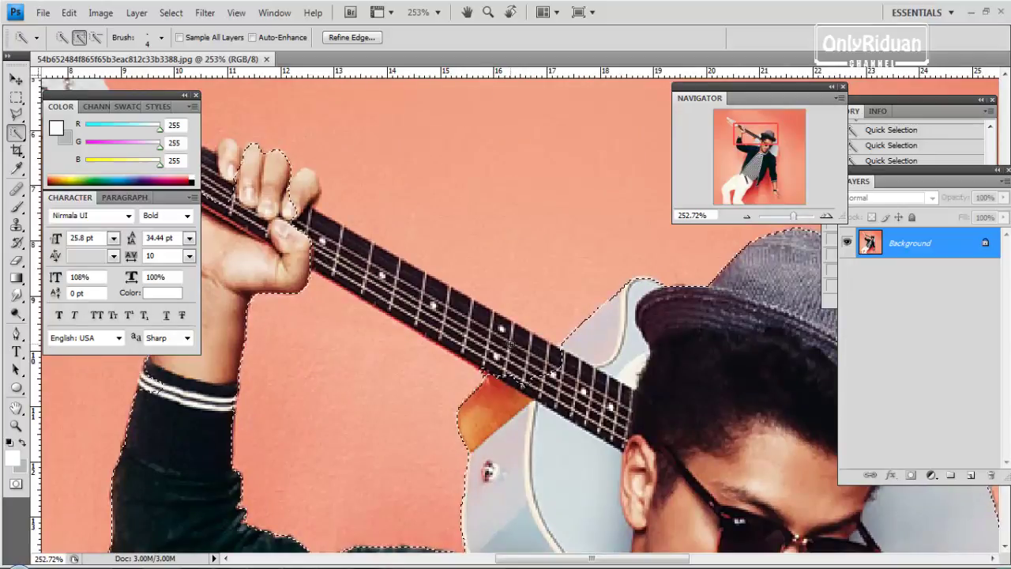
key(bracketright)
key(bracketright)
key(bracketright)
key(bracketright)
key(bracketright)
key(bracketright)
key(bracketright)
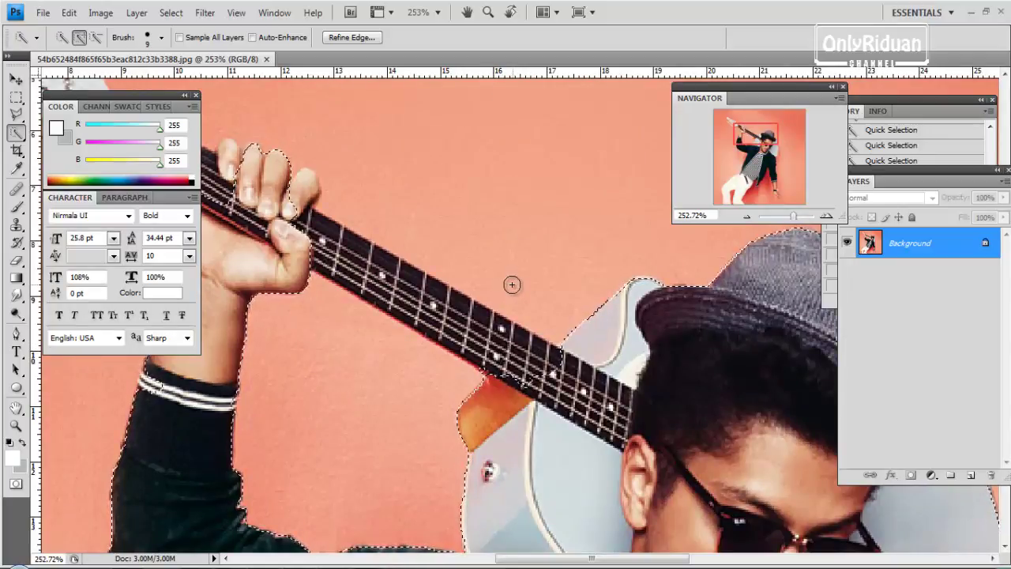
key(bracketleft)
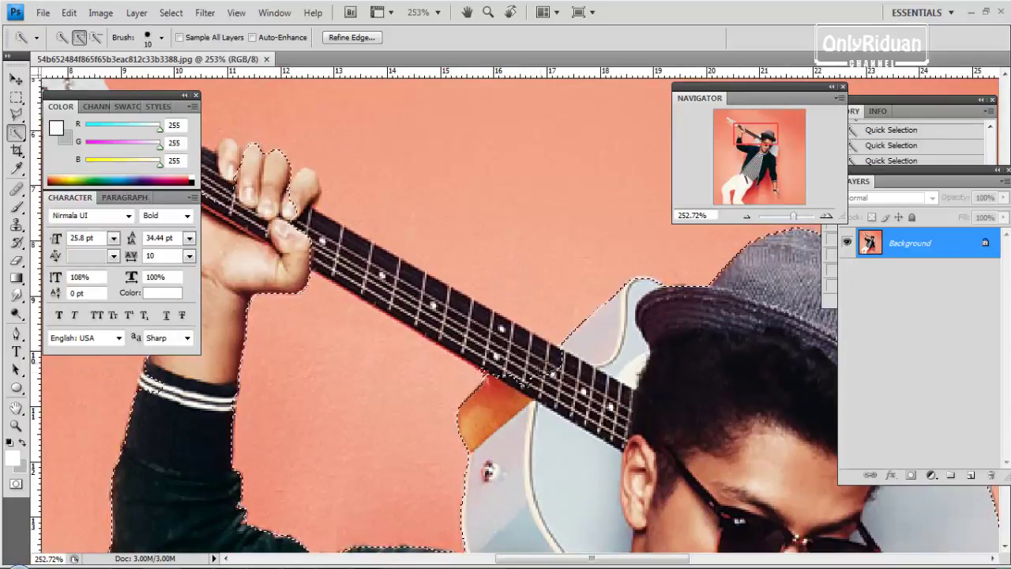
drag(479, 354, 316, 237)
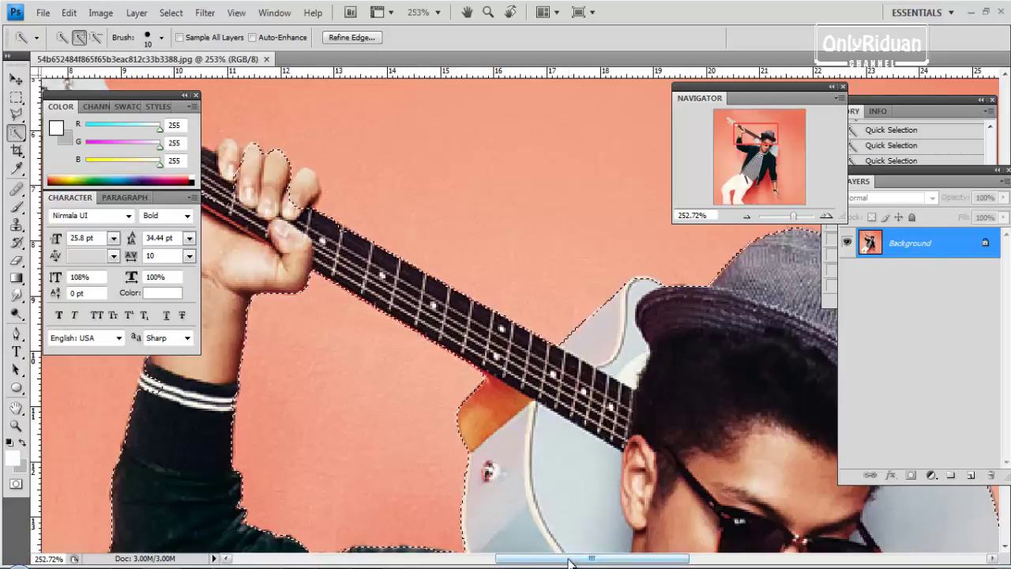
Add the remaining fingers of the raised hand and the guitar neck up to the nut to the selection.
drag(590, 558, 544, 558)
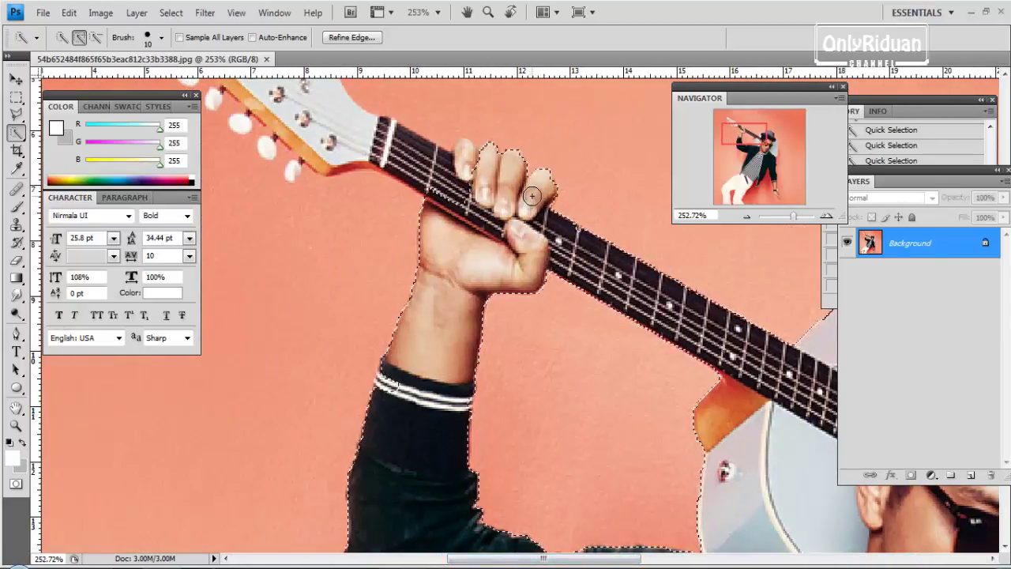
mouse_move(543, 183)
mouse_down()
mouse_move(498, 184)
mouse_move(463, 163)
mouse_up()
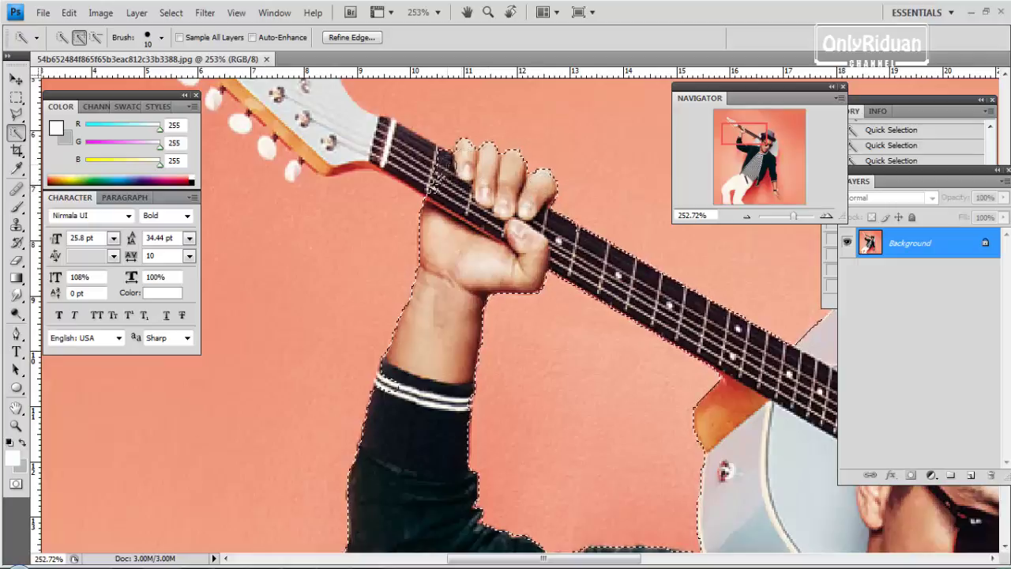
scroll(430, 190, up, 3)
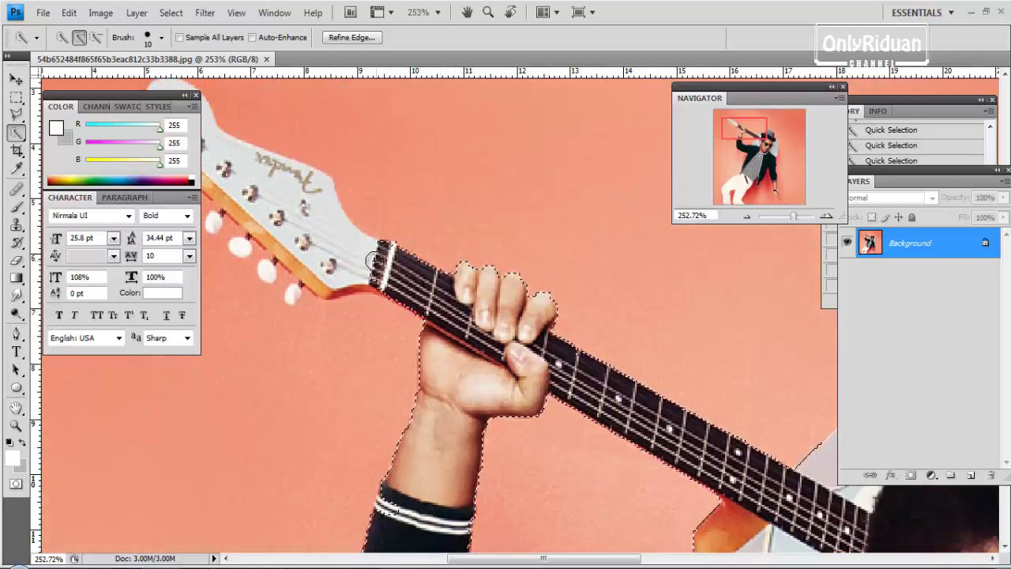
Add the guitar's headstock, its orange edge and the white tuning pegs to the selection.
click(372, 266)
drag(532, 557, 490, 557)
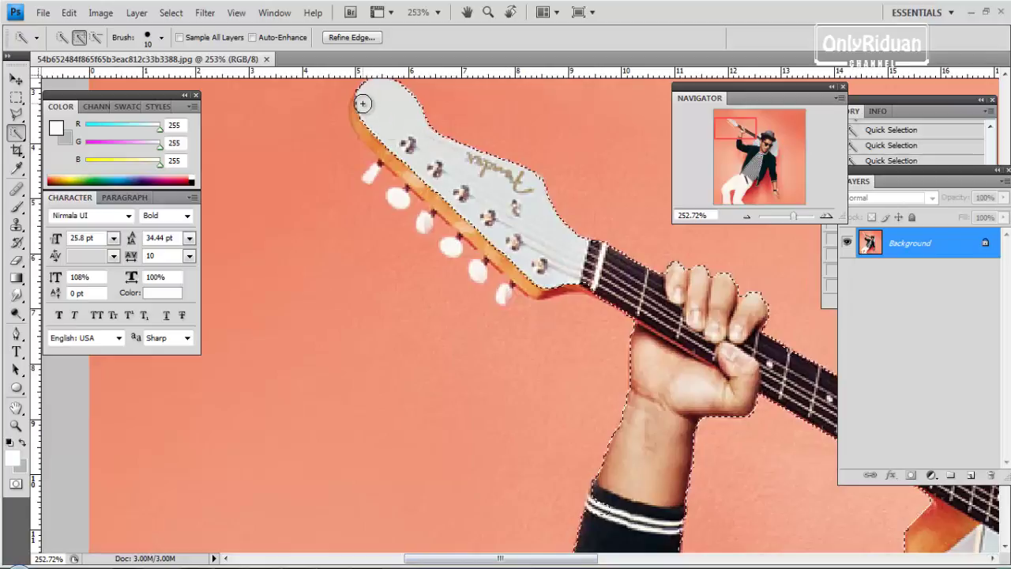
mouse_move(360, 111)
mouse_down()
mouse_move(479, 246)
mouse_move(535, 285)
mouse_move(582, 287)
mouse_up()
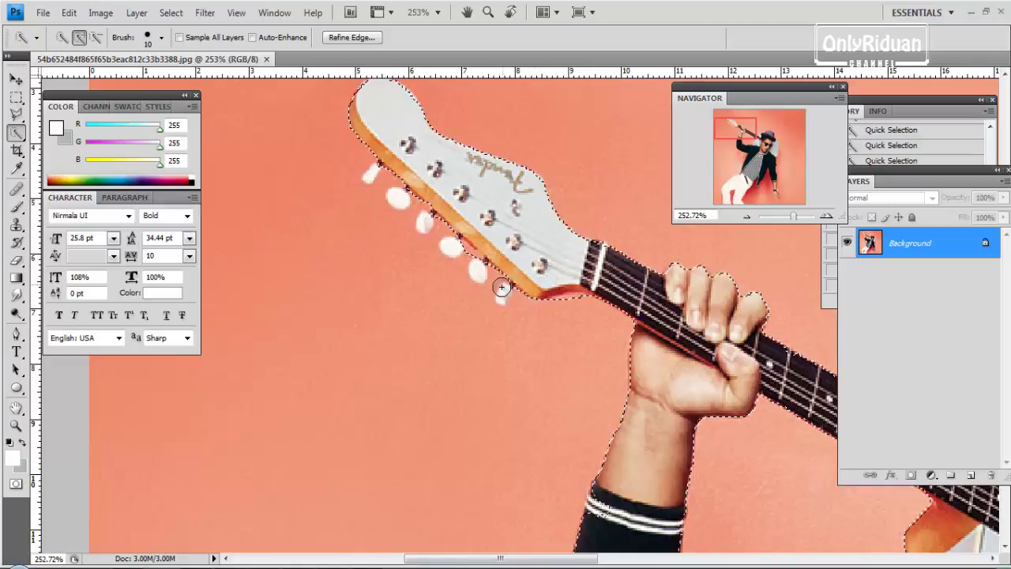
mouse_move(501, 291)
mouse_down()
mouse_move(411, 202)
mouse_move(425, 198)
mouse_move(374, 171)
mouse_move(504, 292)
mouse_up()
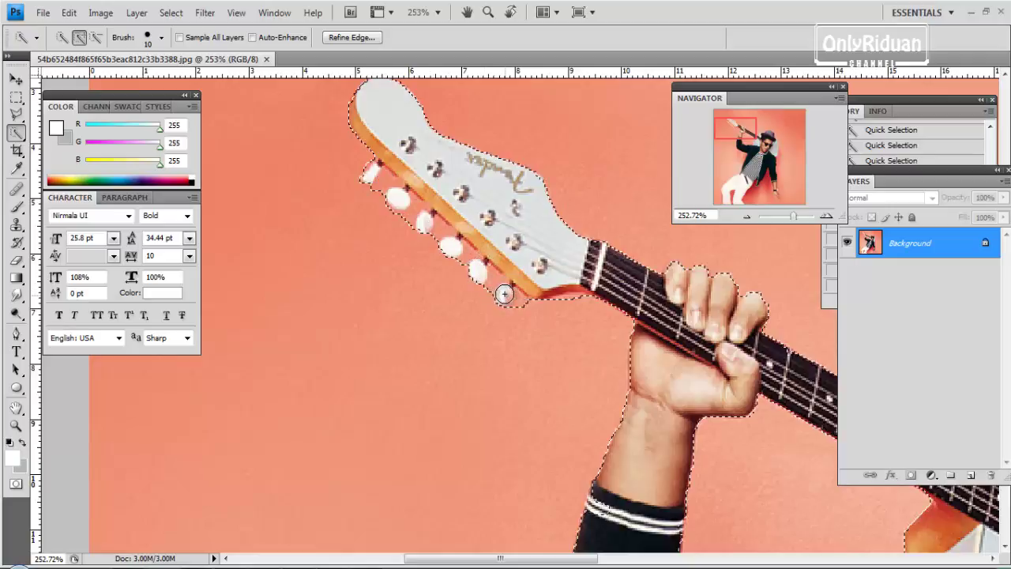
scroll(458, 237, up, 3)
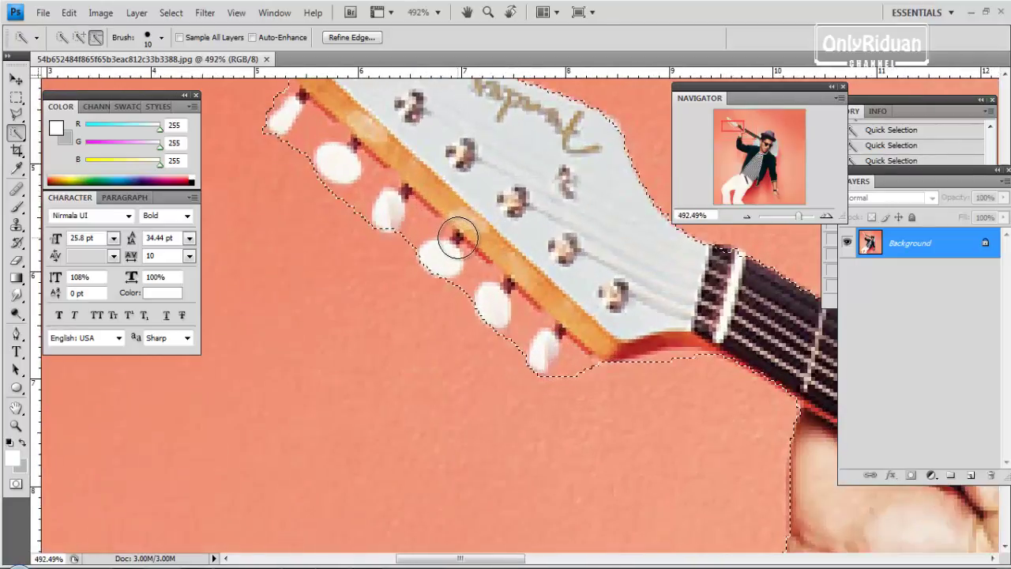
scroll(458, 237, up, 1)
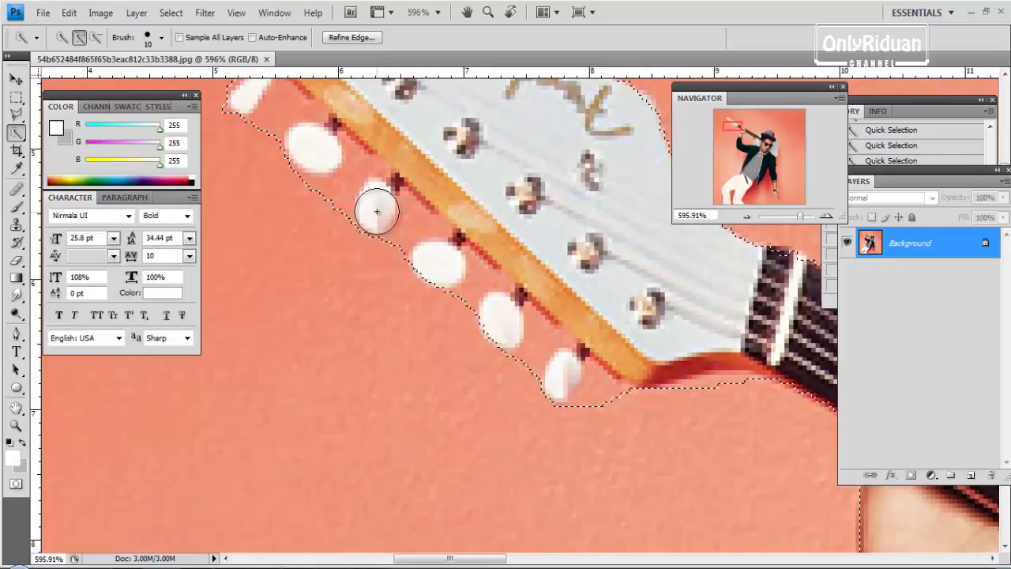
scroll(406, 214, up, 3)
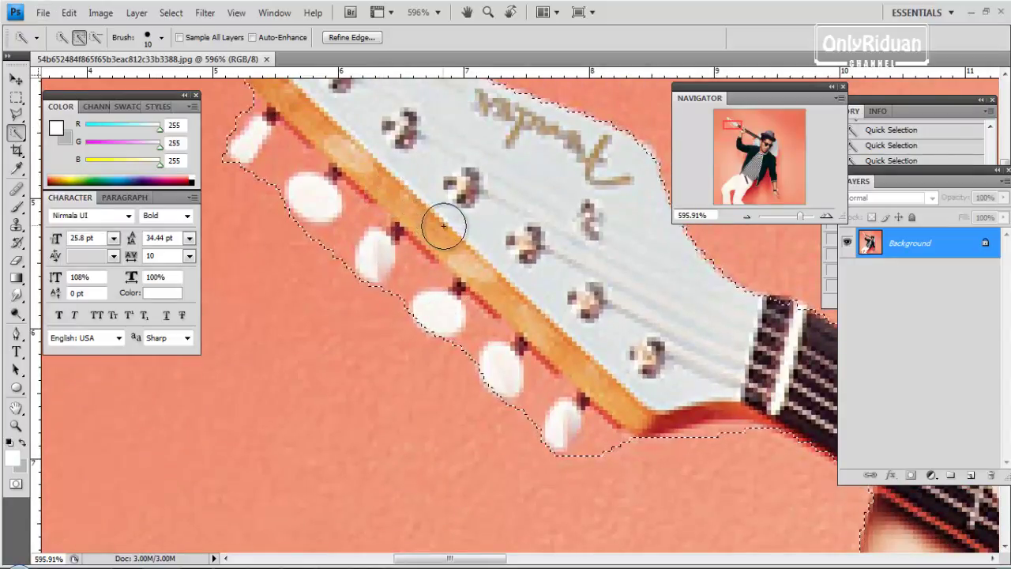
Subtract the background between the first five tuning pegs along the headstock from the selection with a 3 px brush.
key(bracketleft)
key(bracketleft)
key(bracketleft)
key(bracketleft)
key(bracketleft)
key(bracketleft)
key(bracketleft)
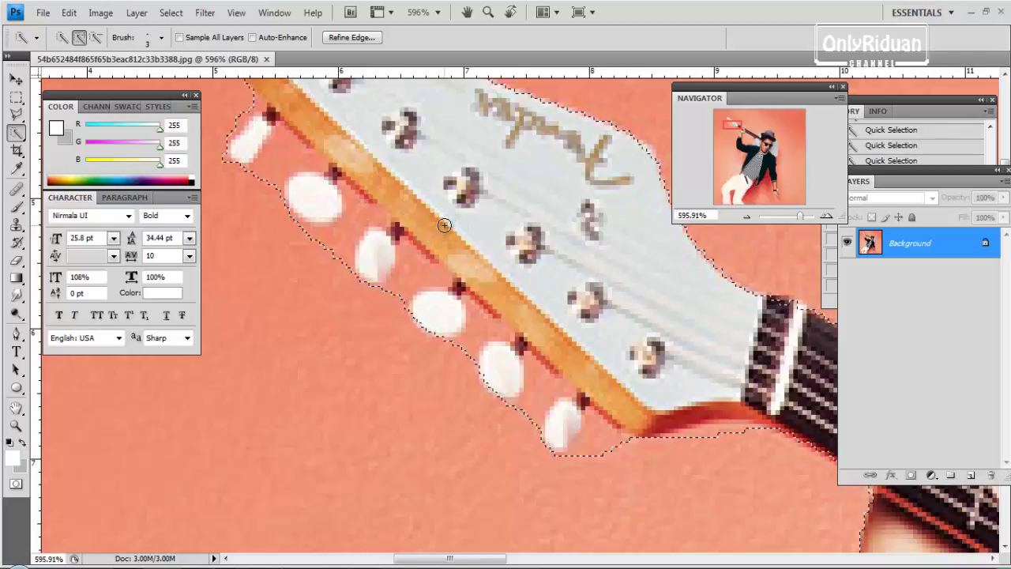
key(alt)
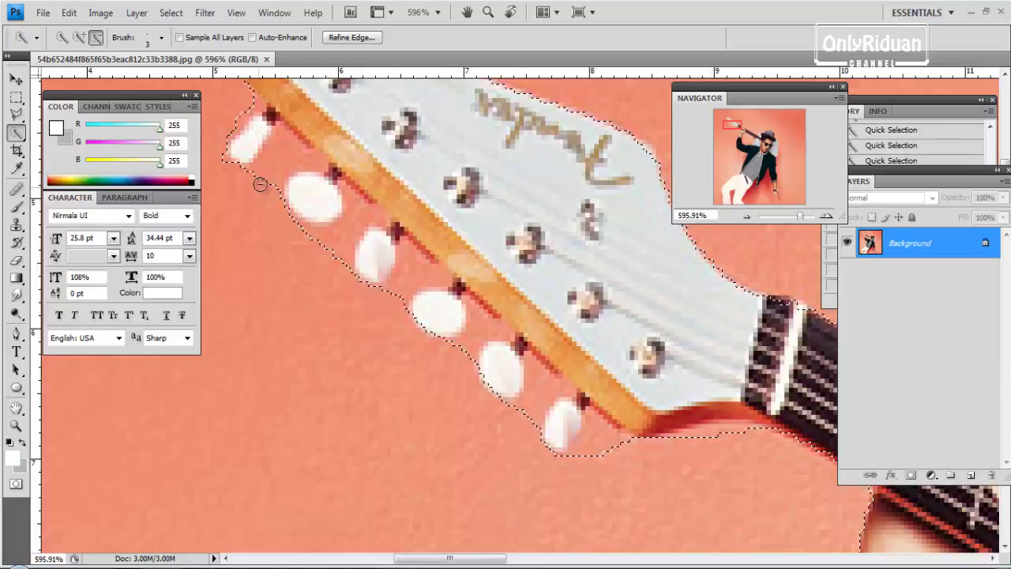
drag(260, 184, 277, 156)
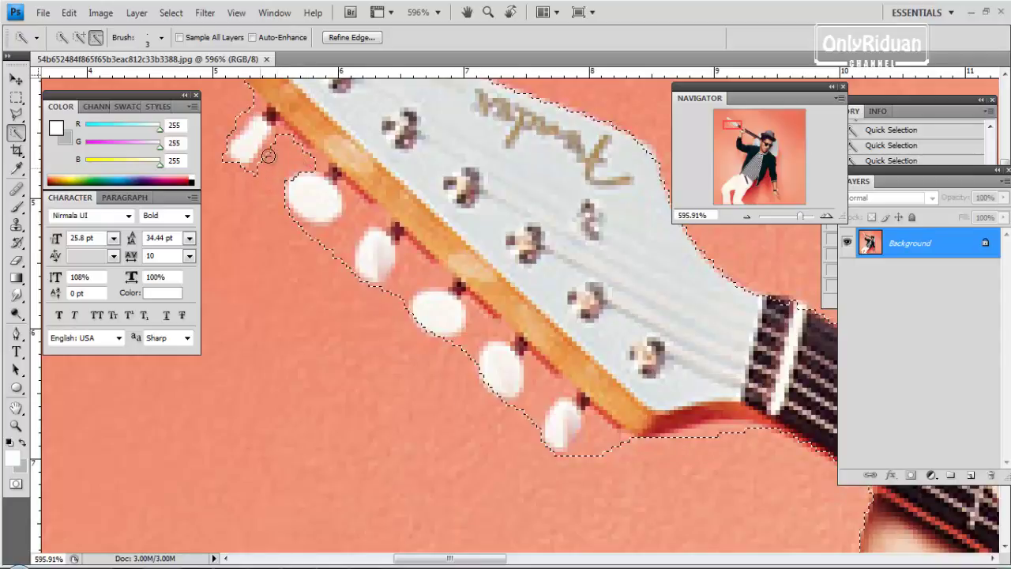
mouse_move(307, 250)
mouse_down()
mouse_move(348, 227)
mouse_move(351, 199)
mouse_move(366, 218)
mouse_move(339, 239)
mouse_move(309, 237)
mouse_move(343, 305)
mouse_move(394, 310)
mouse_move(406, 252)
mouse_move(430, 275)
mouse_move(403, 269)
mouse_up()
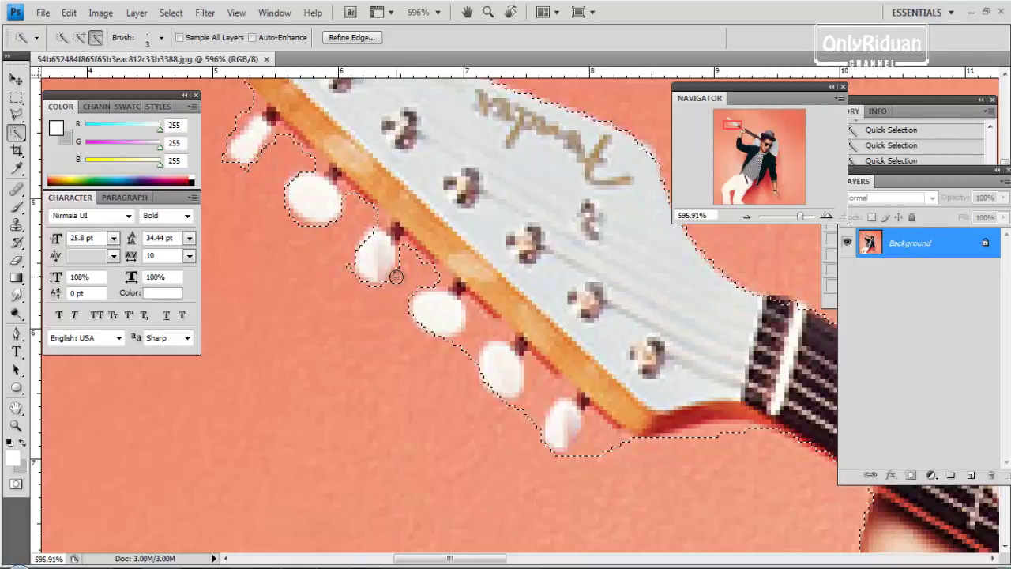
mouse_move(428, 352)
mouse_down()
mouse_move(494, 334)
mouse_move(470, 332)
mouse_move(473, 310)
mouse_move(485, 324)
mouse_move(468, 390)
mouse_move(507, 426)
mouse_move(532, 385)
mouse_up()
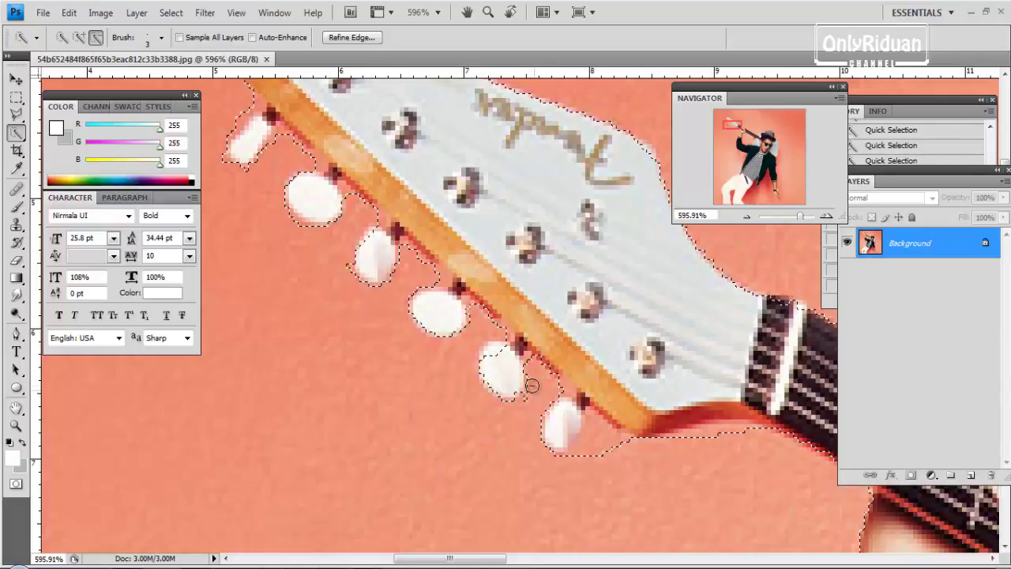
Subtract the background beside the last tuning peg and below the headstock's base, and touch up the selection around the upper pegs.
mouse_move(574, 458)
mouse_down()
mouse_move(594, 420)
mouse_move(622, 442)
mouse_up()
drag(685, 439, 756, 429)
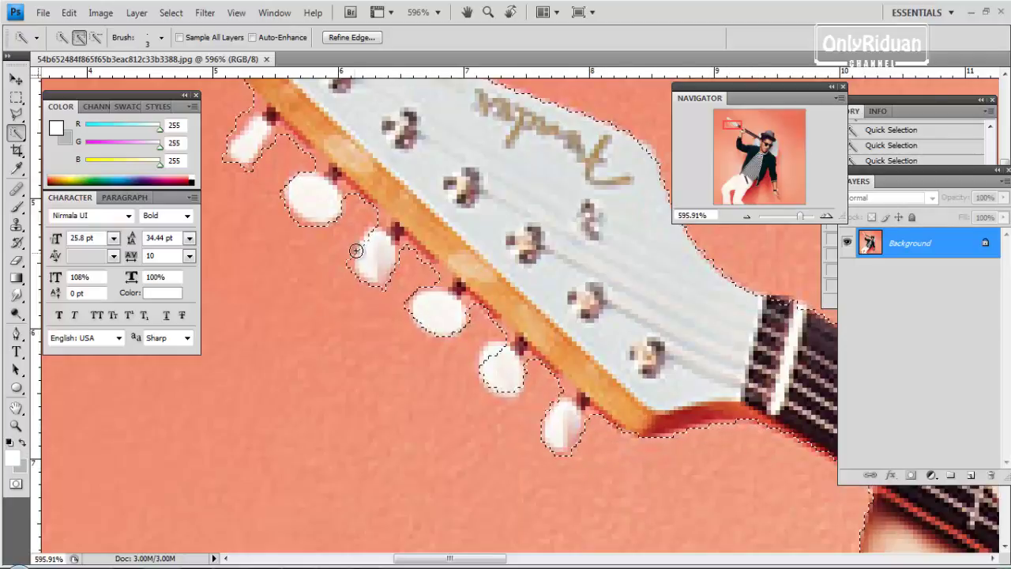
drag(356, 250, 371, 234)
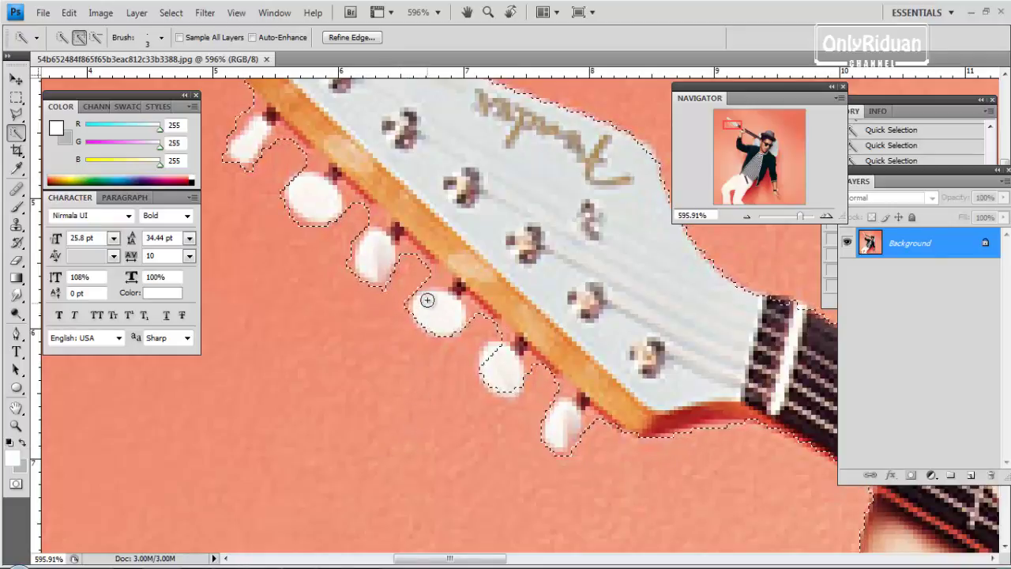
key(alt)
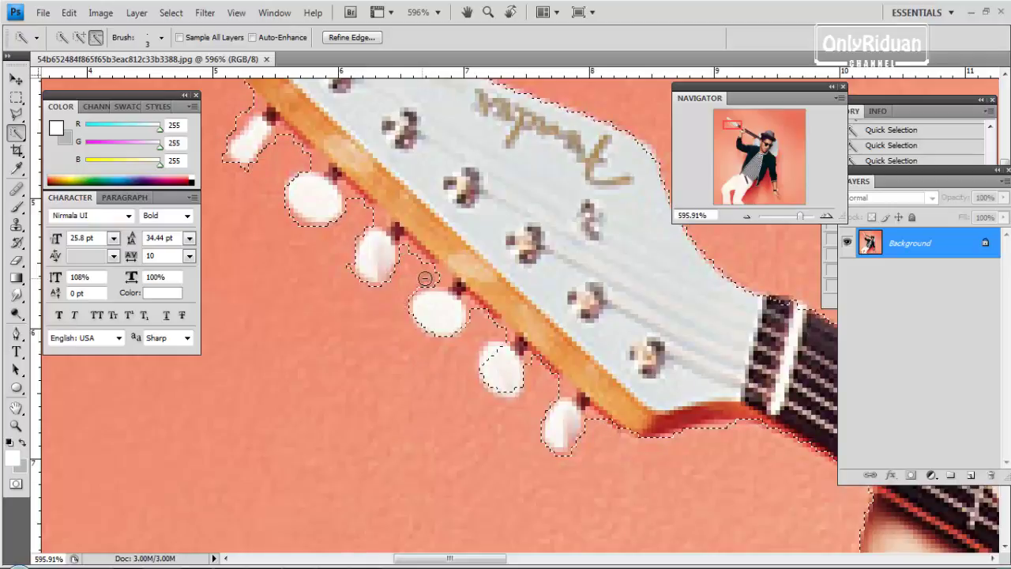
alt+click(302, 160)
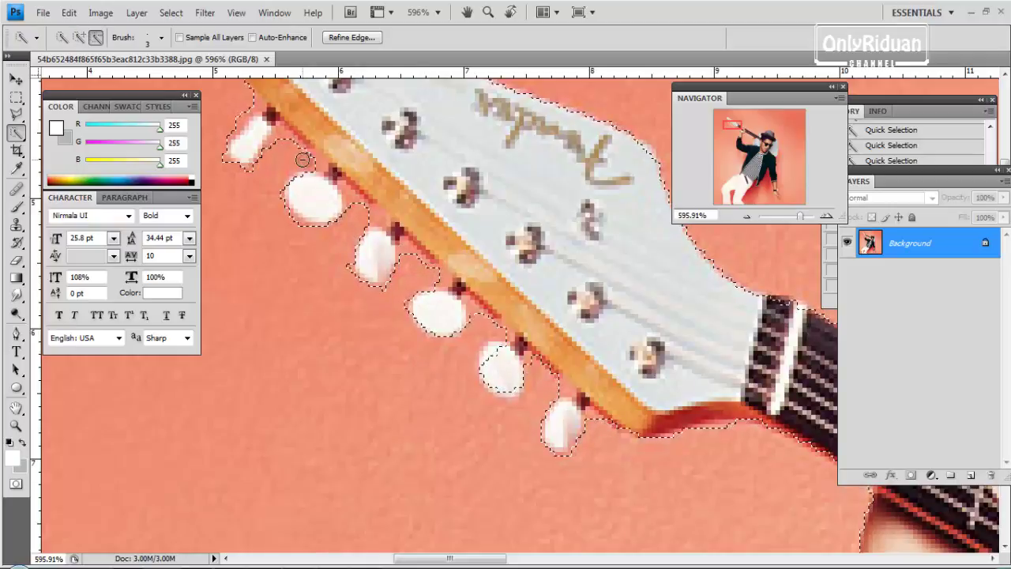
Check the selection around the whole figure and copy the selected guitarist with his guitar.
scroll(299, 172, down, 3)
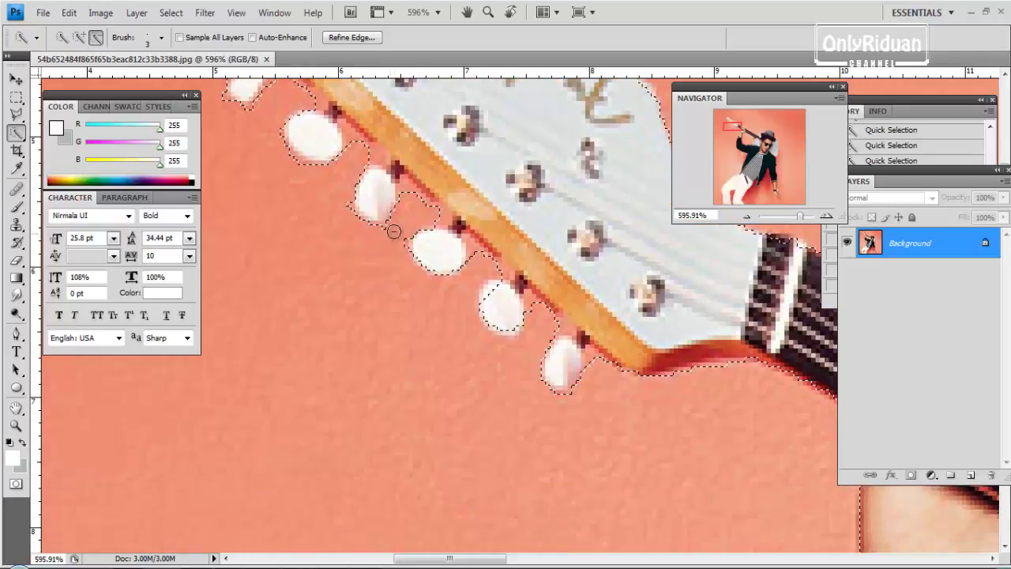
scroll(411, 233, down, 10)
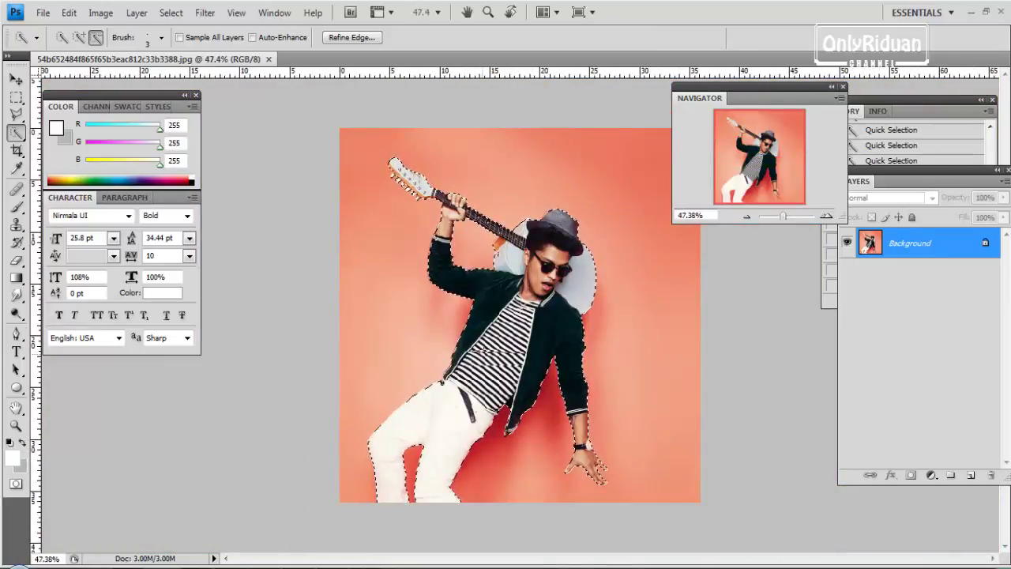
scroll(494, 305, up, 4)
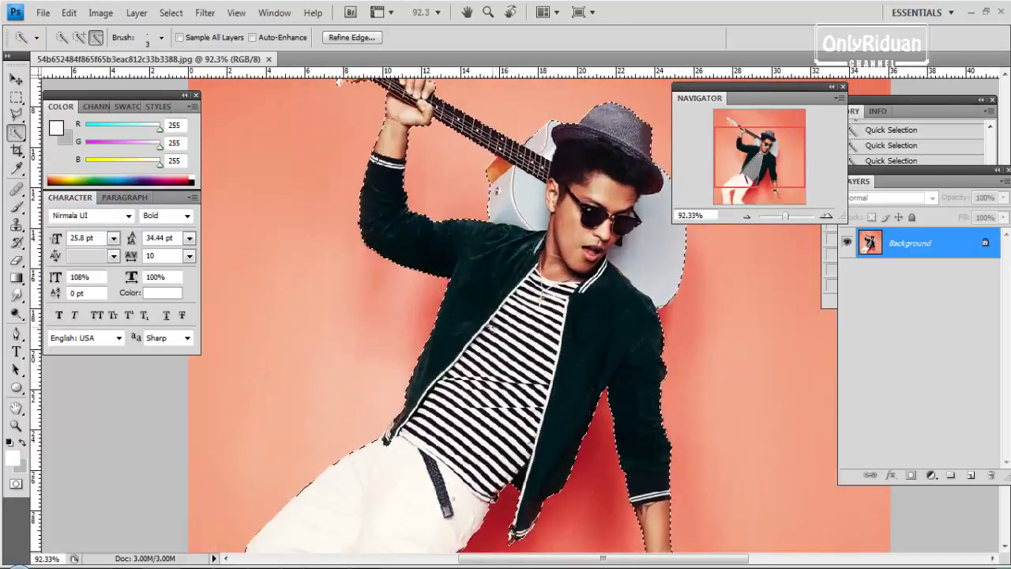
scroll(505, 316, down, 5)
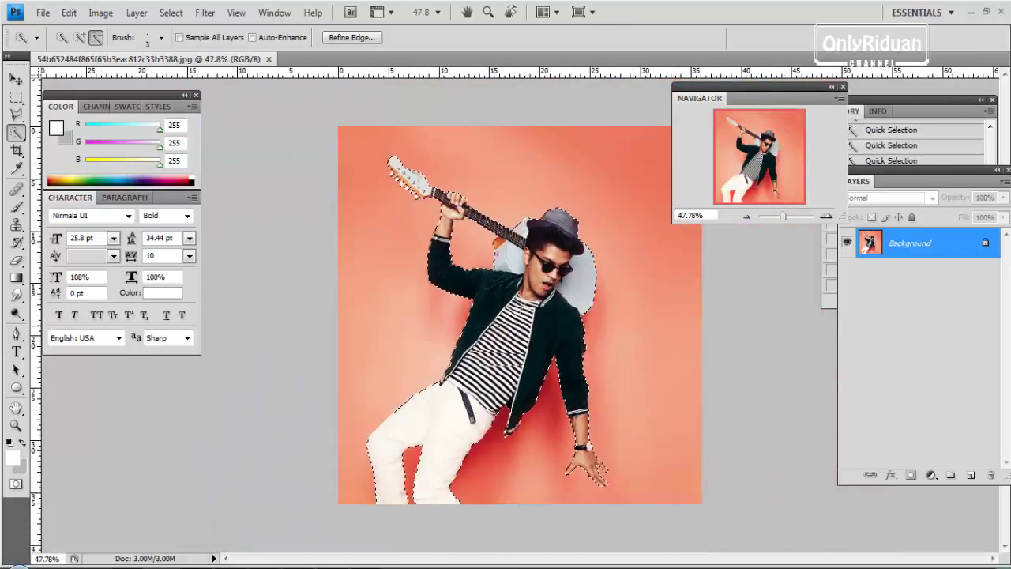
alt+click(466, 323)
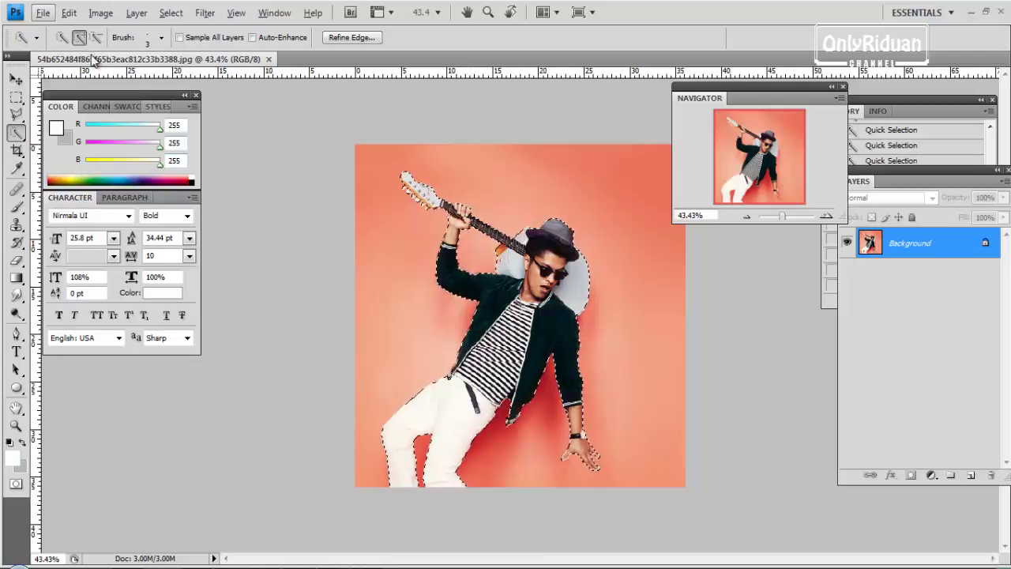
click(69, 13)
click(87, 119)
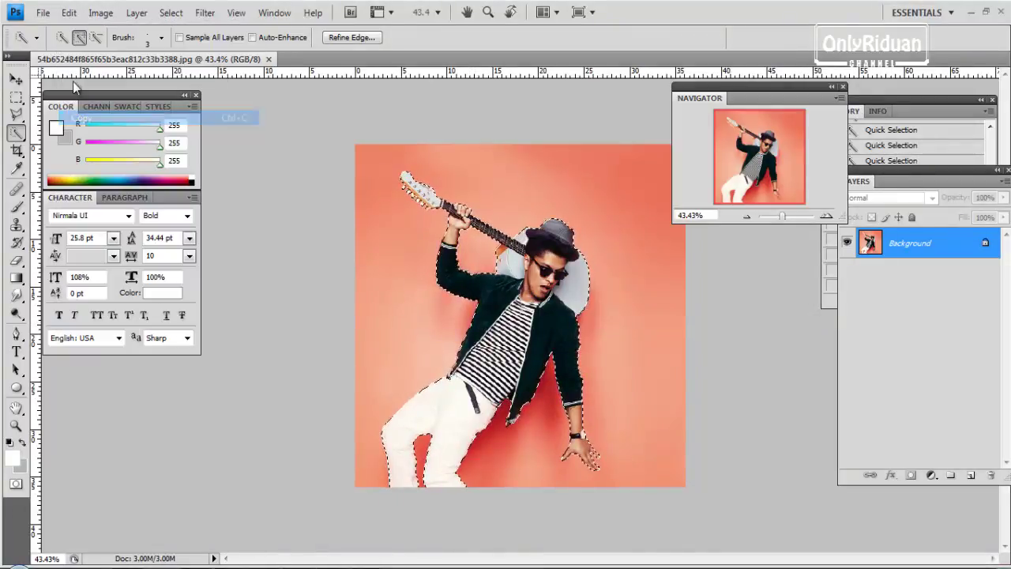
Create a transparent 681 × 945 pixel document from the Clipboard preset and paste the guitarist cutout into it.
click(44, 13)
click(53, 31)
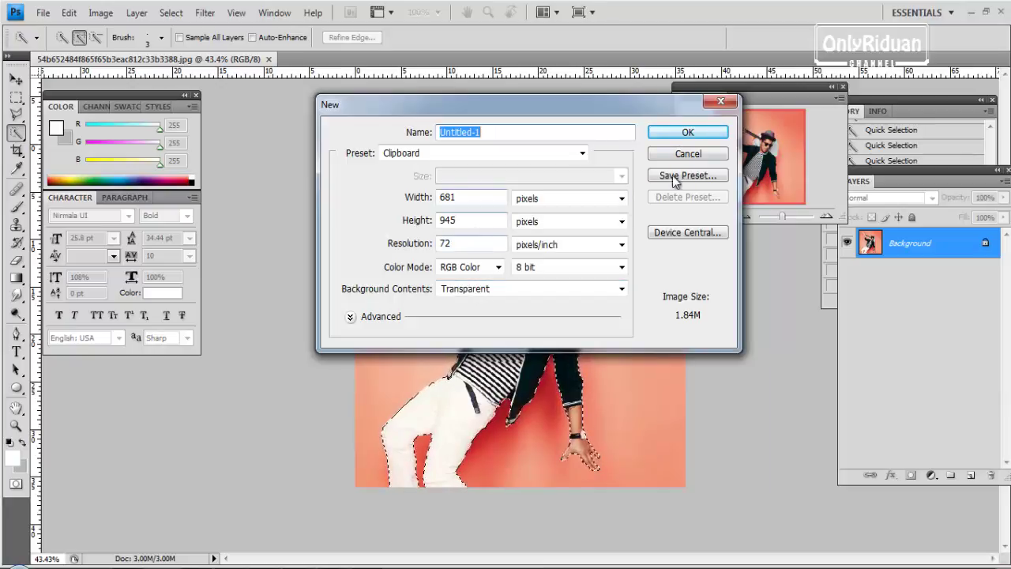
click(687, 132)
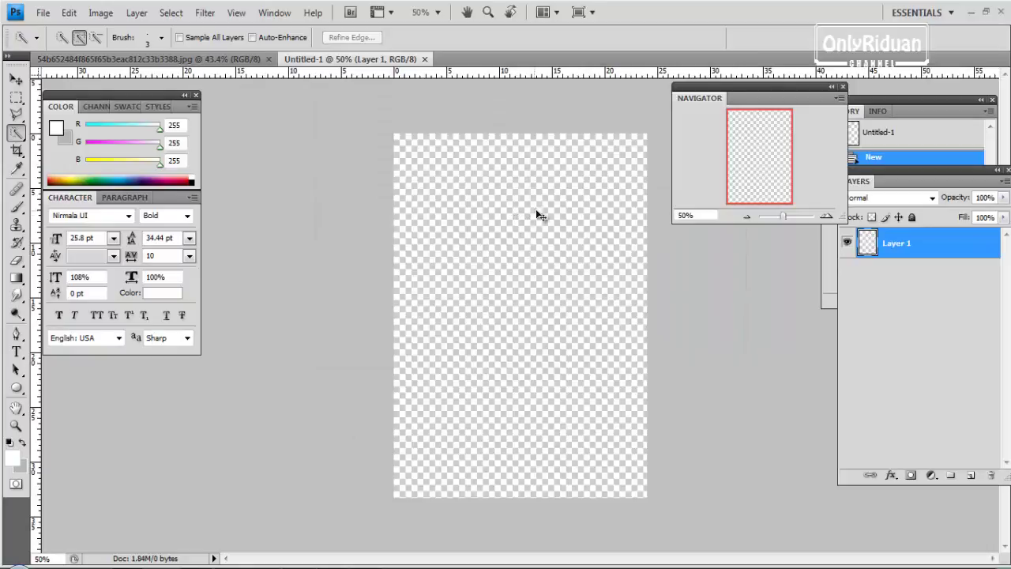
key(ctrl+v)
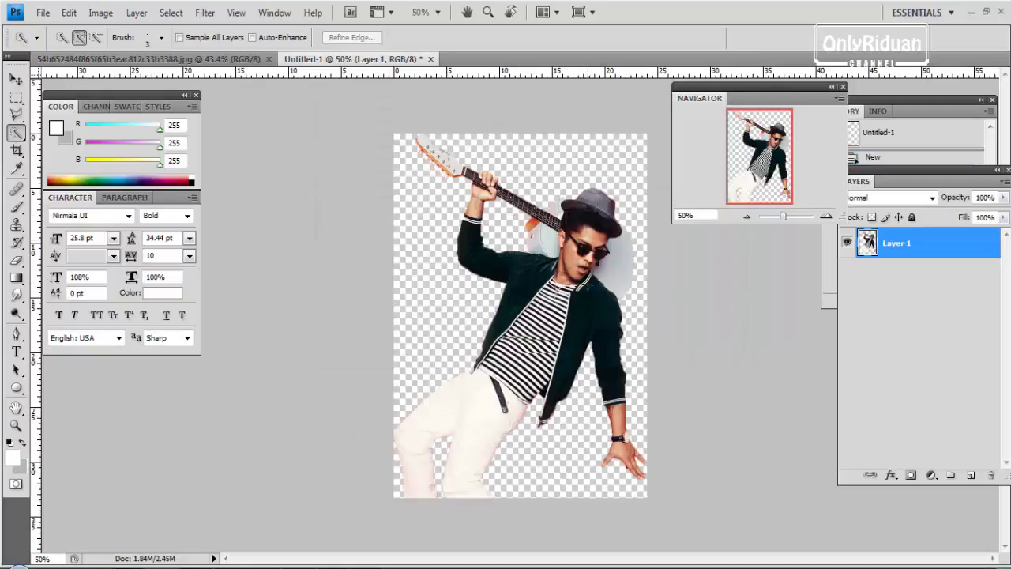
Start saving the cutout under a new file in the BAHAN BELAJAR folder, with PNG as the format.
click(43, 12)
click(86, 225)
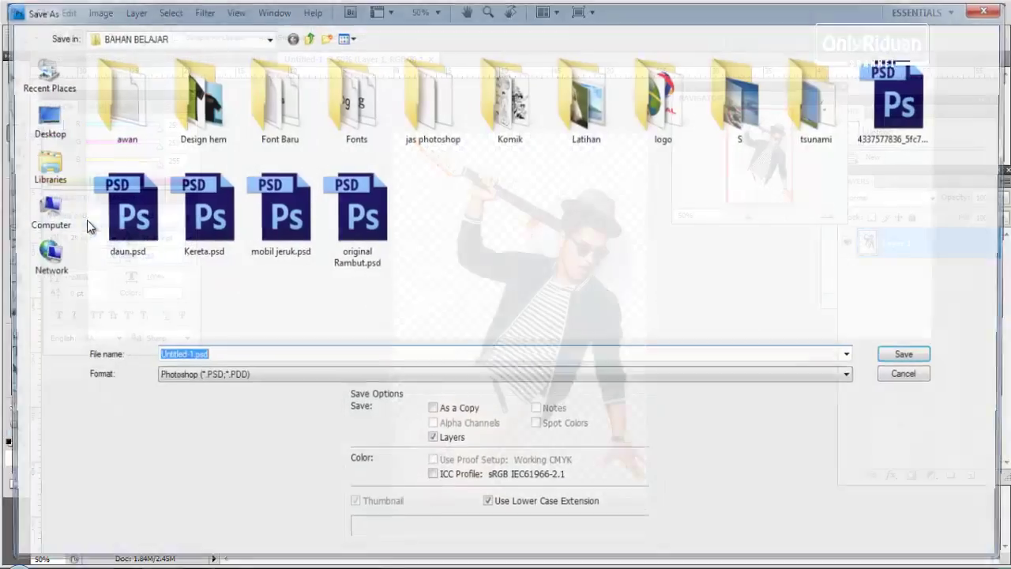
click(234, 379)
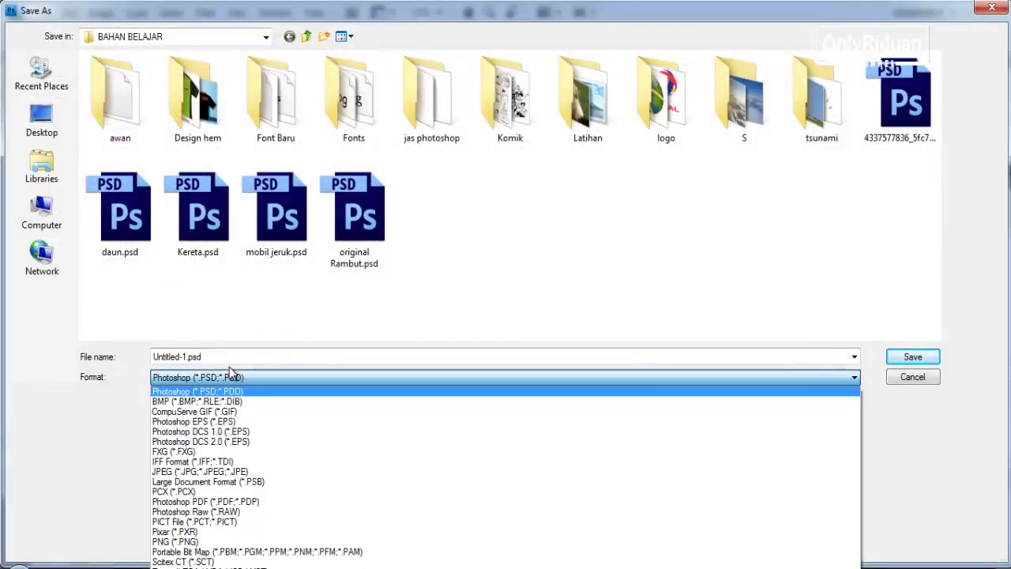
click(193, 542)
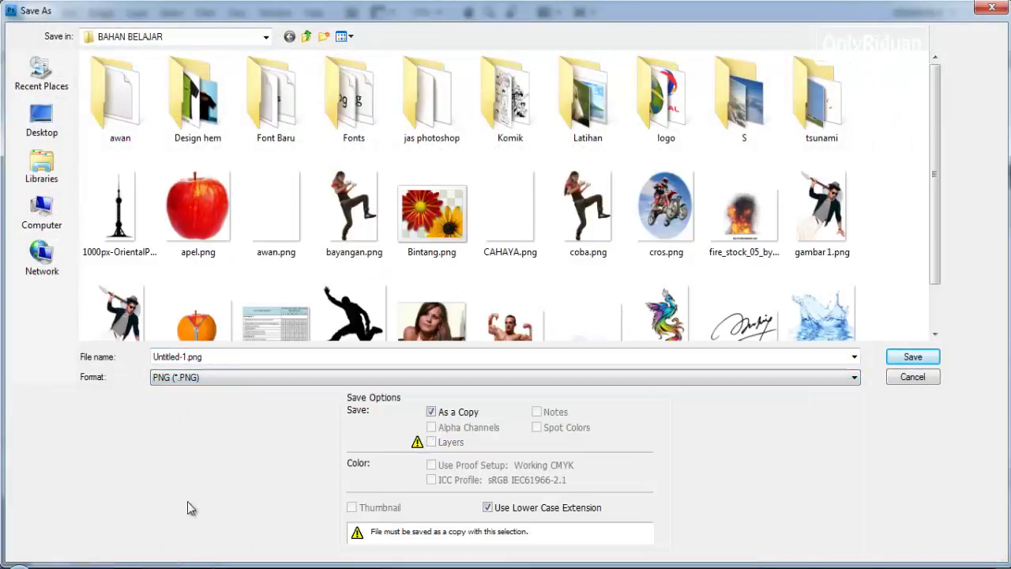
Name the file gmabar 3.png, reusing the name of the existing gmabar 2.png, and save it with interlacing set to None.
double_click(211, 356)
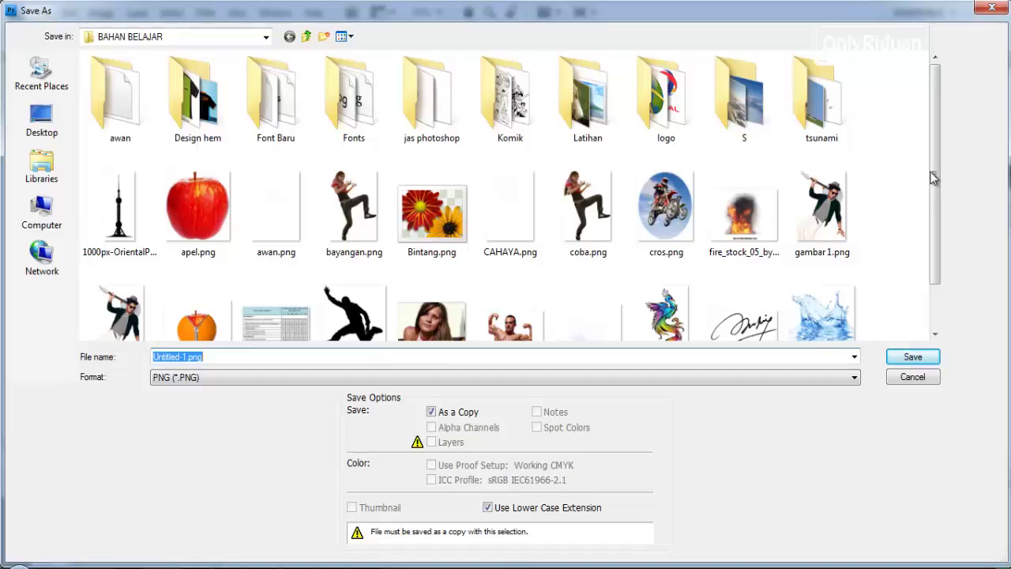
drag(933, 179, 940, 218)
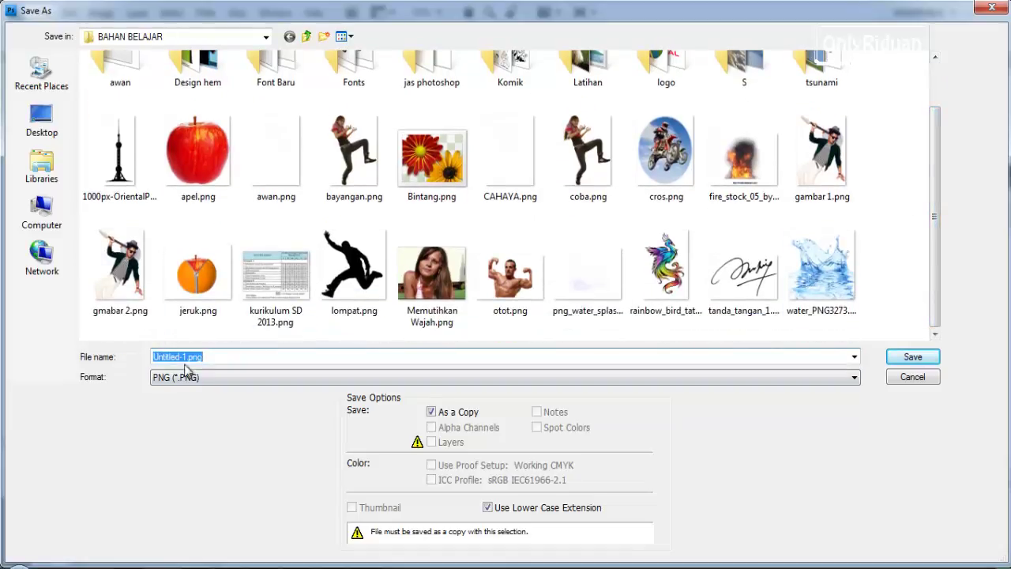
click(187, 356)
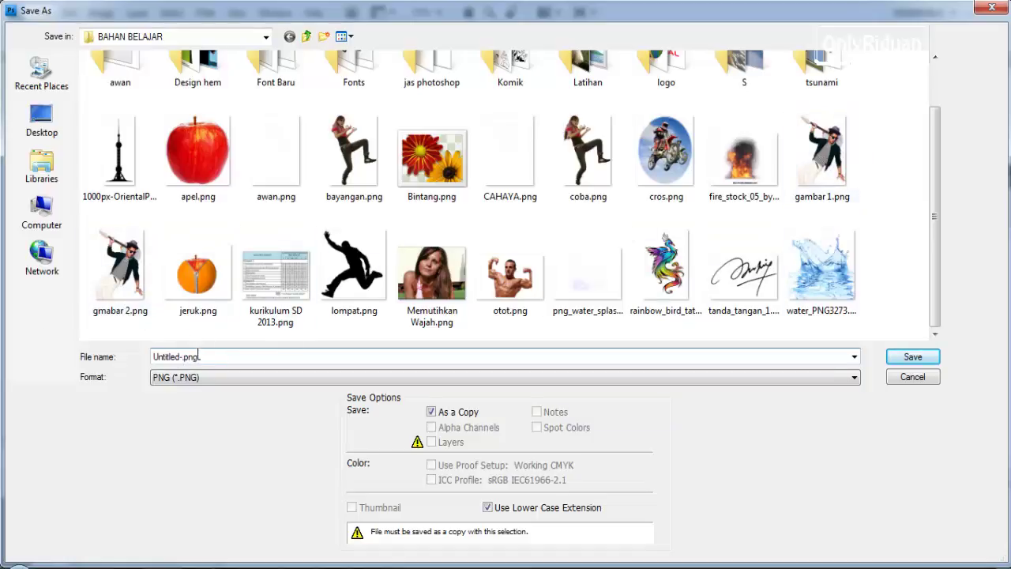
click(114, 286)
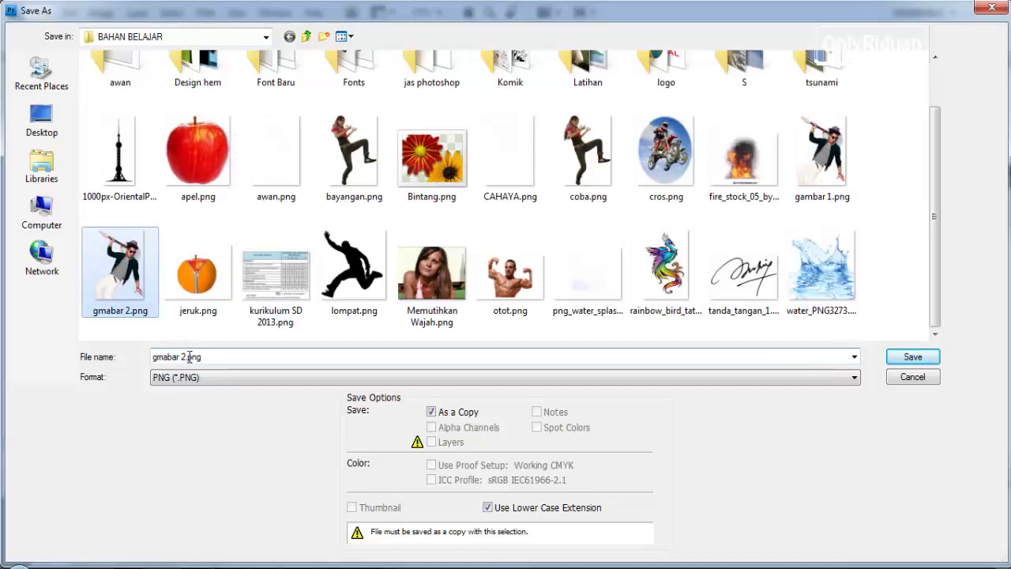
double_click(186, 354)
double_click(186, 354)
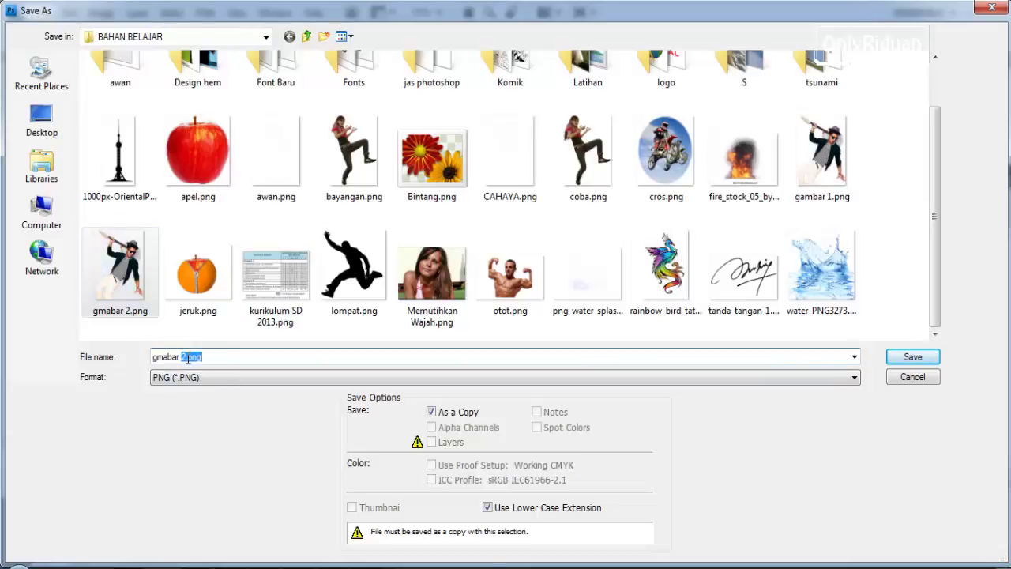
click(194, 356)
text(3)
click(912, 357)
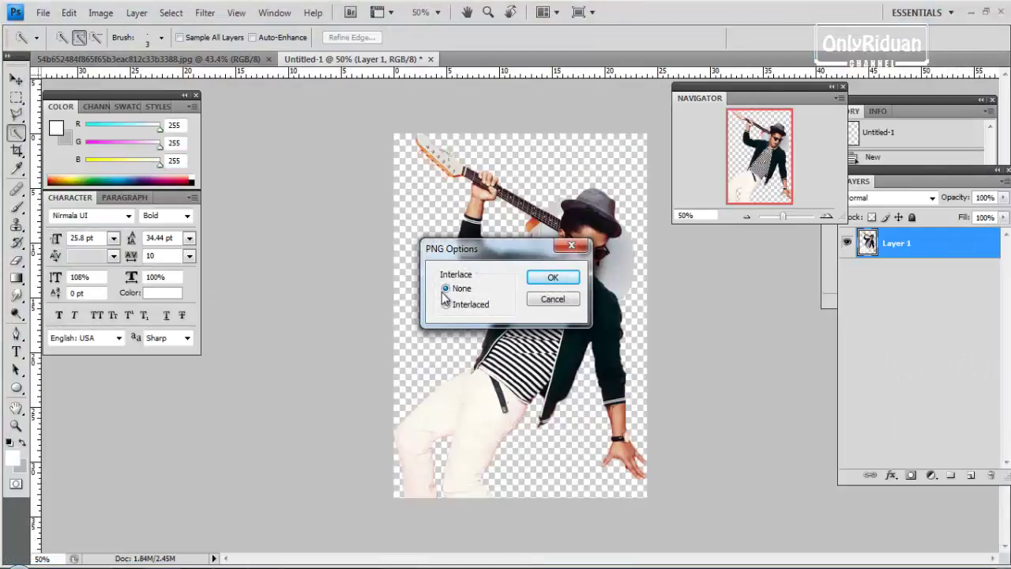
click(540, 277)
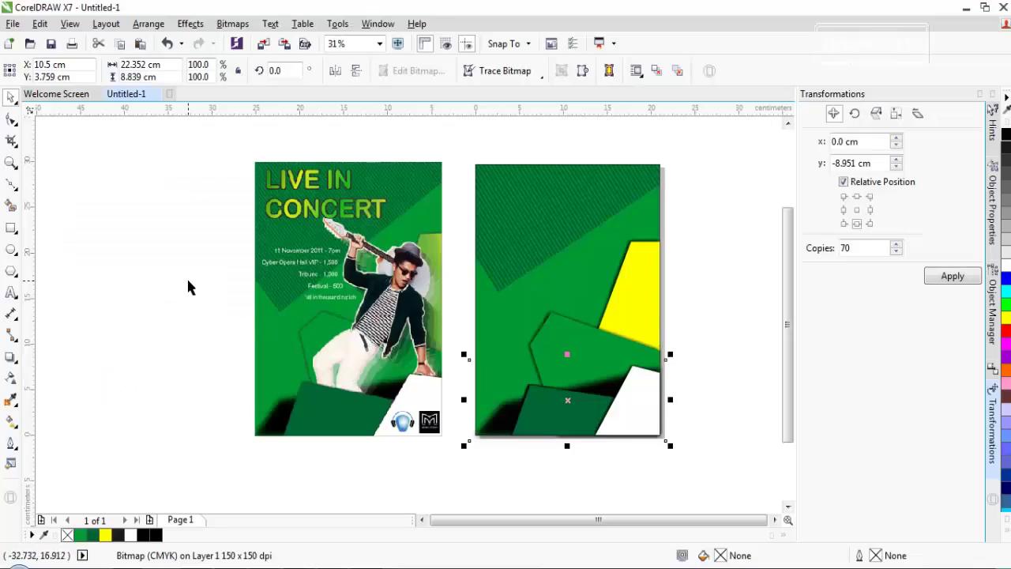
Import gmabar 3.png from the BAHAN BELAJAR folder and place it beside the poster page at about 13.2 × 18.3 cm.
click(188, 286)
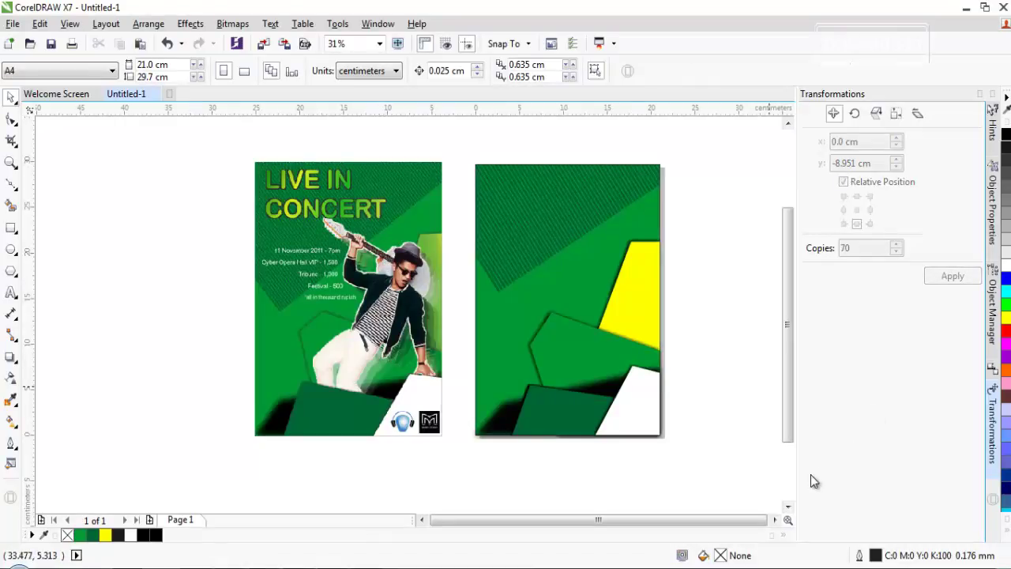
click(979, 94)
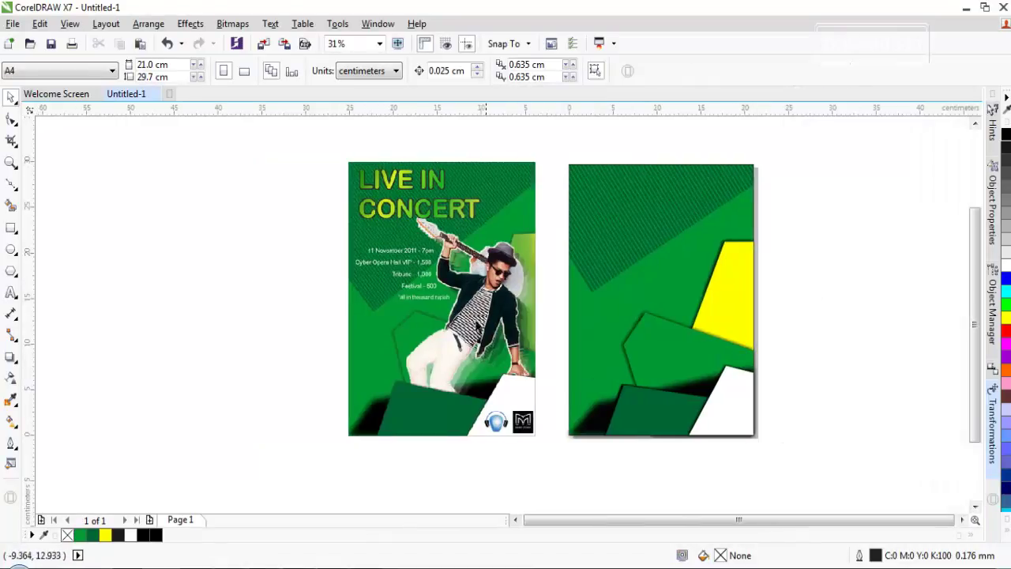
click(13, 24)
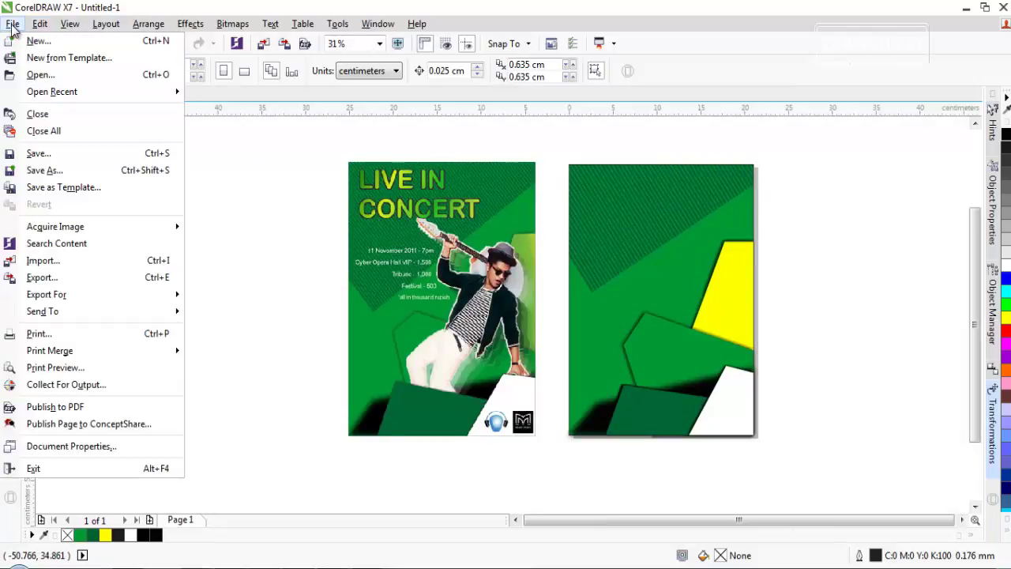
click(61, 259)
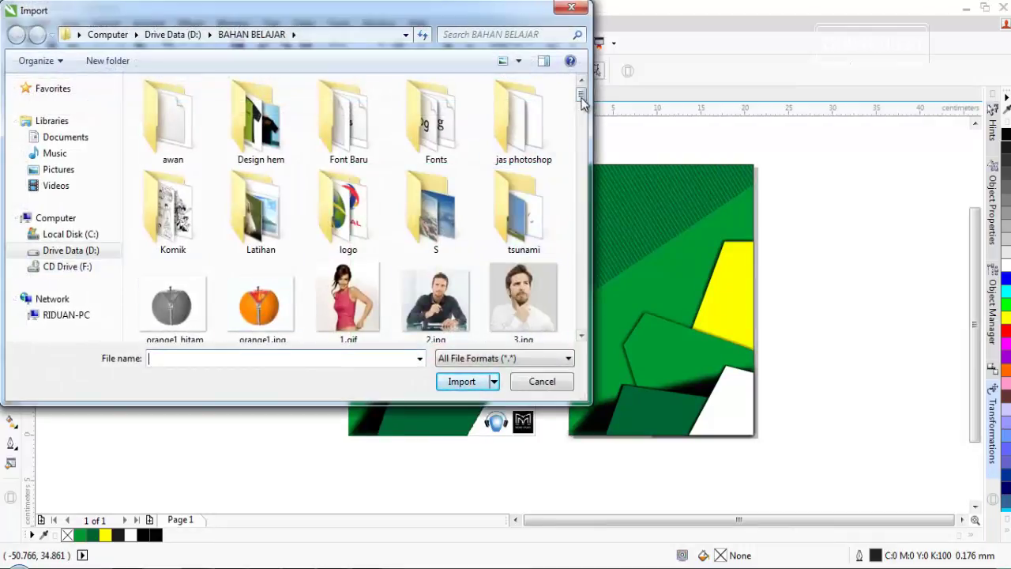
drag(581, 91, 581, 113)
click(530, 229)
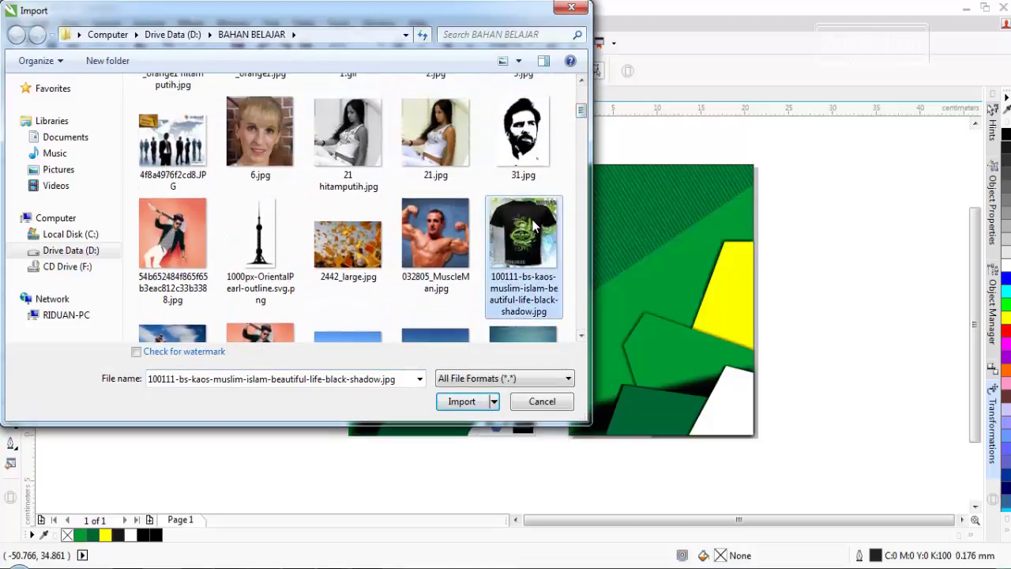
key(g)
click(283, 253)
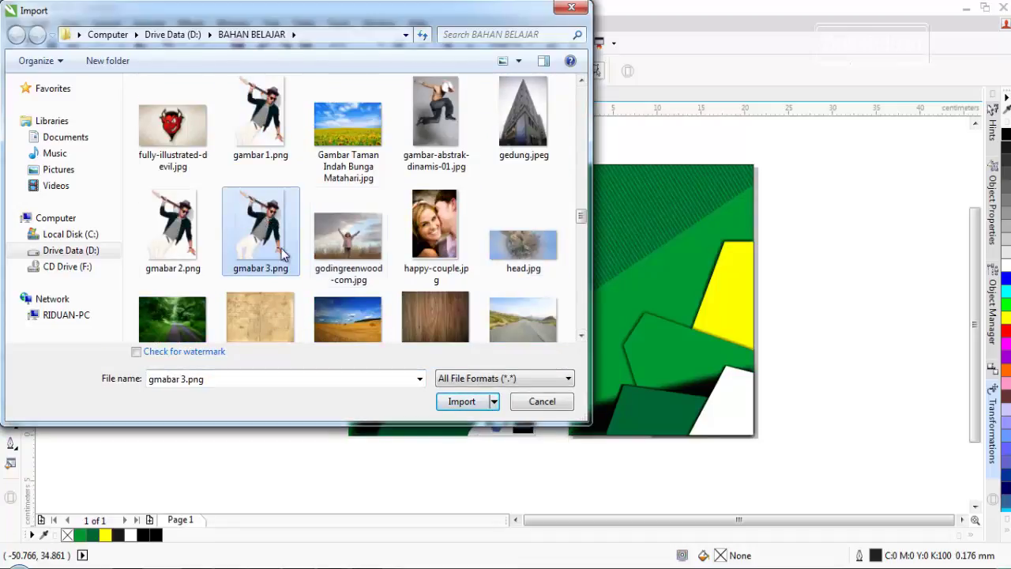
click(461, 401)
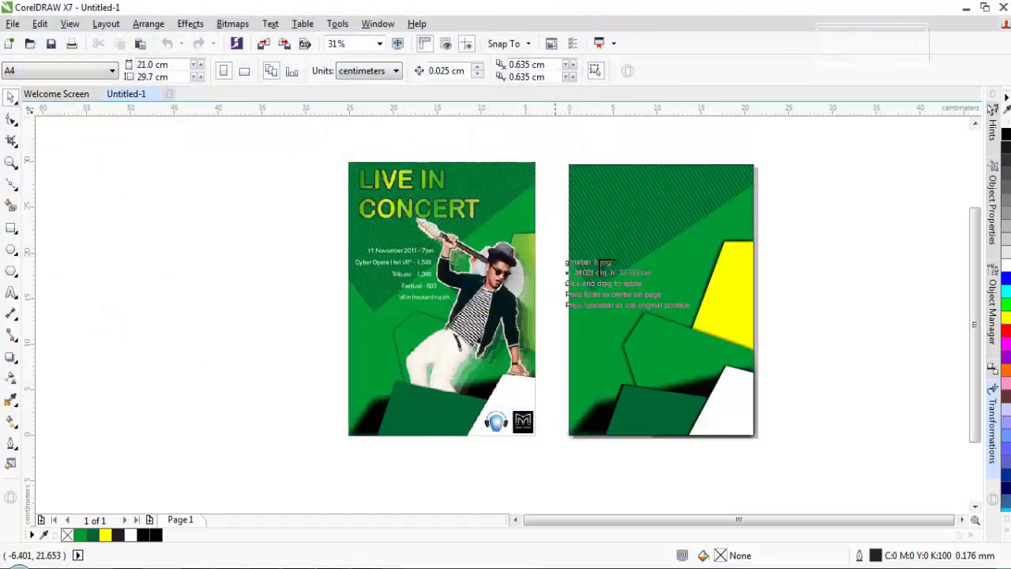
drag(779, 189, 844, 308)
click(961, 518)
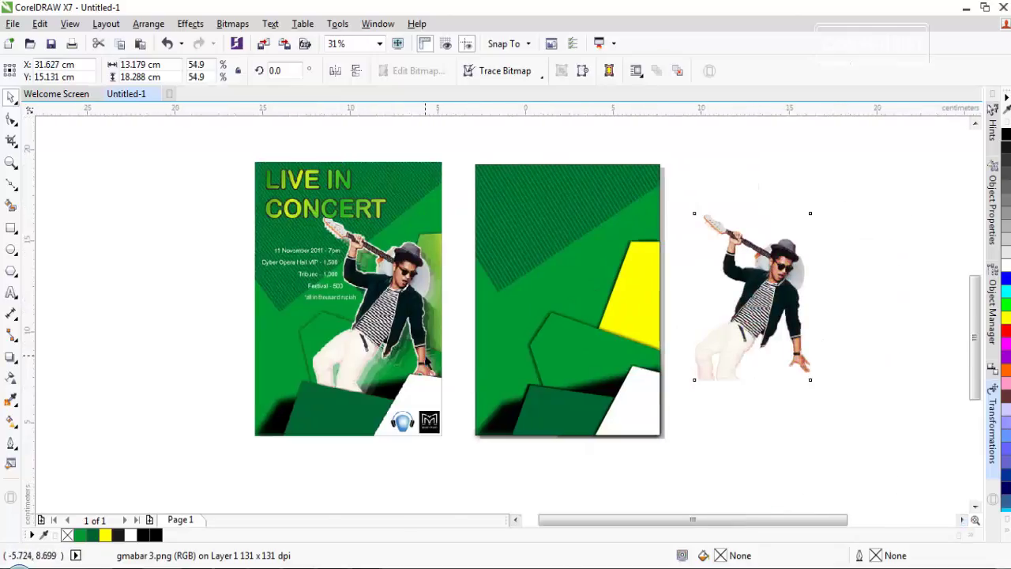
Reposition the guitarist cutout beside the poster page and delete the extra copy next to it.
scroll(424, 361, up, 3)
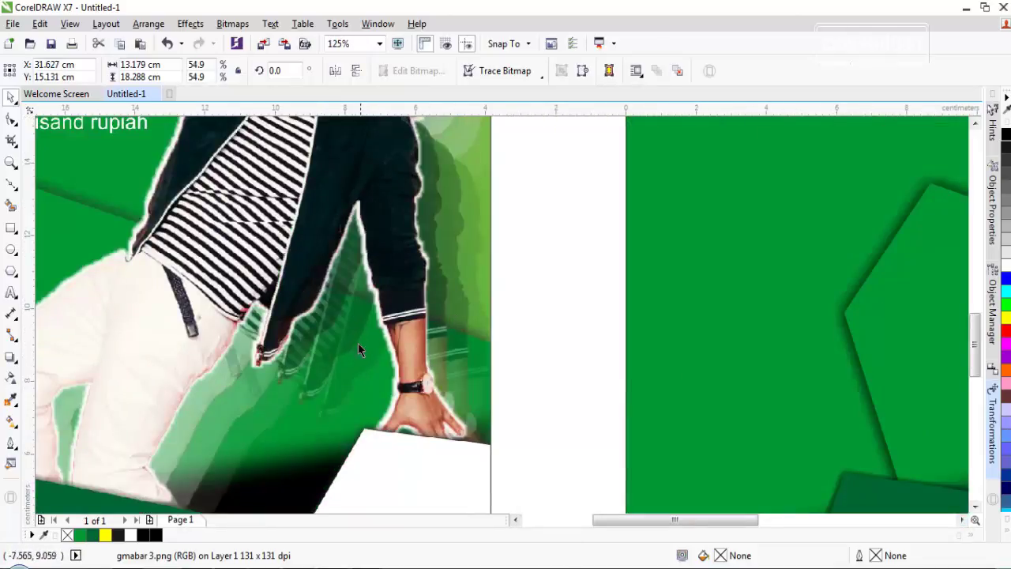
scroll(387, 333, down, 3)
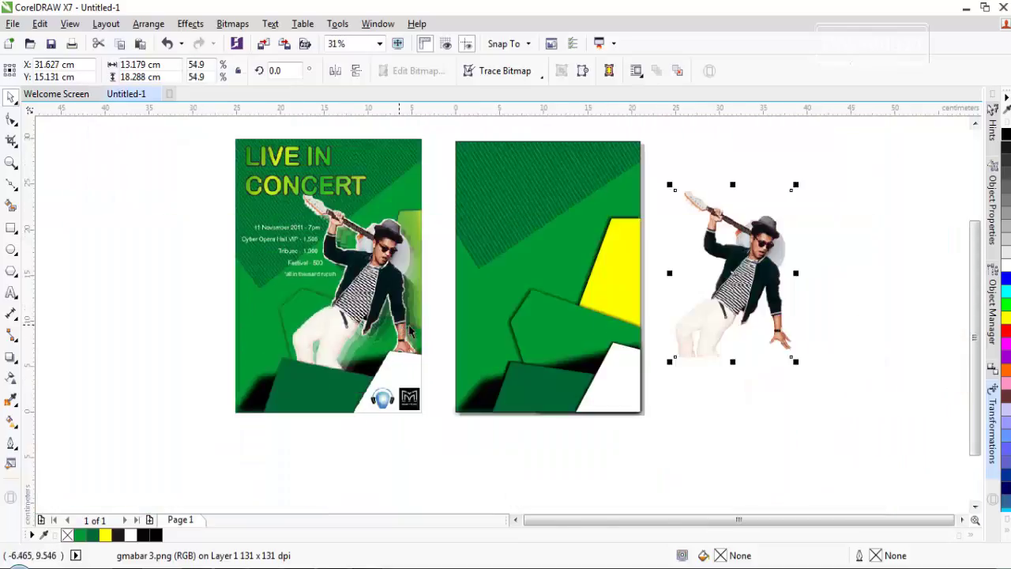
drag(751, 286, 746, 285)
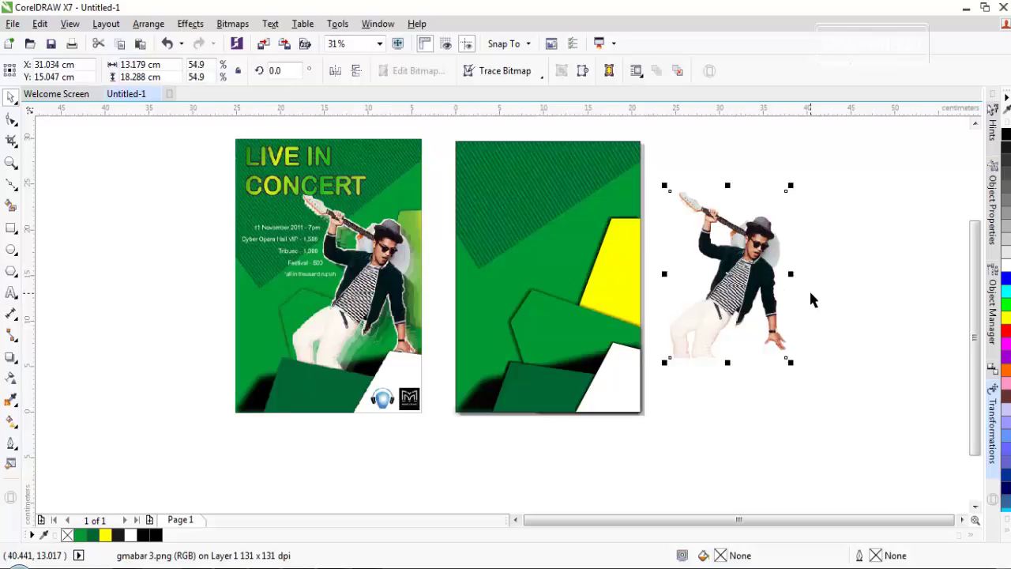
drag(727, 284, 867, 276)
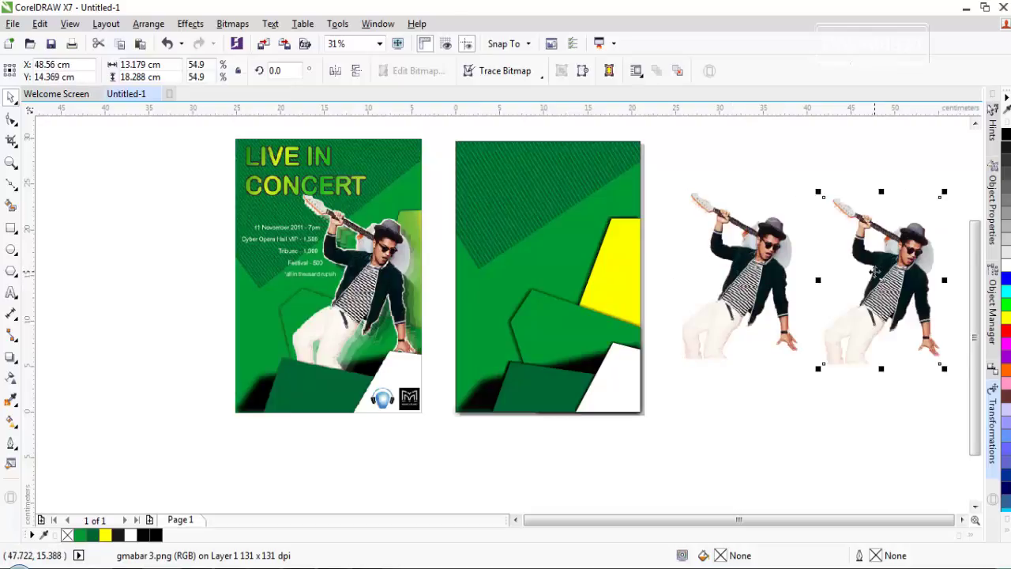
key(Delete)
Duplicate the guitarist cutout three times.
click(773, 290)
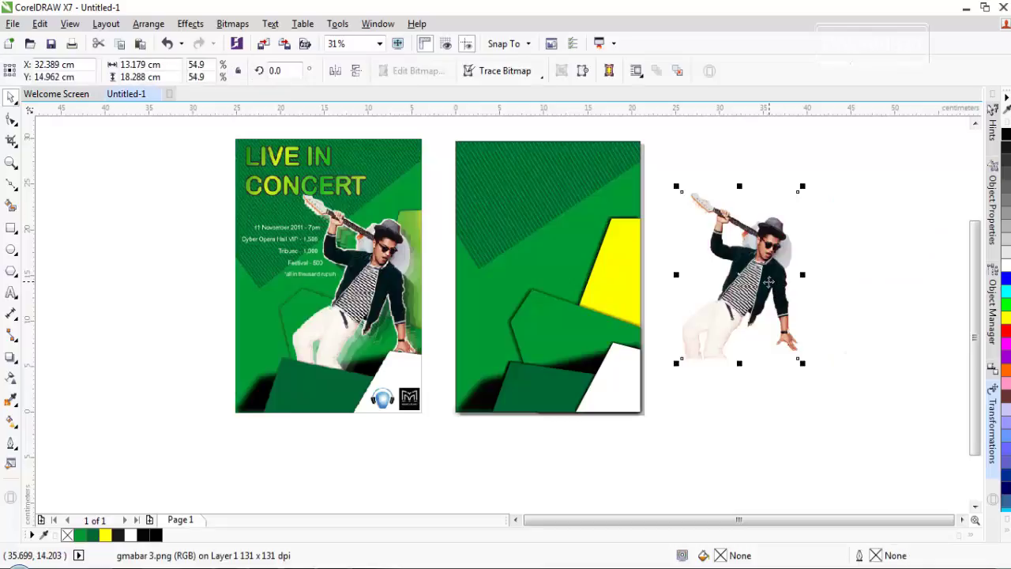
key(ctrl+d)
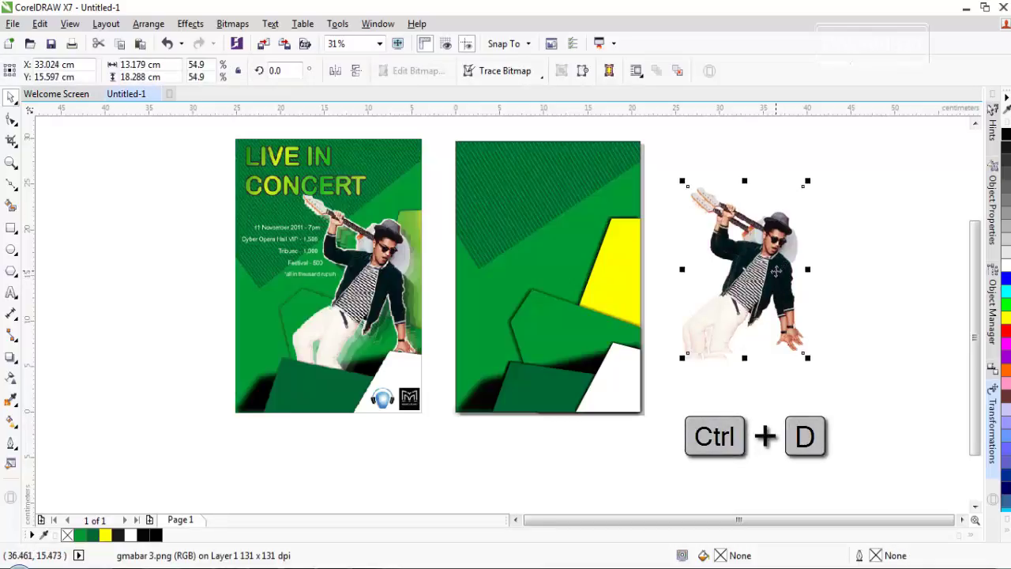
key(ctrl+d)
key(ctrl+d)
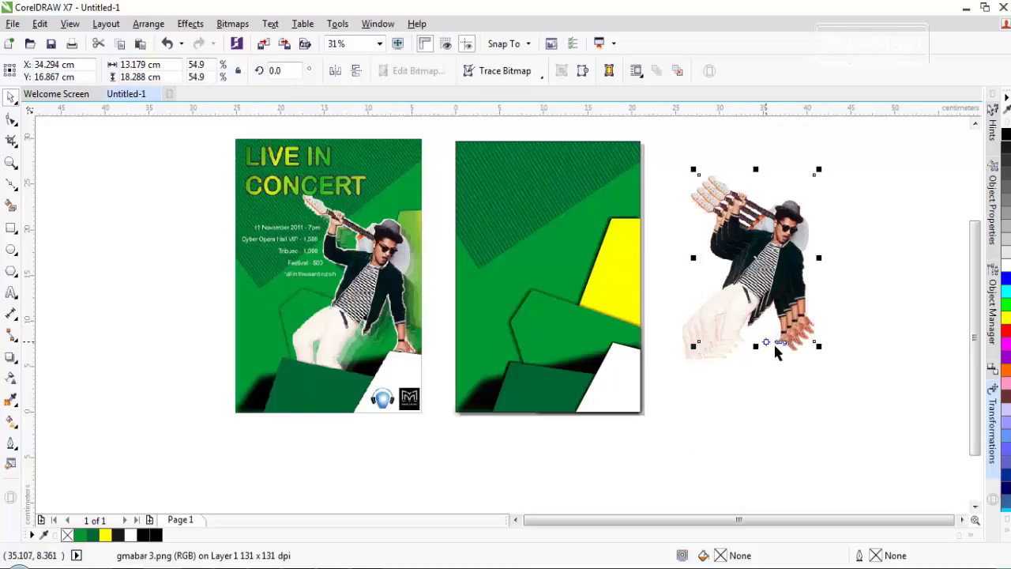
Select all four guitarist cutouts and align them by their left and bottom edges so they stack exactly.
click(811, 395)
drag(856, 405, 658, 161)
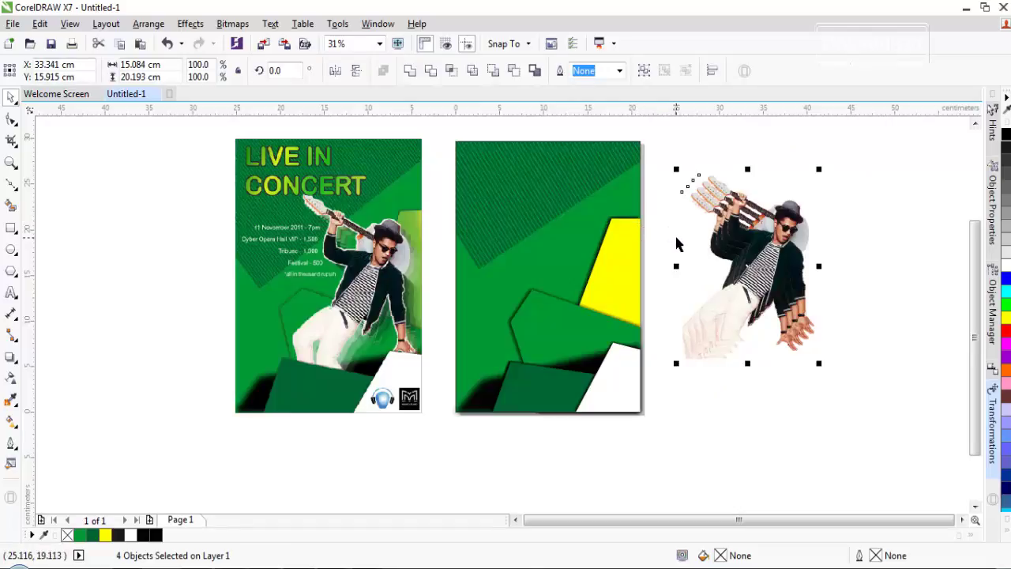
key(l)
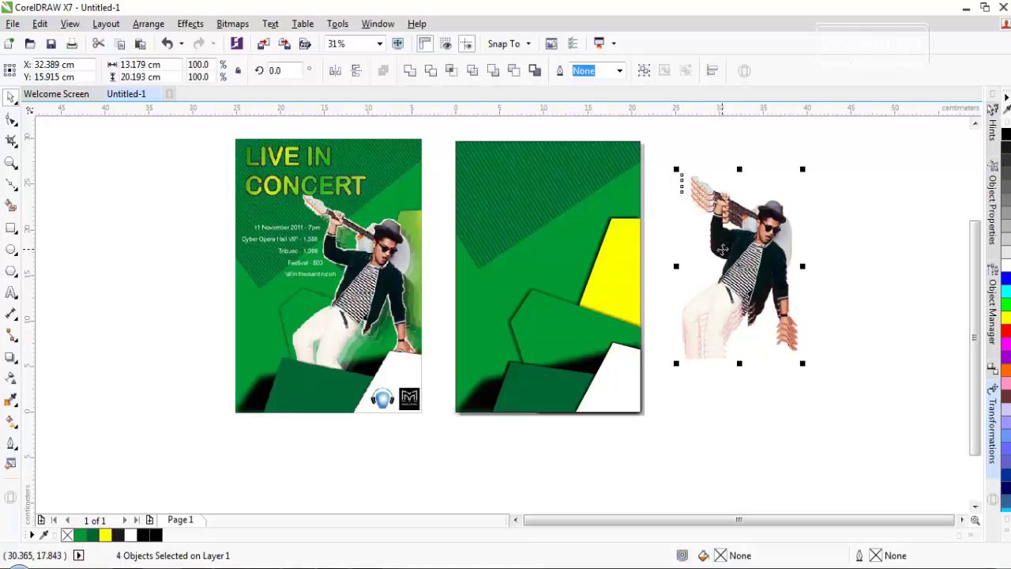
key(b)
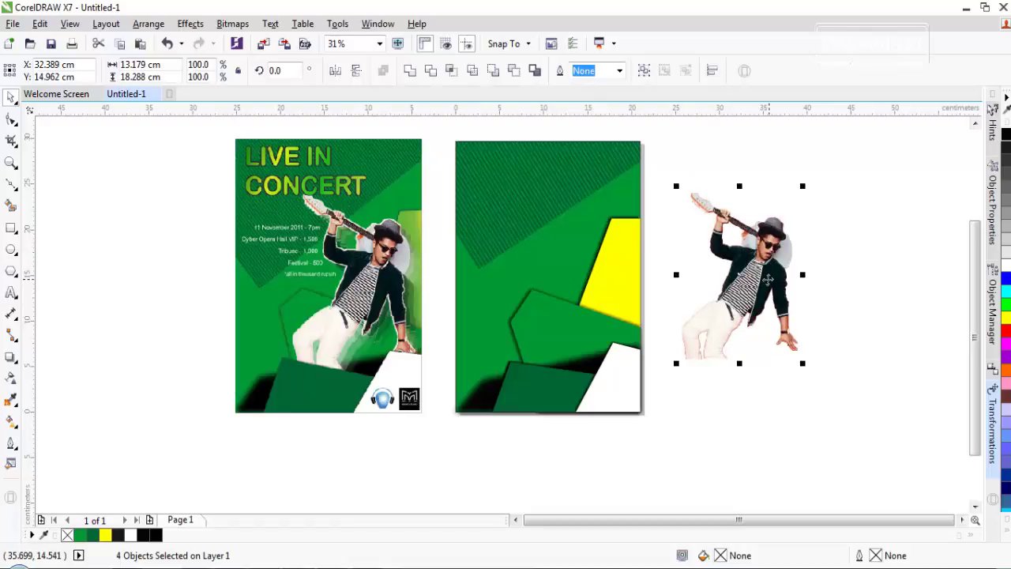
Nudge the topmost guitarist copy about 1 cm to the left of the stacked copies.
scroll(759, 261, up, 1)
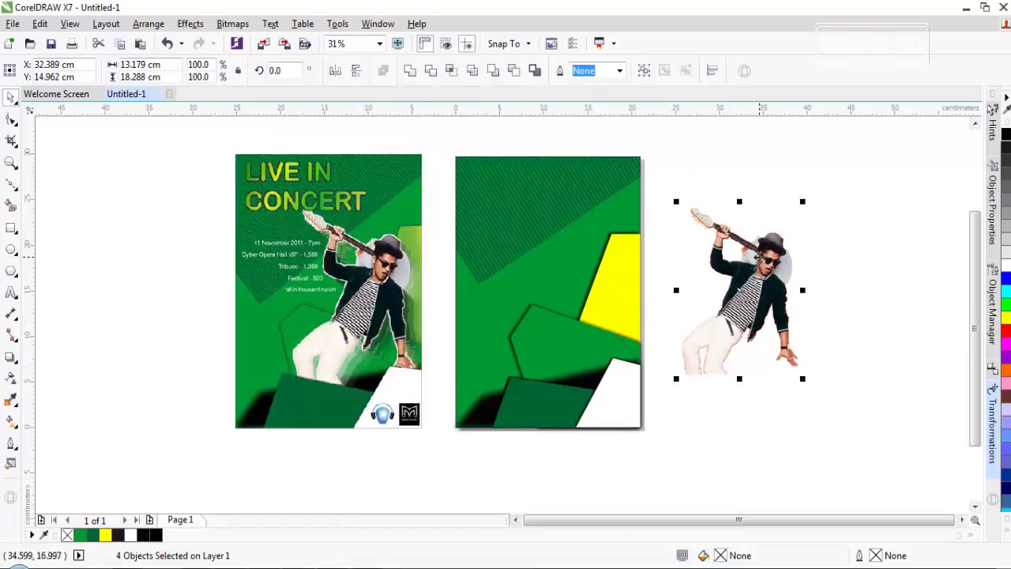
scroll(774, 316, up, 1)
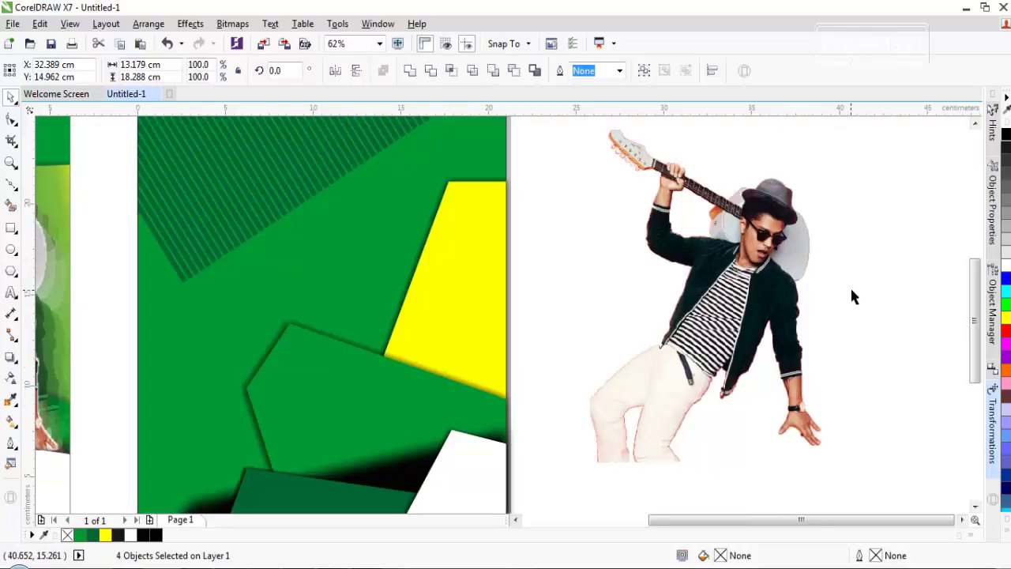
click(857, 348)
click(797, 313)
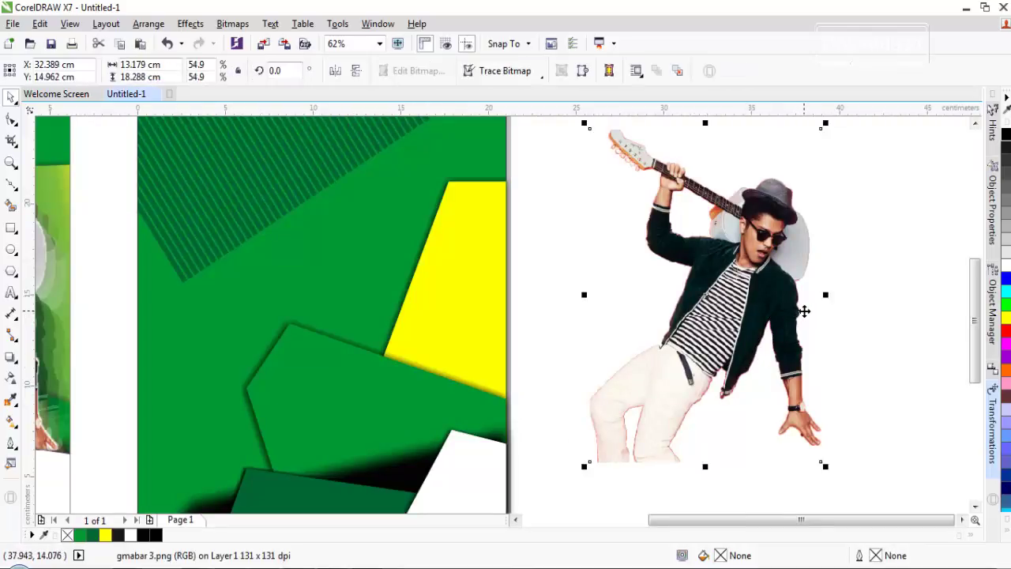
key(Left)
key(Left)
key(Left)
key(Left)
key(Left)
key(Left)
key(Left)
key(Left)
key(Left)
key(Left)
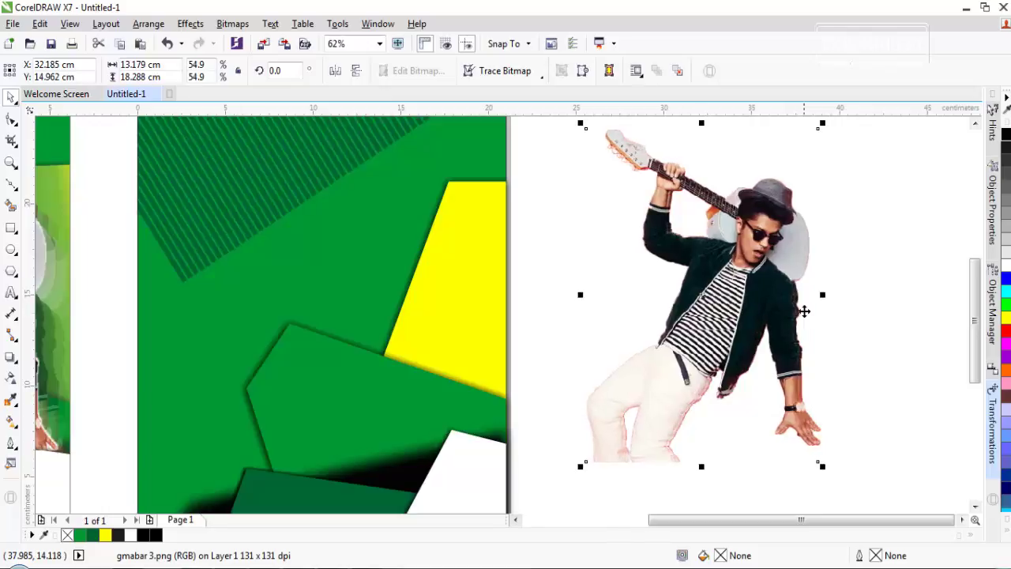
key(Left)
key(Left)
key(Left)
key(Left)
key(Left)
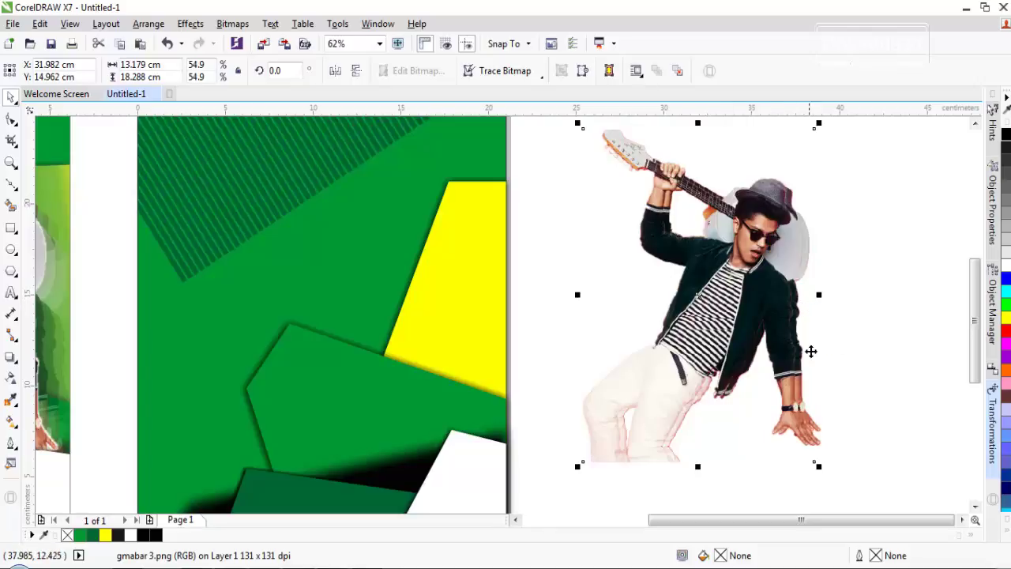
key(Left)
key(Left)
key(Left)
key(Left)
key(Left)
key(Left)
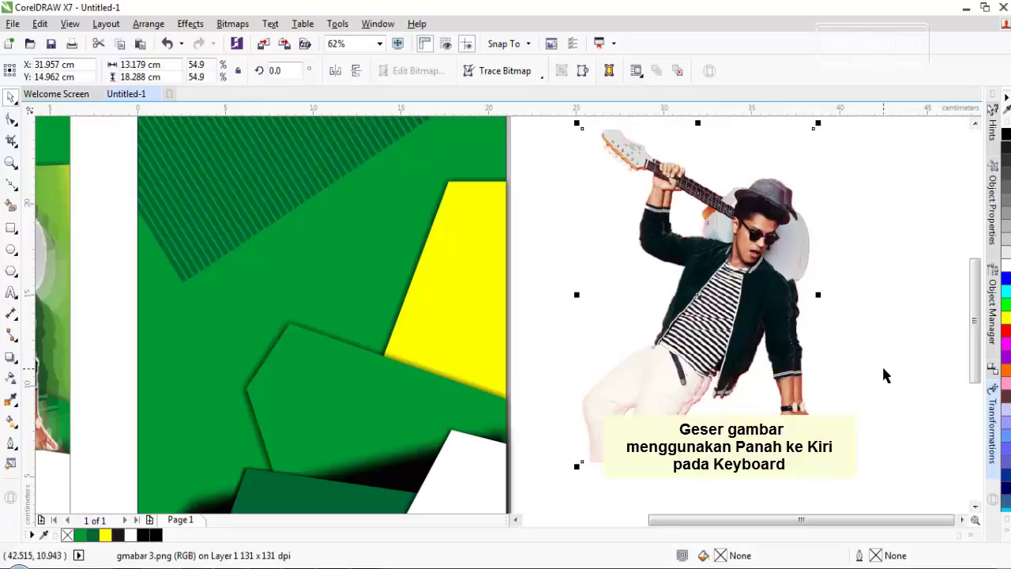
key(Left)
key(Left)
key(Left)
key(Left)
key(Left)
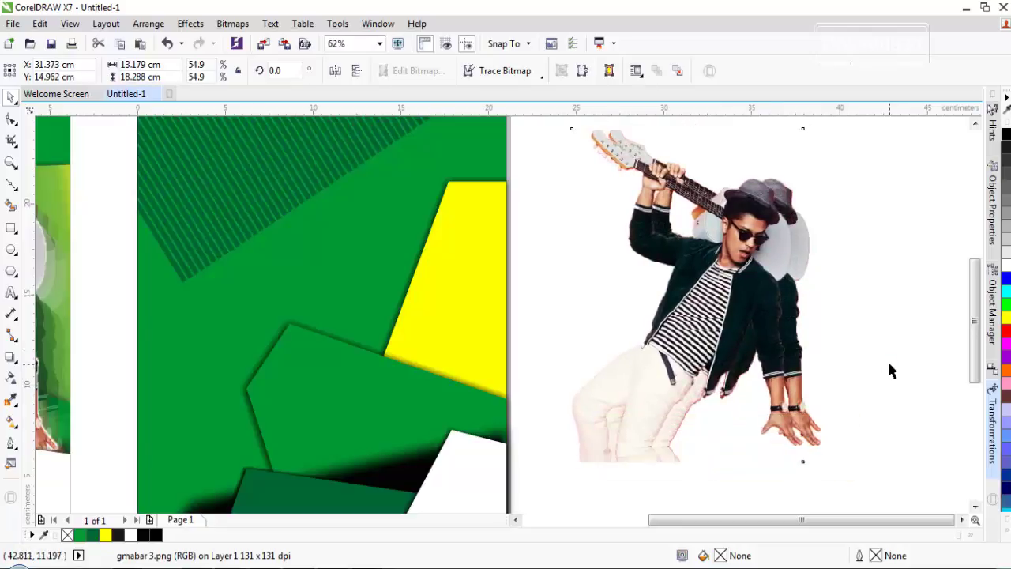
key(Left)
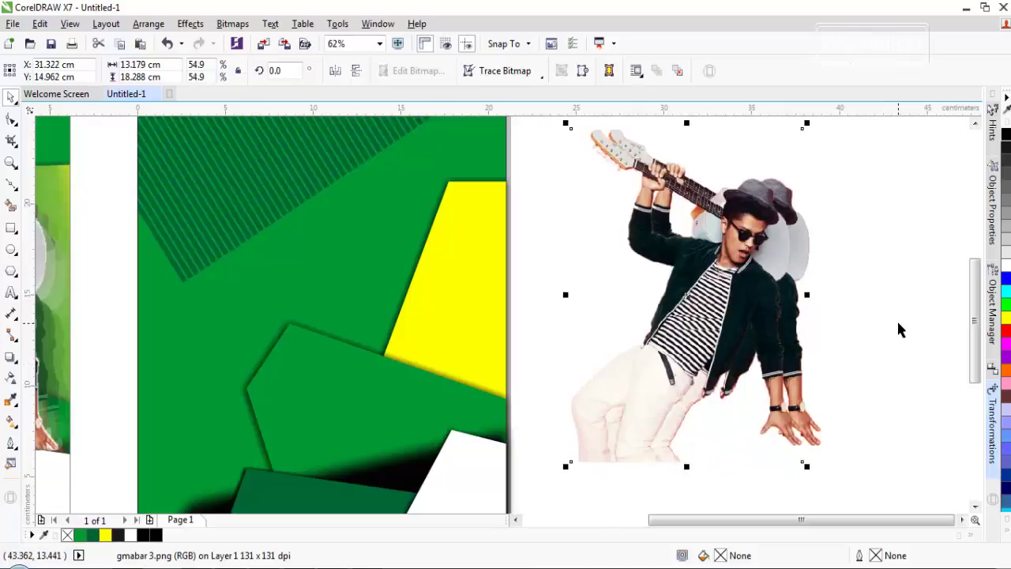
Space the stacked copies of the guitarist photo horizontally behind the front one, centred at about X 31.7, 32.0 and 32.4 cm.
key(Tab)
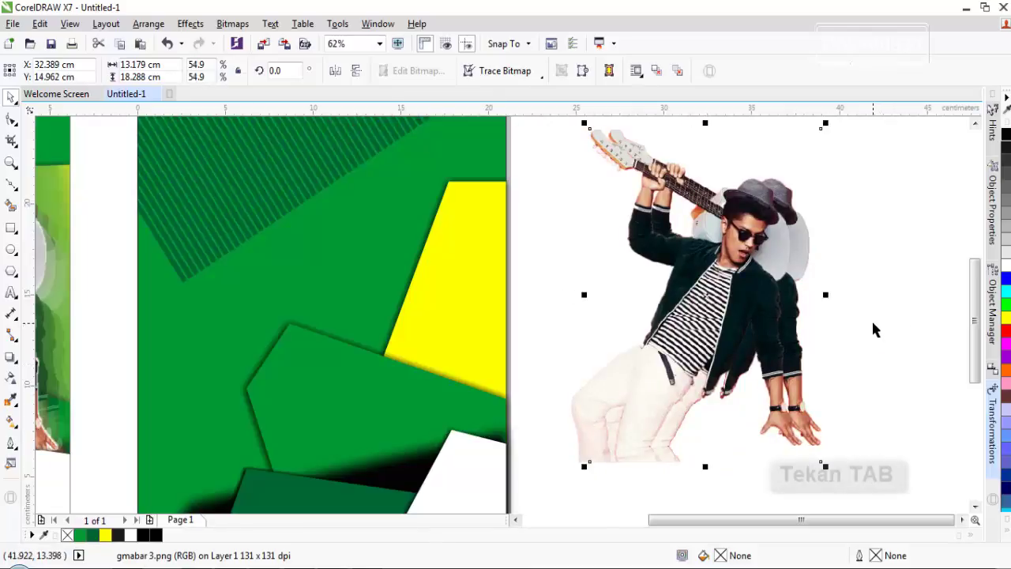
key(Tab)
key(Tab)
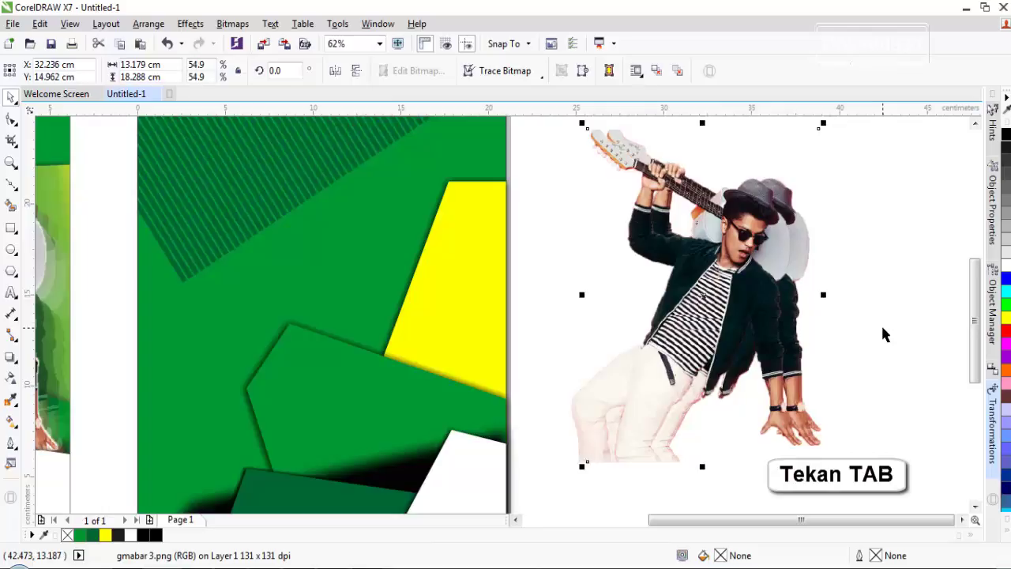
key(Tab)
key(Tab)
key(Tab)
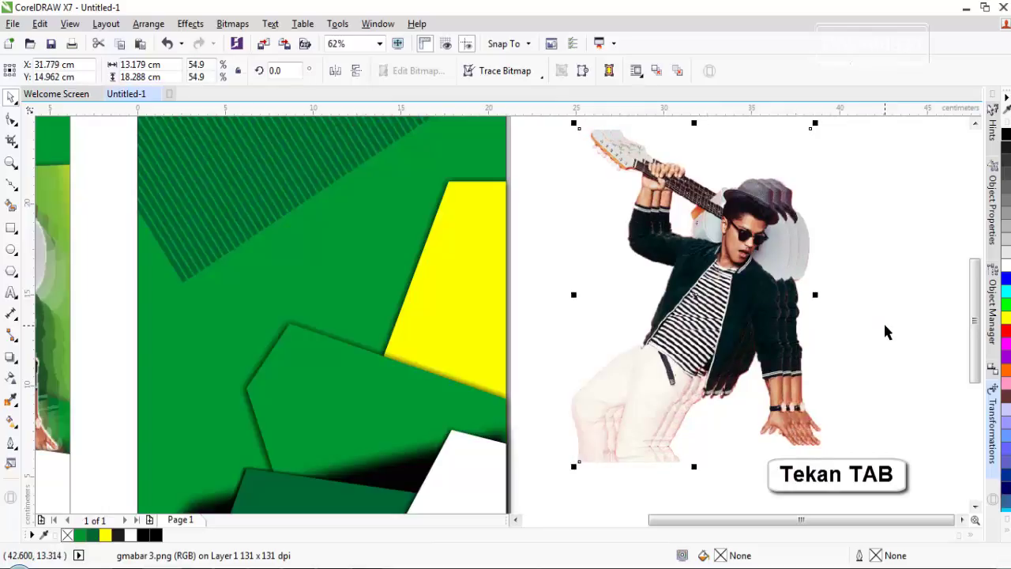
key(Tab)
key(Tab)
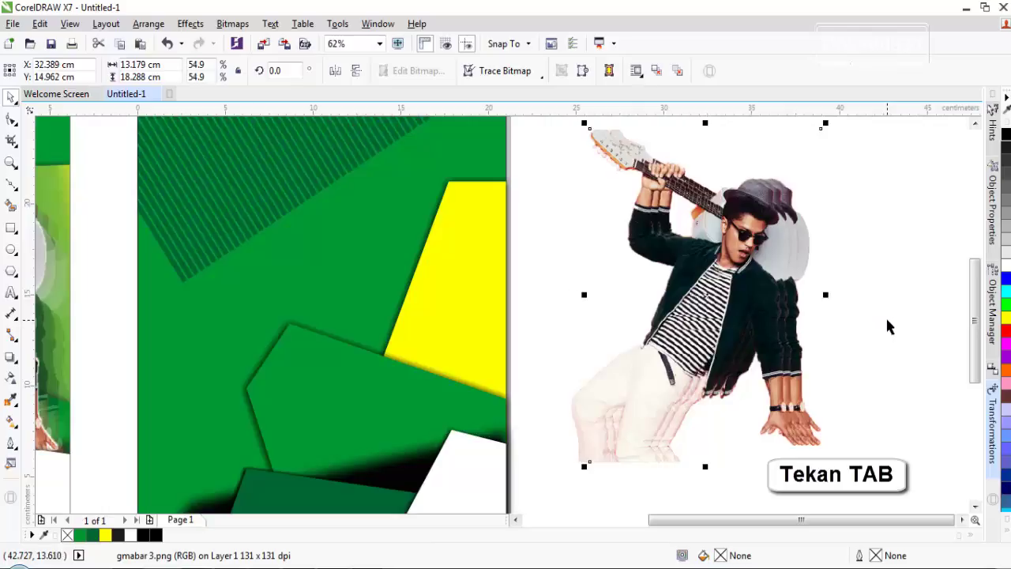
key(Tab)
key(Tab)
key(Tab)
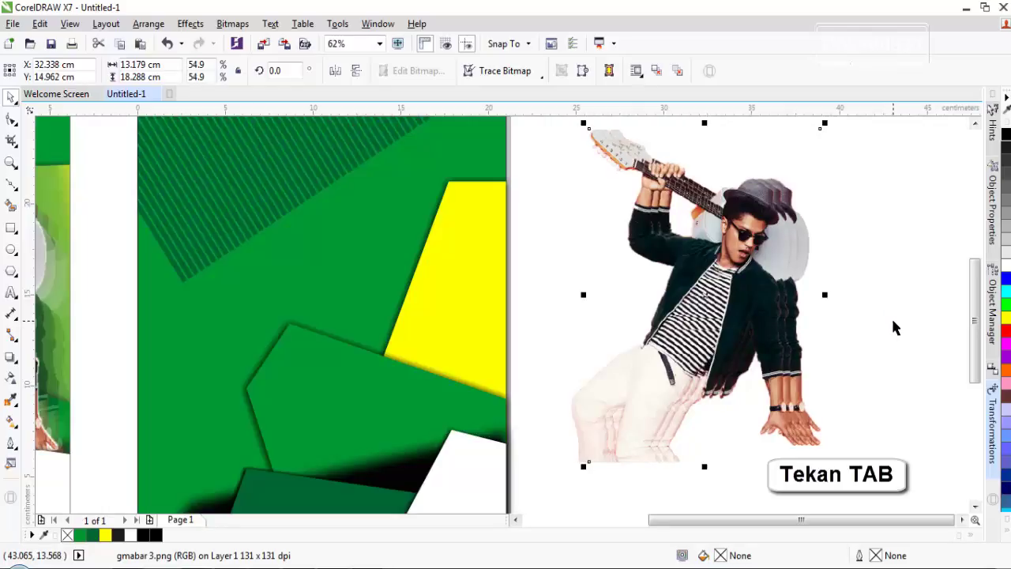
key(Tab)
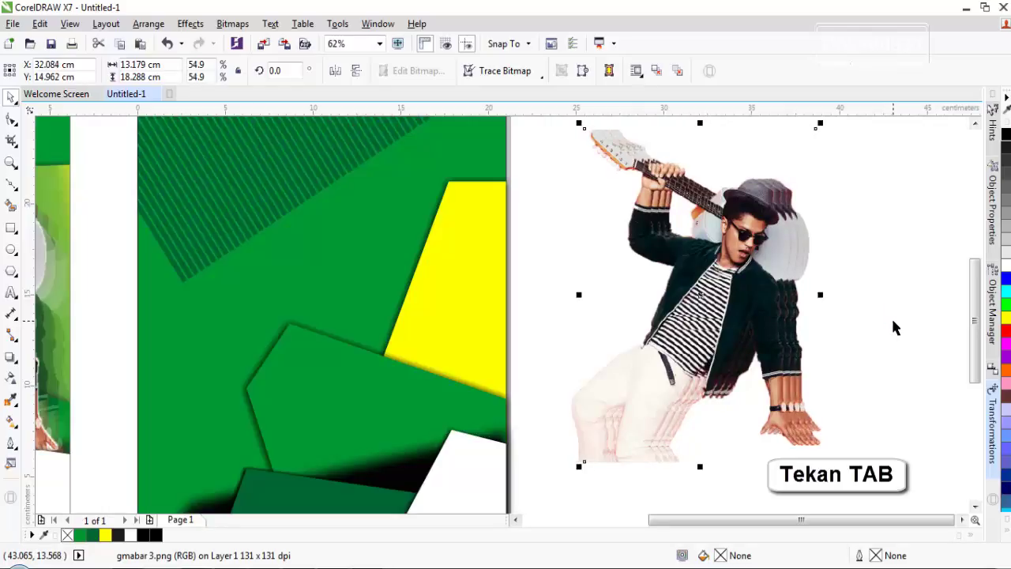
key(Tab)
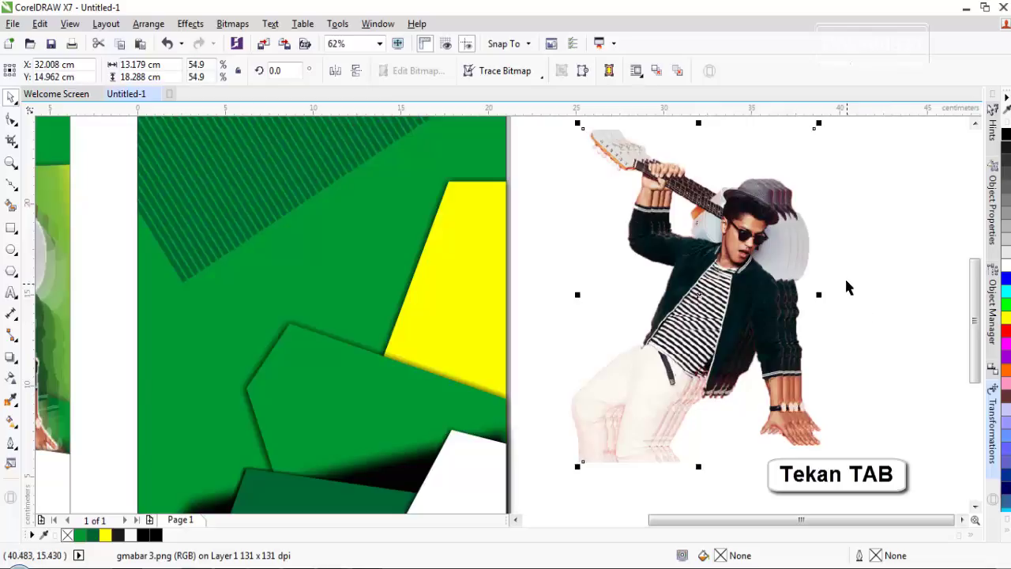
click(907, 272)
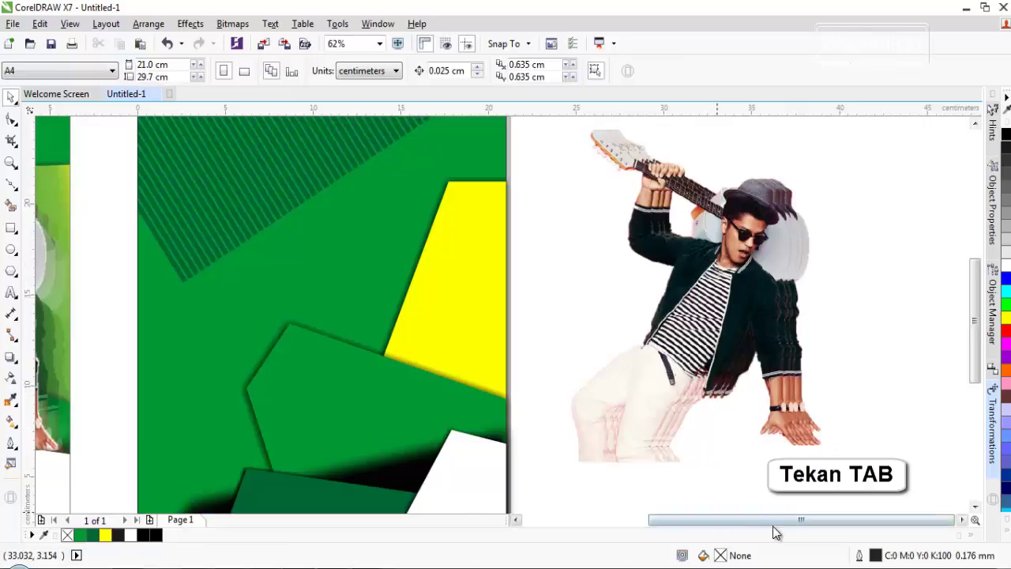
Apply a uniform transparency of 70 to the photo copy closest behind the front guitarist.
drag(774, 519, 751, 520)
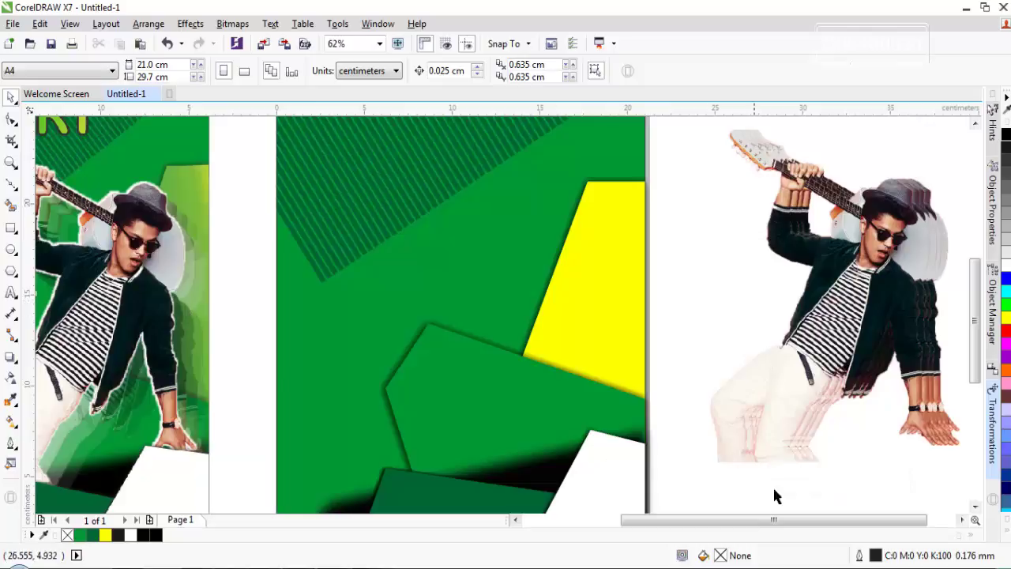
drag(817, 521, 846, 521)
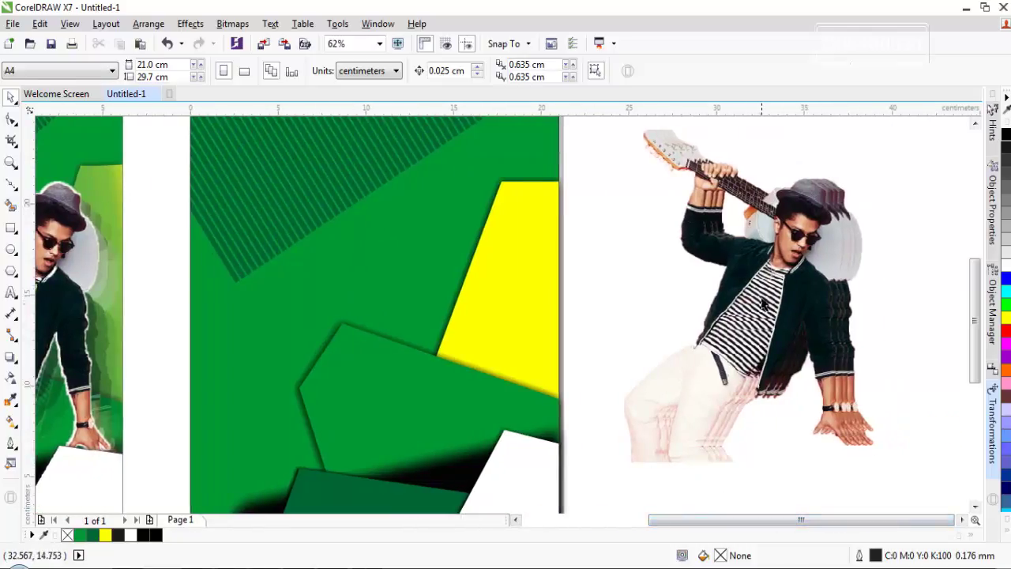
click(762, 297)
drag(763, 297, 770, 297)
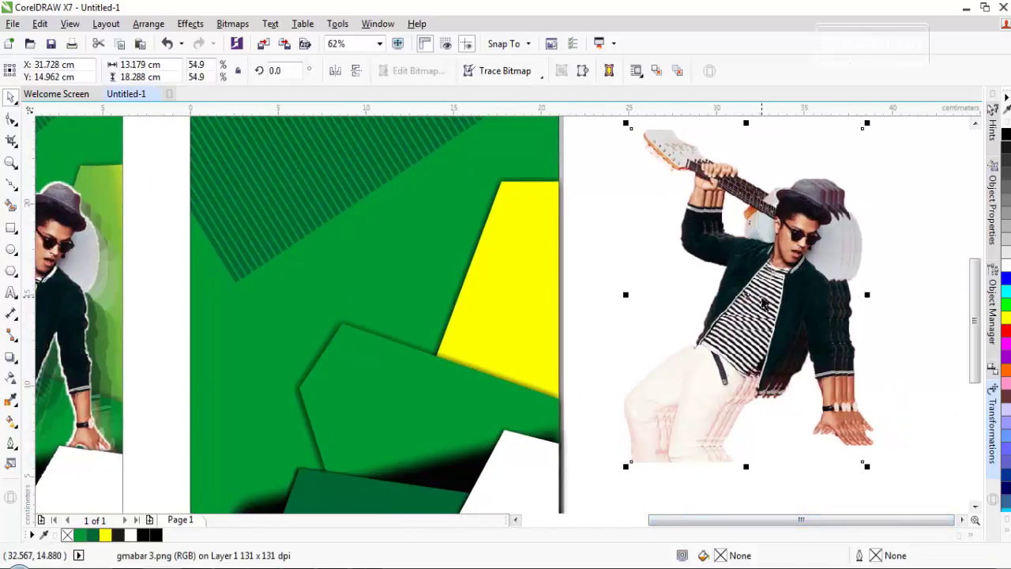
click(11, 382)
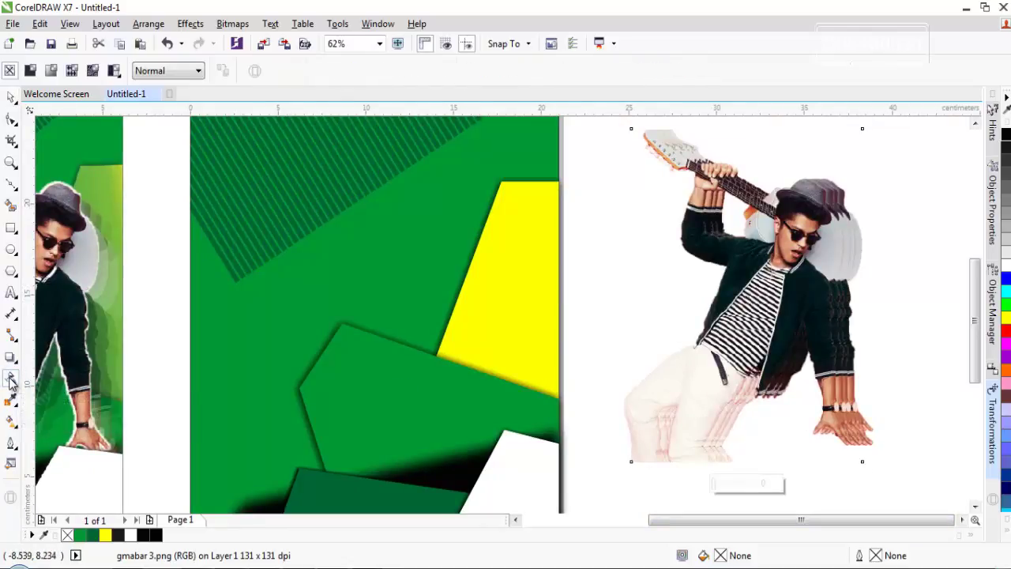
click(31, 71)
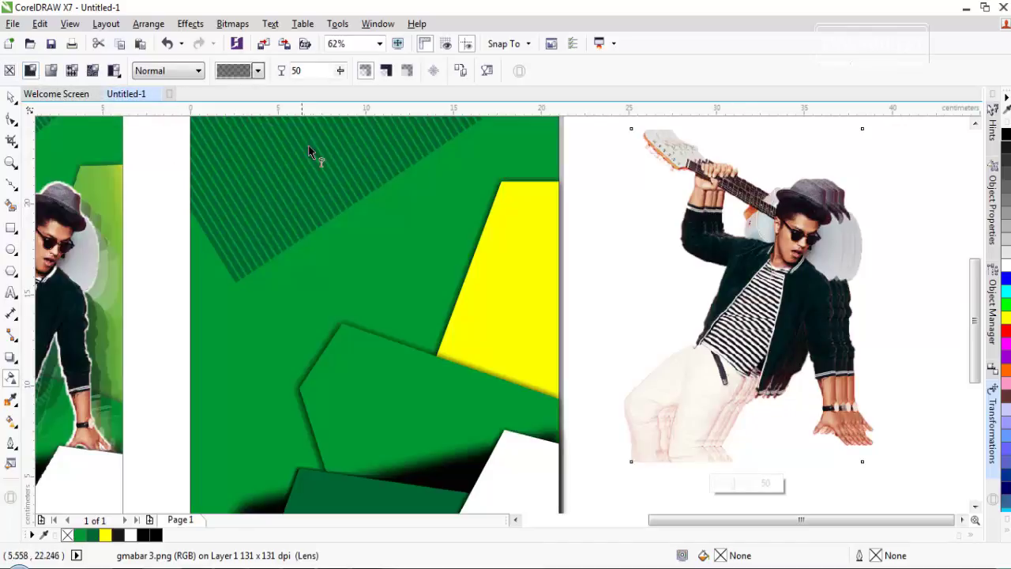
double_click(313, 71)
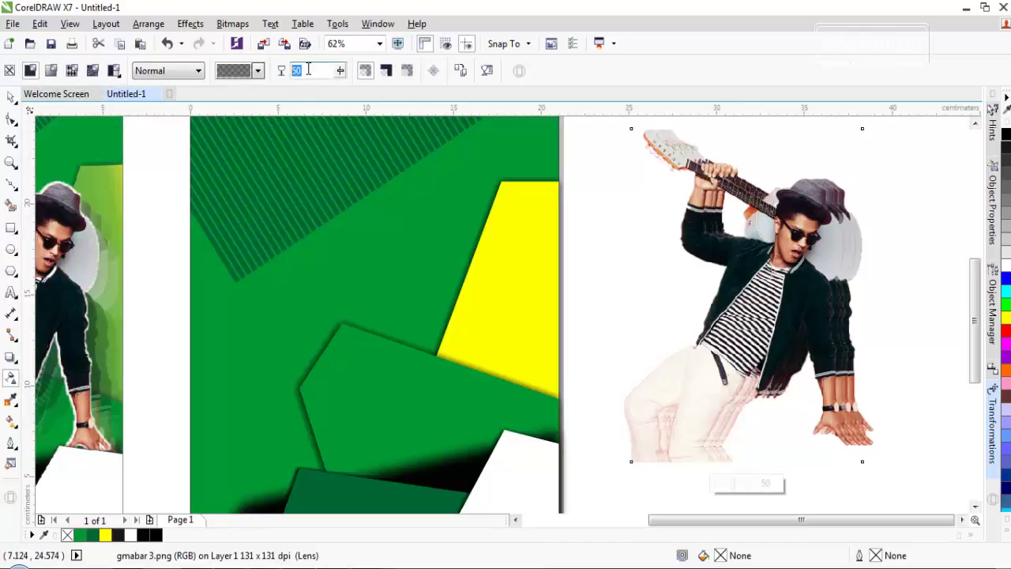
text(70)
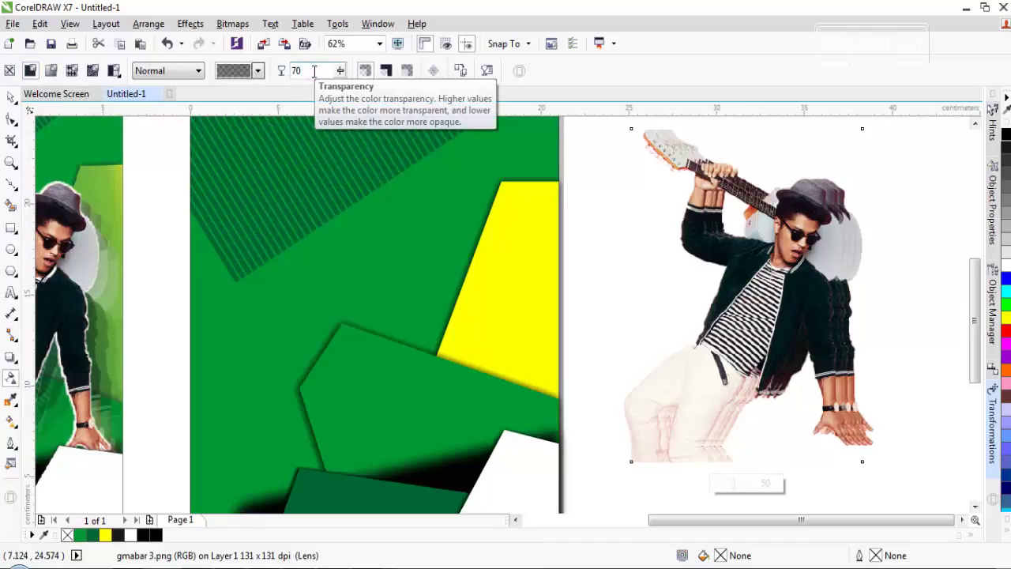
key(Return)
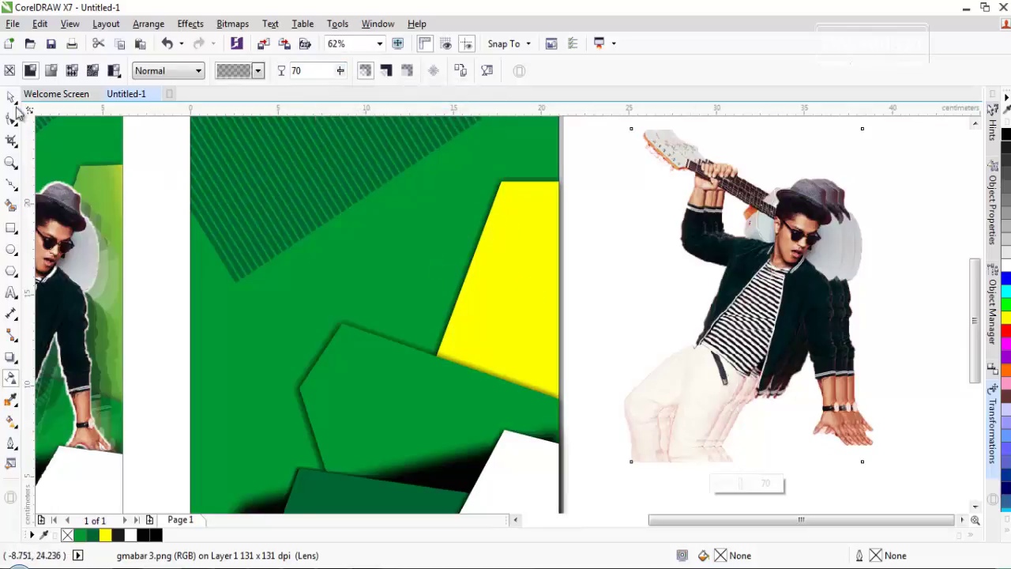
Apply a uniform transparency of 85 to the middle copy of the guitarist photo.
click(15, 98)
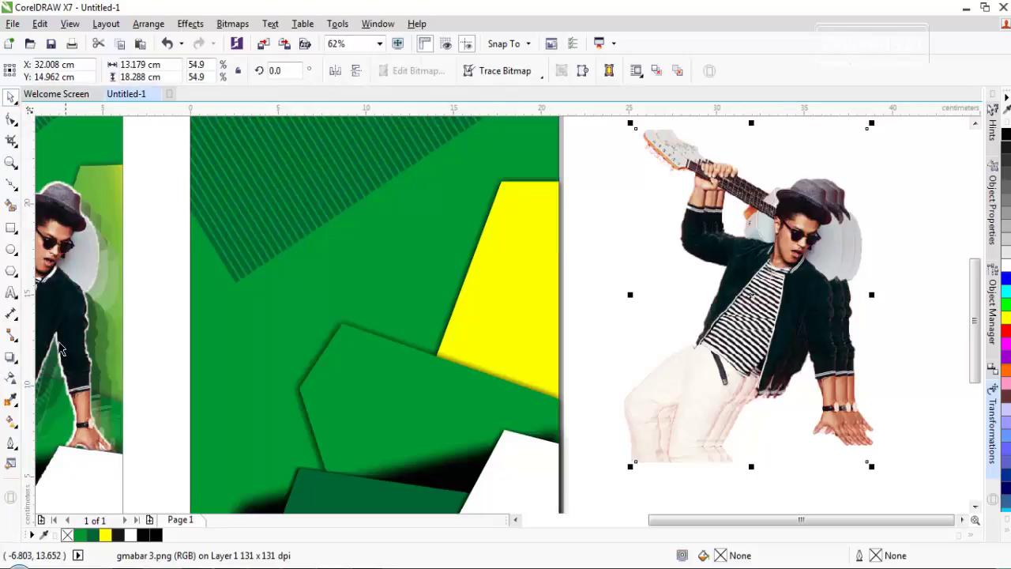
click(11, 381)
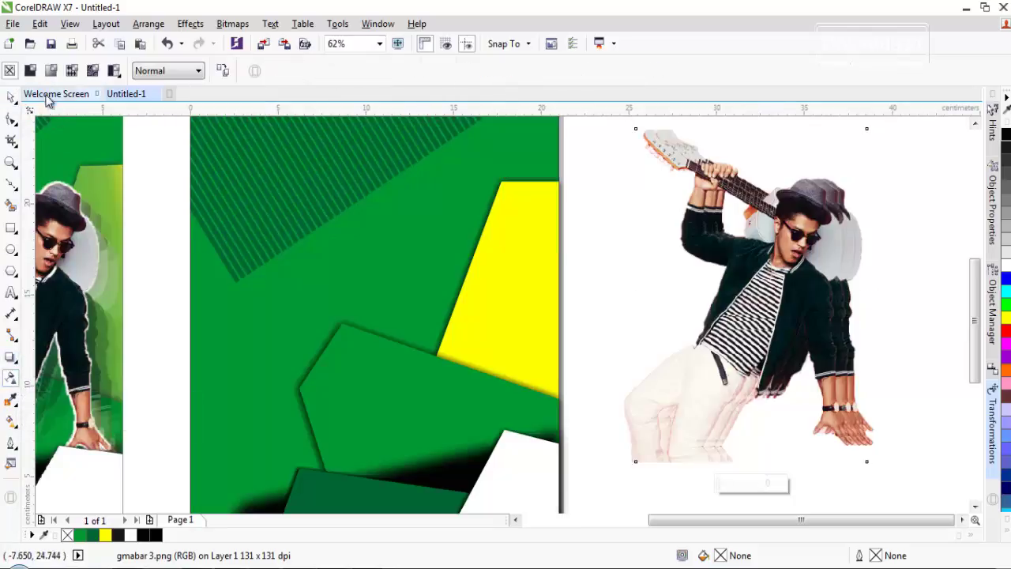
click(30, 73)
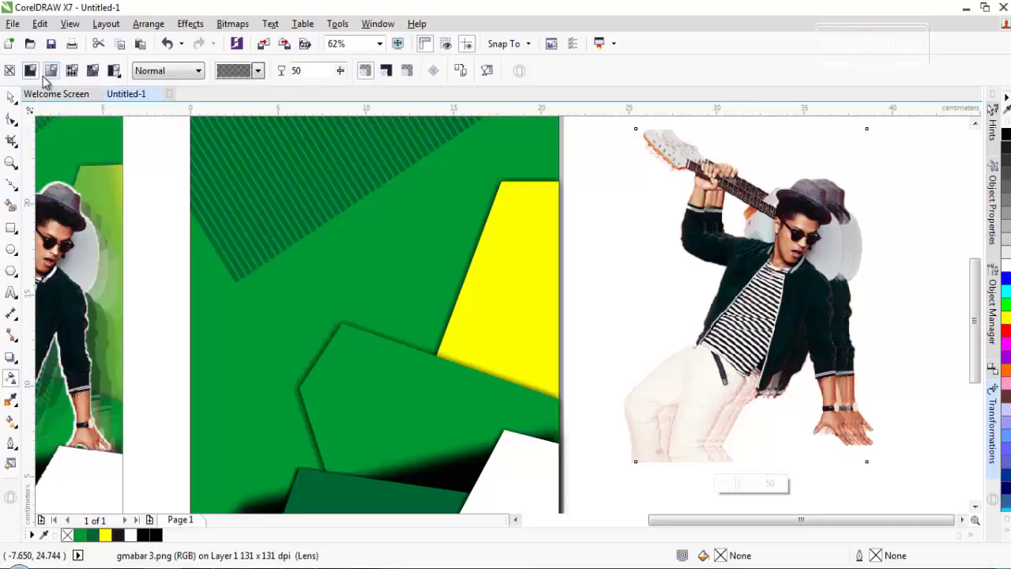
double_click(312, 70)
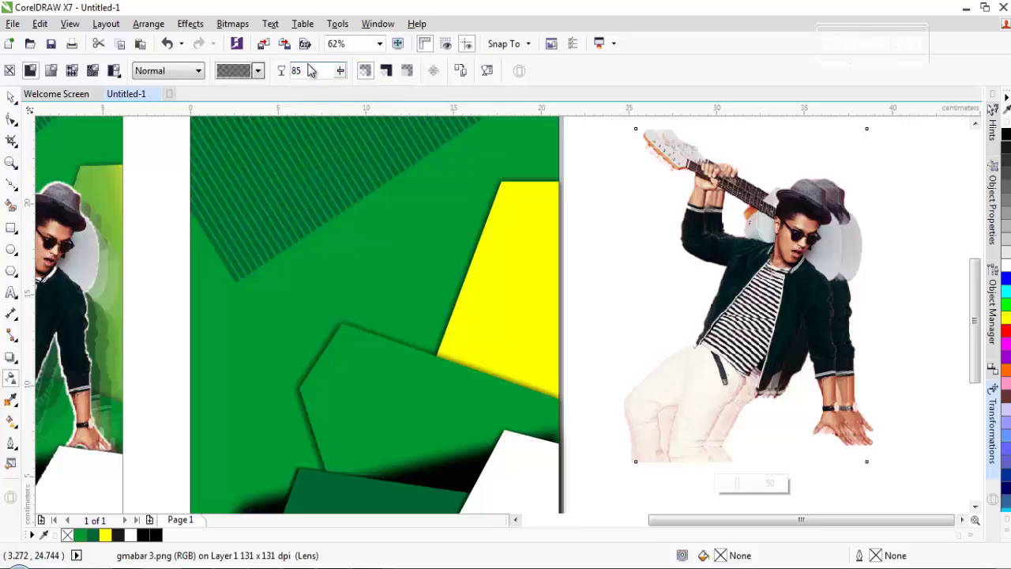
key(Return)
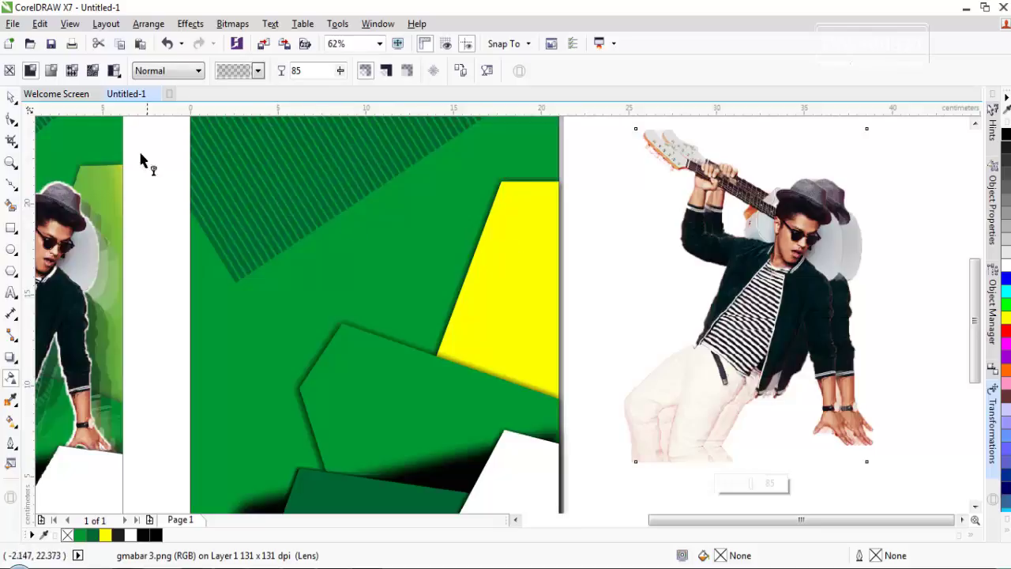
Apply a uniform transparency of 90 to the copy of the guitarist photo farthest from the front one.
click(10, 97)
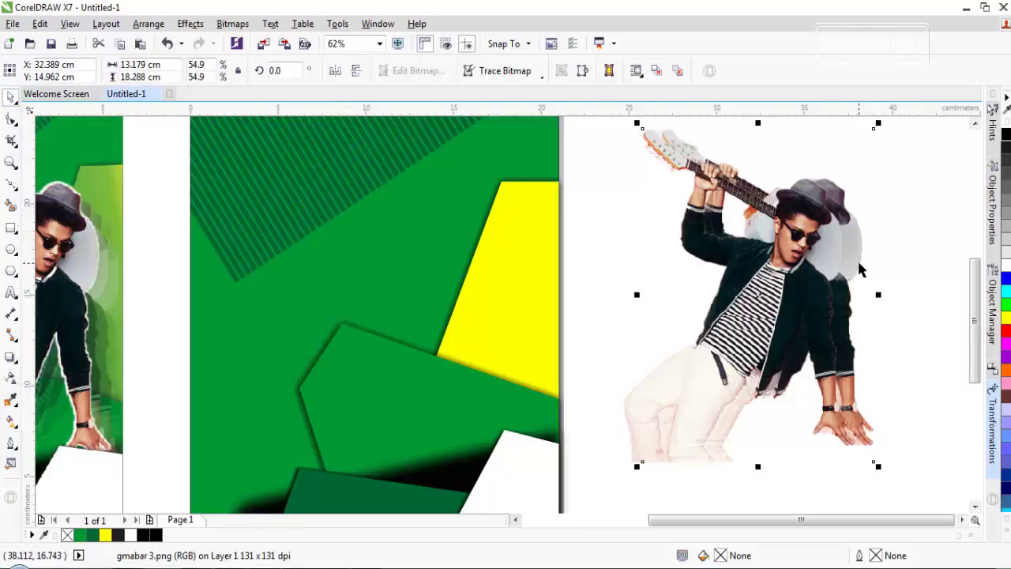
click(10, 379)
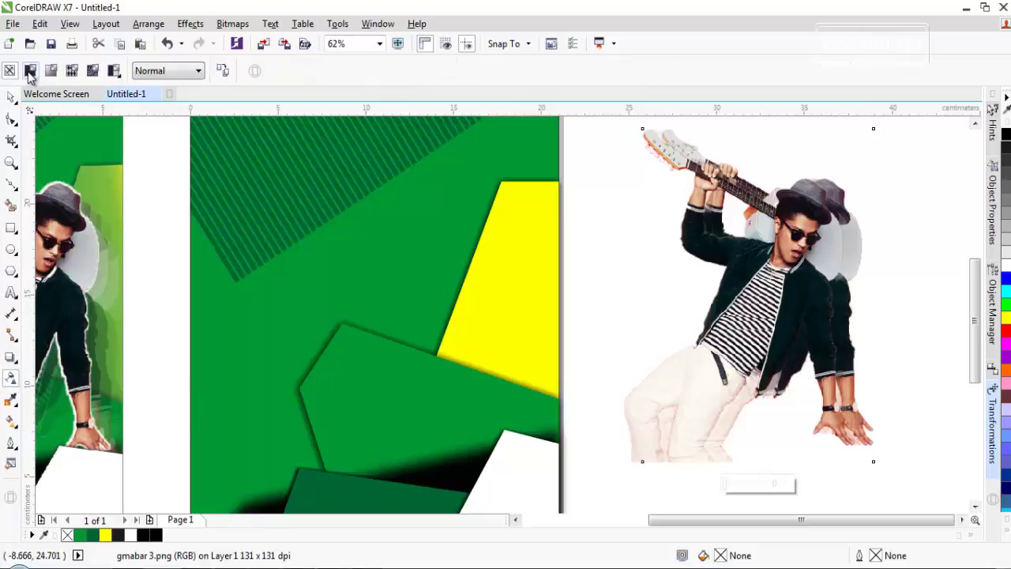
click(30, 71)
double_click(304, 70)
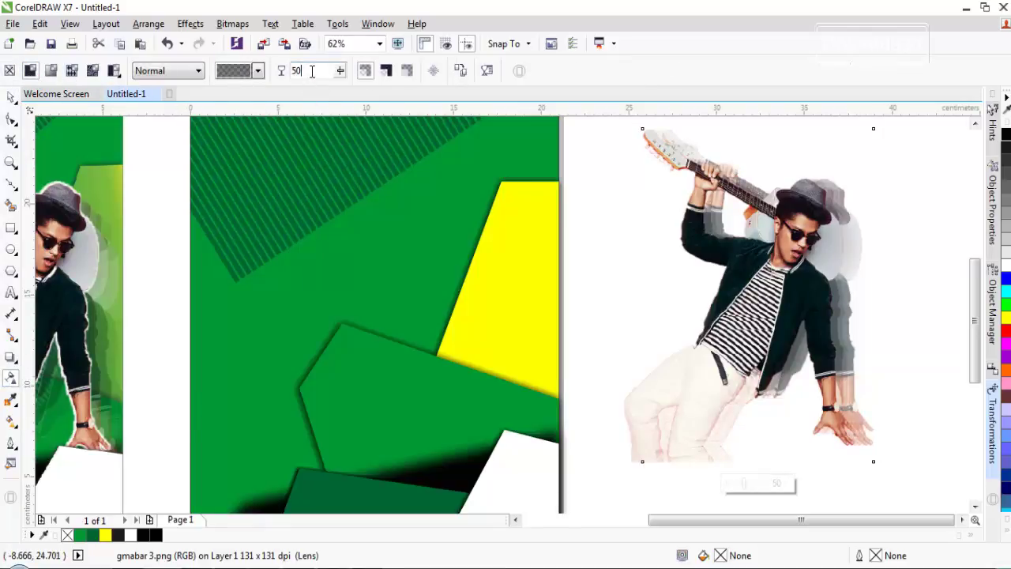
text(90)
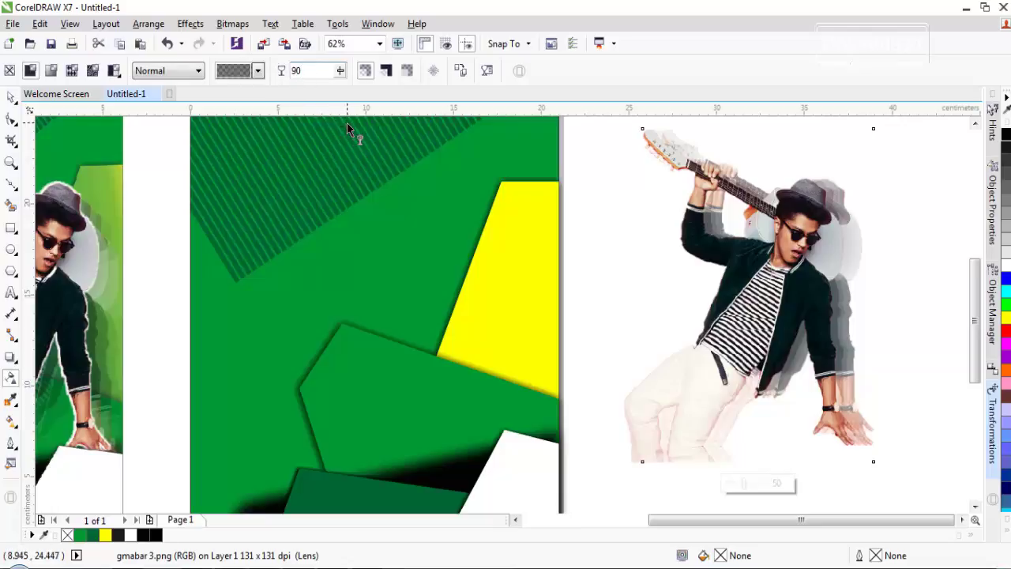
key(Return)
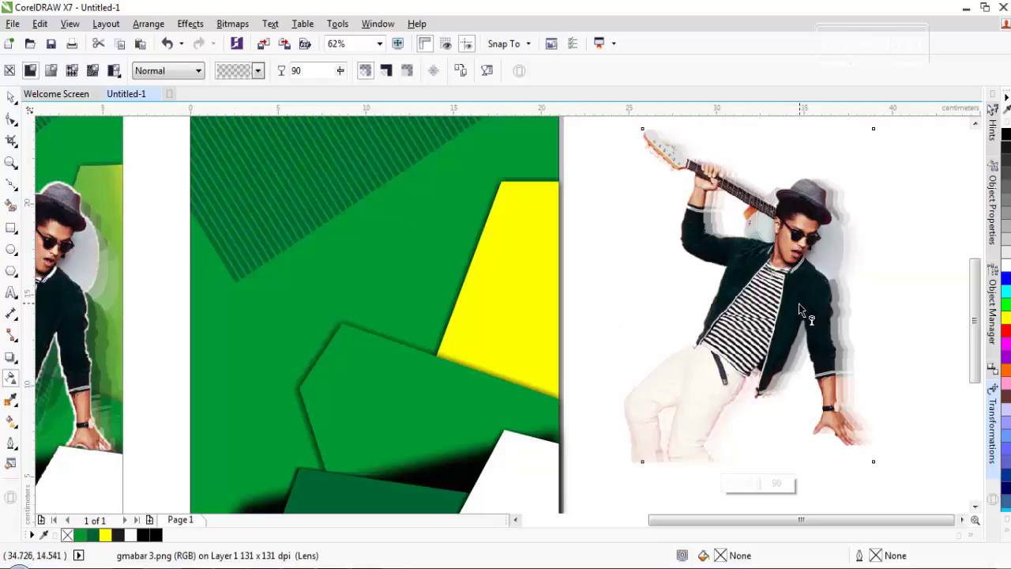
Group the front guitarist photo and its three transparent copies into one object.
scroll(842, 310, down, 2)
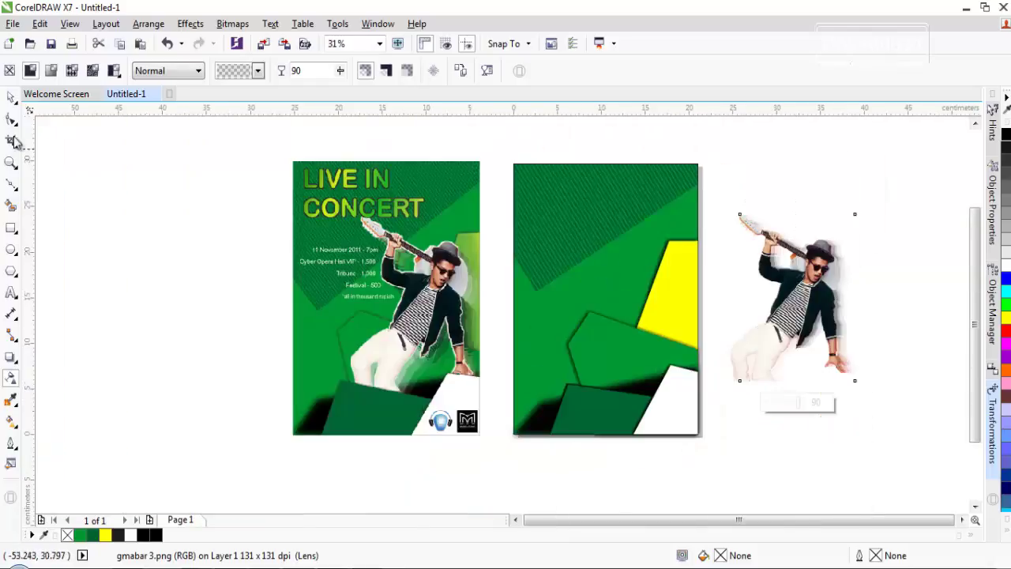
click(11, 97)
drag(923, 450, 705, 166)
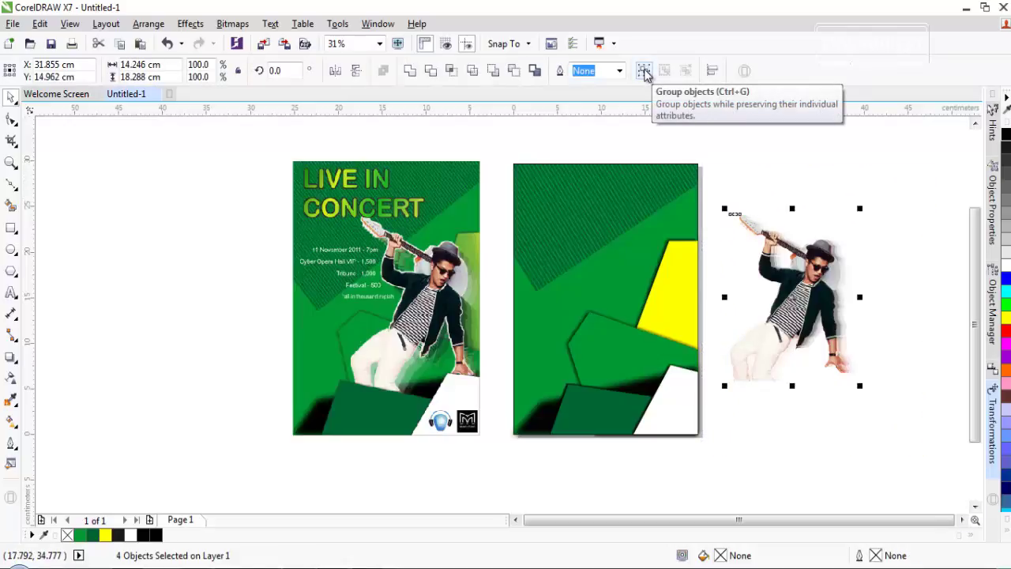
key(ctrl+g)
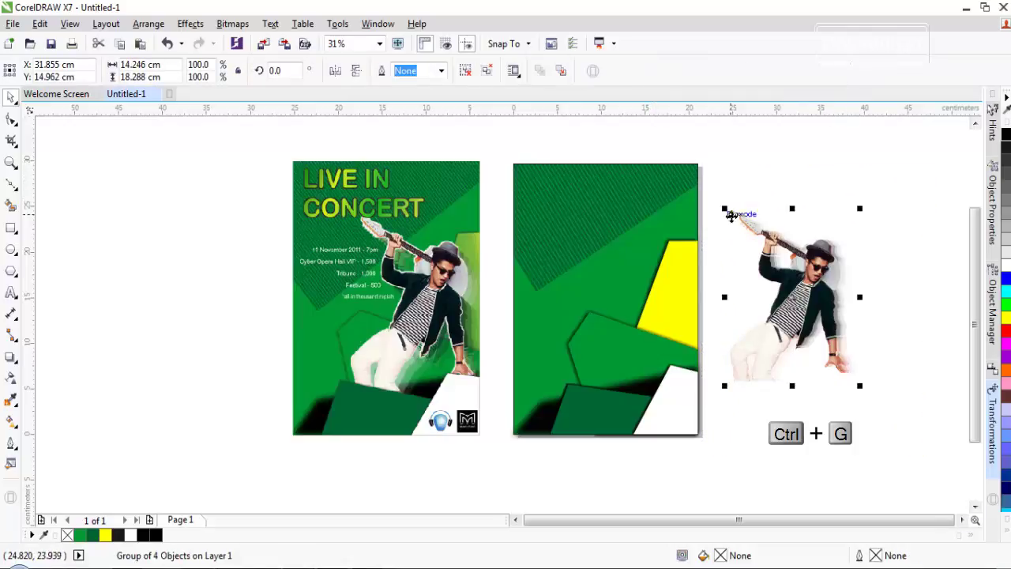
Place the guitarist group on the poster page above the dark green and white shapes and rotate it about 3.5°.
drag(792, 298, 630, 308)
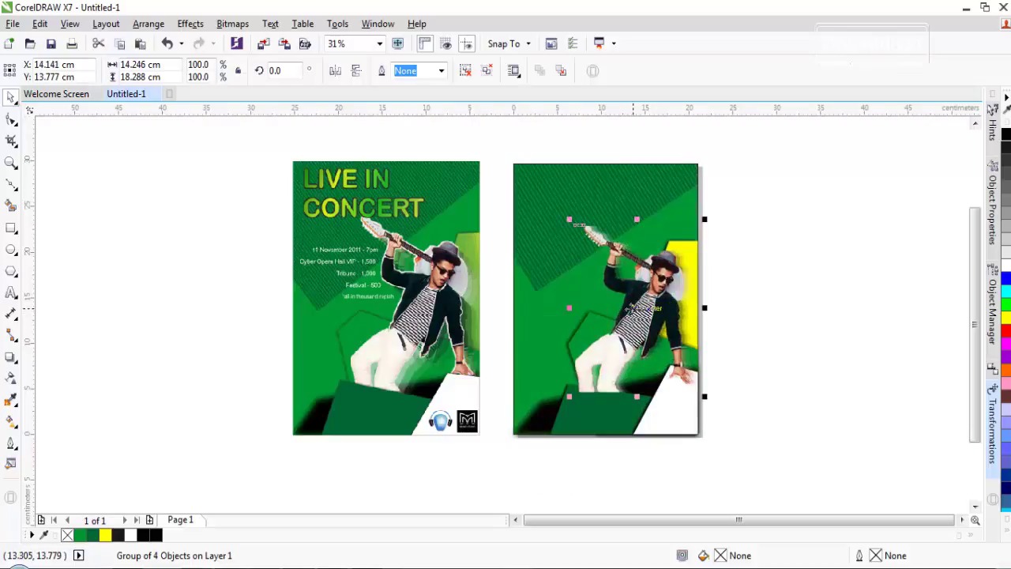
click(629, 311)
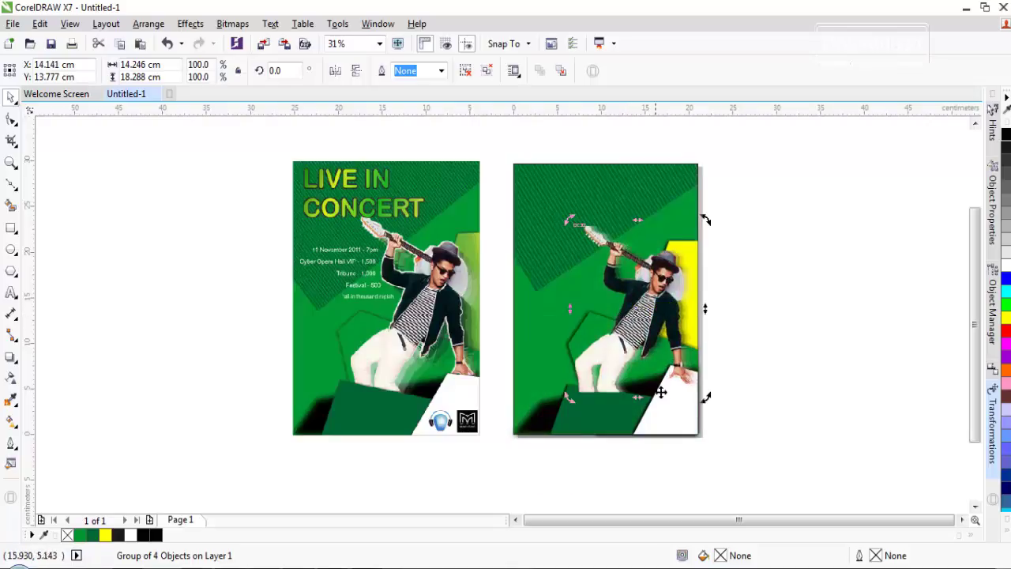
drag(705, 397, 713, 399)
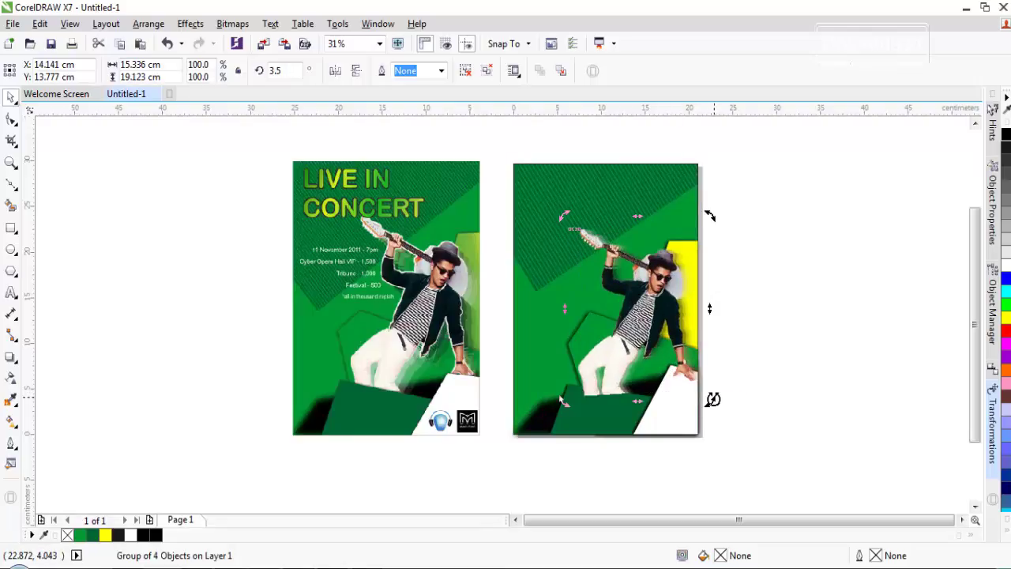
click(740, 361)
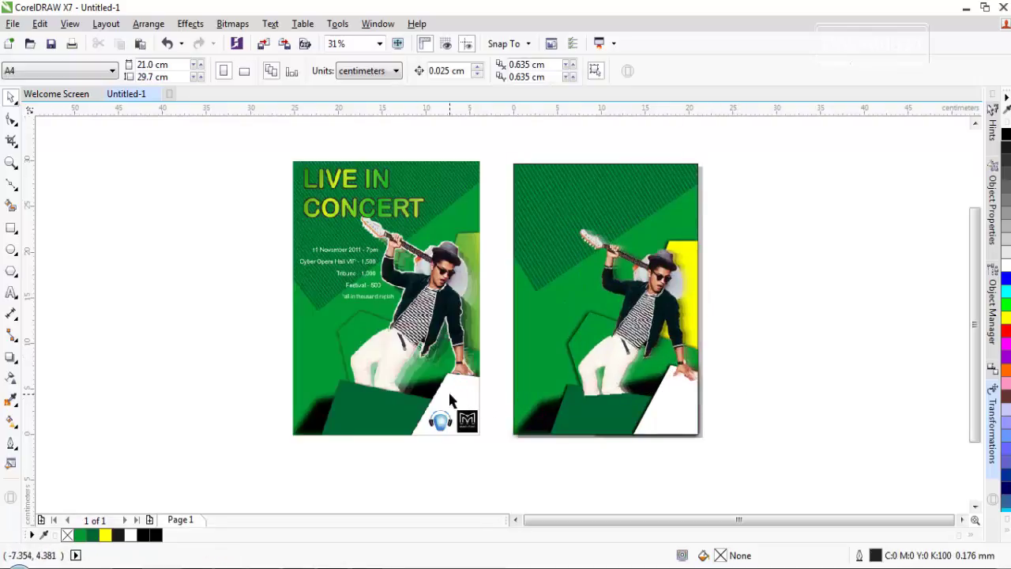
Bring the white and dark green shapes at the poster's lower edge, with their shadows, to the front of the page.
click(668, 416)
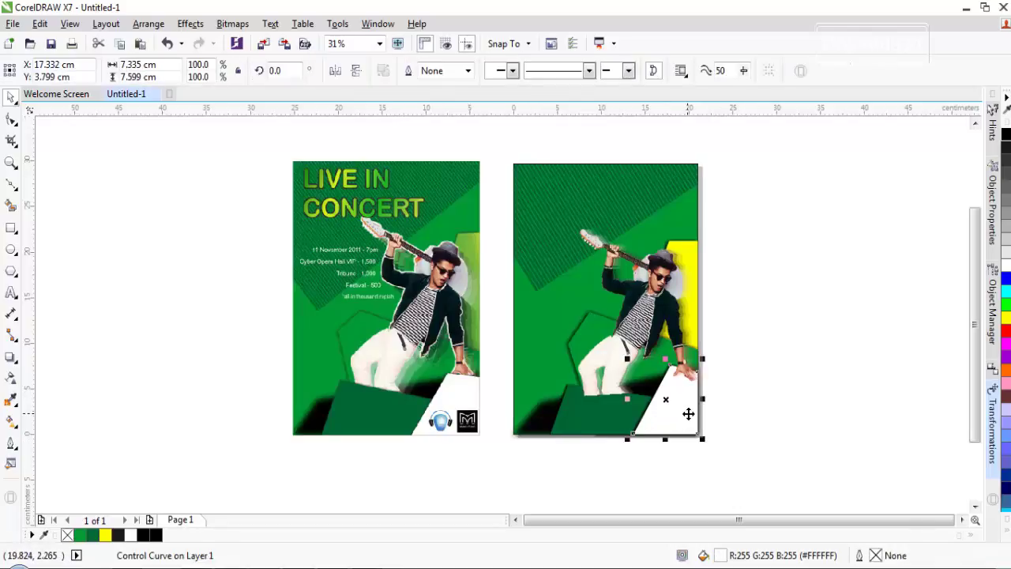
shift+click(579, 413)
click(718, 438)
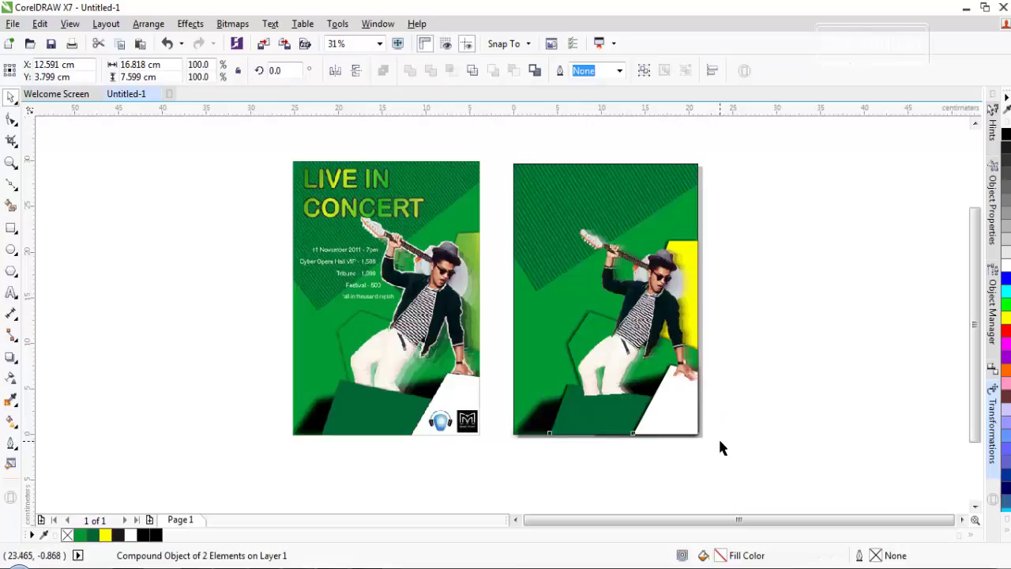
drag(759, 456, 527, 348)
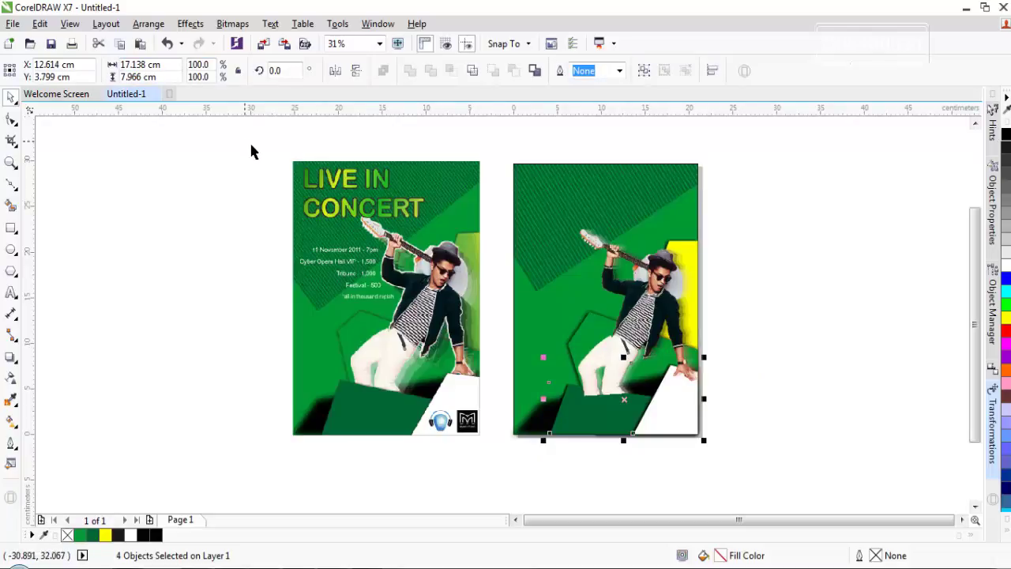
click(147, 28)
mouse_move(174, 78)
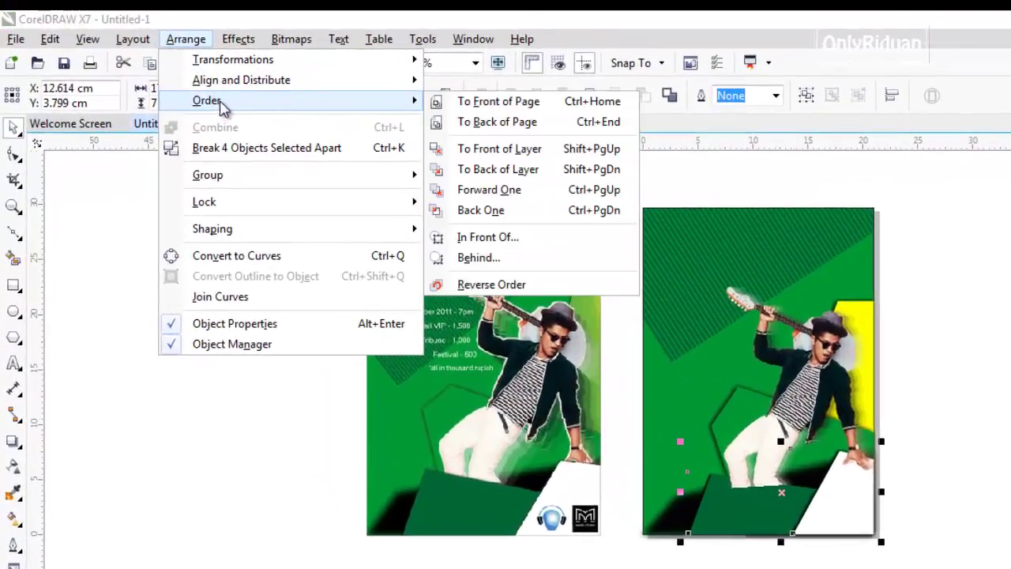
click(512, 102)
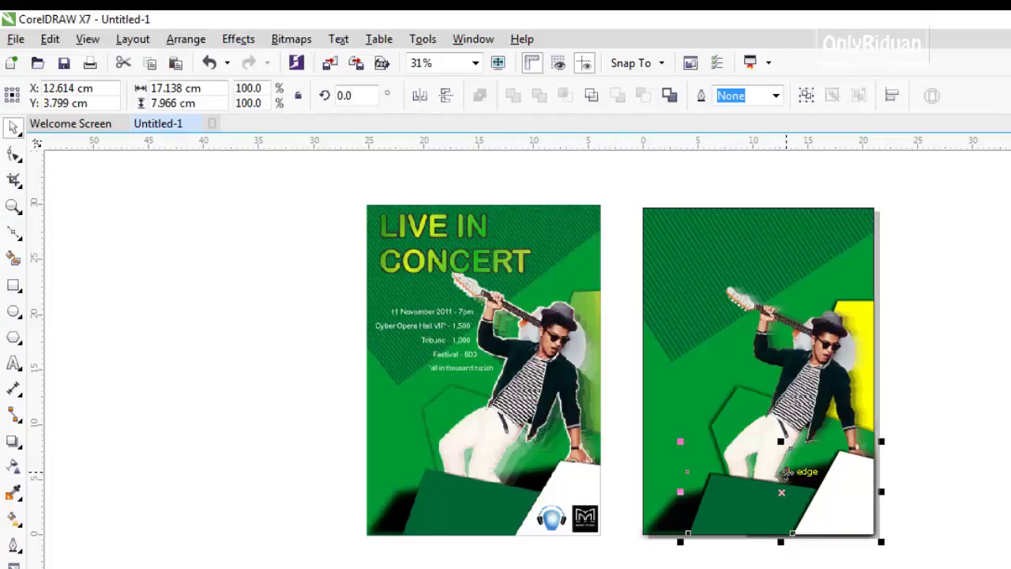
Enlarge the guitarist group slightly toward the upper left, to about 16.2 by 20.2 cm.
click(827, 393)
drag(704, 270, 691, 252)
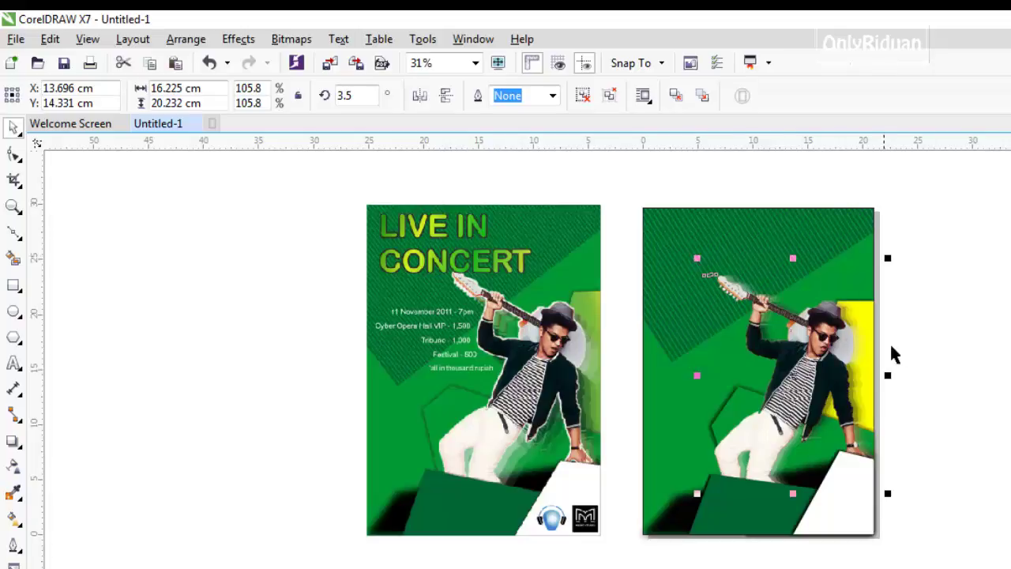
click(937, 333)
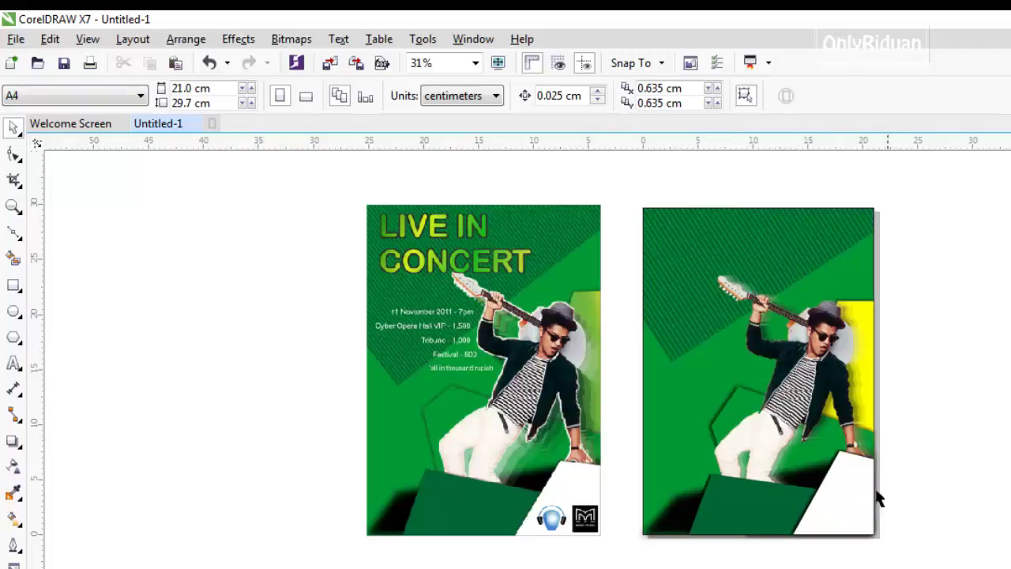
Import Gambar 3.jpg and Gambar 4.jpg from the Latihan folder and place them side by side to the right of the poster page.
click(16, 38)
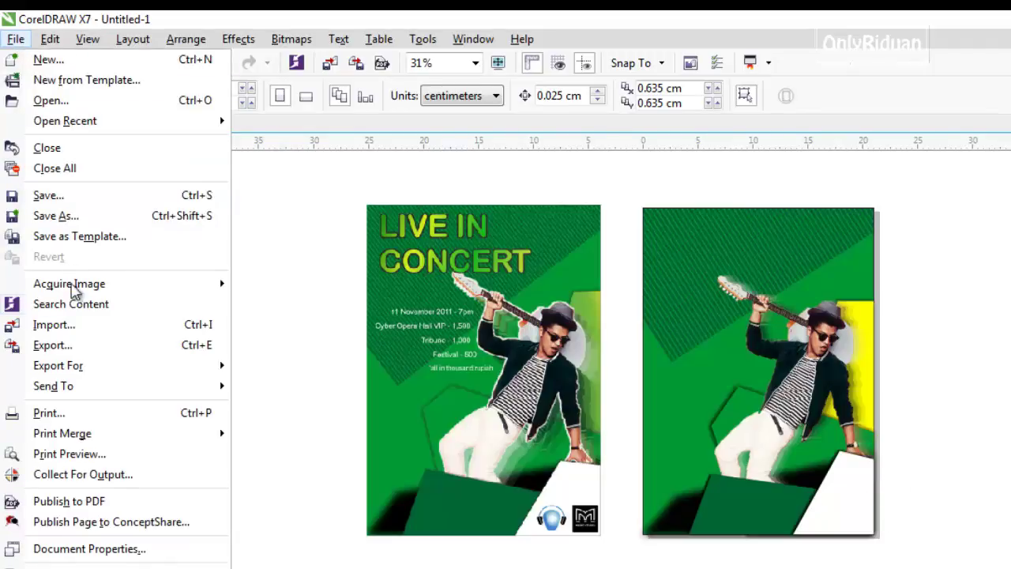
click(71, 326)
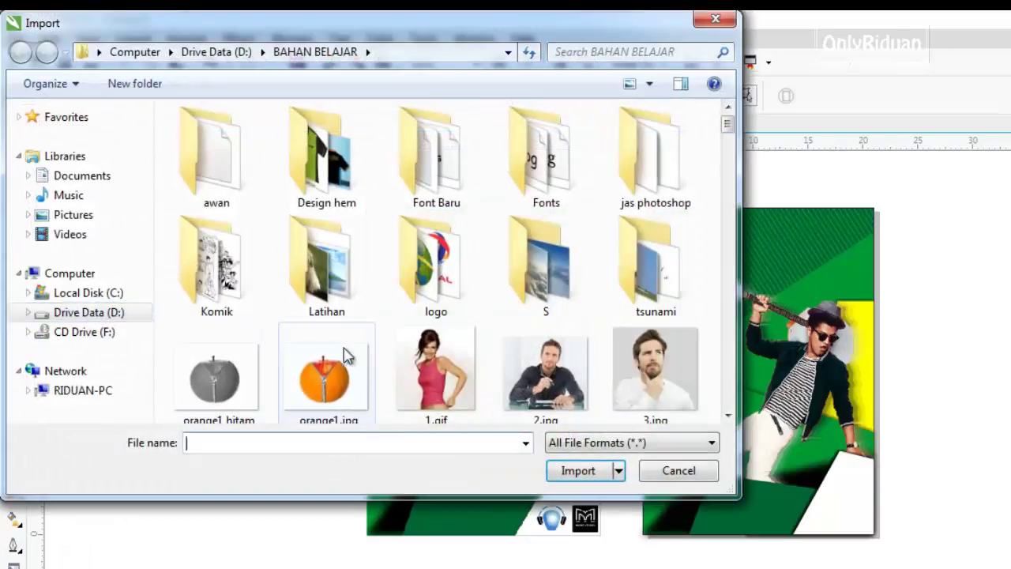
double_click(320, 272)
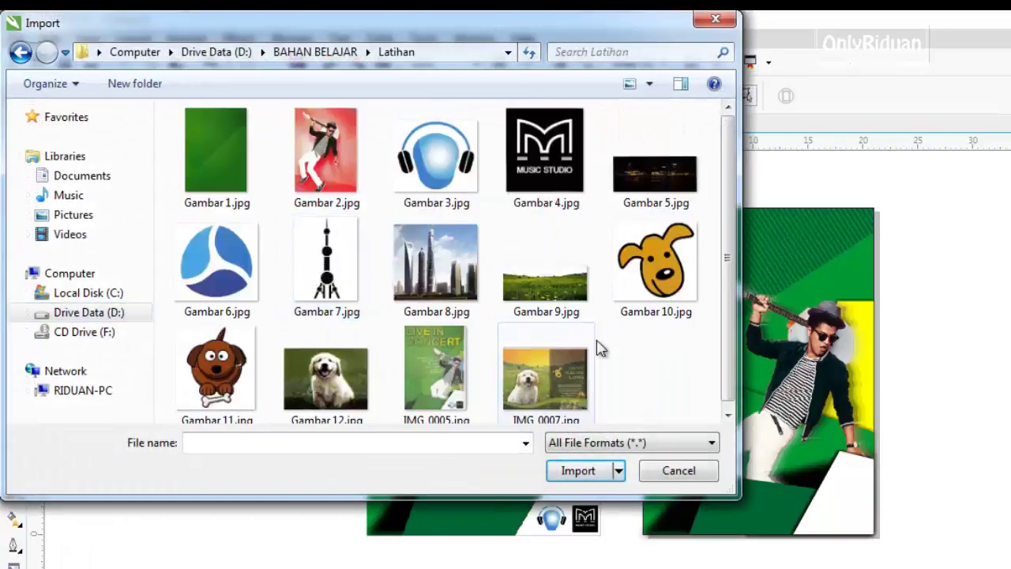
click(555, 165)
ctrl+click(435, 163)
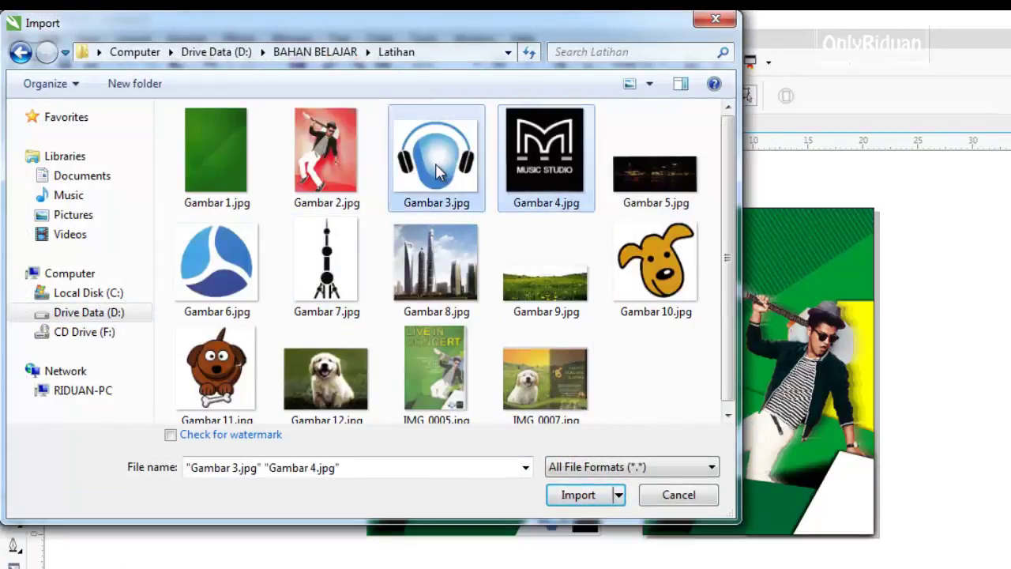
click(576, 495)
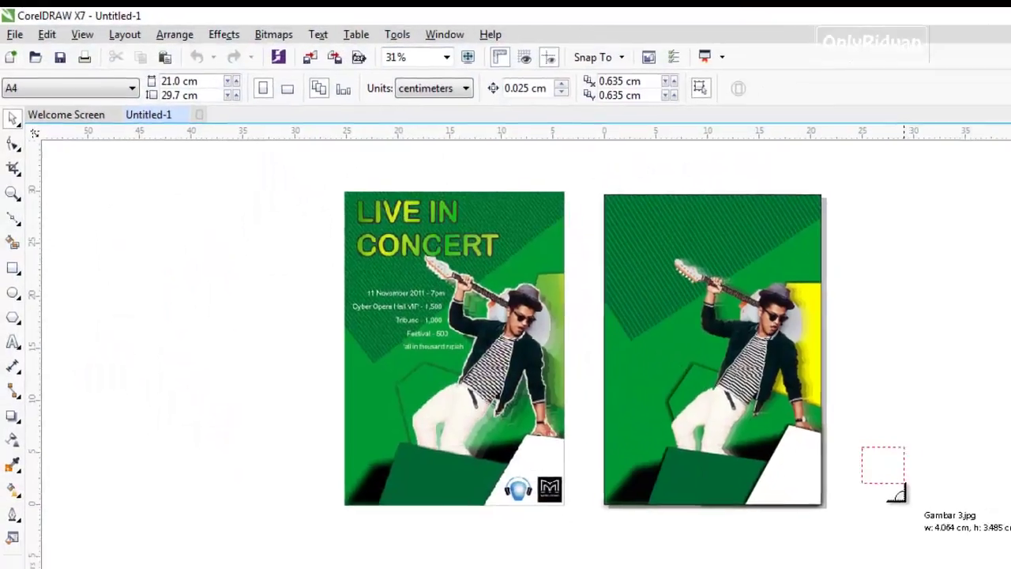
click(900, 491)
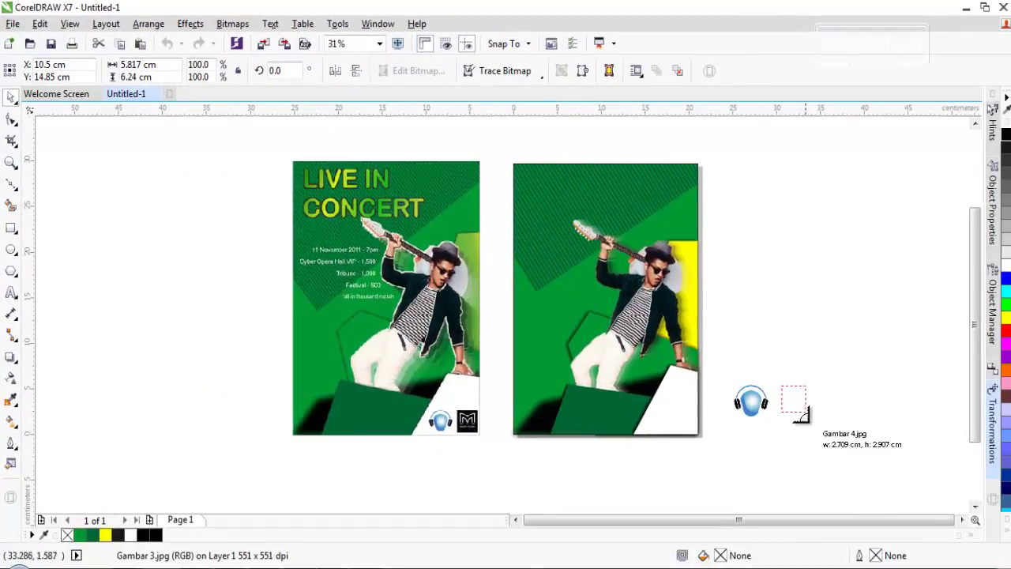
click(800, 417)
Shrink the imported logos and place the Music Studio logo on the white shape in the poster's lower-right corner.
scroll(778, 412, up, 1)
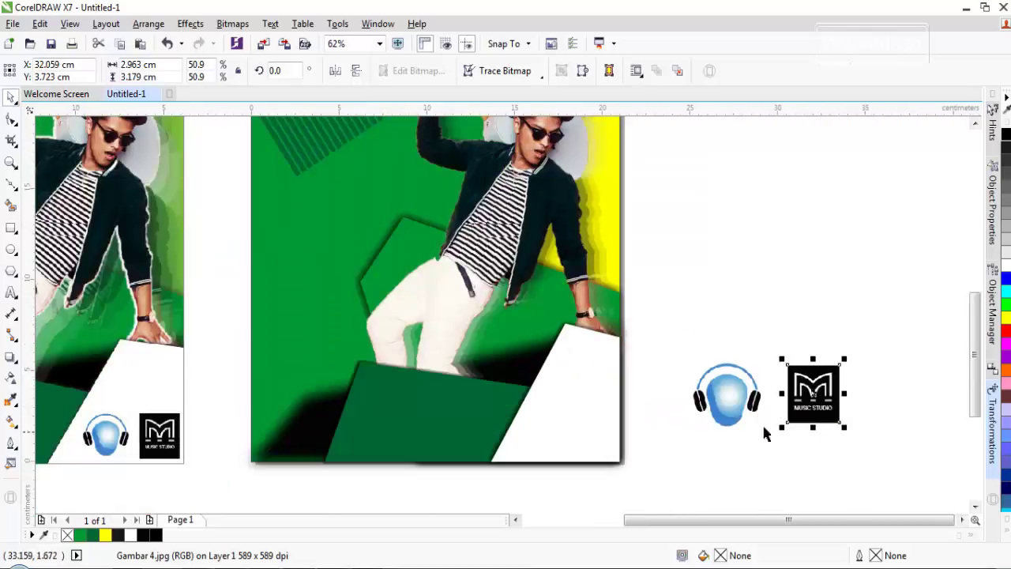
drag(665, 320, 684, 339)
click(806, 390)
click(781, 381)
drag(780, 381, 593, 428)
Move the headphone logo onto the white shape left of the Music Studio logo and reduce it to about 2.8 by 2.4 cm.
click(720, 388)
drag(720, 389, 545, 433)
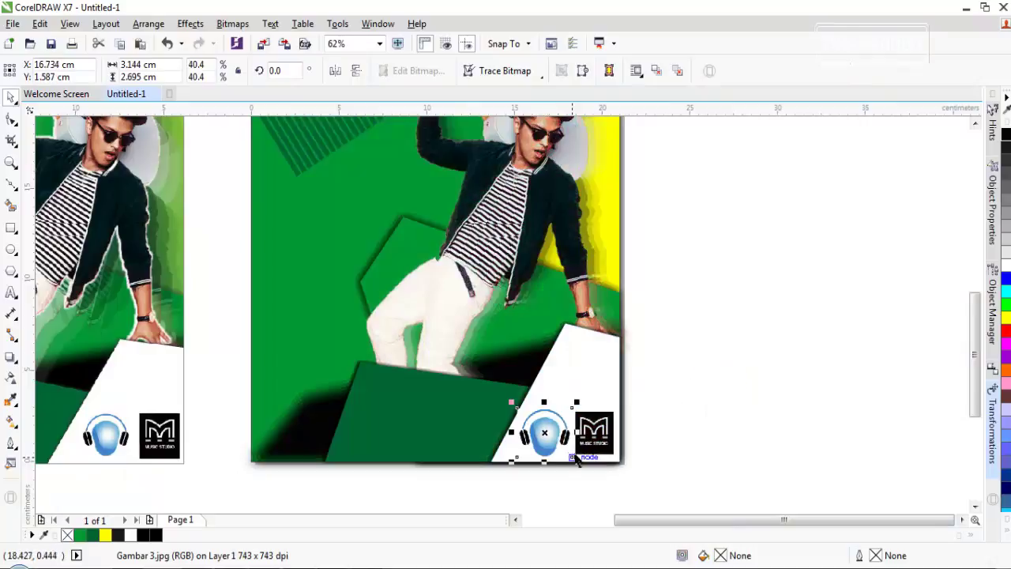
drag(511, 468, 549, 440)
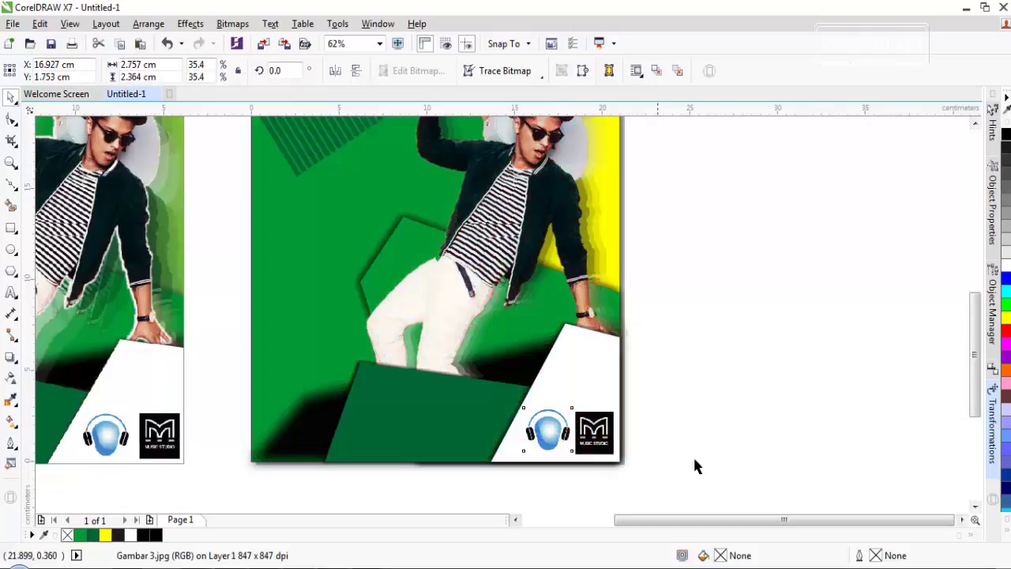
click(750, 447)
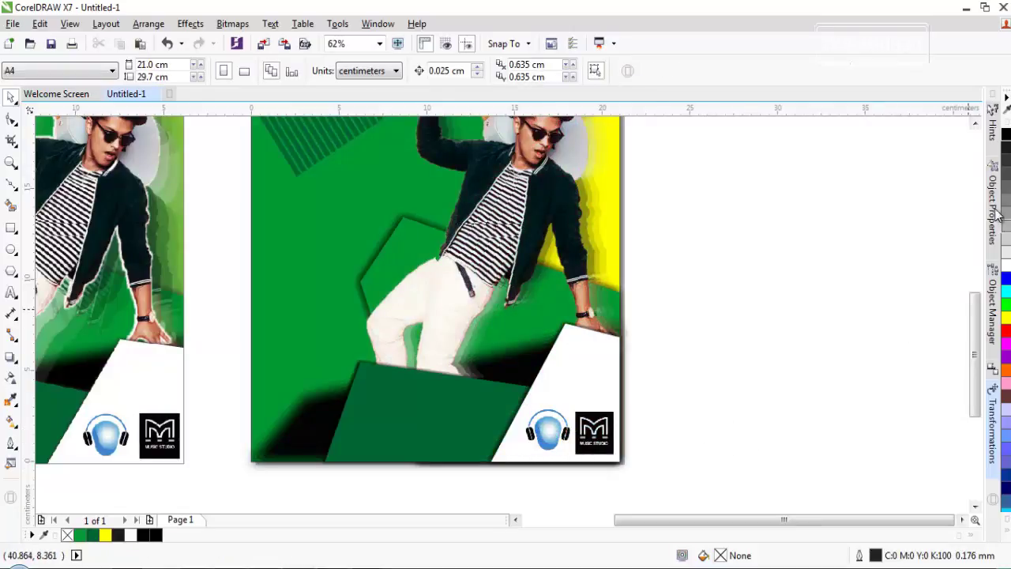
click(974, 124)
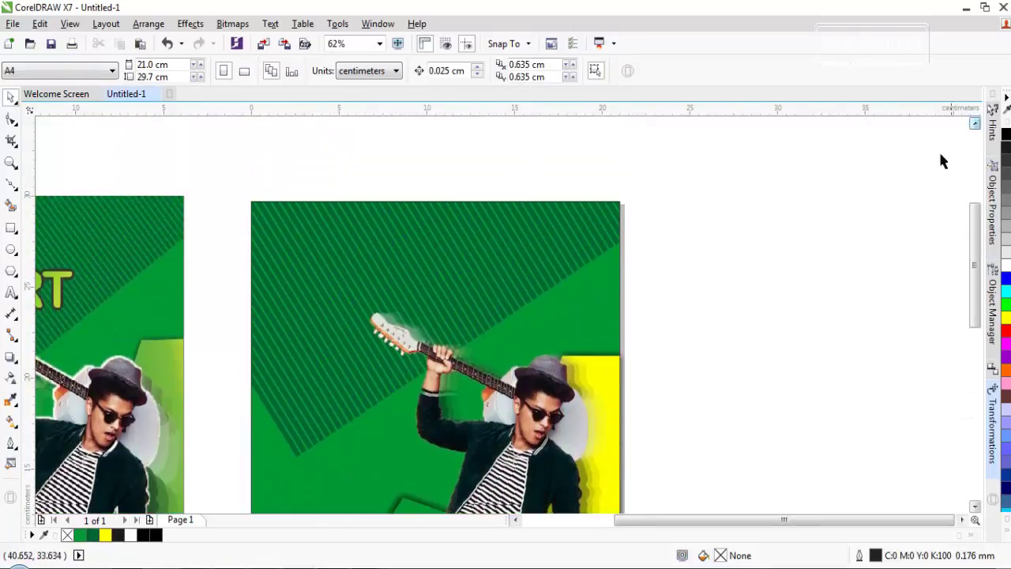
click(515, 518)
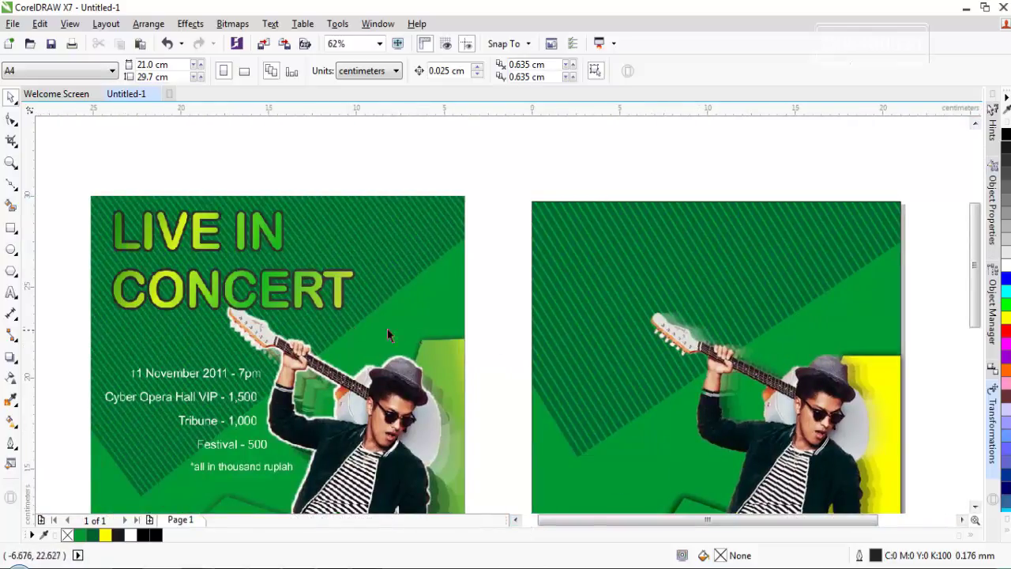
click(11, 292)
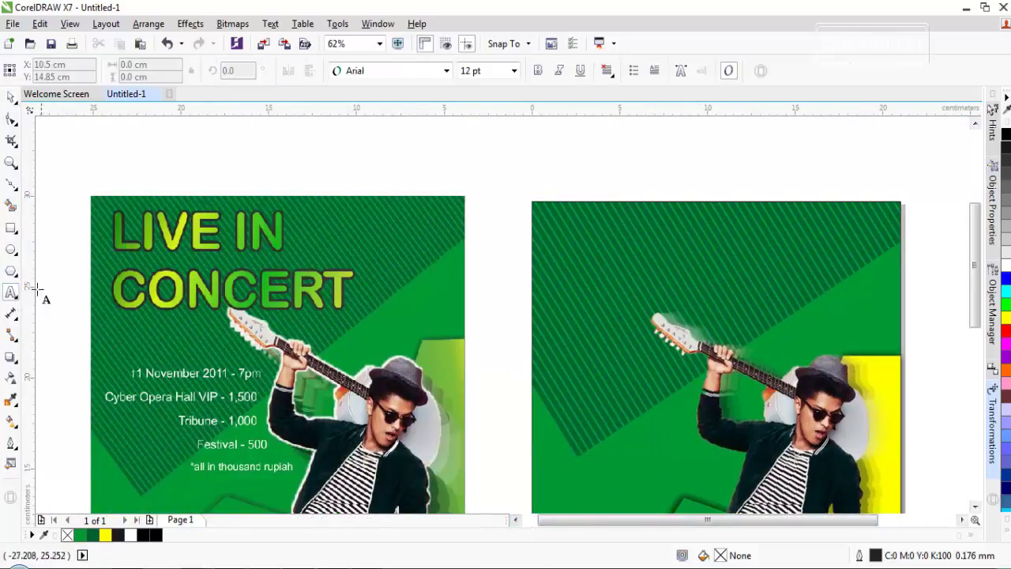
click(568, 161)
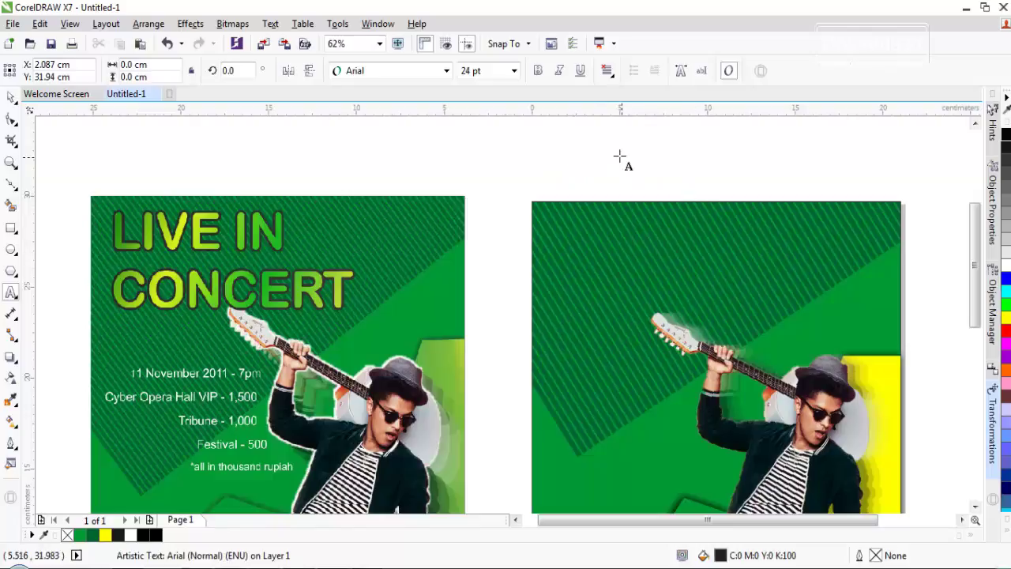
drag(617, 145, 768, 184)
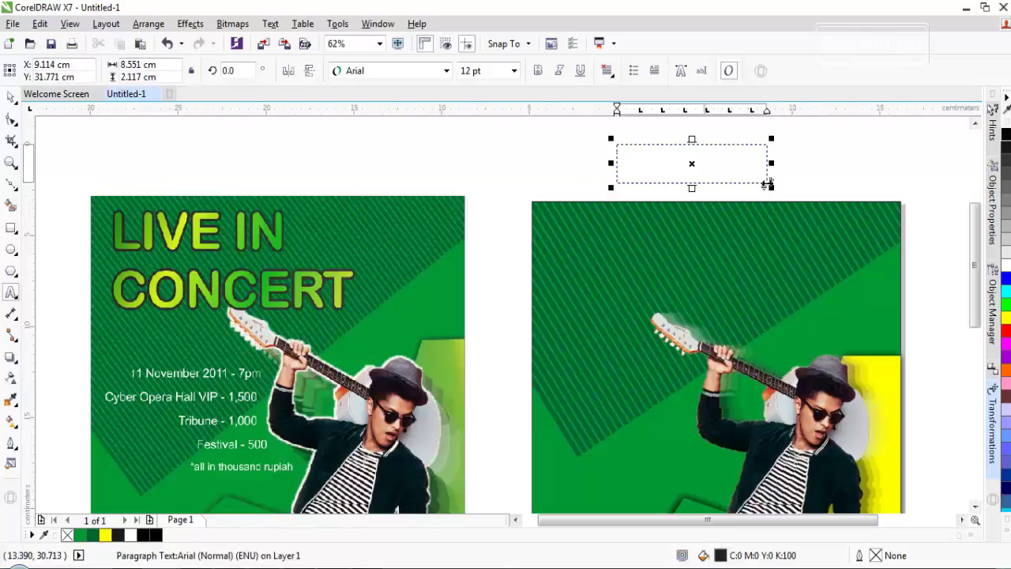
key(ctrl+z)
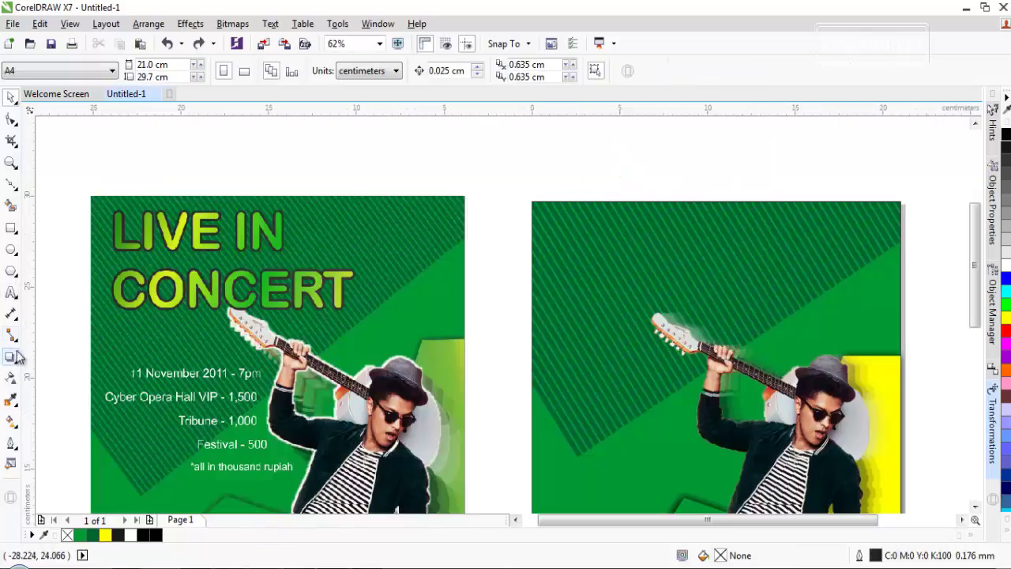
Add the two-line artistic text "LIVE IN CONCERT", enlarge it to about 67.5 pt and place it on the poster's striped upper-left area.
click(11, 292)
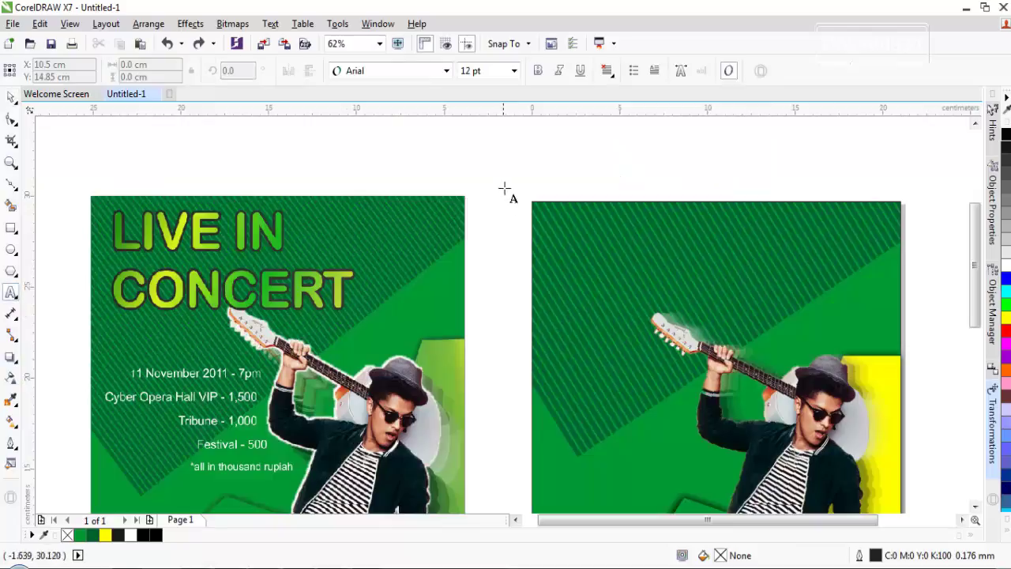
click(565, 159)
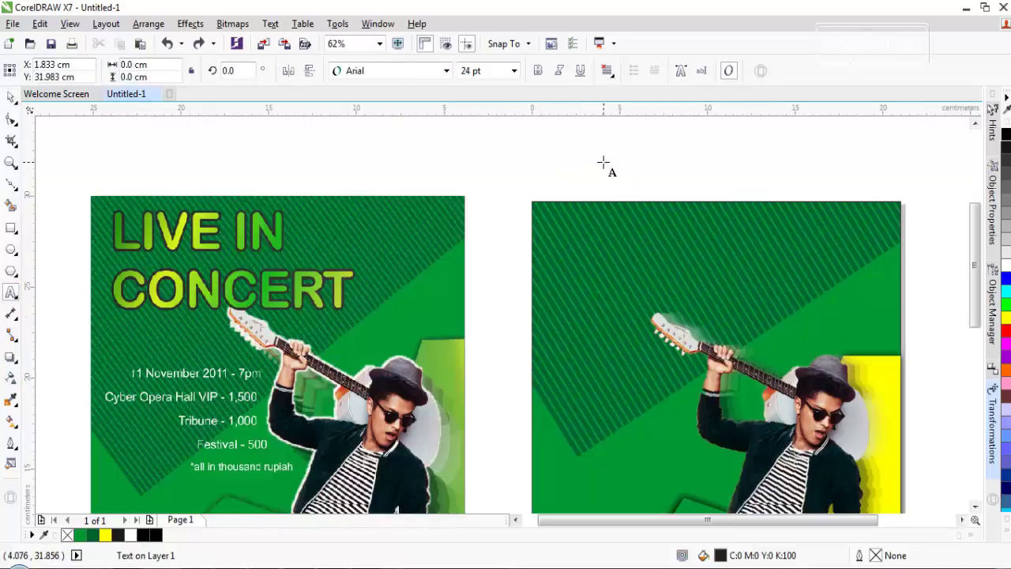
text(LIVE IN)
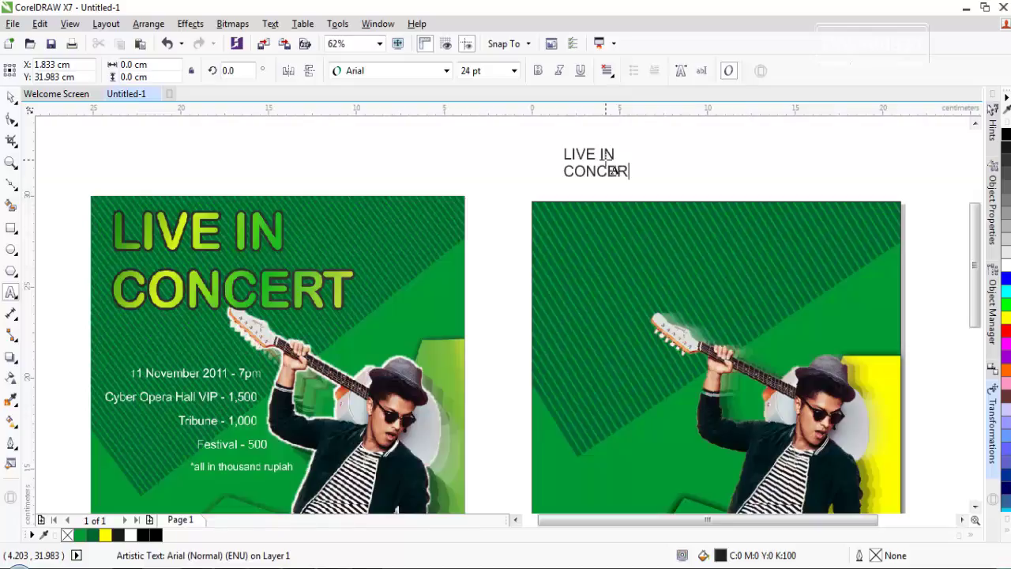
click(11, 95)
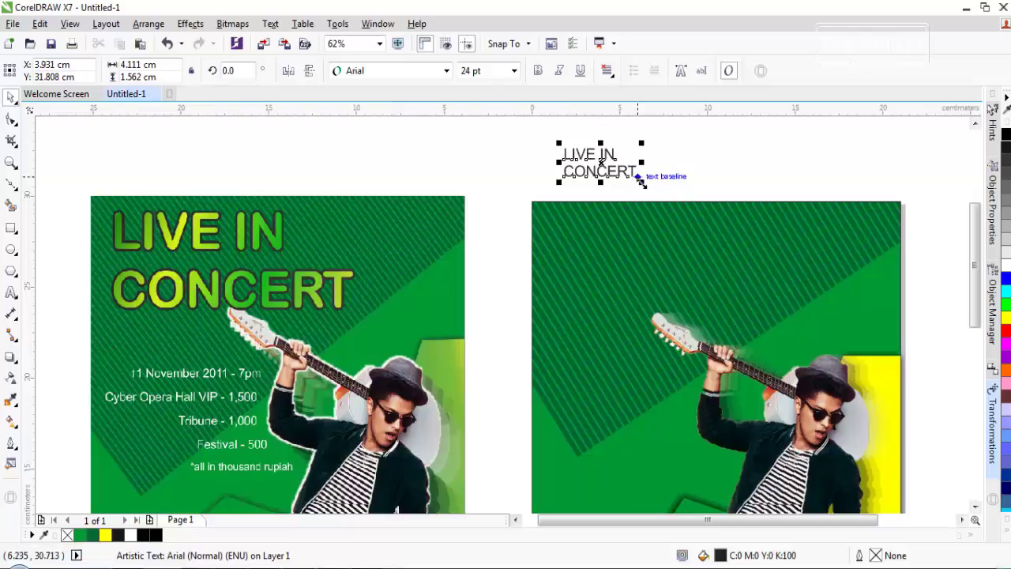
drag(641, 182, 772, 272)
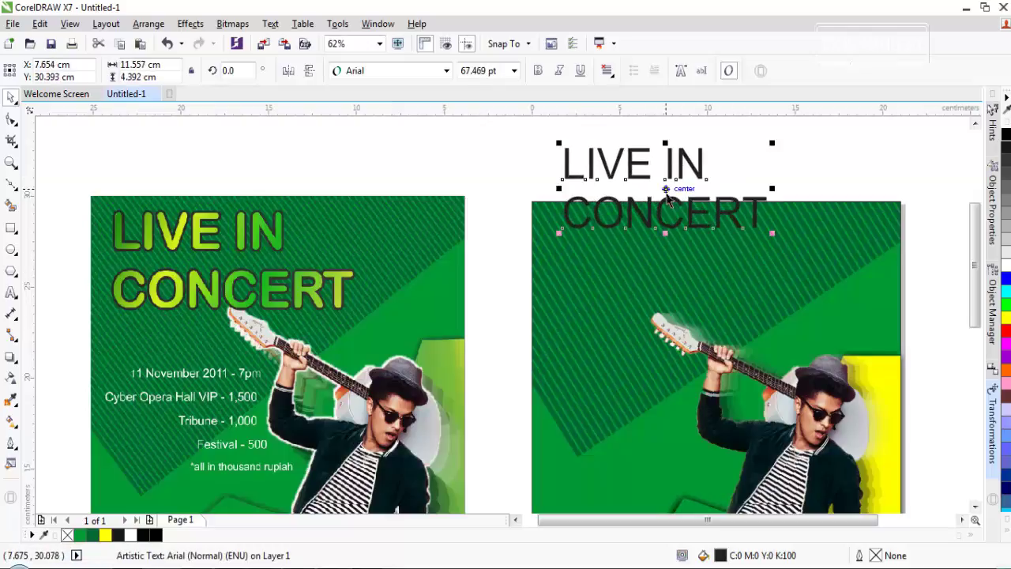
drag(663, 189, 662, 268)
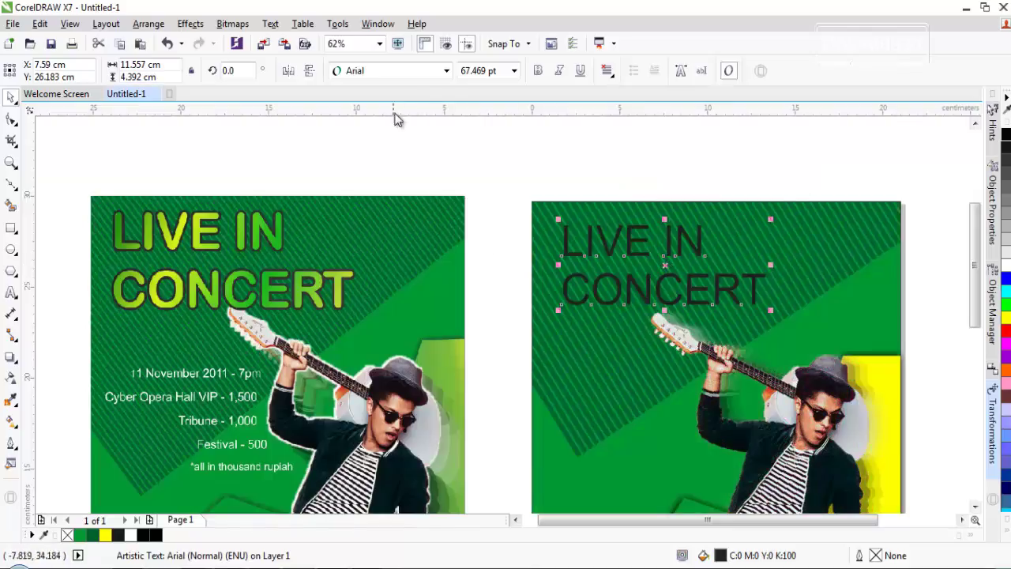
Format the poster title in Arial Rounded MT Bold with a yellow fill and enlarge it slightly.
click(446, 71)
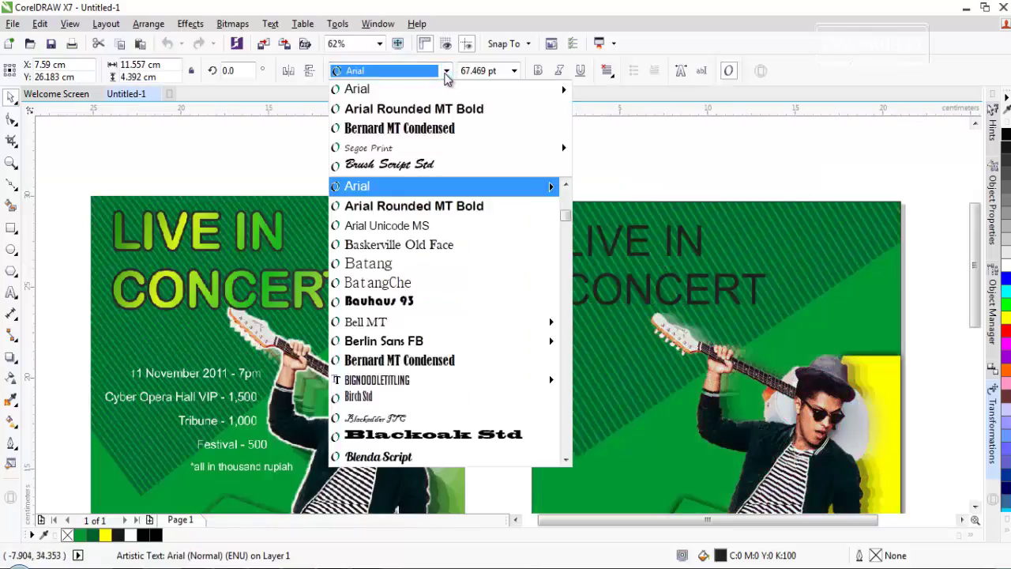
click(436, 110)
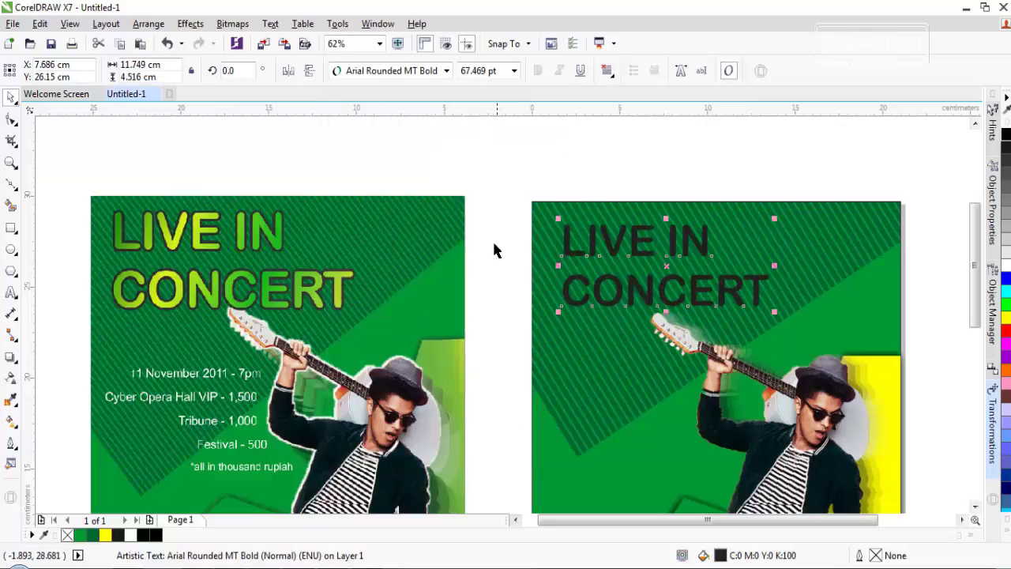
click(1005, 319)
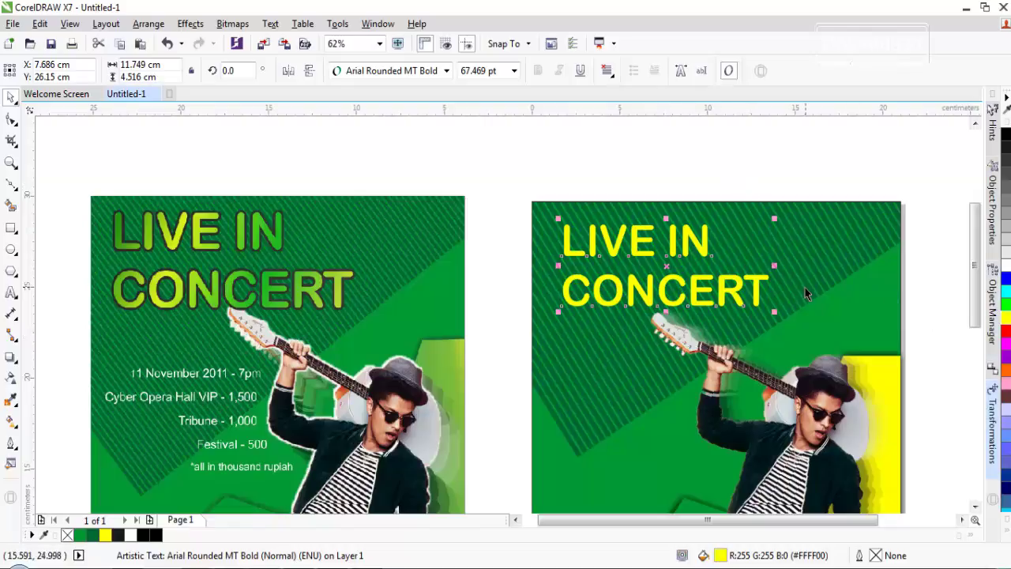
drag(777, 221, 799, 207)
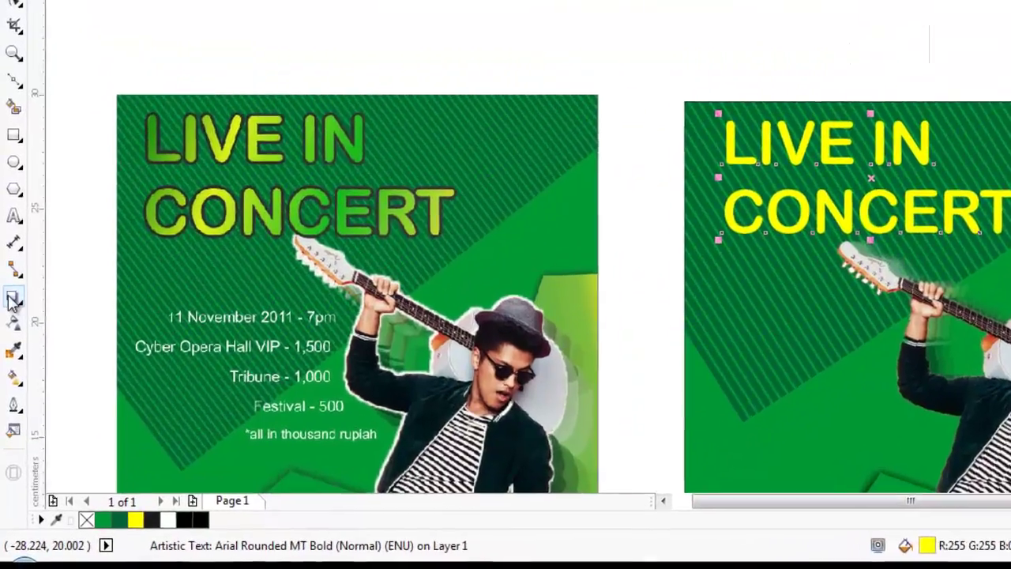
Add a black contour outward around the yellow "LIVE IN CONCERT" title with the Contour tool.
click(13, 298)
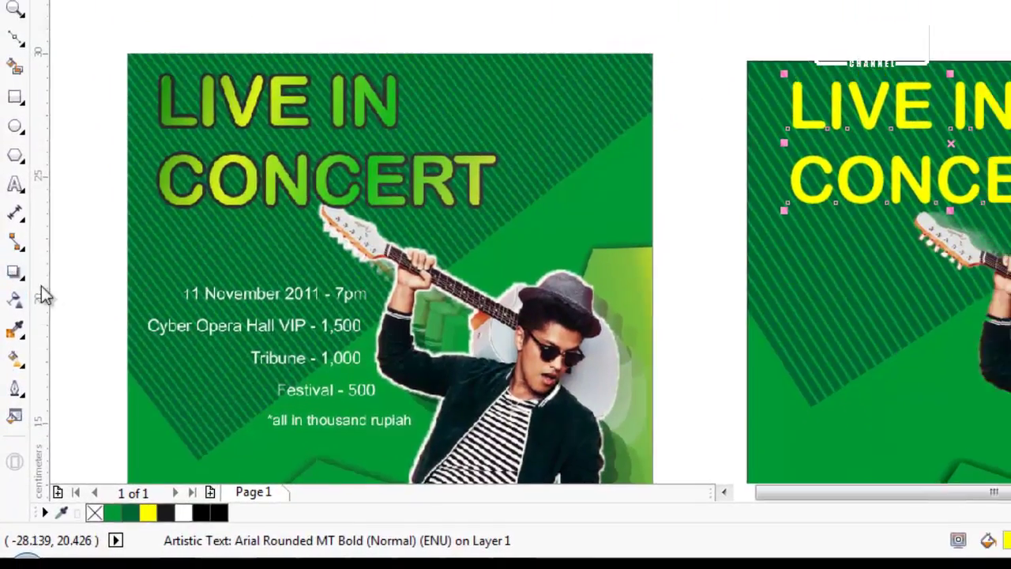
click(21, 276)
click(73, 295)
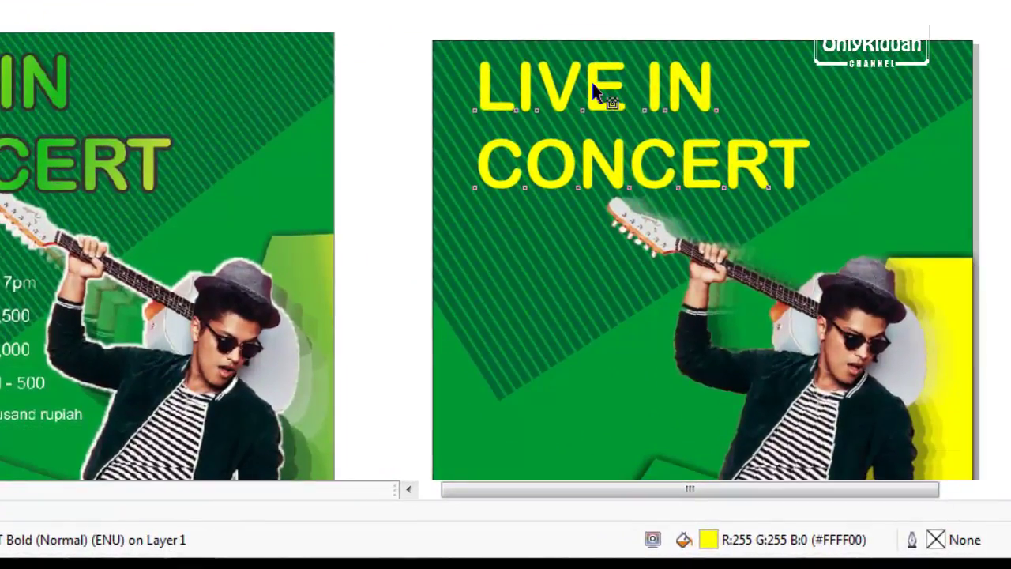
drag(596, 91, 614, 68)
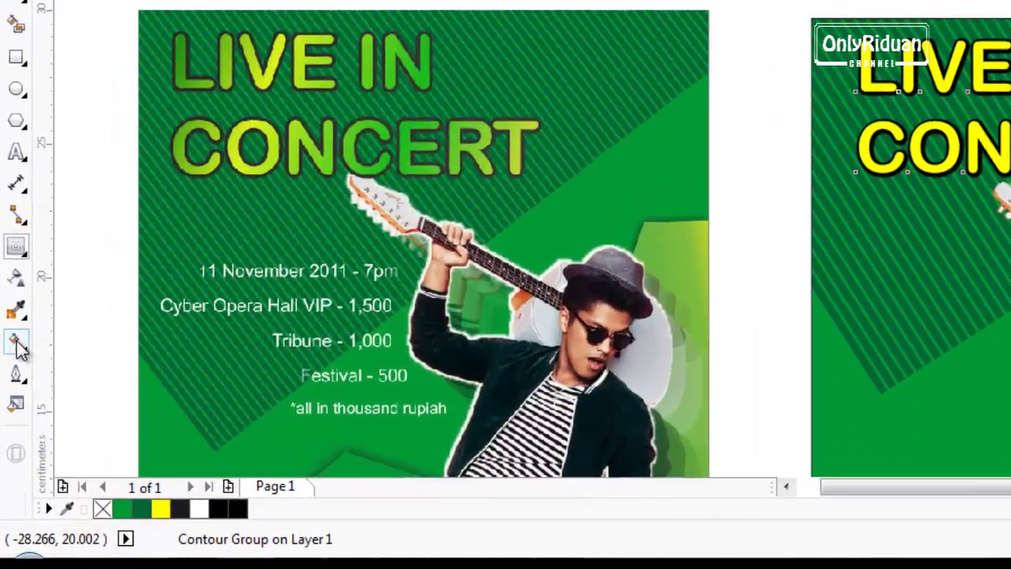
Give the title a linear fountain fill from yellow to white, running diagonally from its upper-left to its lower-right corner.
click(13, 404)
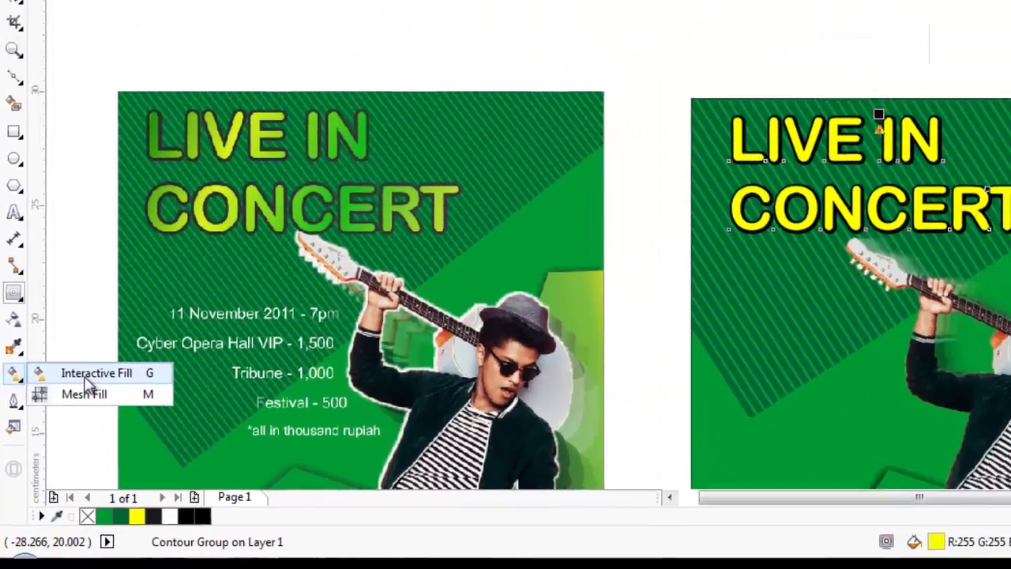
click(102, 340)
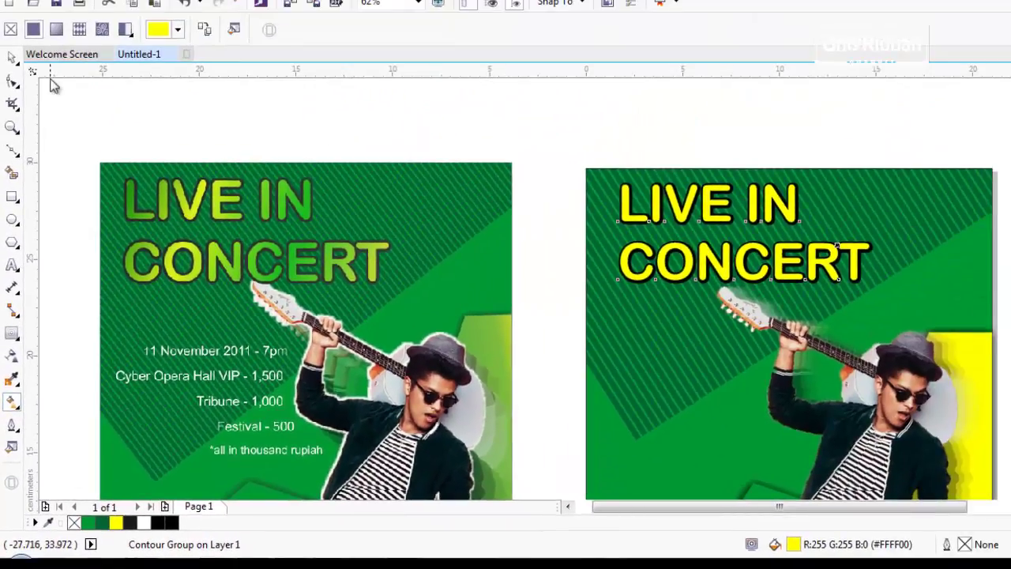
click(57, 30)
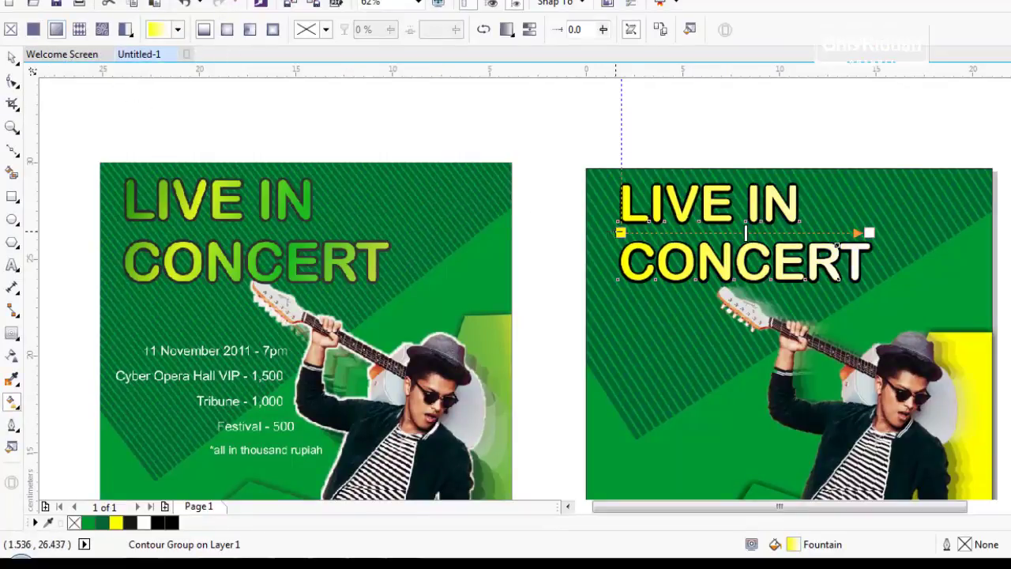
drag(621, 232, 619, 195)
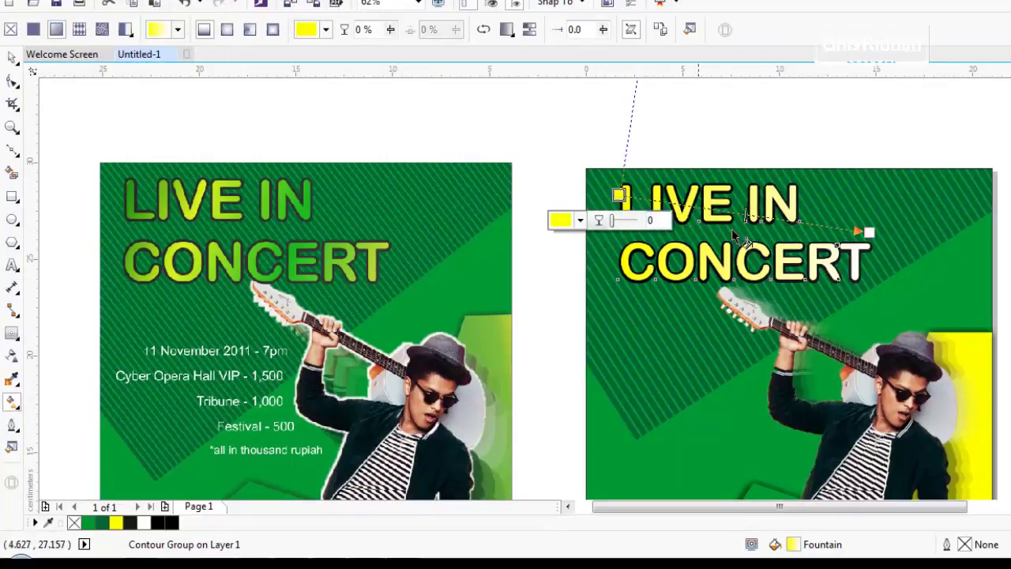
drag(869, 232, 865, 275)
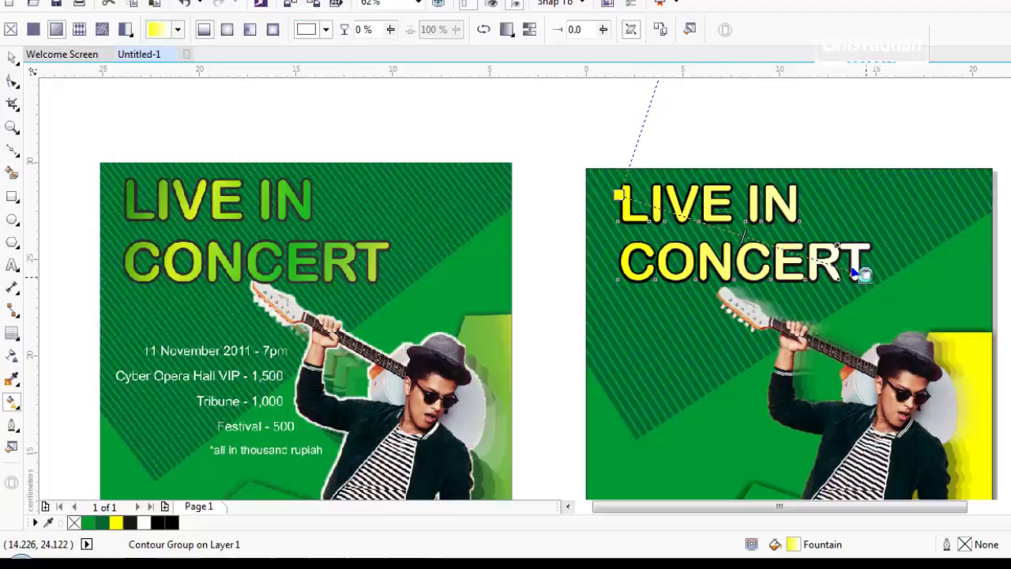
double_click(796, 550)
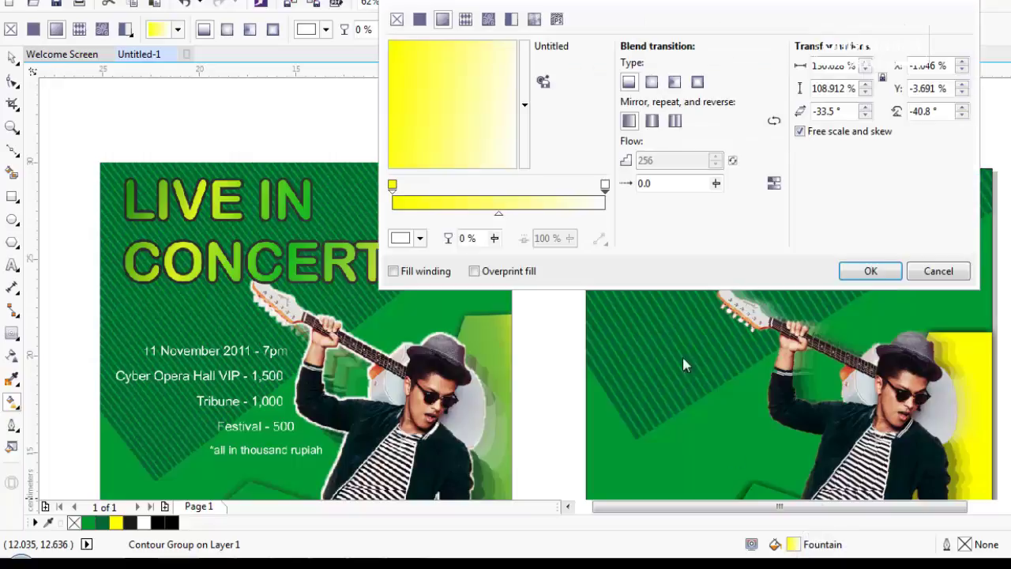
drag(652, 5, 318, 147)
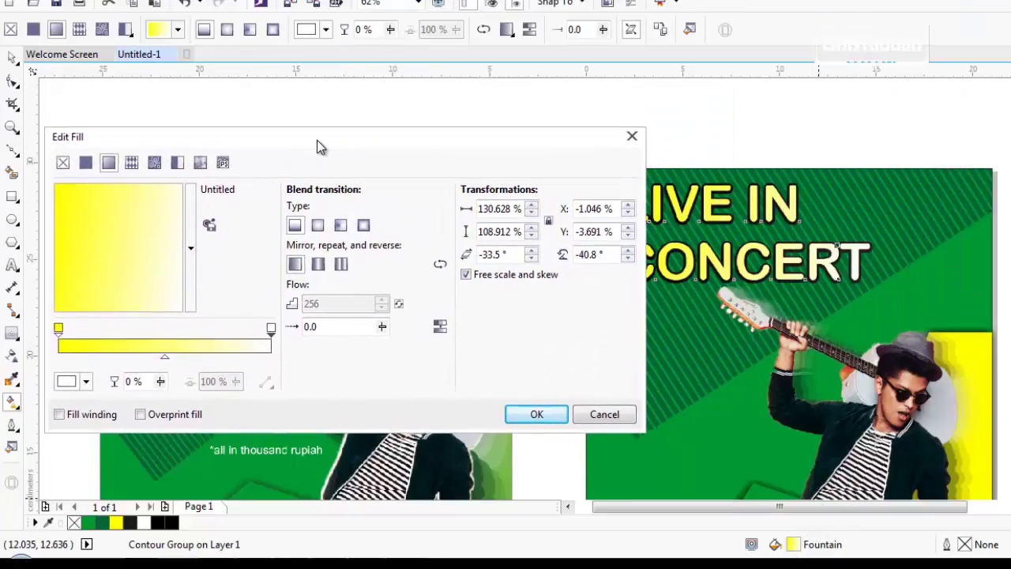
click(659, 504)
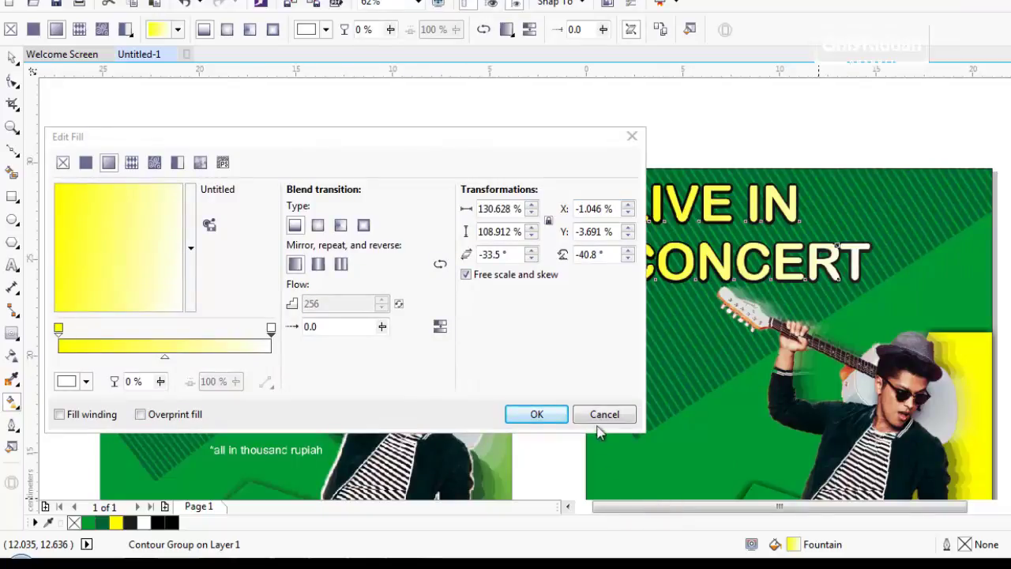
drag(403, 139, 413, 165)
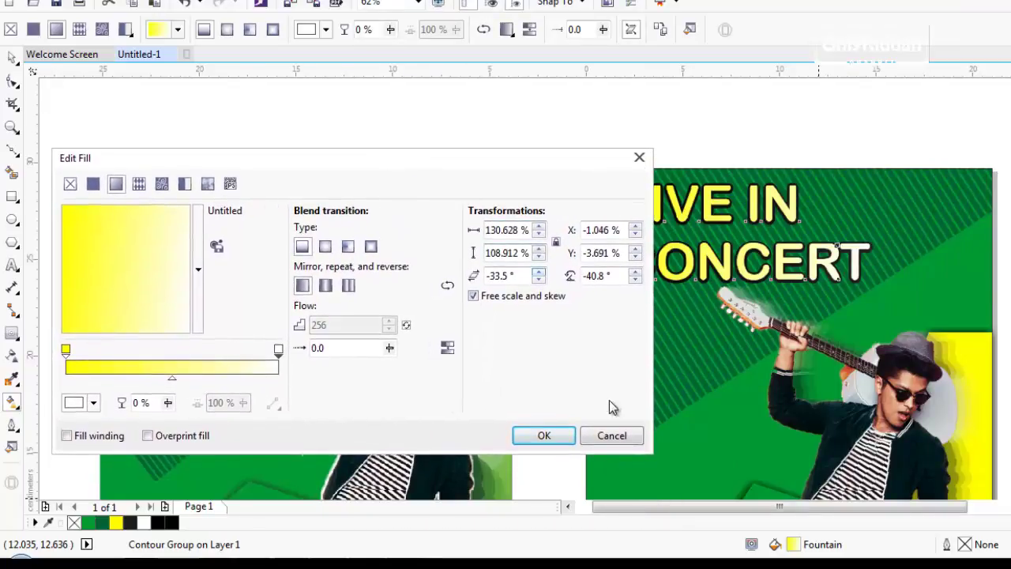
click(618, 439)
Edit the title's fountain fill and set its start colour to green, RGB 27, 245, 56.
click(568, 506)
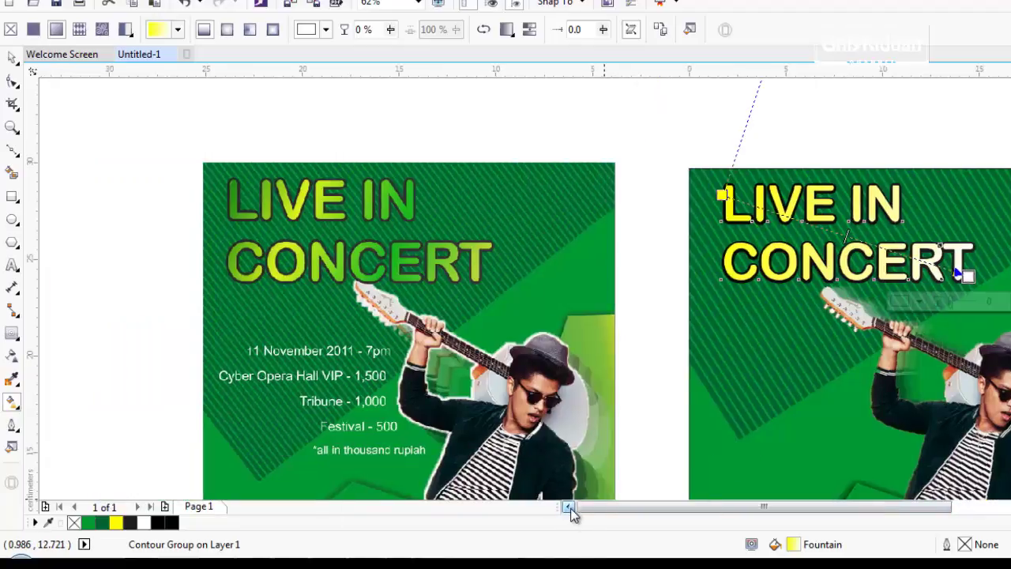
double_click(792, 544)
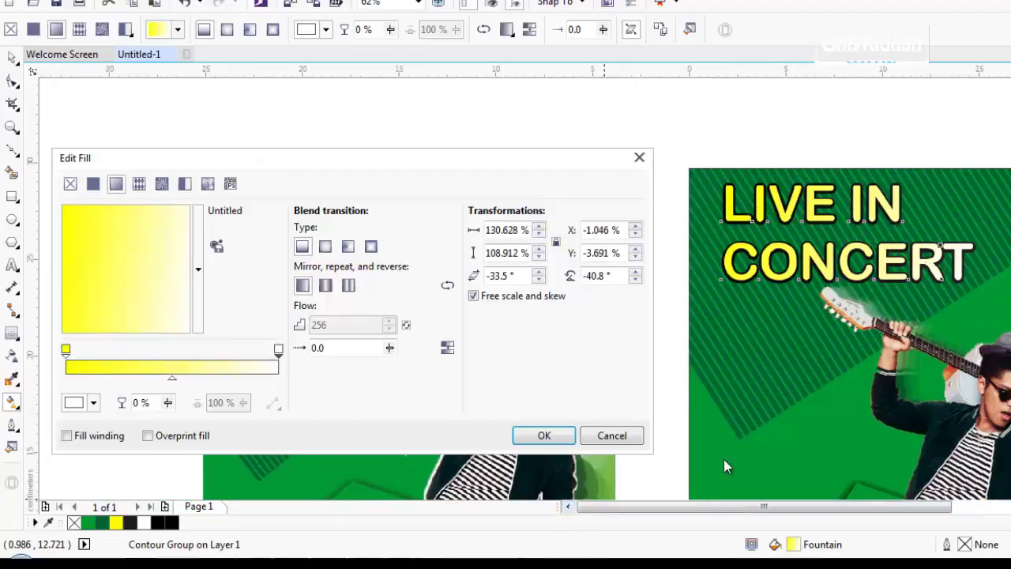
drag(515, 162, 545, 165)
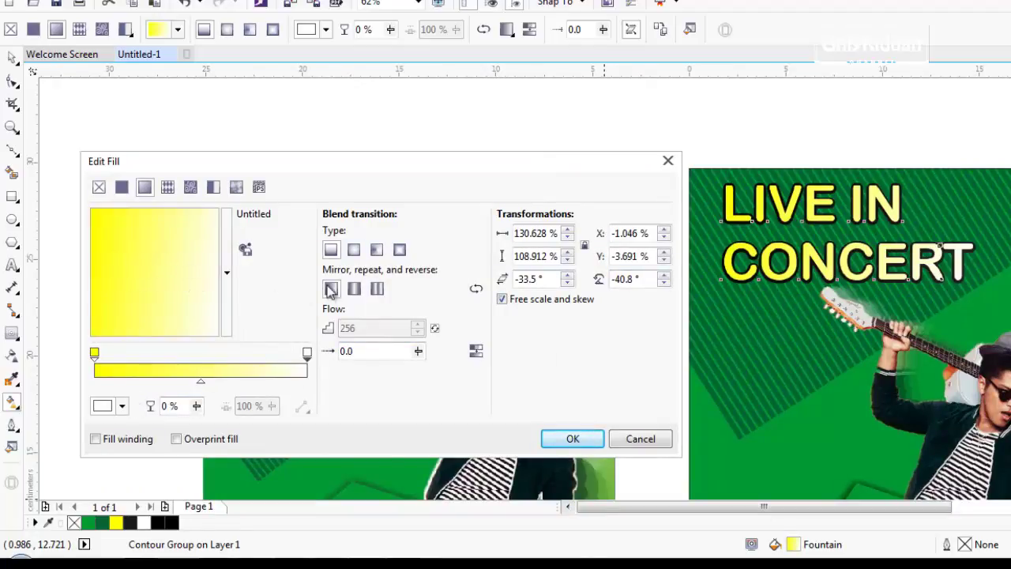
drag(457, 176, 439, 141)
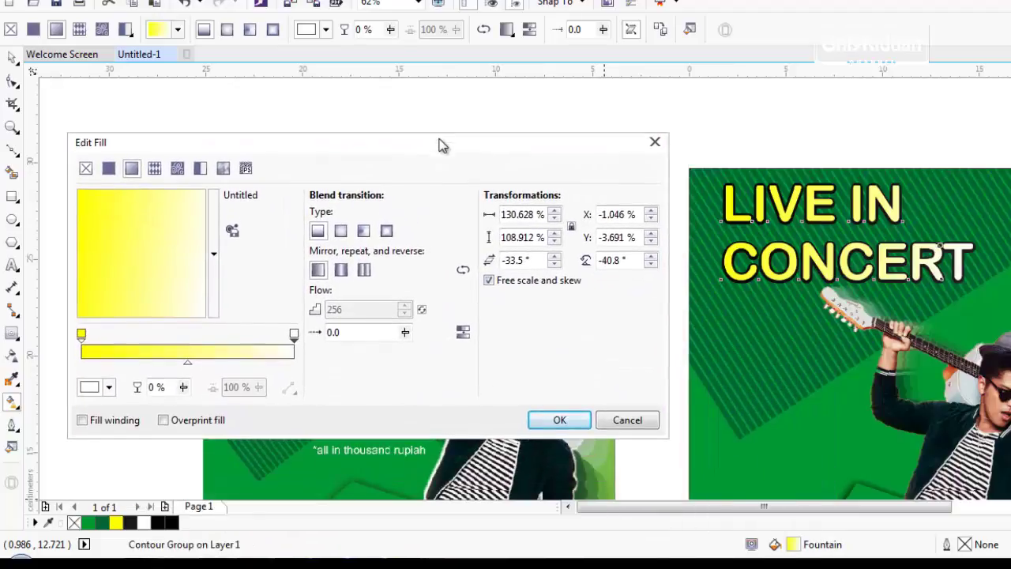
click(83, 332)
click(108, 385)
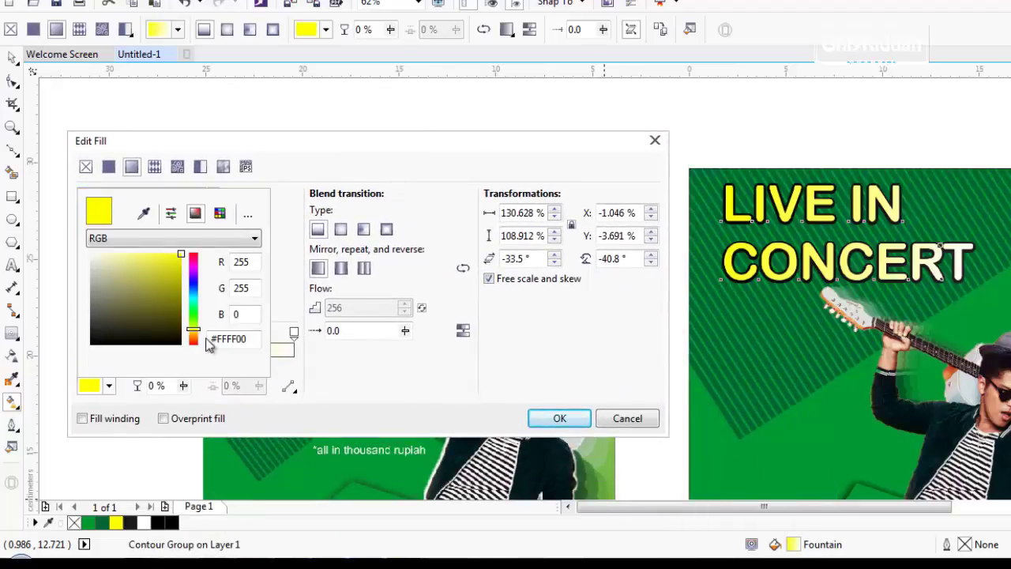
drag(193, 331, 193, 311)
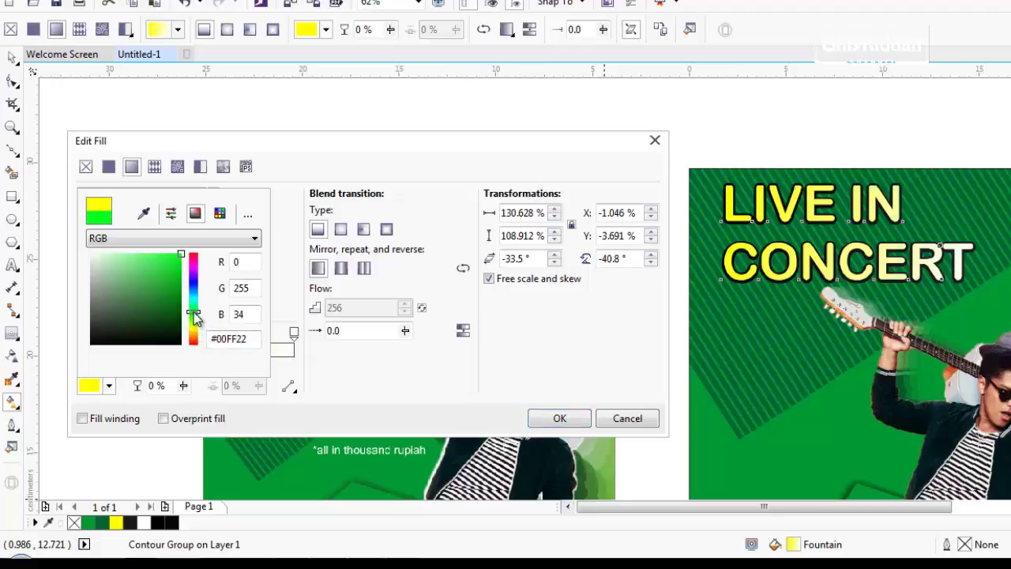
click(172, 257)
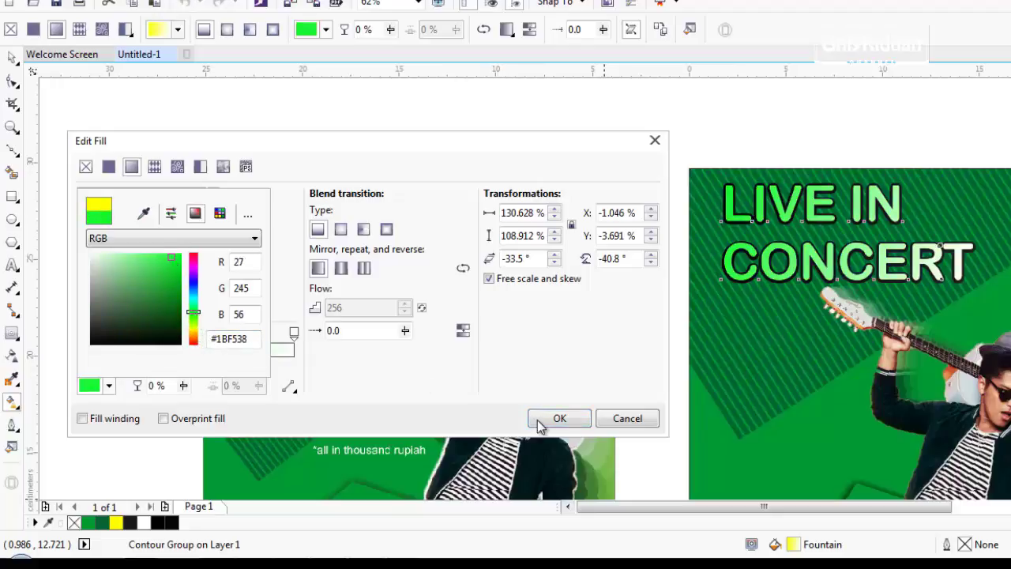
click(383, 373)
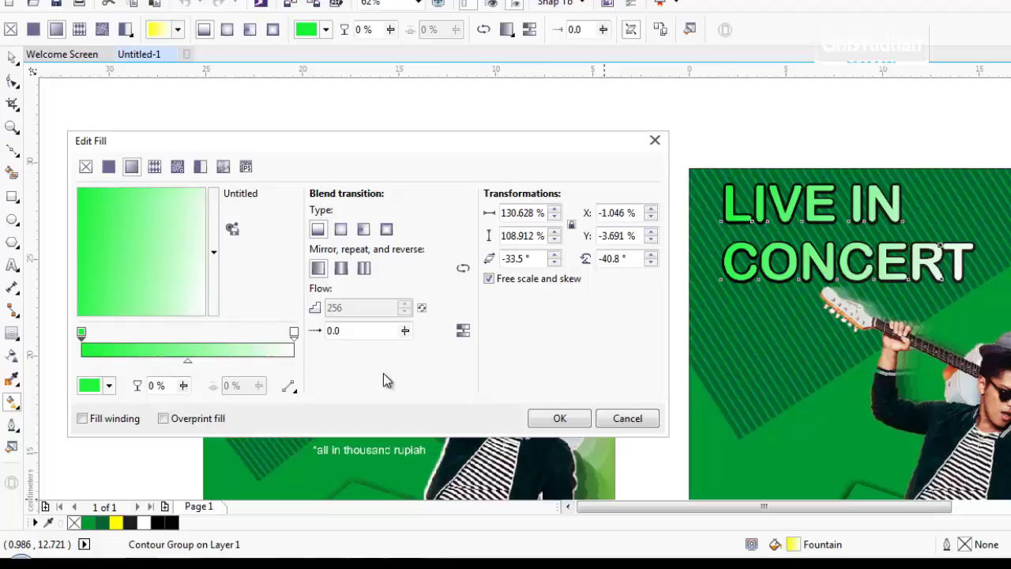
Add a colour stop at 27% of the title's gradient and make it yellow, RGB 227, 242, 12.
double_click(139, 342)
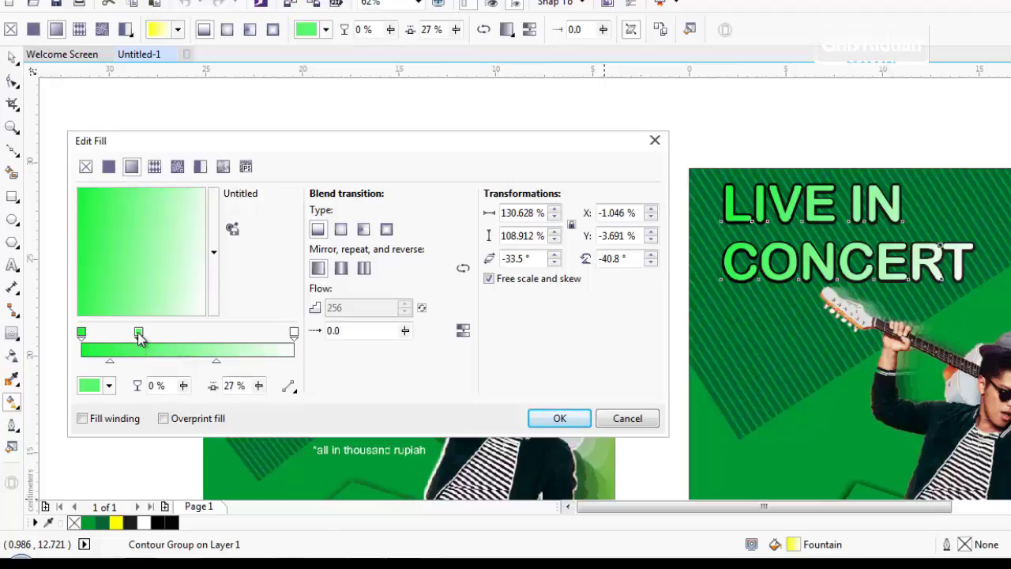
click(109, 385)
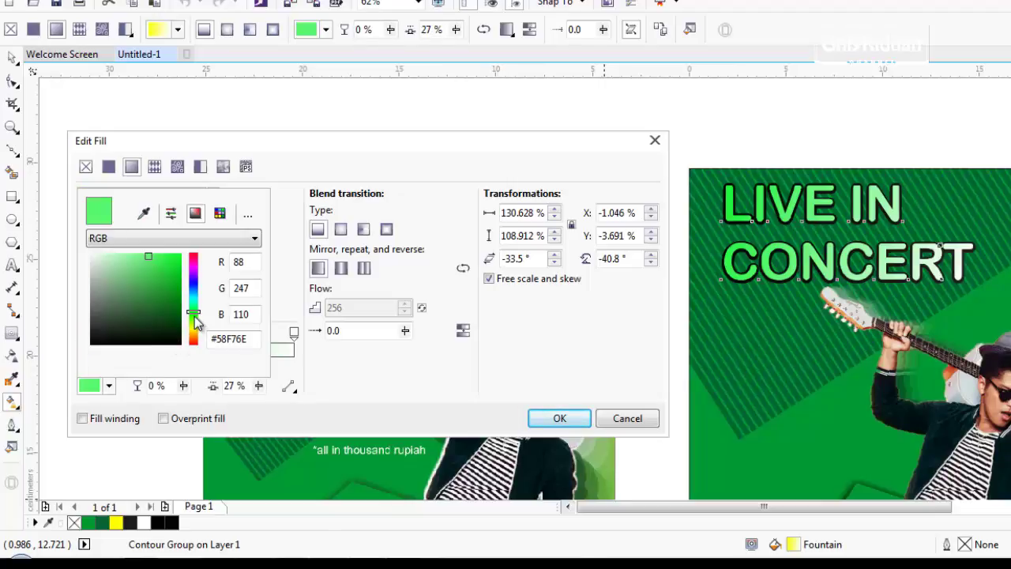
drag(196, 320, 193, 329)
click(175, 259)
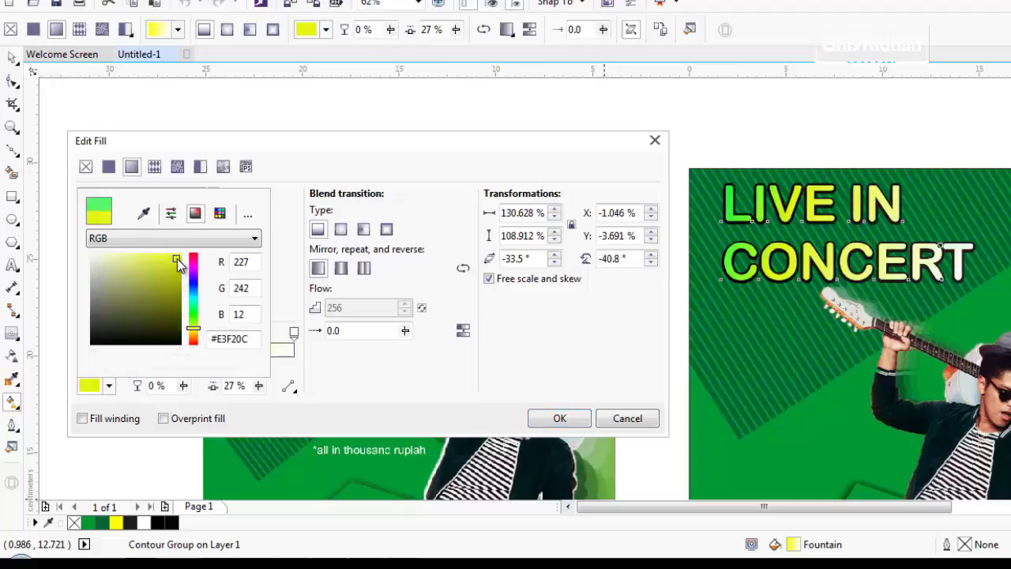
click(286, 384)
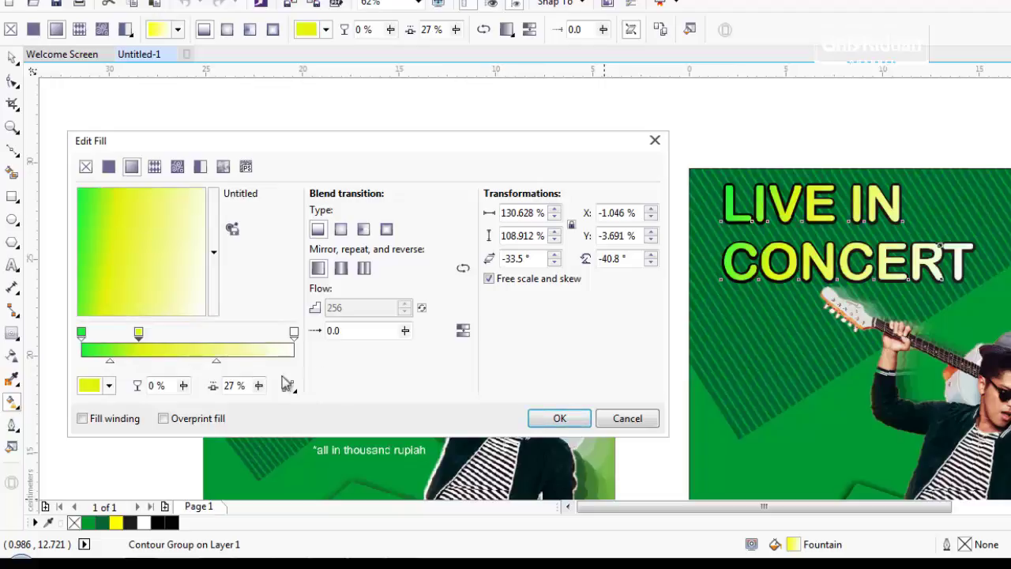
Add a colour stop at 62% of the title's gradient and make it green, RGB 14, 242, 22.
double_click(214, 344)
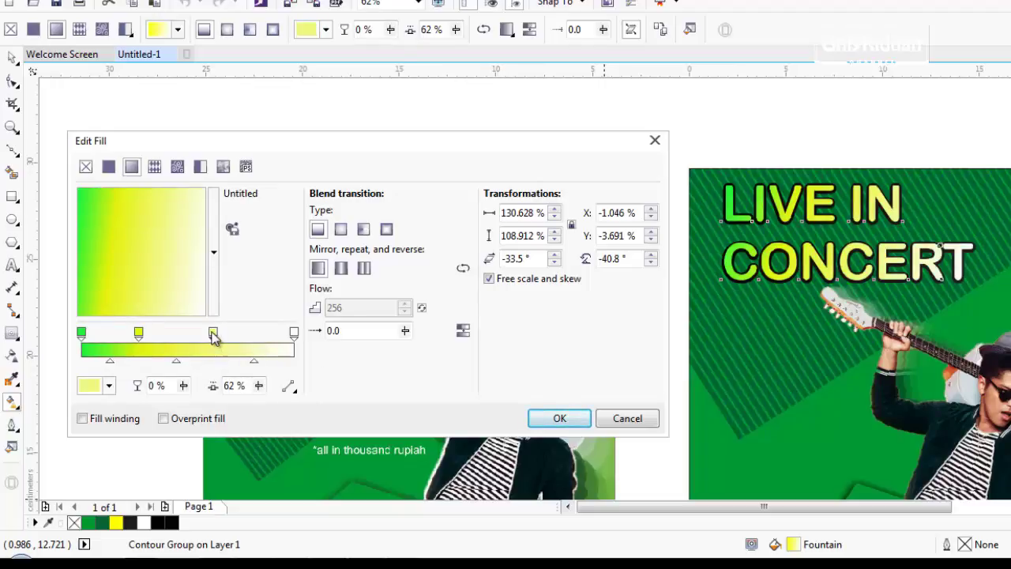
click(110, 384)
drag(197, 336, 199, 315)
click(177, 261)
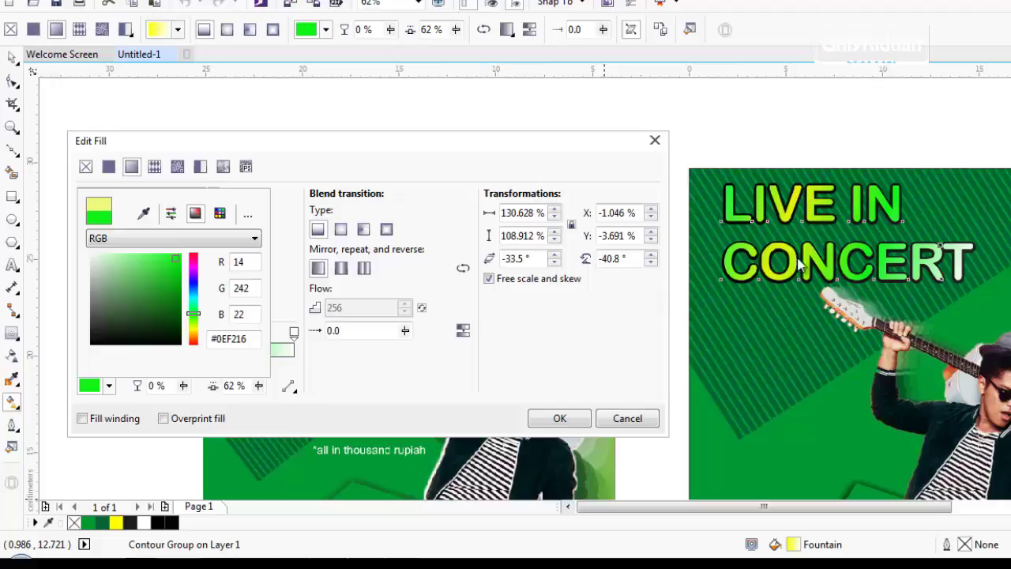
click(399, 385)
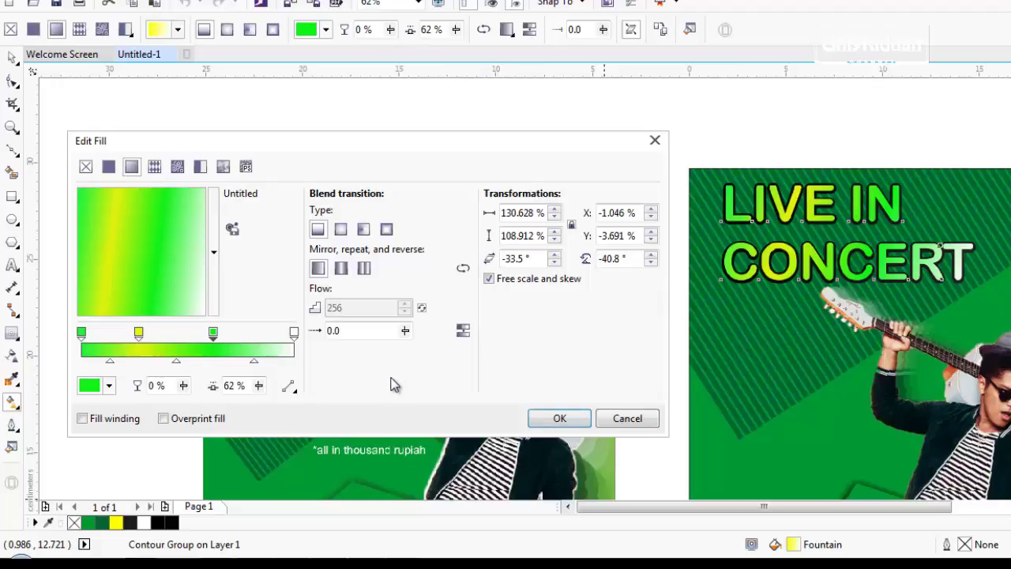
Add a yellow-green stop, CMYK 16, 0, 100, 0, at 99% of the title's gradient, then apply the fill and deselect the title.
click(293, 333)
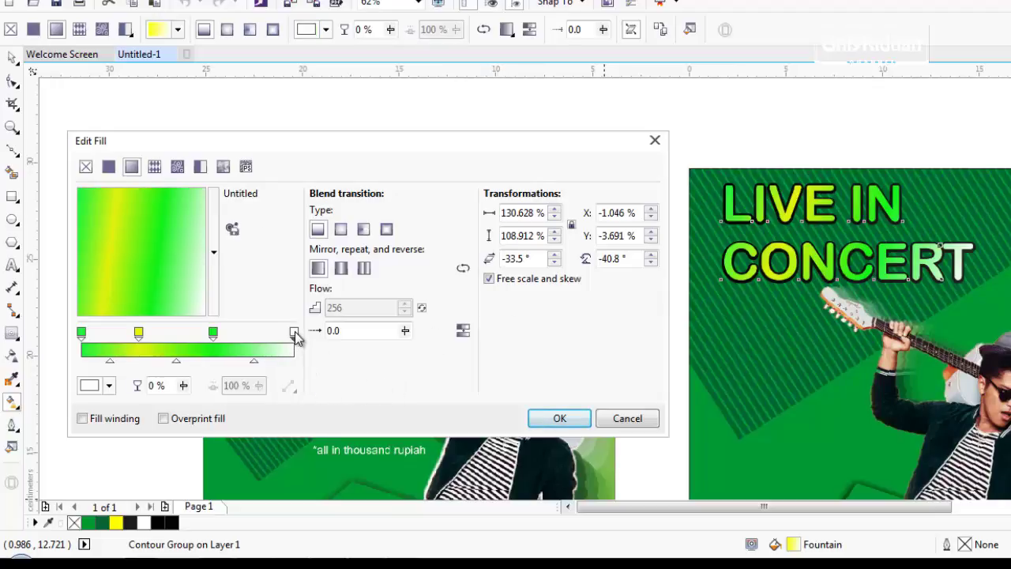
click(110, 387)
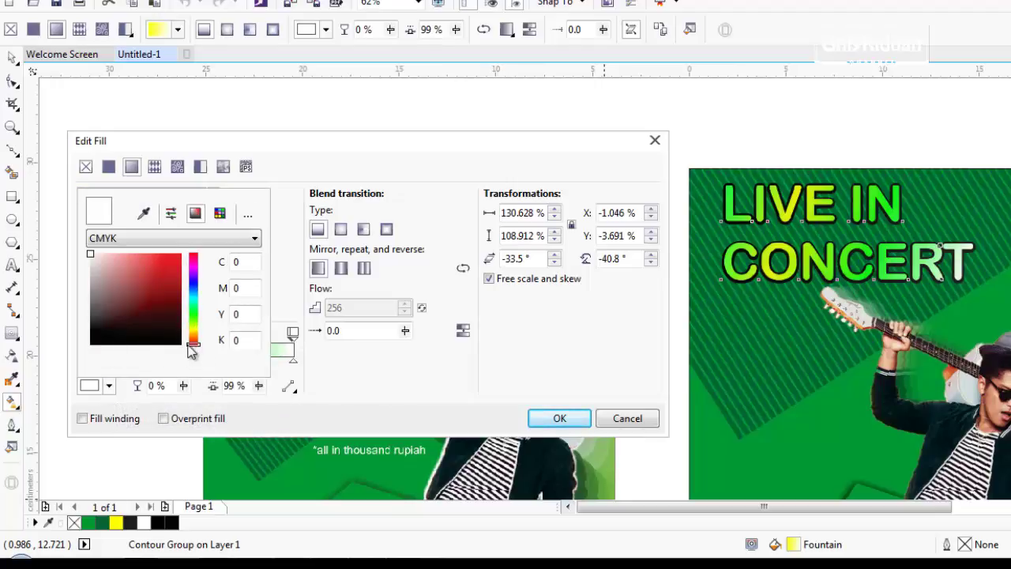
drag(188, 345, 194, 331)
click(177, 266)
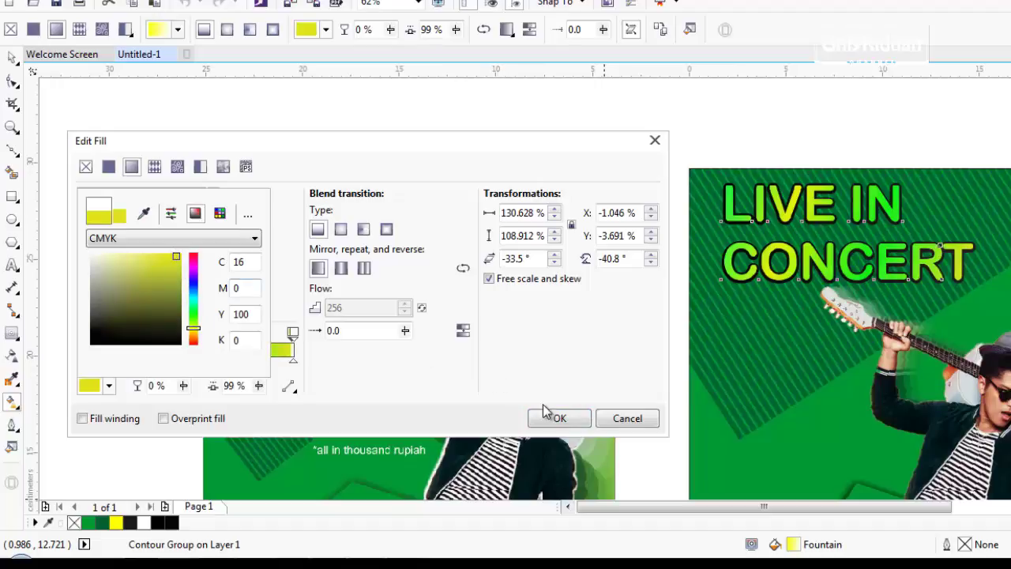
click(559, 421)
click(583, 424)
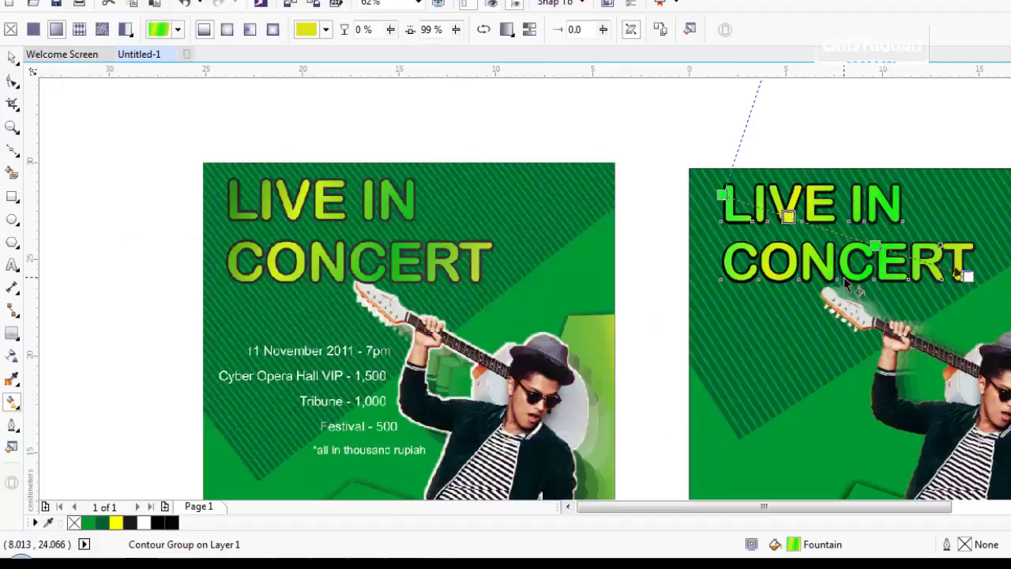
scroll(813, 300, down, 2)
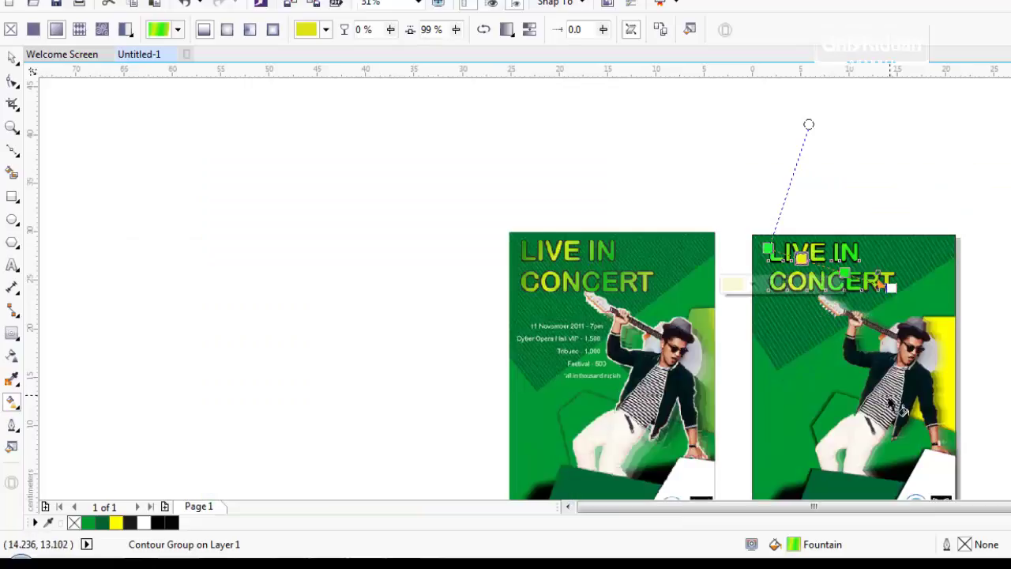
scroll(856, 402, up, 2)
scroll(857, 403, down, 2)
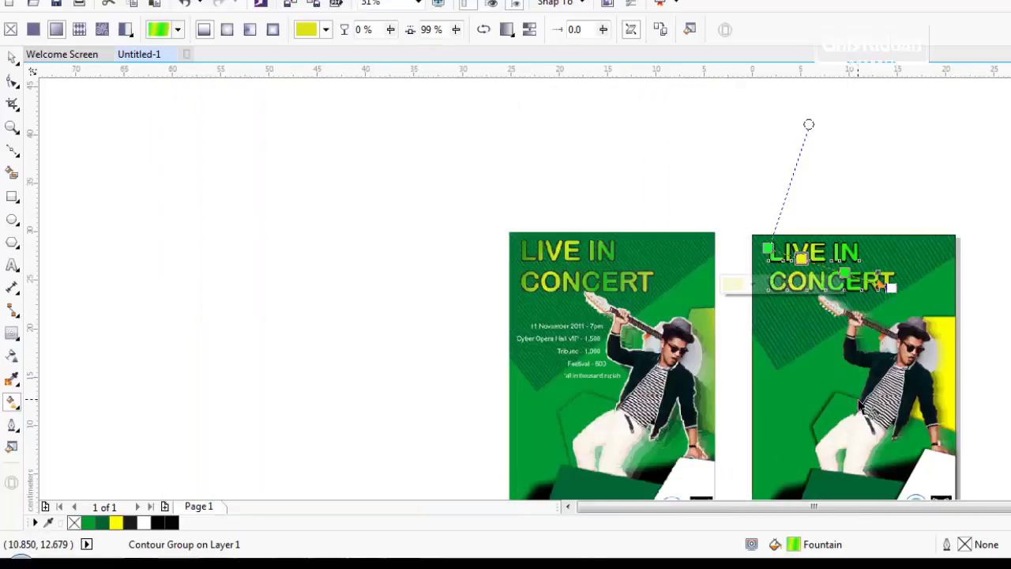
click(1009, 507)
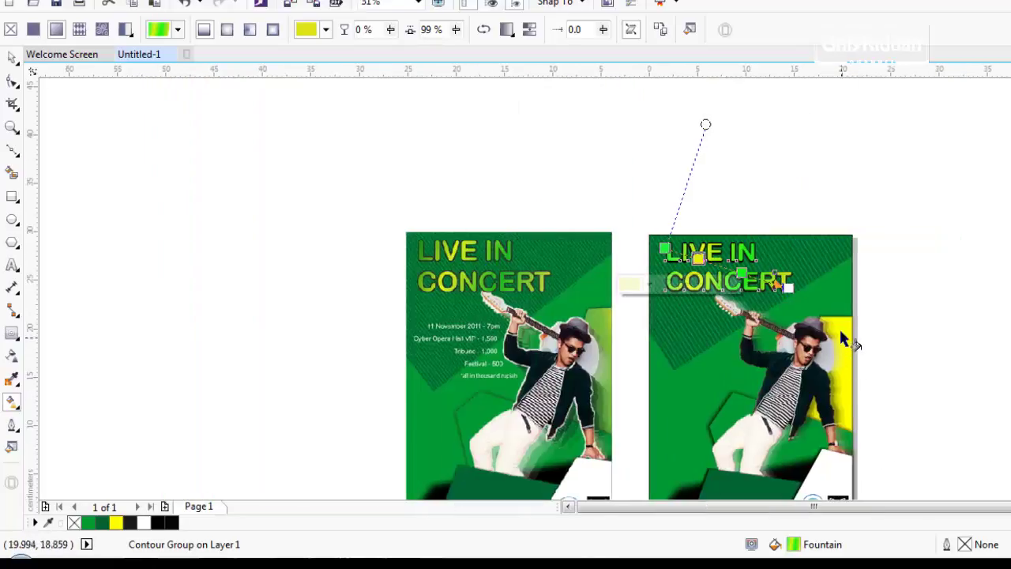
click(12, 58)
click(229, 168)
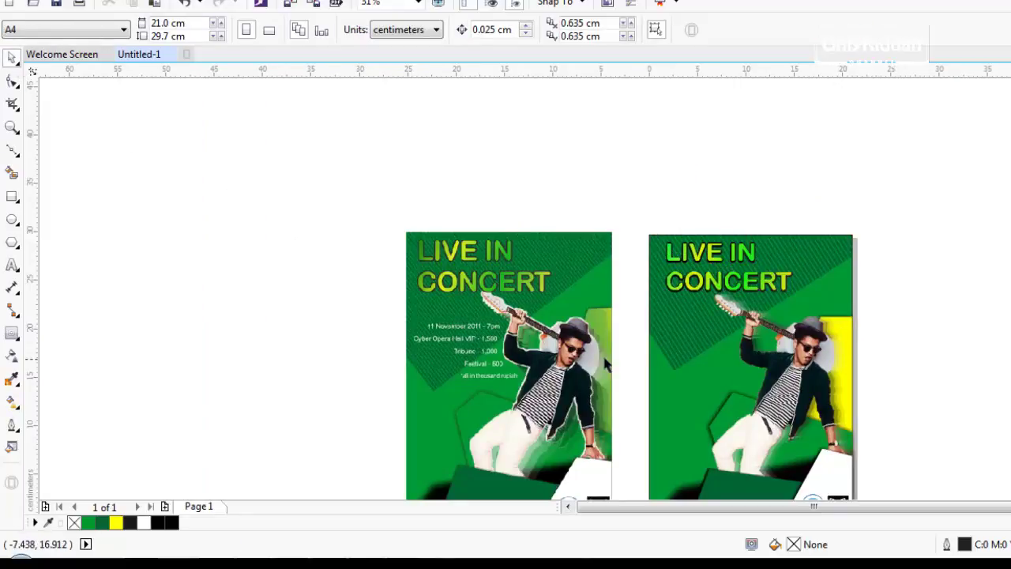
click(843, 326)
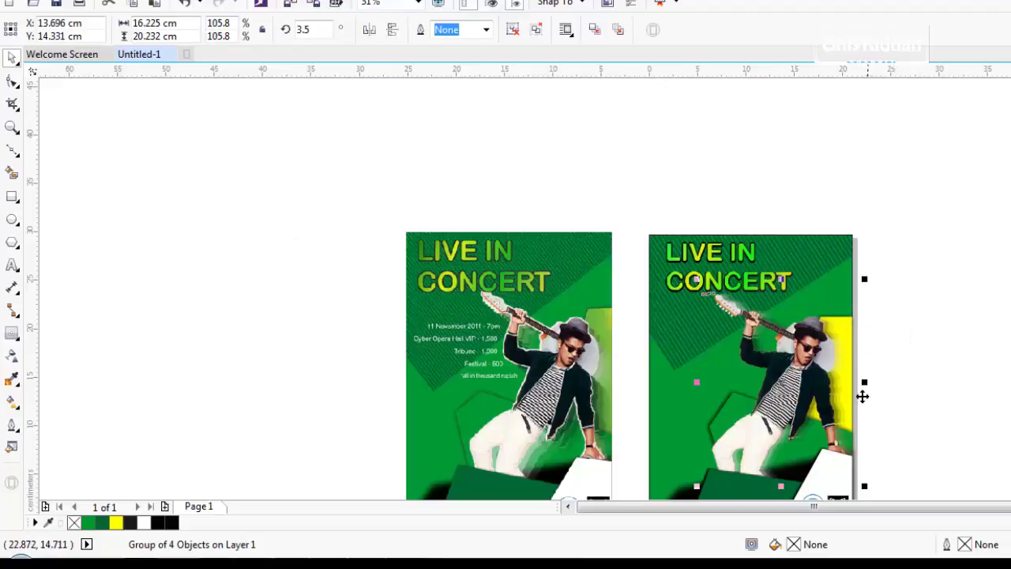
click(12, 403)
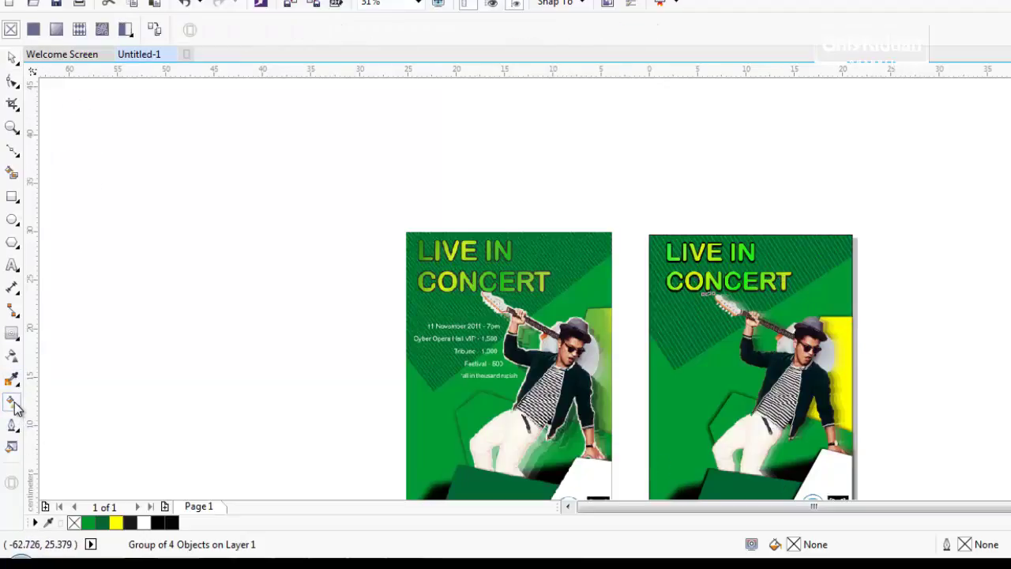
click(56, 29)
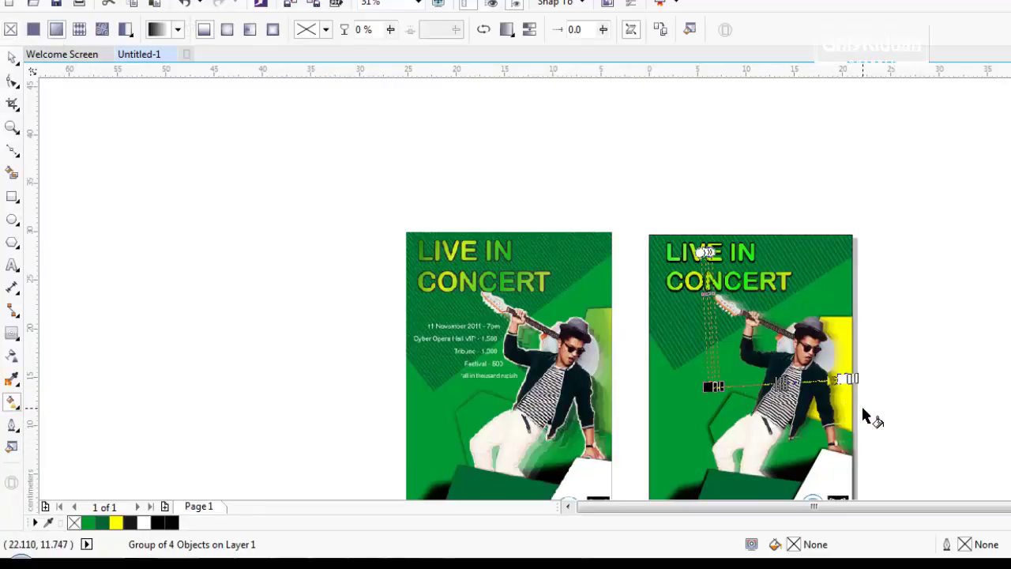
key(ctrl+z)
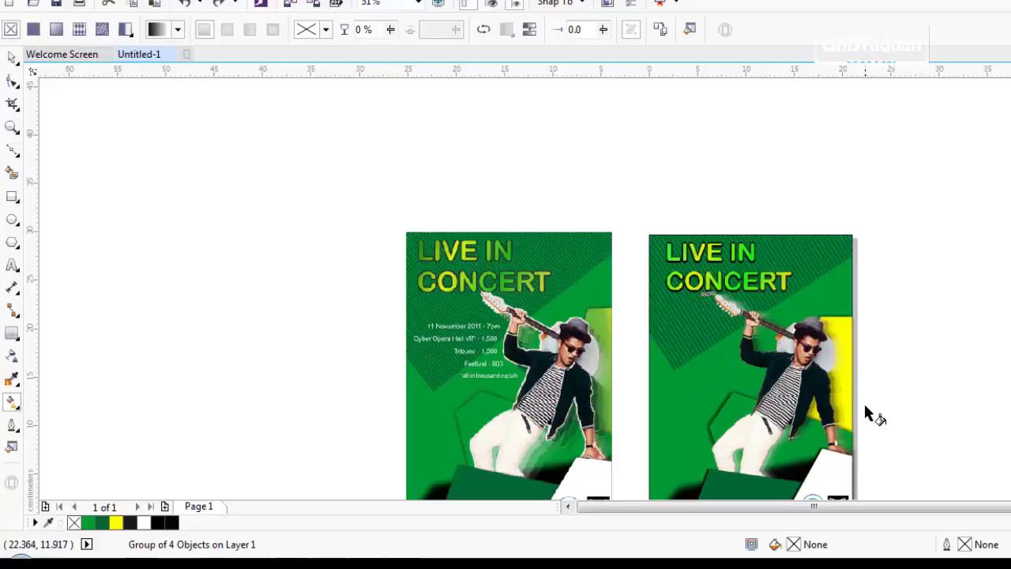
click(12, 57)
click(876, 293)
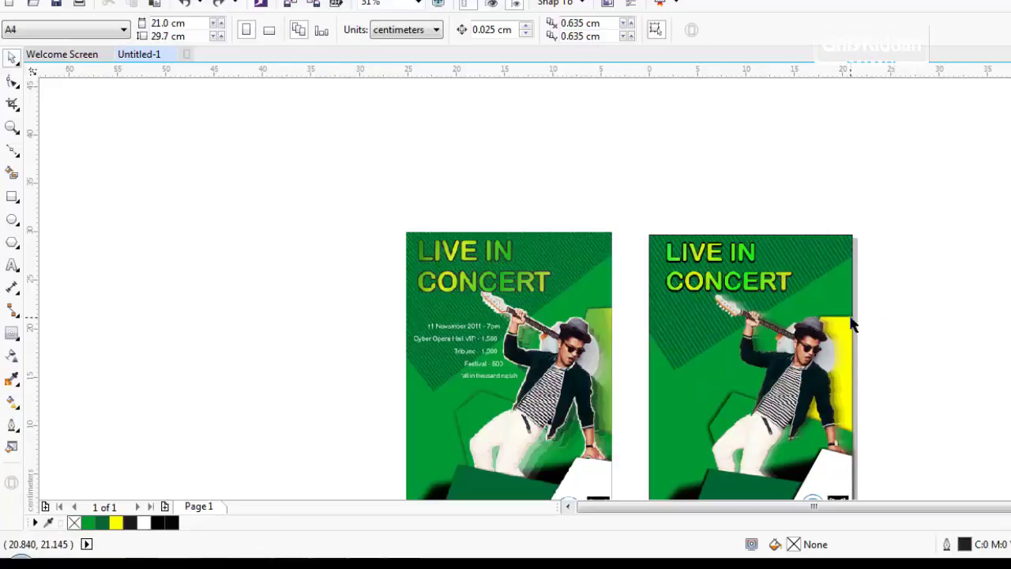
Select the yellow shape behind the guitarist and change its uniform fill to a linear fountain fill.
click(853, 323)
key(Tab)
key(Tab)
key(Tab)
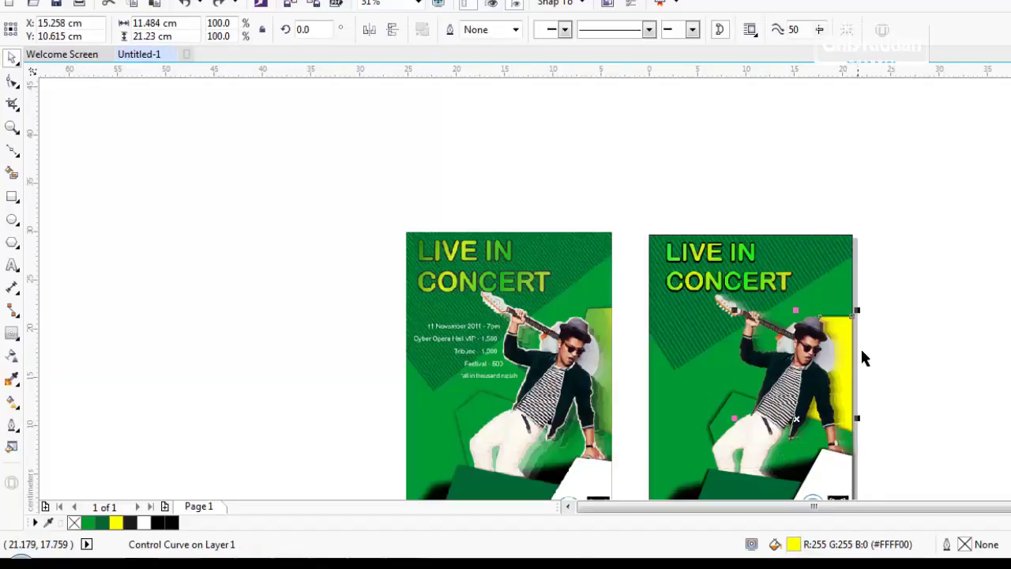
click(12, 401)
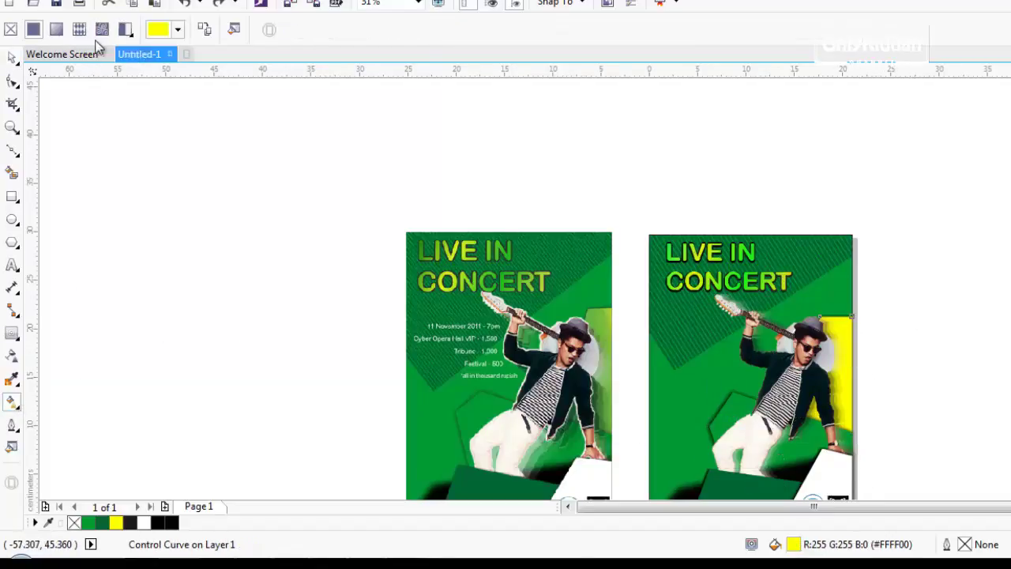
click(55, 30)
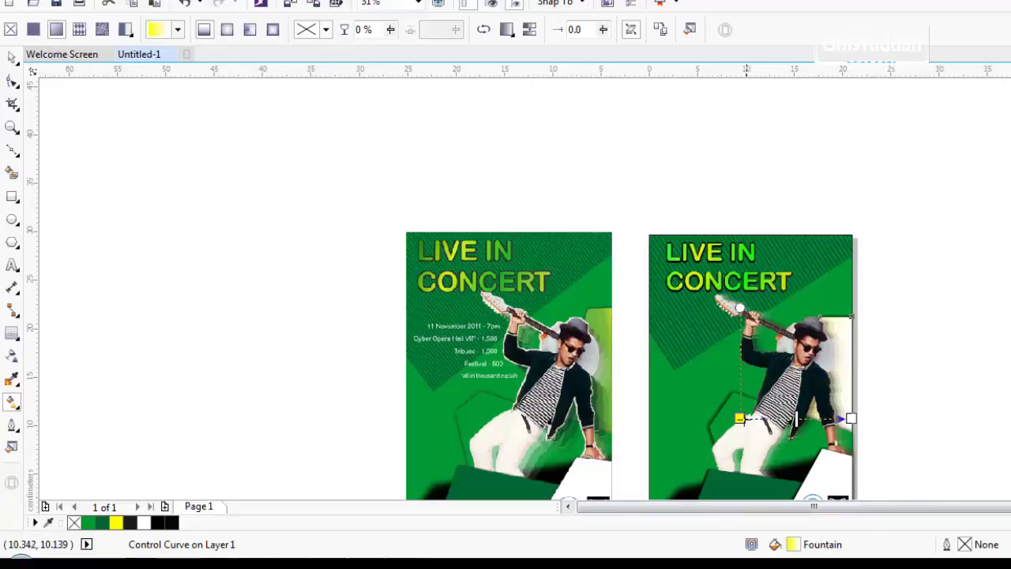
Set the start colour of the yellow shape's fountain fill to bright green, RGB 0, 255, 21.
click(740, 419)
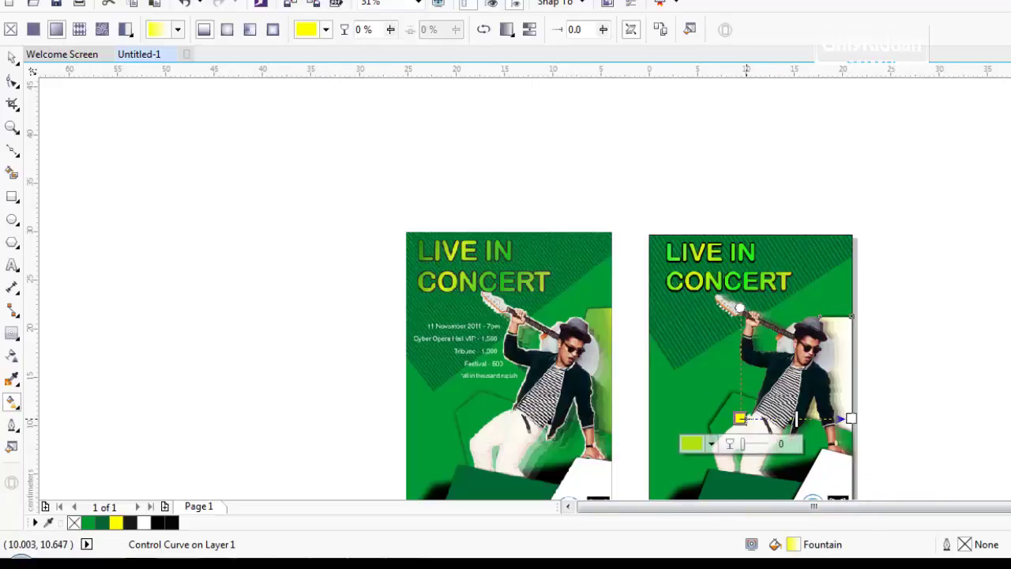
click(712, 445)
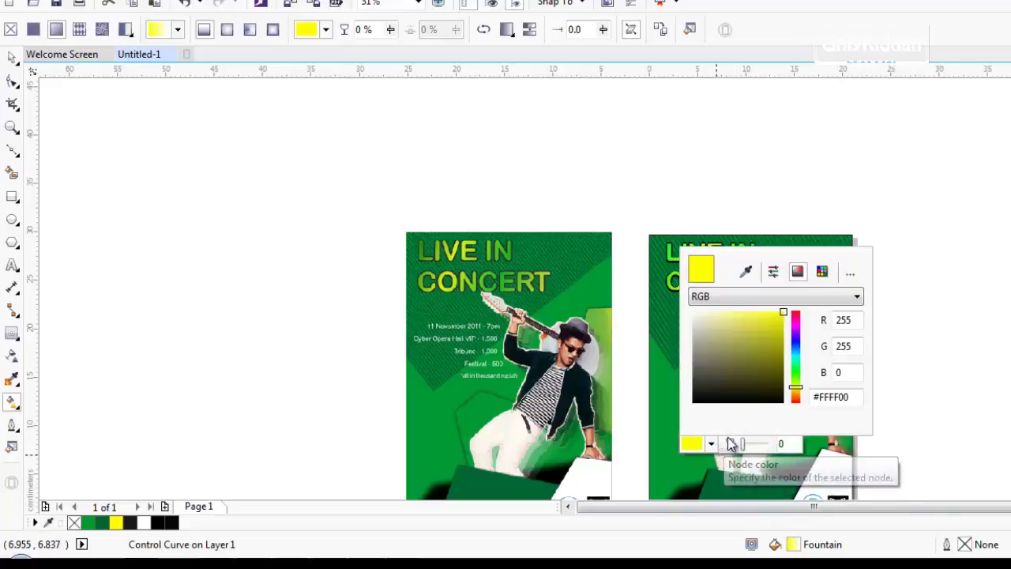
drag(793, 389, 795, 370)
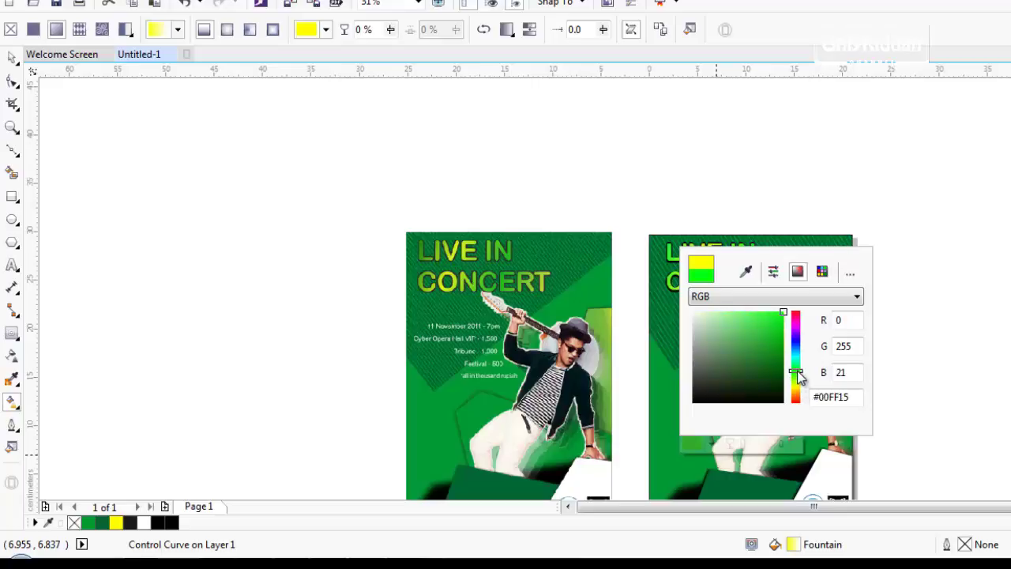
click(829, 447)
Set the end colour of the shape's fountain fill to yellow, CMYK 7, 7, 100, 0.
click(850, 419)
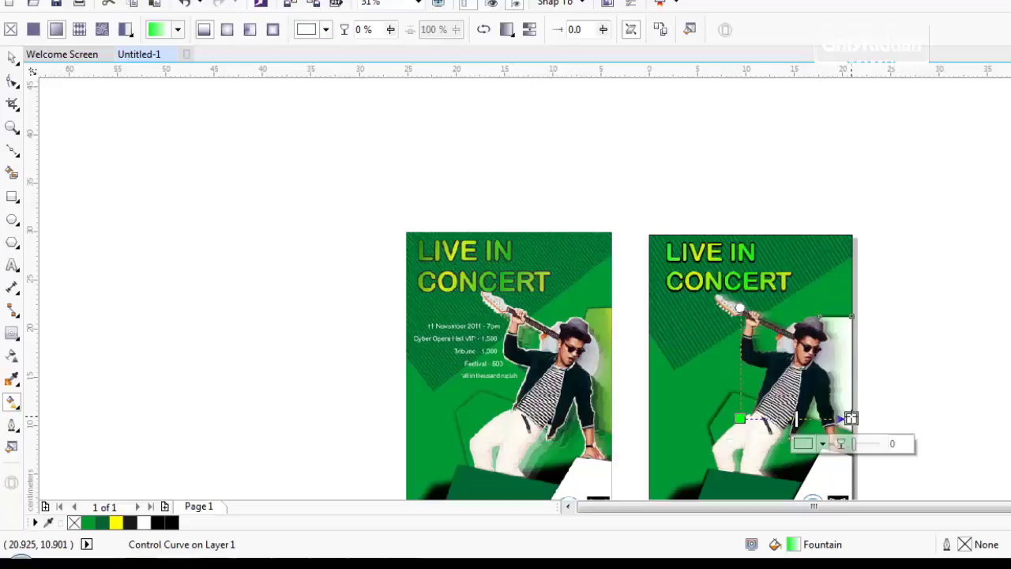
click(824, 444)
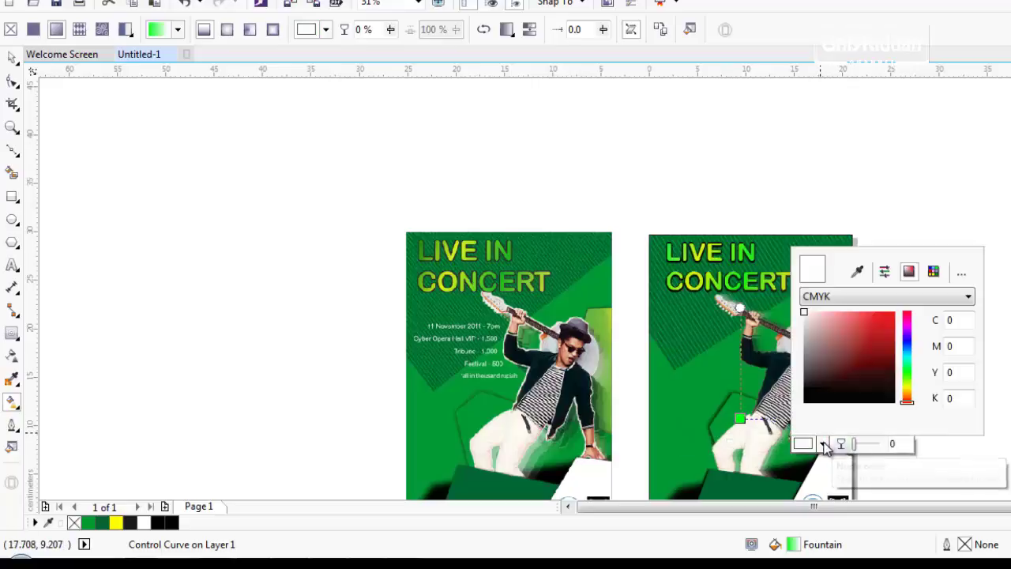
click(906, 392)
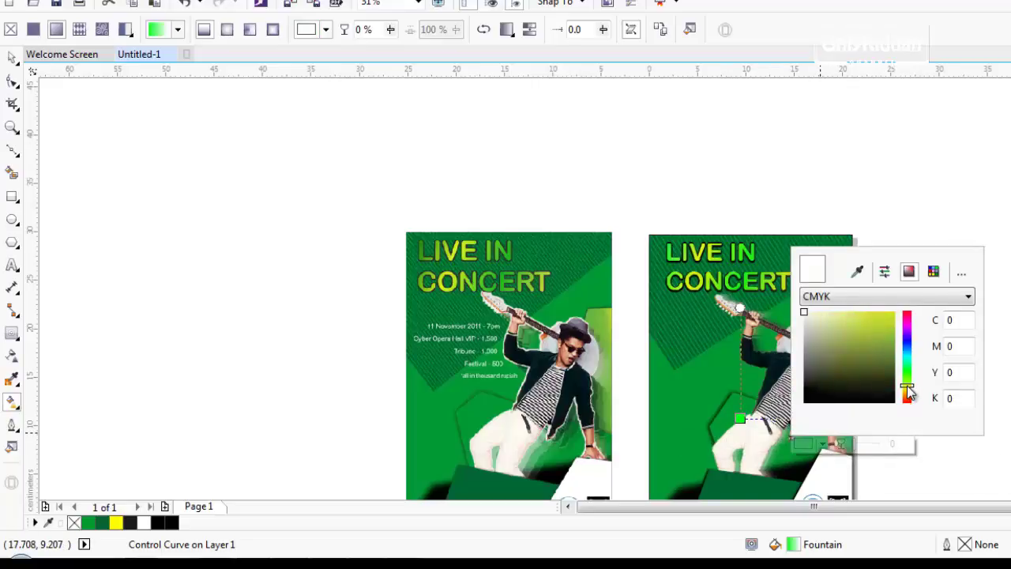
click(890, 318)
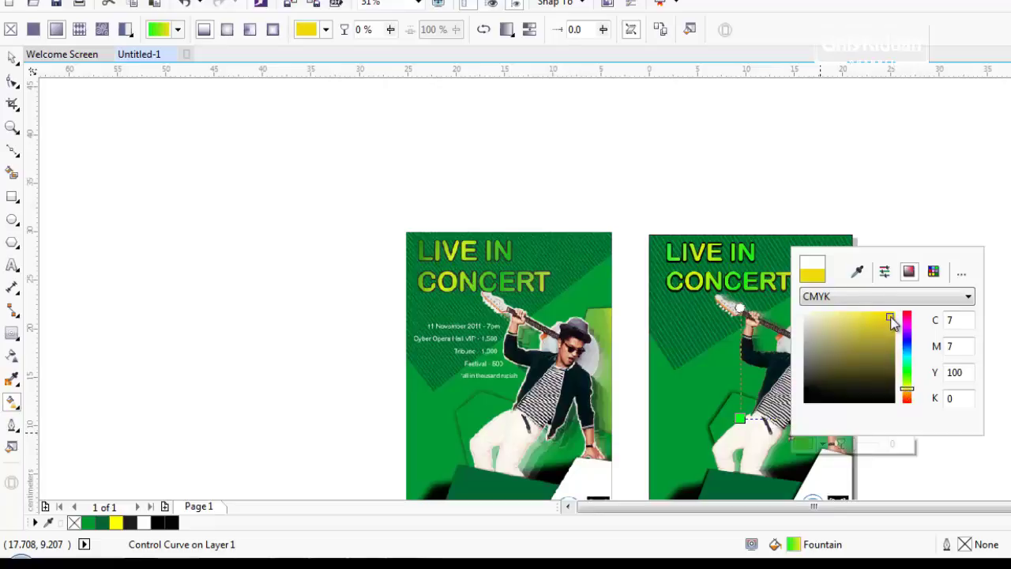
click(927, 452)
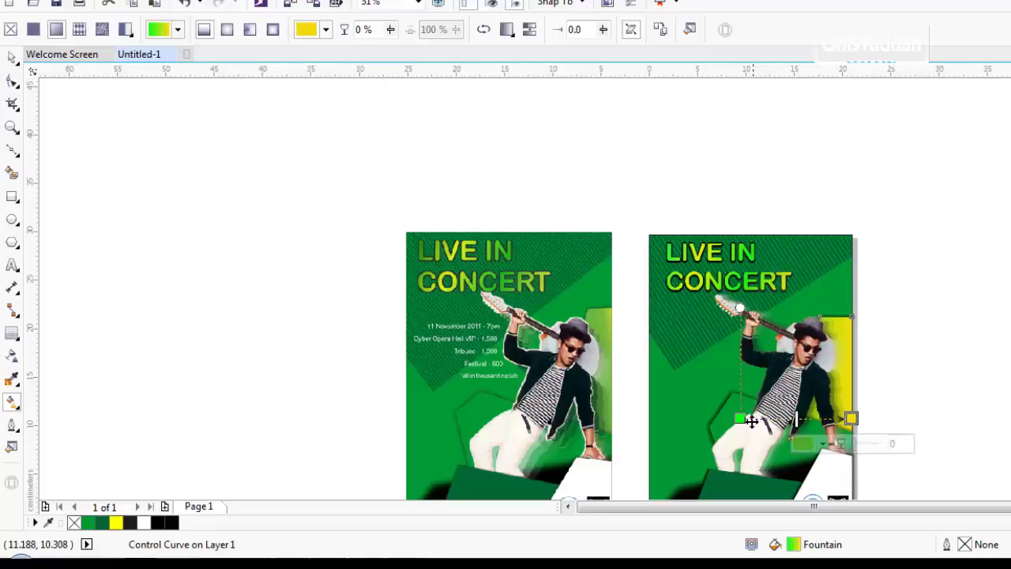
Slant the shape's gradient diagonally, with the green start over the guitarist's shirt and the yellow end higher at the page's edge.
drag(741, 419, 774, 396)
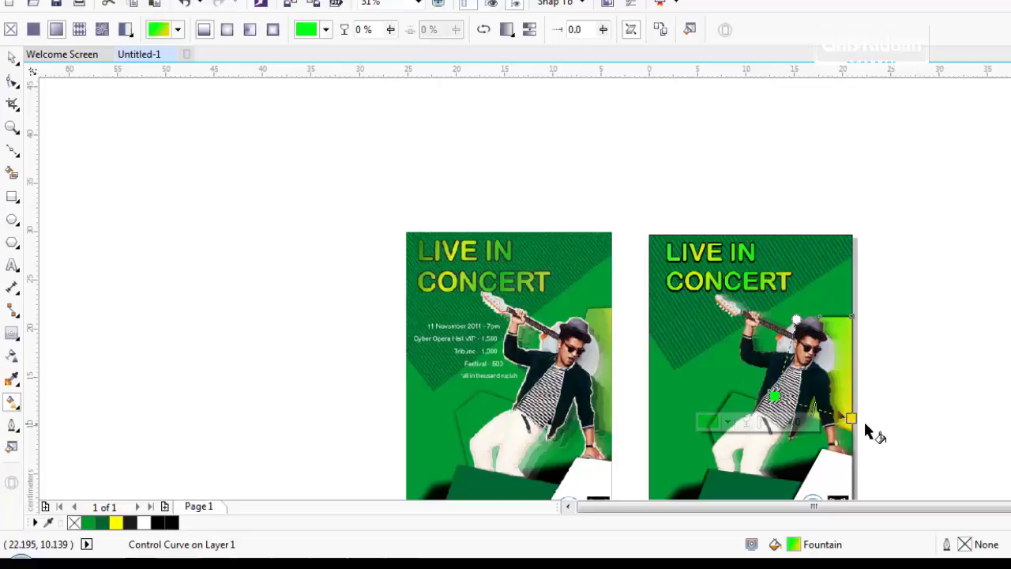
drag(849, 418, 849, 353)
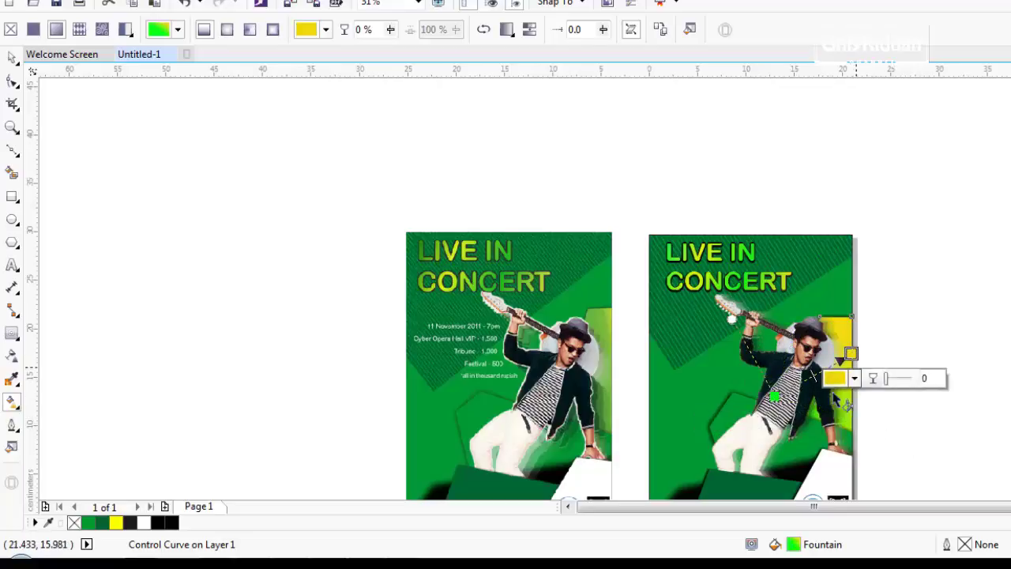
drag(780, 397, 854, 330)
drag(799, 367, 789, 390)
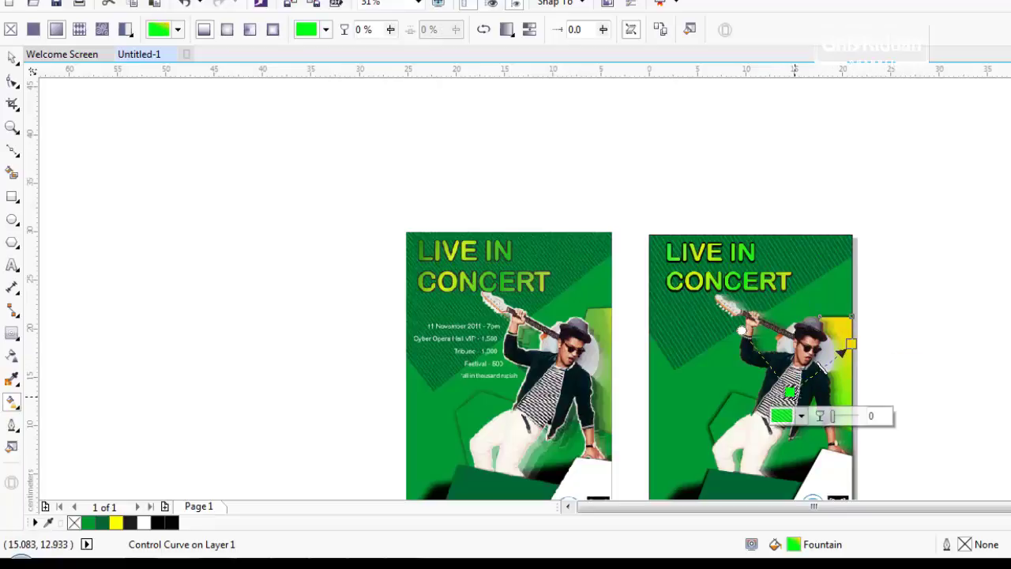
Darken the gradient's green start colour, extend its yellow end diagonally beyond the page edge, and deselect the shape.
click(800, 418)
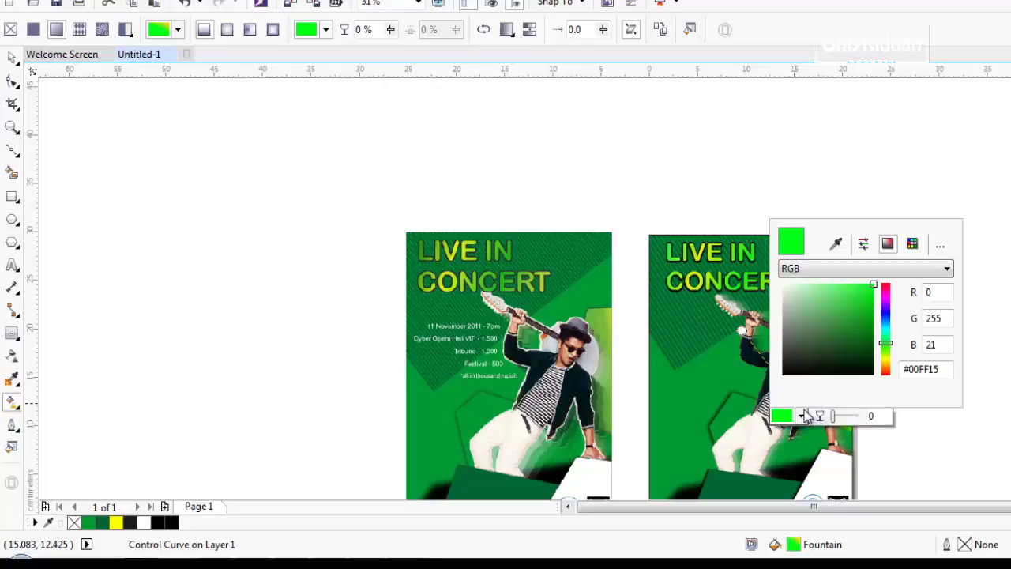
click(868, 313)
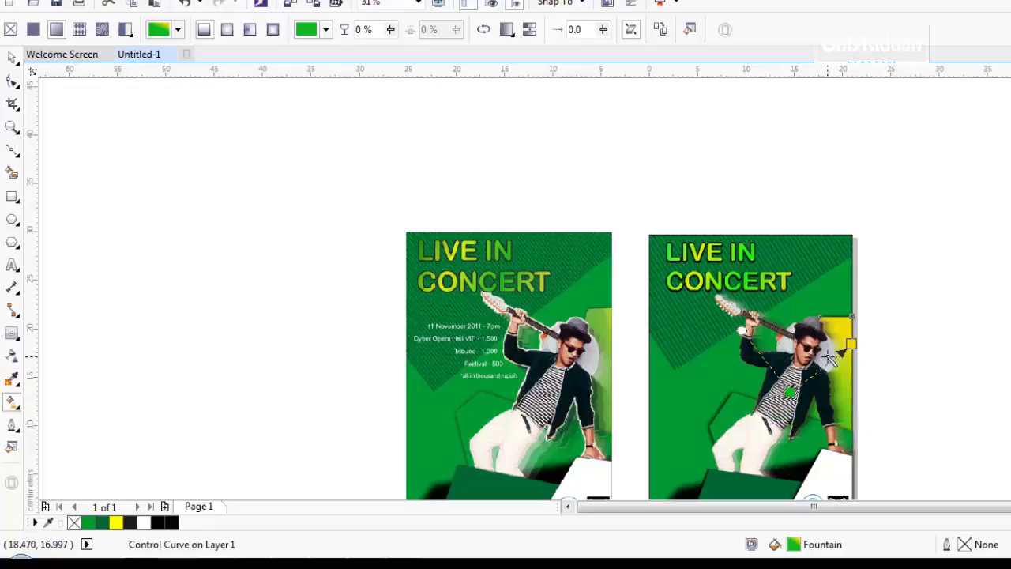
drag(852, 342, 864, 304)
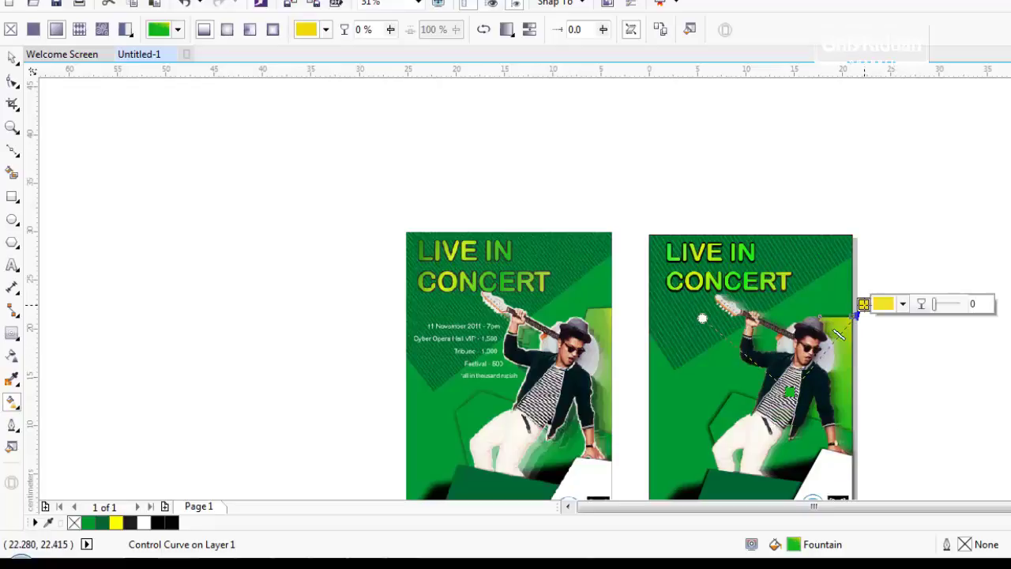
drag(790, 397, 793, 385)
click(906, 308)
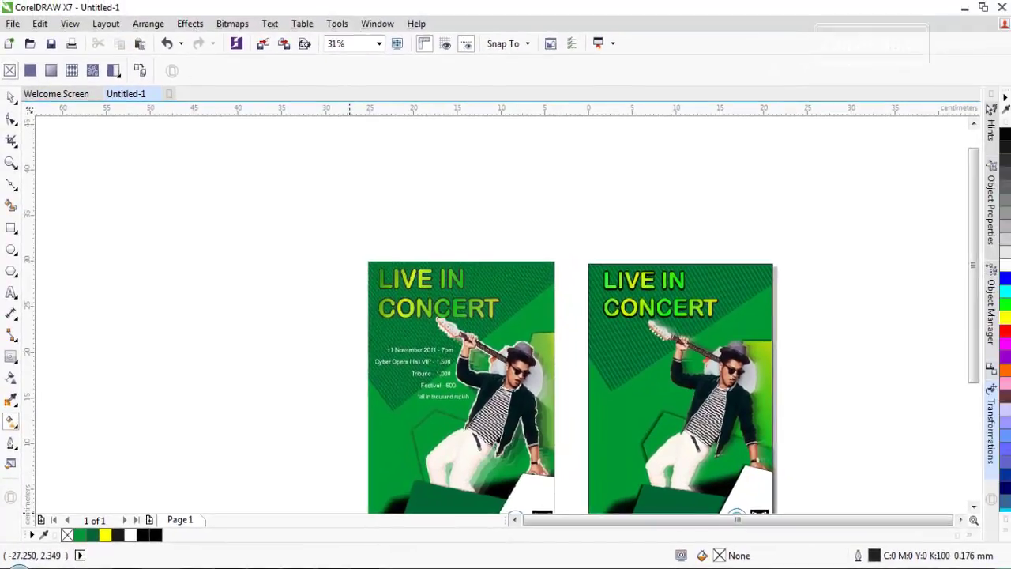
Switch to Notepad, copy all the event date, venue and ticket price lines, and return to CorelDRAW.
click(346, 567)
drag(404, 161, 253, 113)
right_click(295, 126)
click(332, 177)
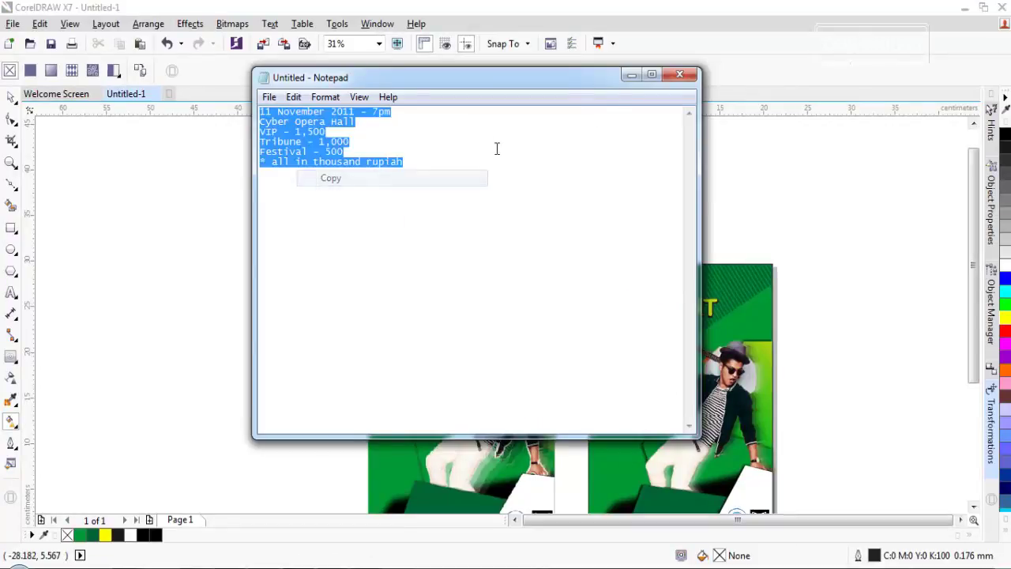
click(631, 75)
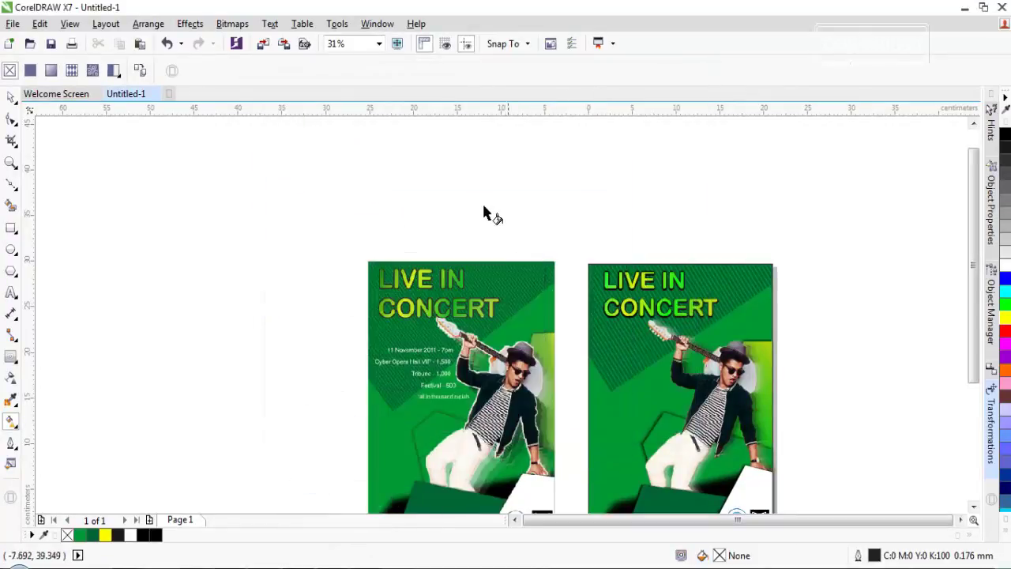
Draw a paragraph text frame about 14.7 × 9.7 cm beside the poster page and paste the copied event details into it.
click(11, 293)
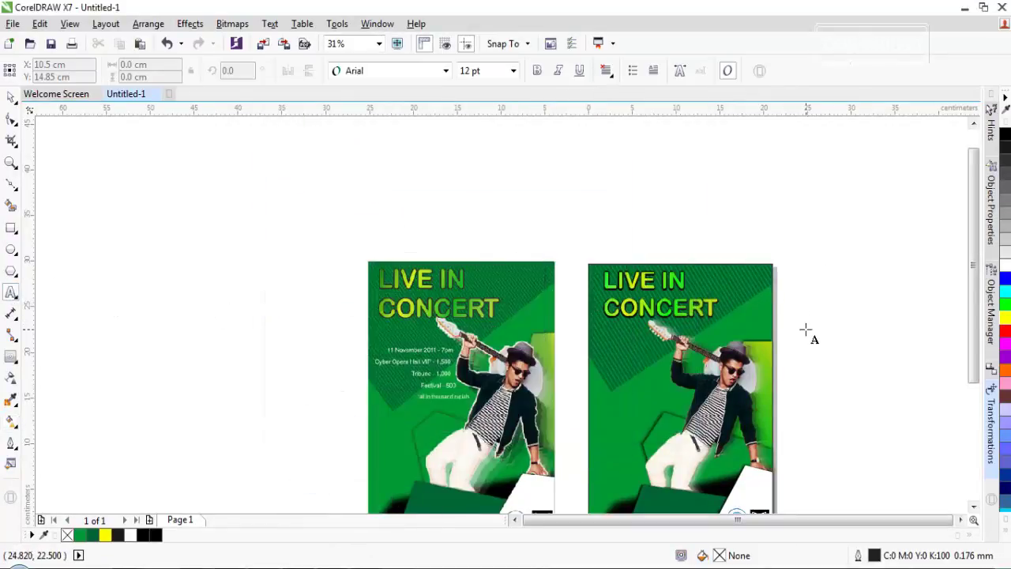
drag(796, 295, 927, 385)
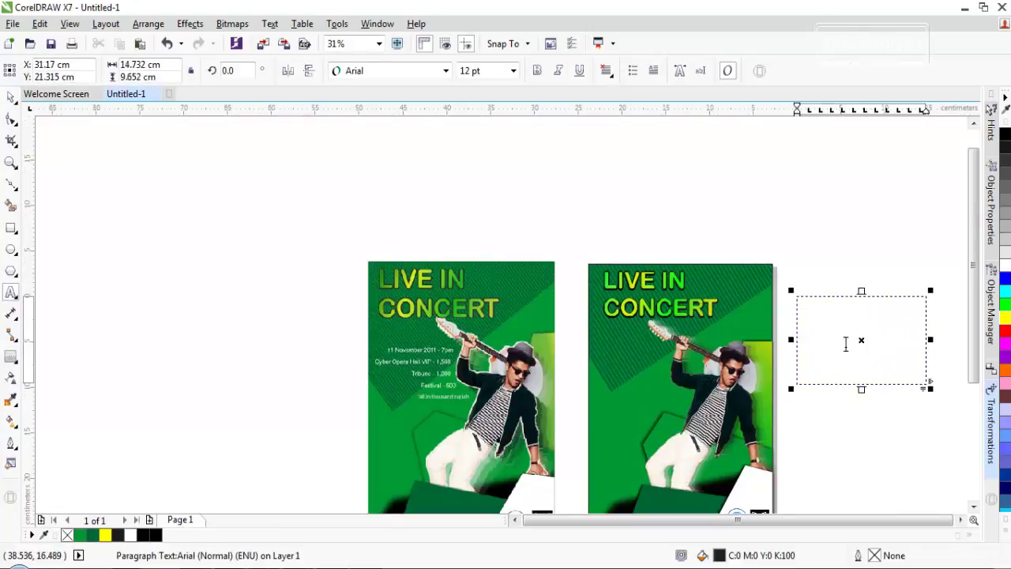
key(ctrl+v)
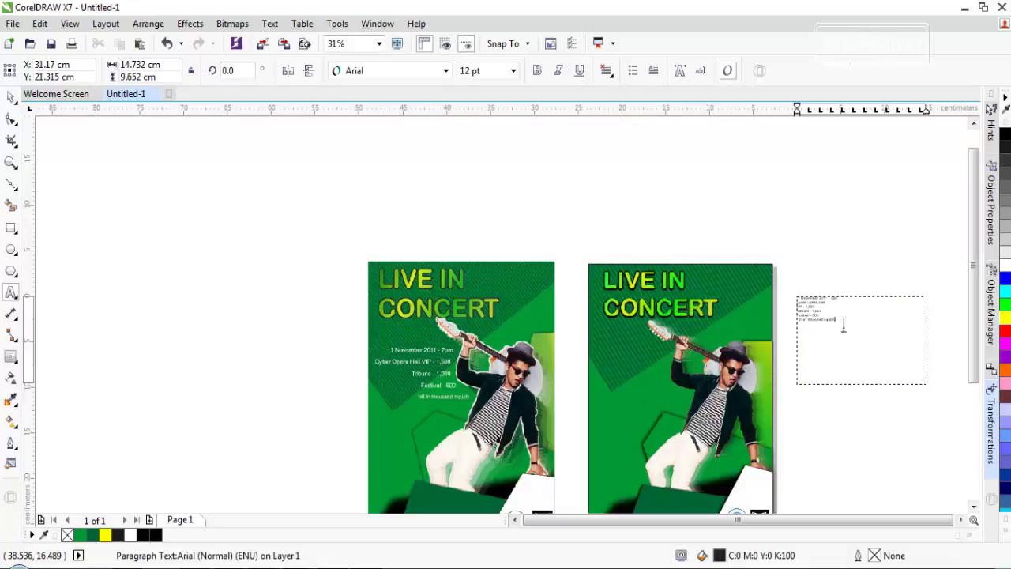
Set the font size of all the pasted event details to 14 pt.
drag(825, 316, 785, 289)
click(514, 70)
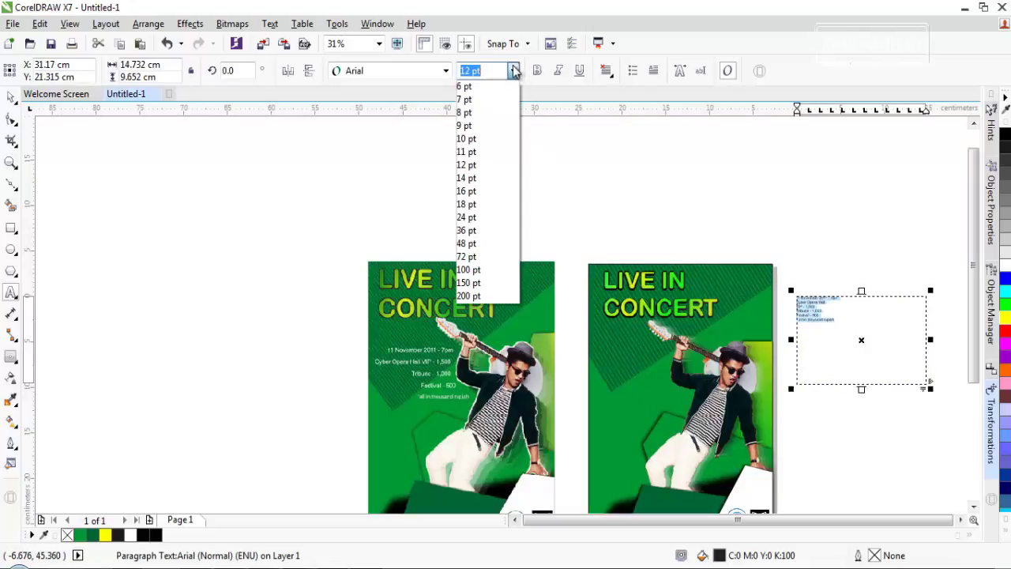
click(479, 173)
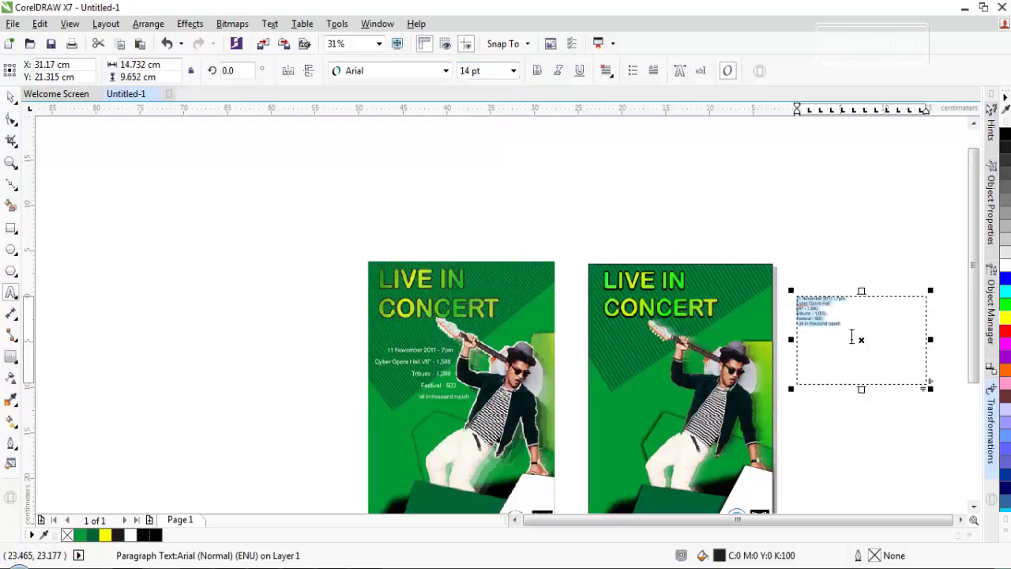
Narrow the event details' text frame and align its text to the right.
drag(930, 339, 872, 339)
drag(832, 388, 832, 358)
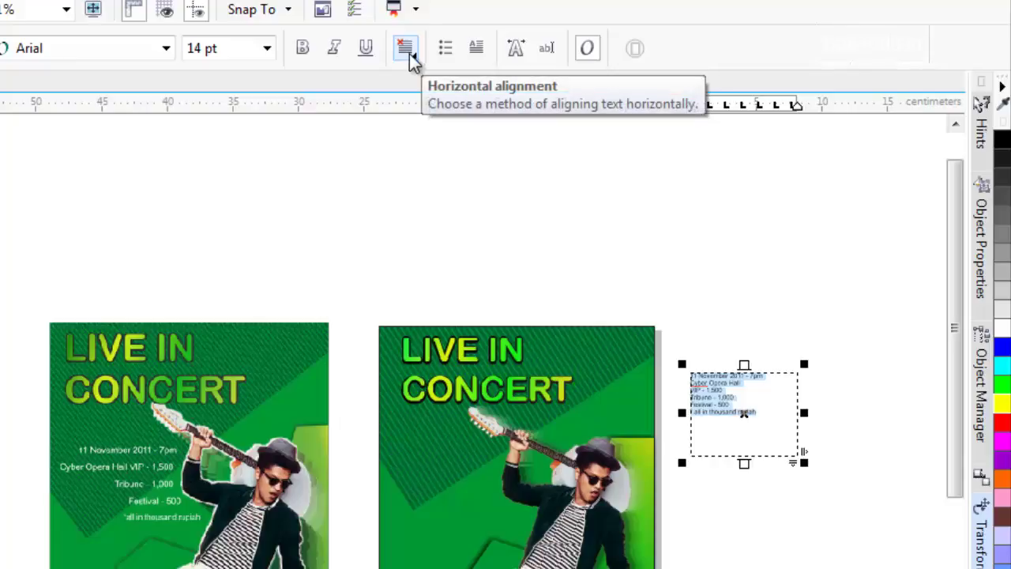
click(411, 62)
click(450, 148)
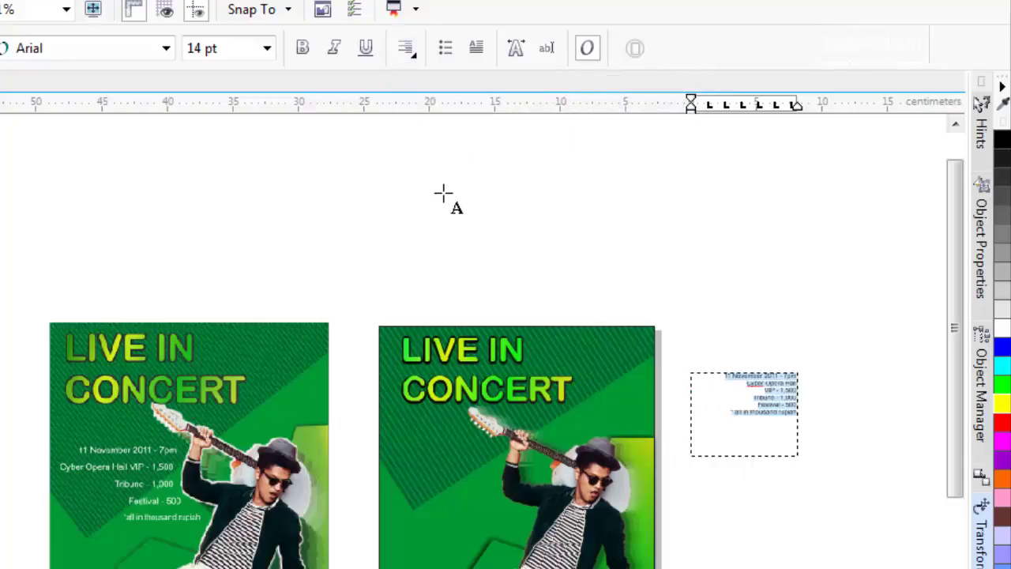
Shorten the event details' text frame and move it onto the poster, below the title and beside the guitarist's raised arm.
key(Escape)
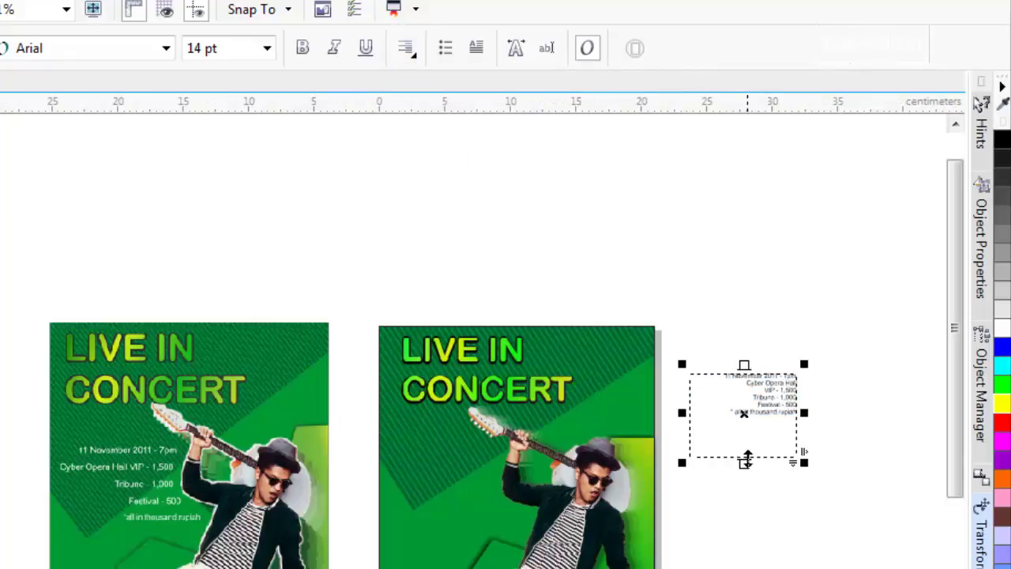
drag(746, 459, 743, 437)
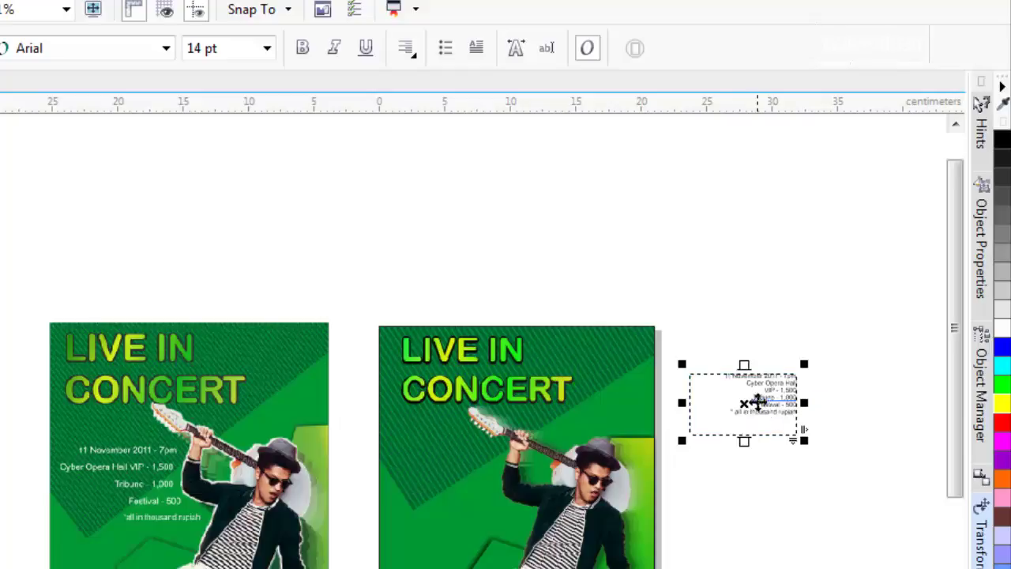
drag(756, 403, 474, 489)
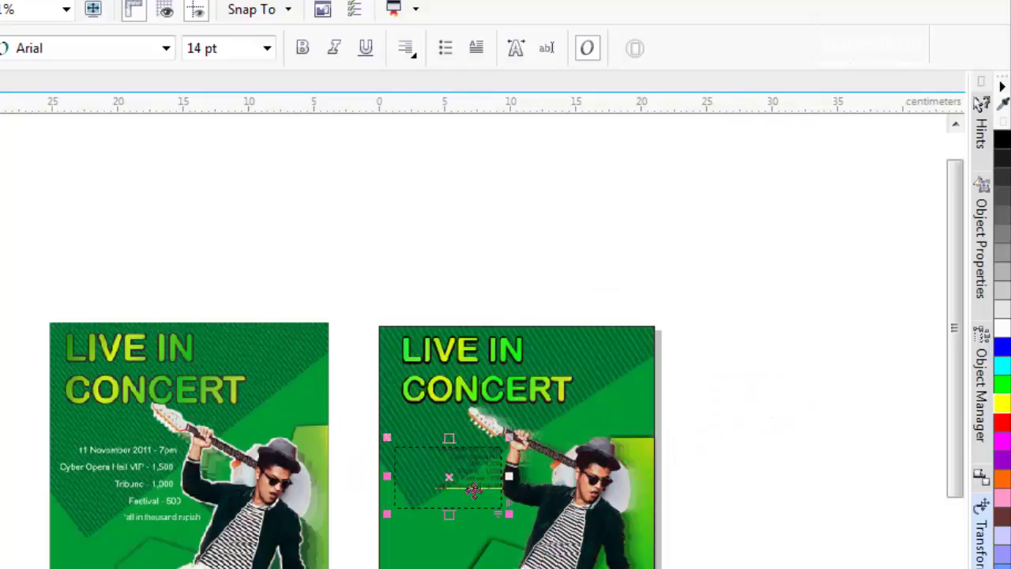
Colour all the event details text white and set its font size to 16 pt.
scroll(477, 490, up, 2)
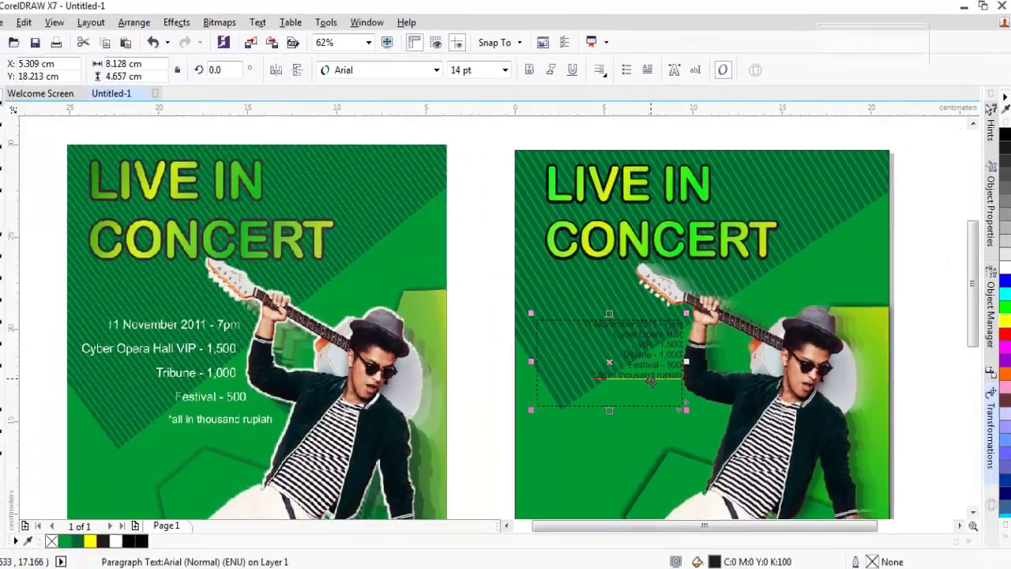
scroll(657, 378, up, 2)
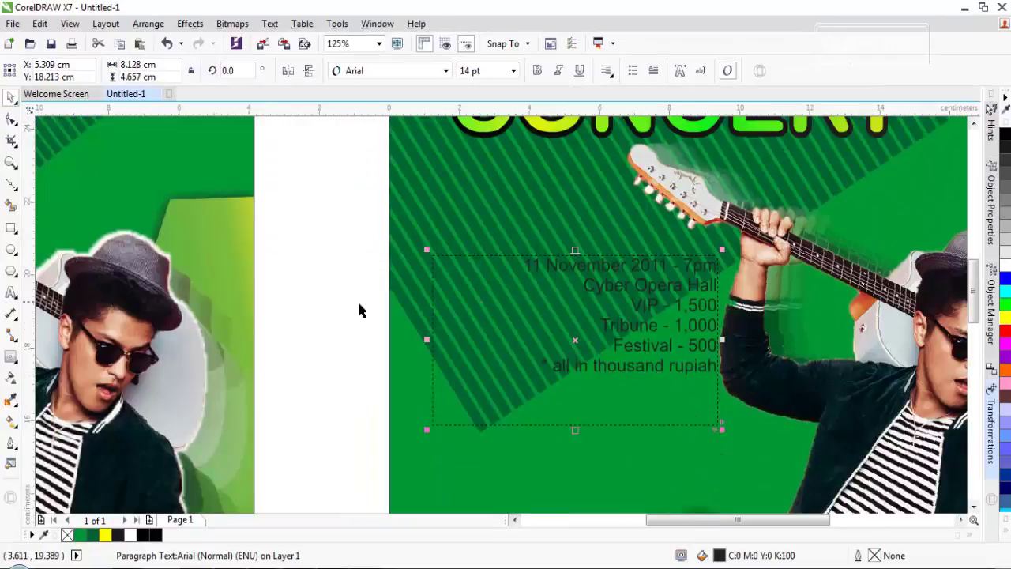
click(11, 292)
drag(527, 266, 717, 367)
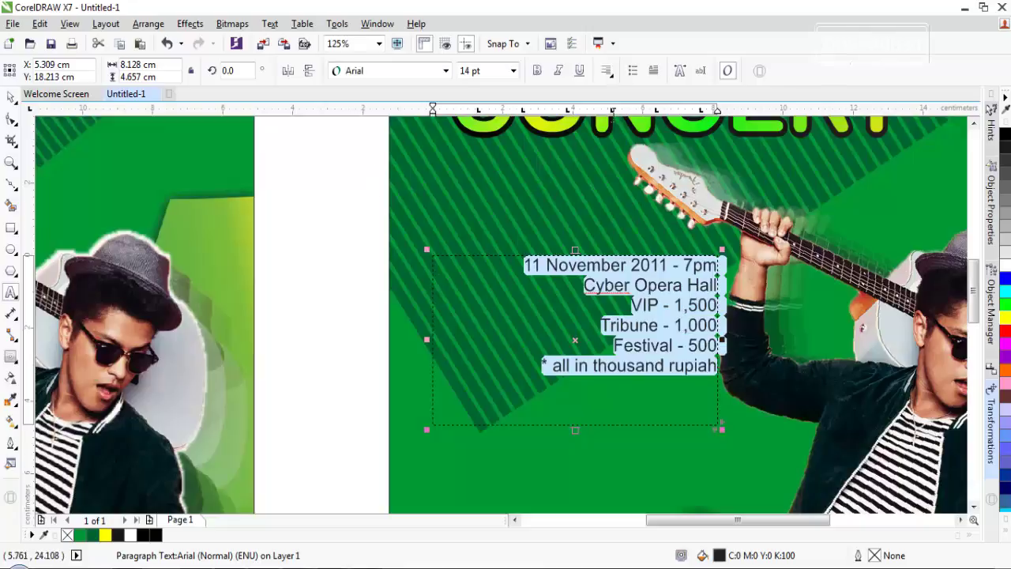
click(1005, 251)
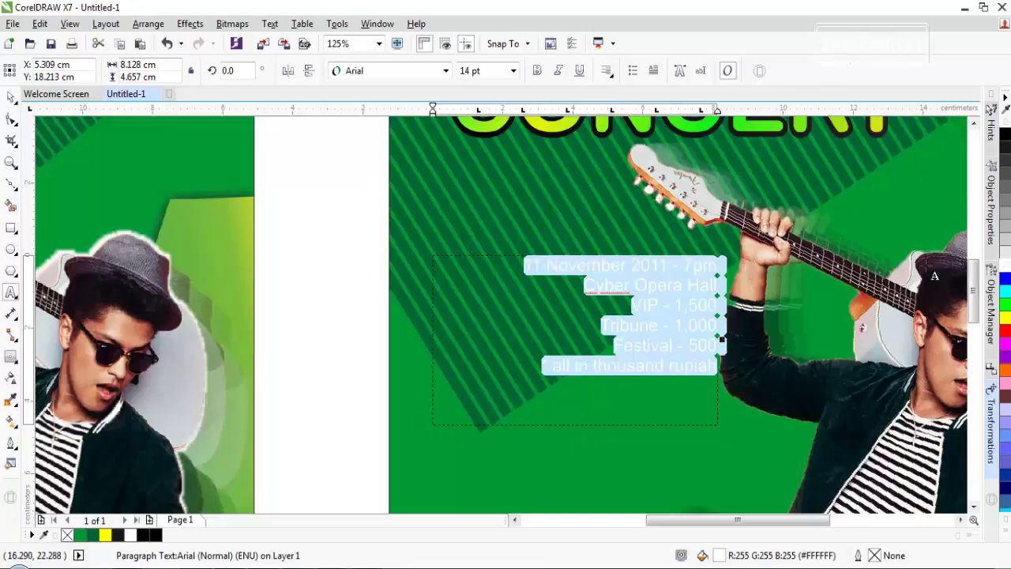
click(513, 70)
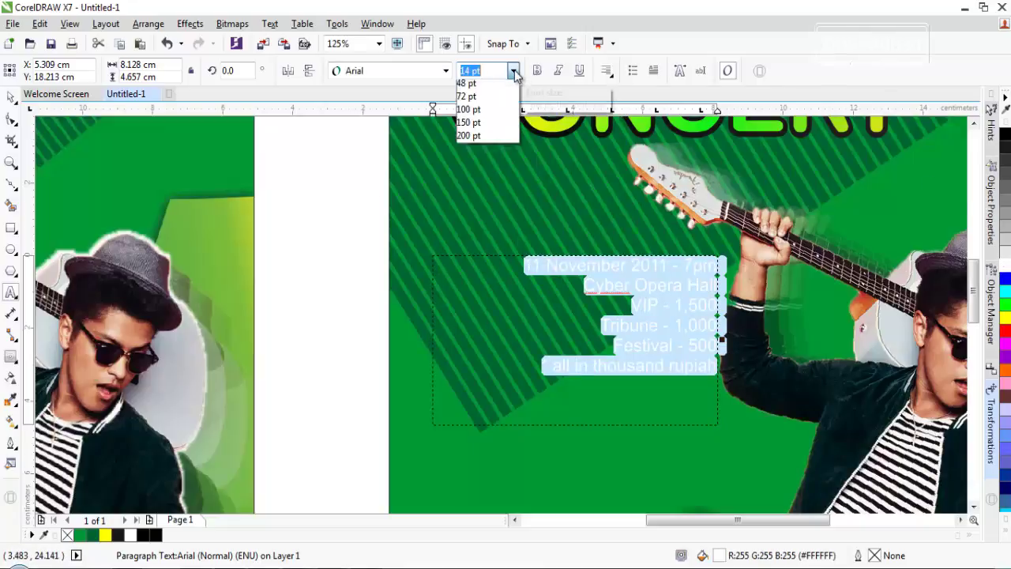
click(483, 193)
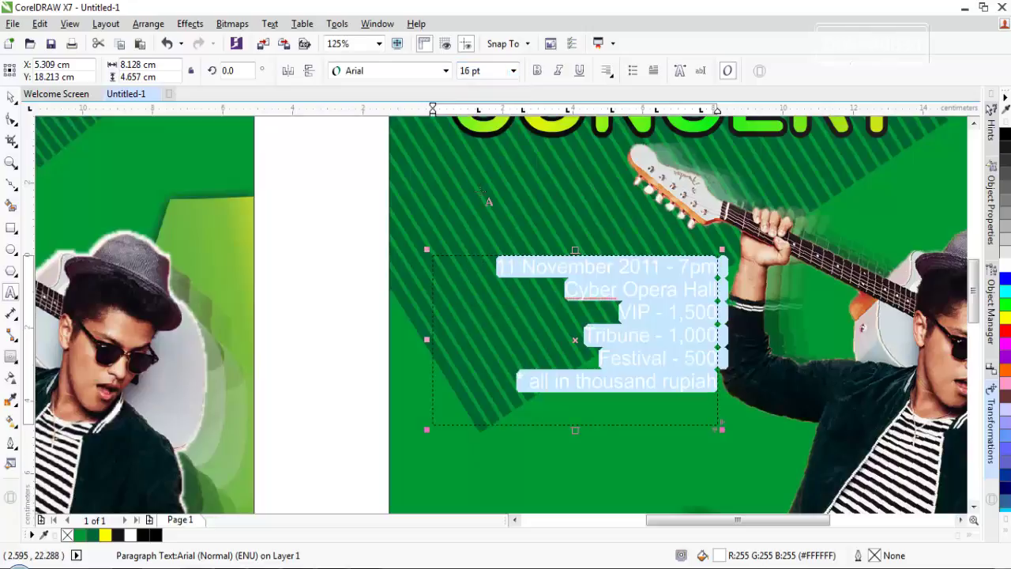
Increase the line spacing of the event details, stretching their text frame to about 6.8 cm tall.
scroll(511, 223, down, 1)
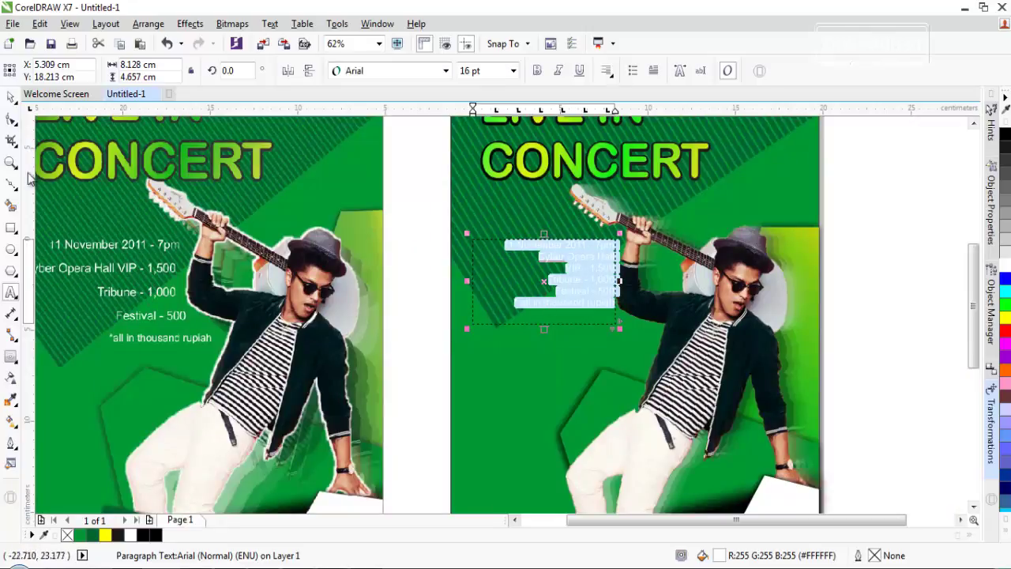
click(11, 120)
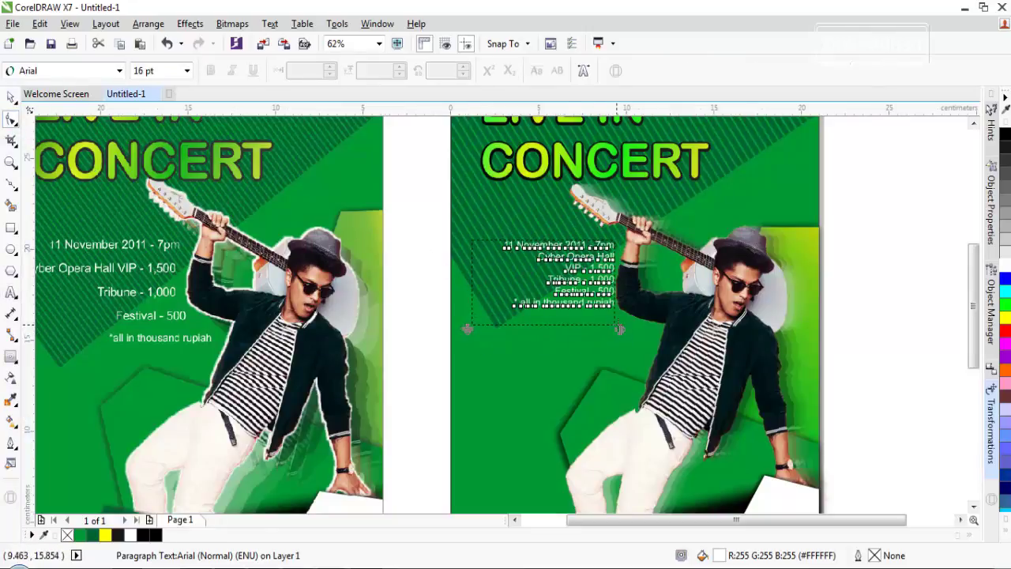
mouse_move(619, 329)
mouse_down()
mouse_move(640, 325)
mouse_move(619, 325)
mouse_up()
drag(472, 325, 474, 366)
click(11, 95)
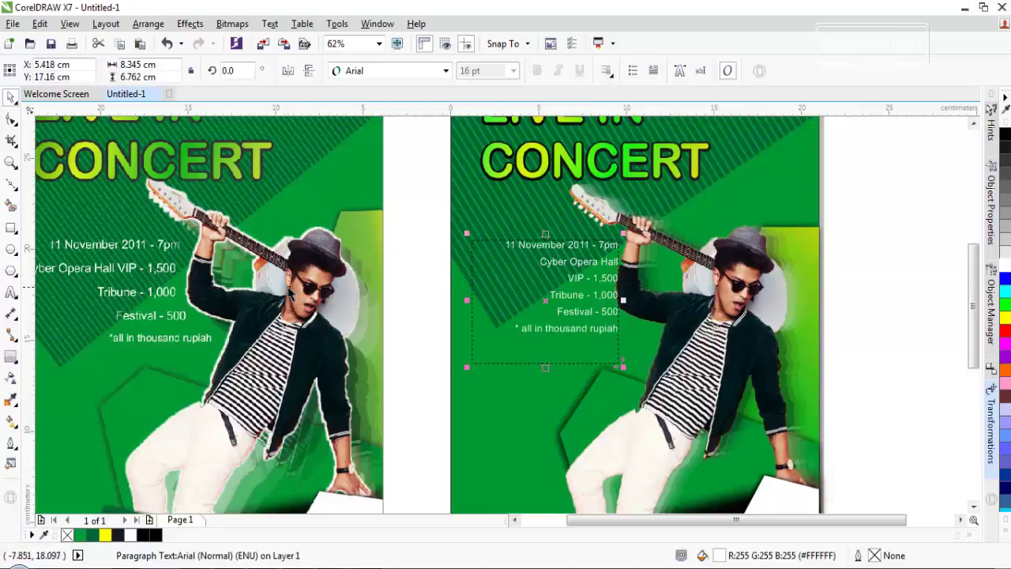
click(770, 206)
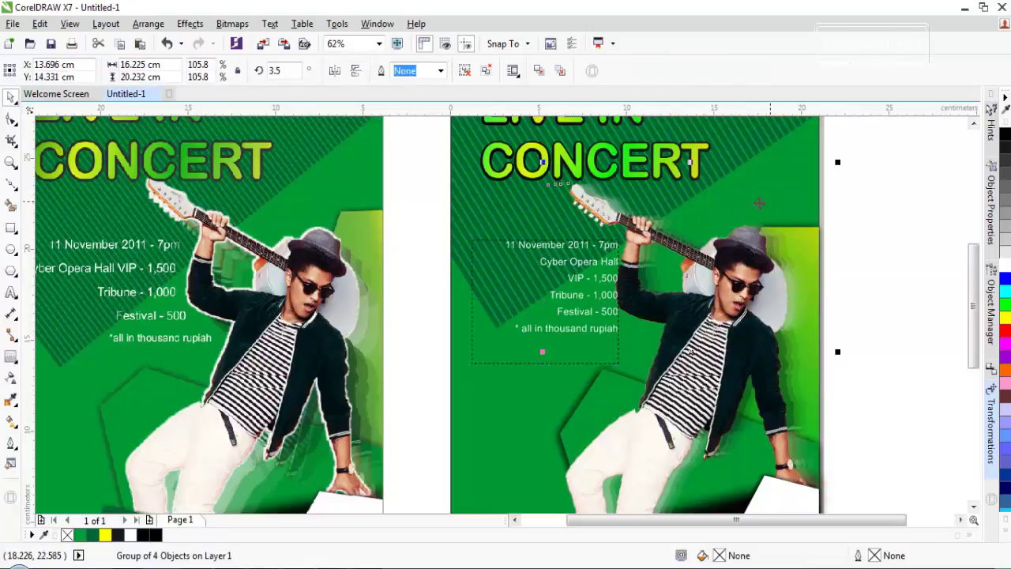
click(863, 313)
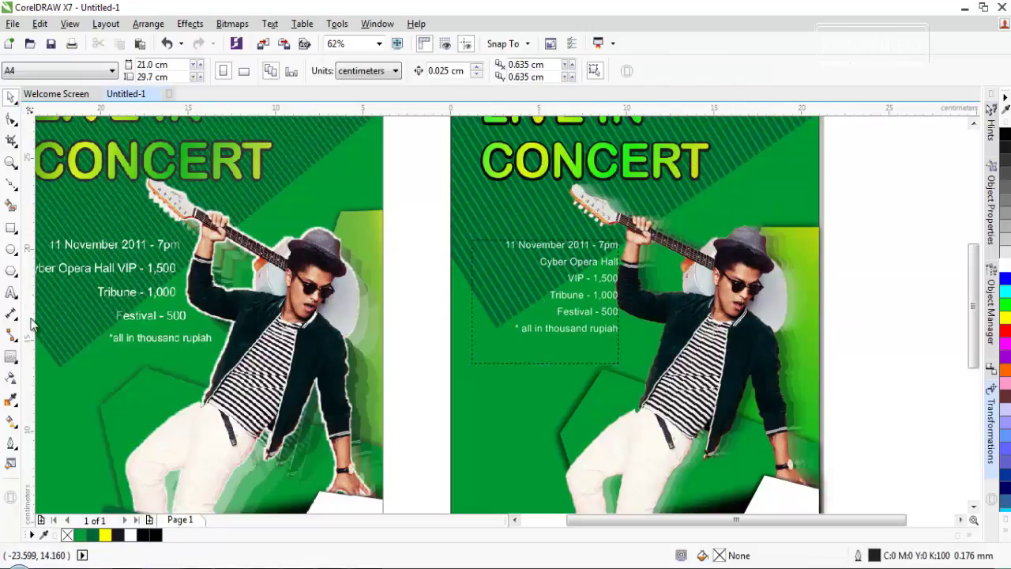
Draw a closed curve about 5.0 × 6.9 cm around the guitarist's raised arm with the Pen tool.
click(13, 146)
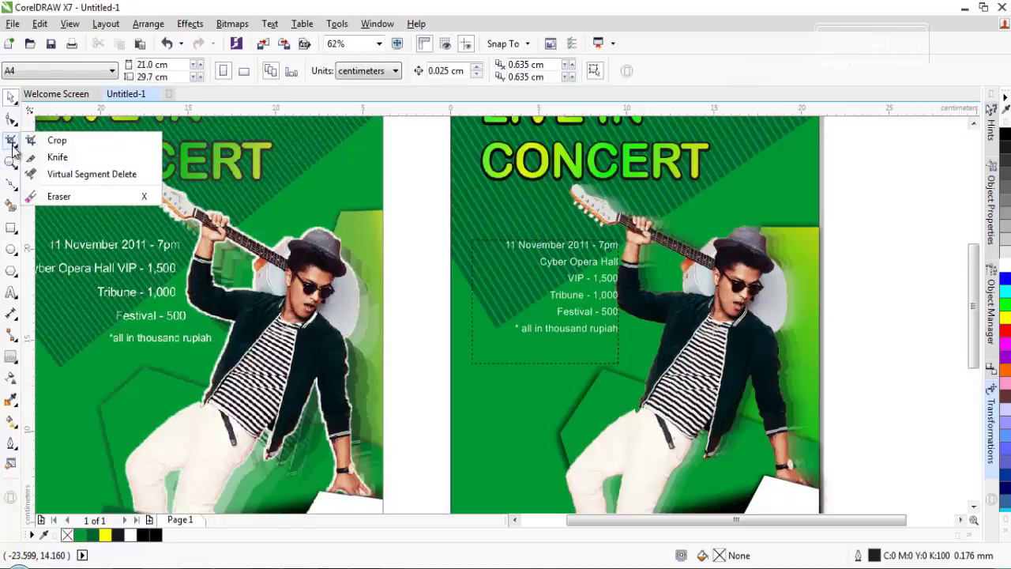
mouse_move(14, 191)
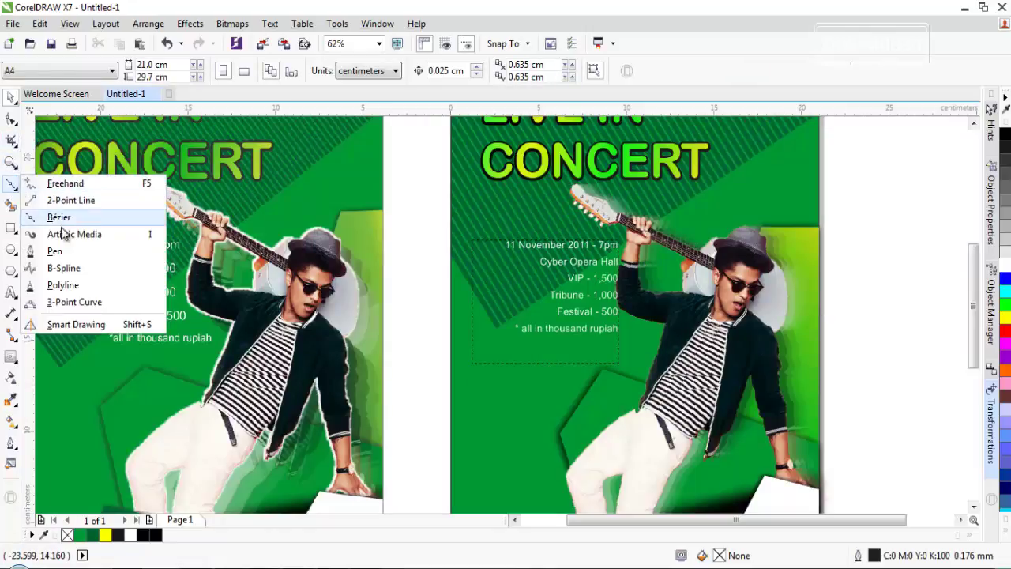
click(55, 253)
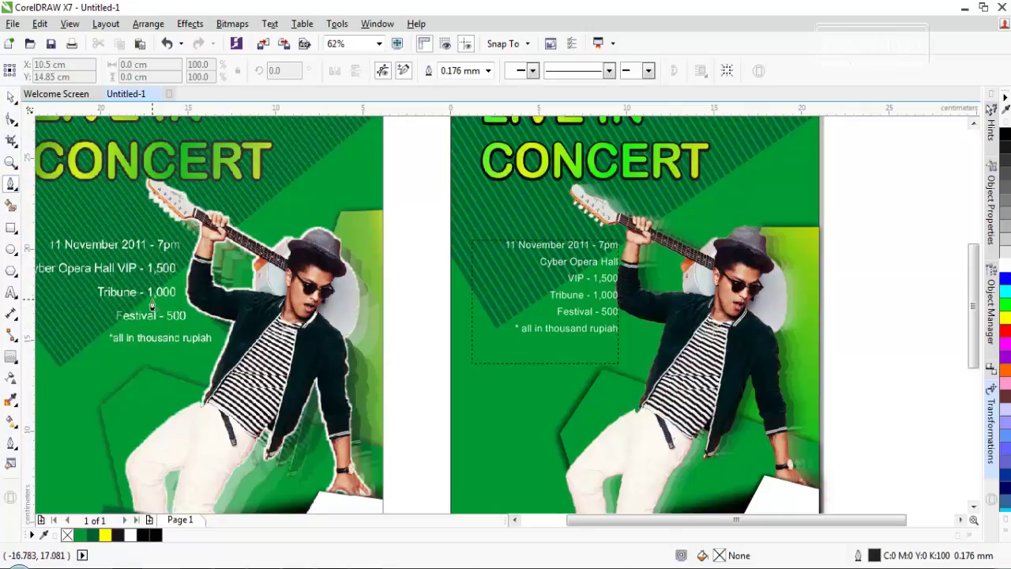
click(615, 237)
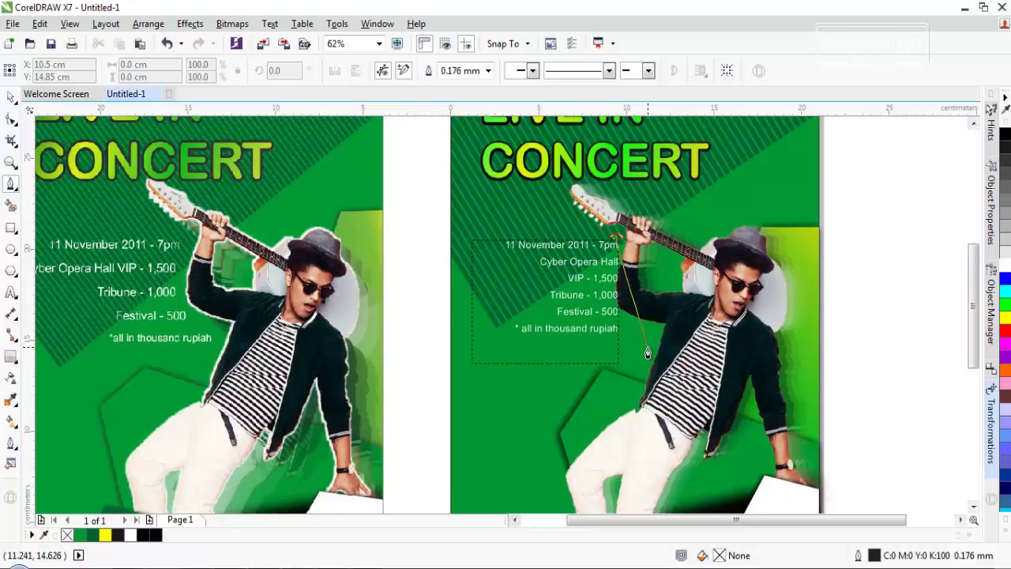
drag(649, 348, 710, 342)
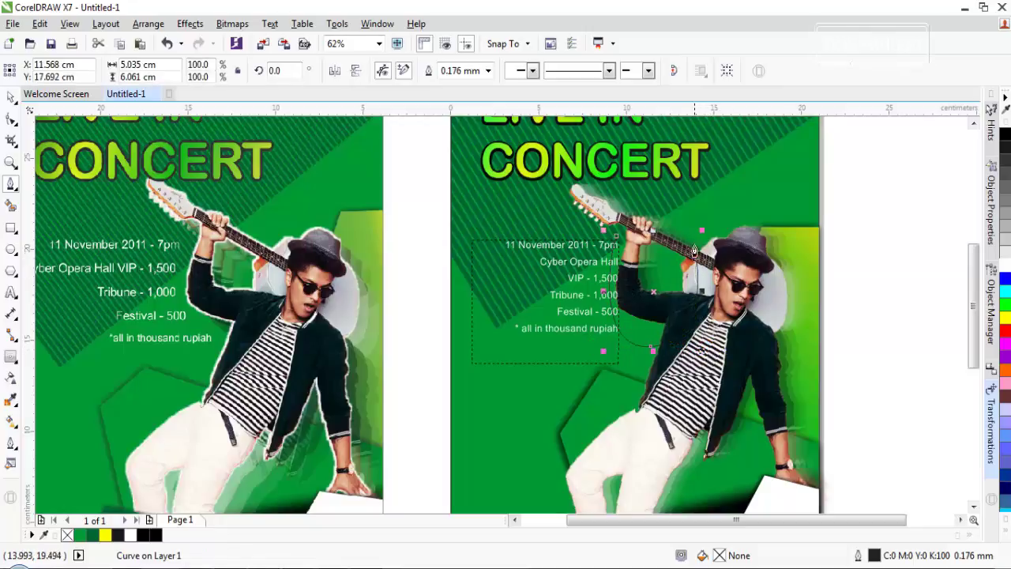
drag(680, 223, 701, 215)
click(616, 236)
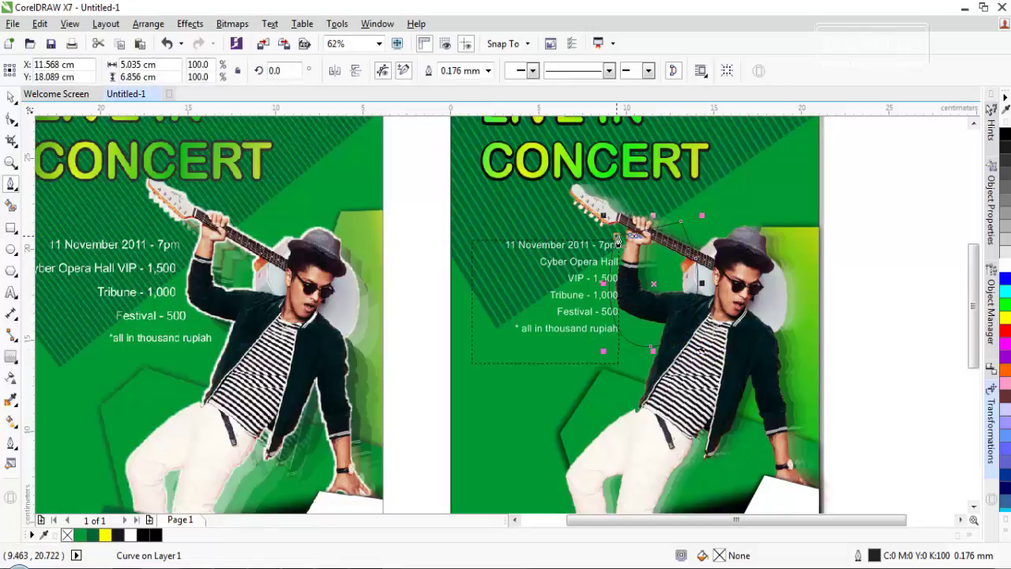
Wrap the paragraph text around the arm curve using the contour style Text Flows Left.
right_click(671, 278)
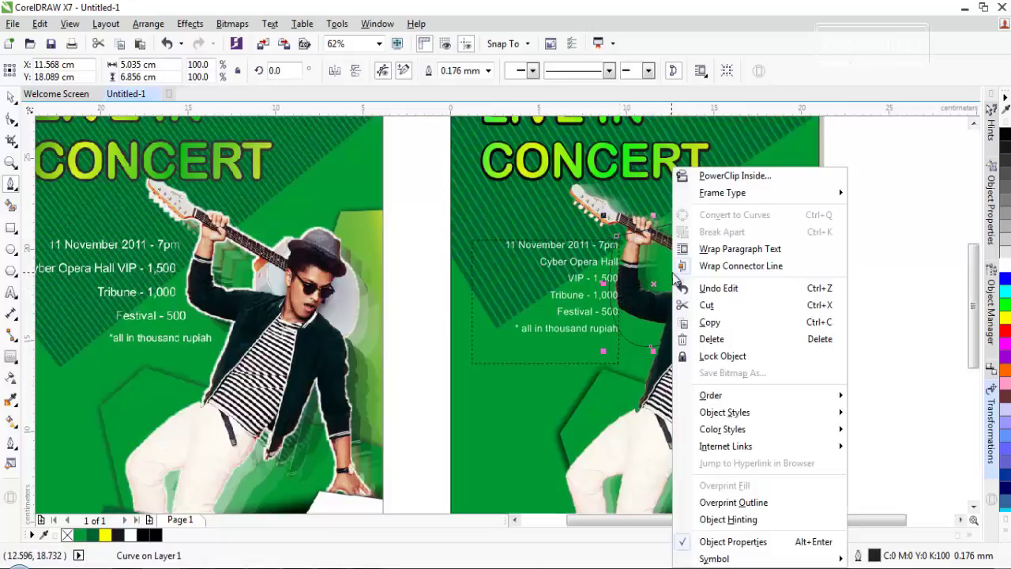
click(734, 251)
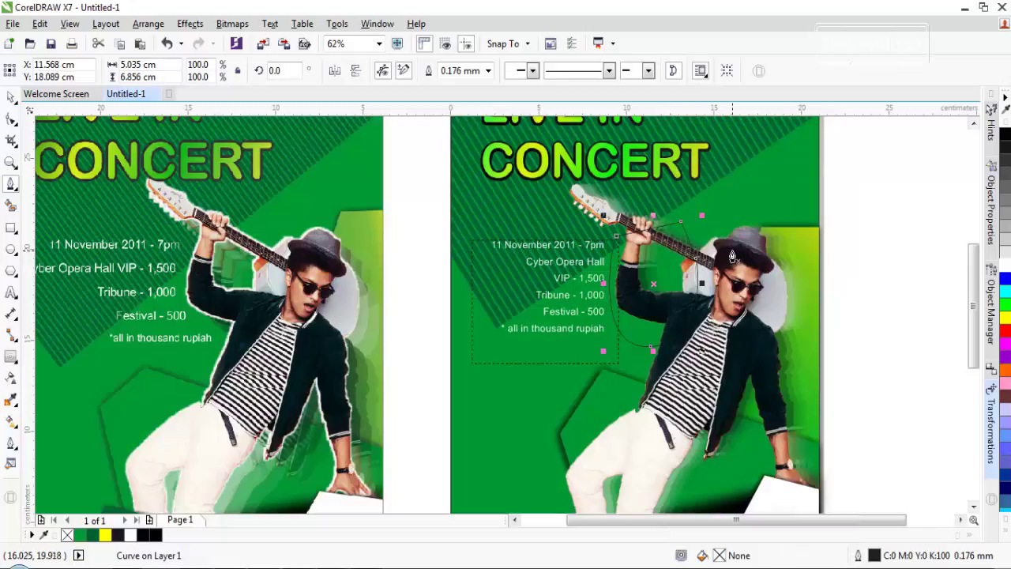
click(700, 71)
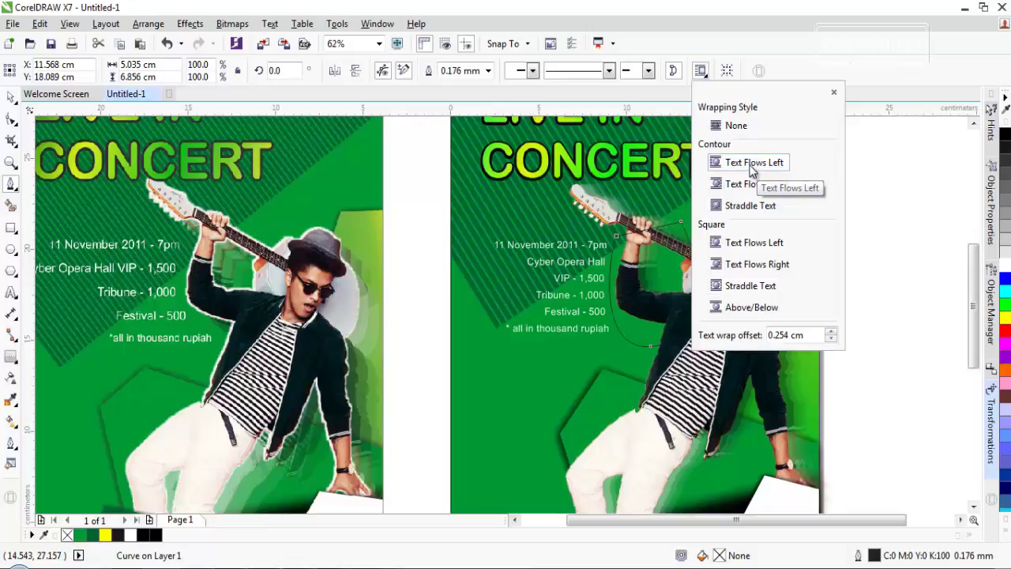
click(747, 168)
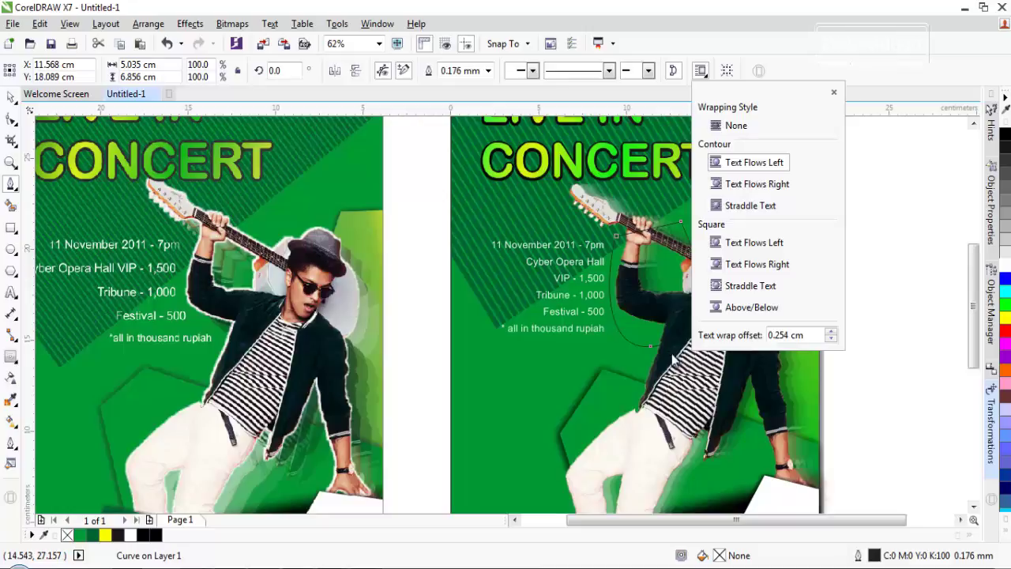
click(7, 127)
Raise the lowest node of the wrap curve to shorten the curve to about 5.8 cm tall.
click(11, 119)
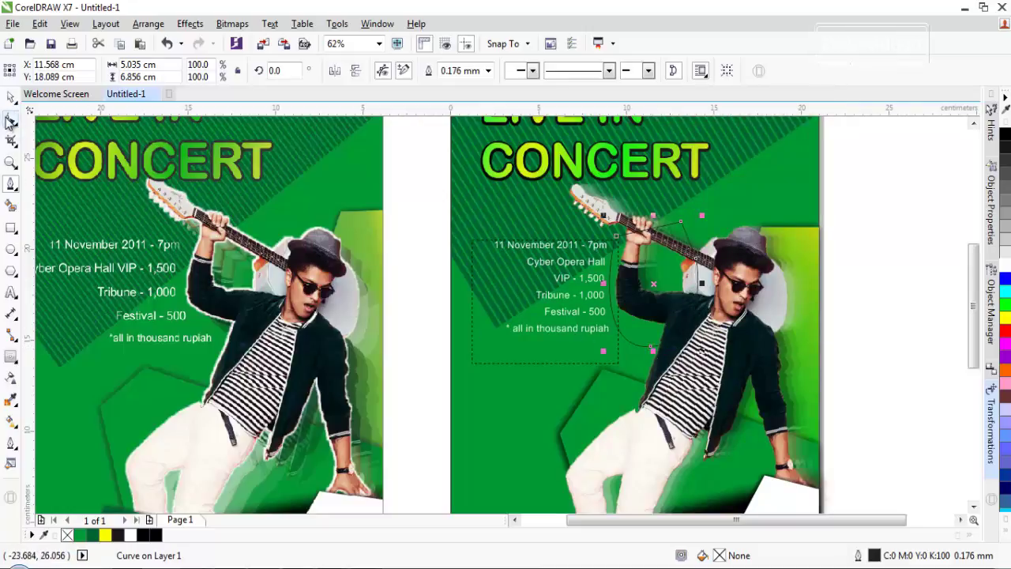
click(650, 349)
drag(652, 353, 652, 335)
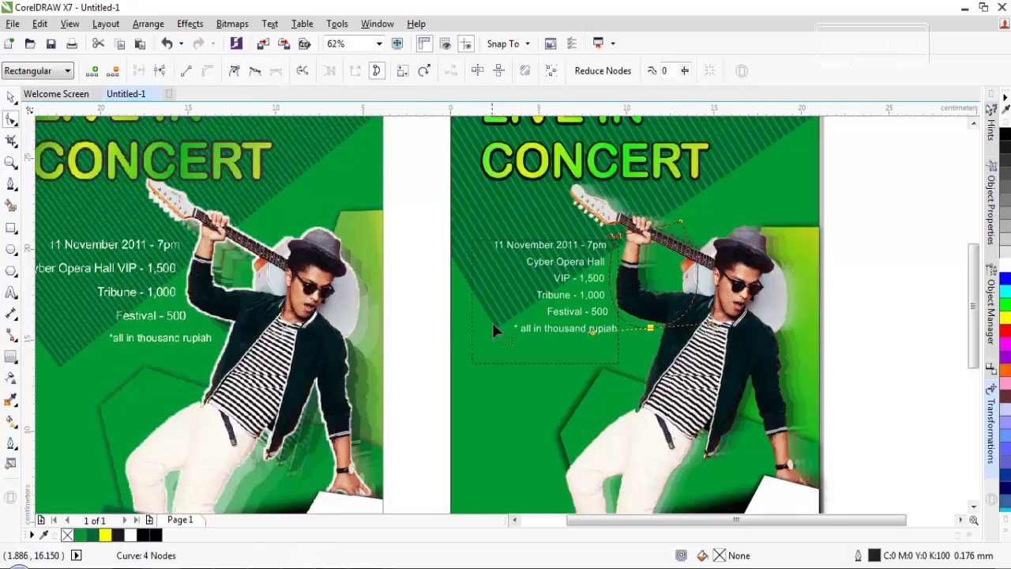
click(11, 97)
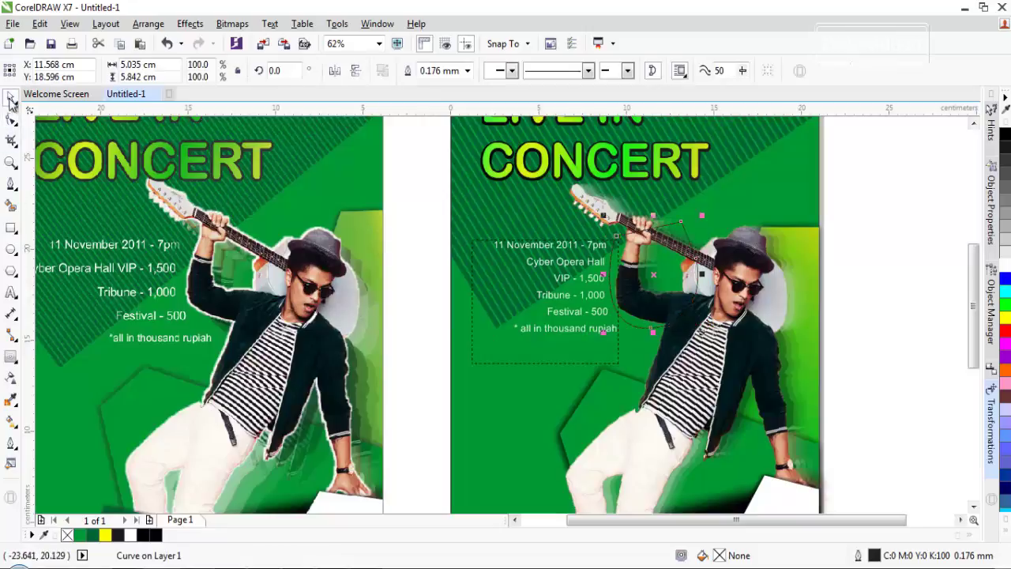
Widen the event details' text frame to about 10.3 cm and increase its line spacing further.
click(534, 294)
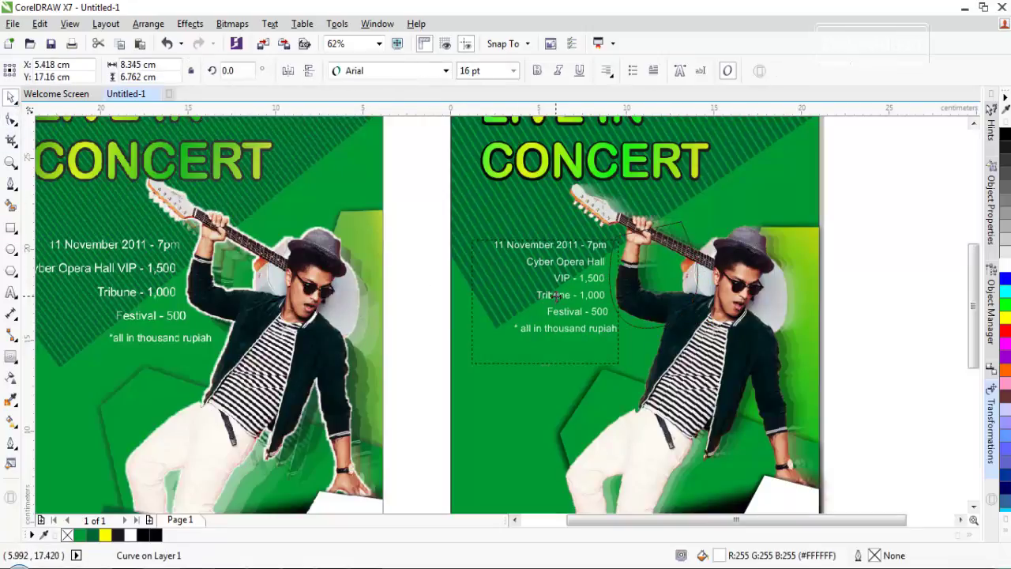
click(12, 118)
mouse_move(468, 367)
mouse_down()
mouse_move(478, 388)
mouse_move(483, 370)
mouse_up()
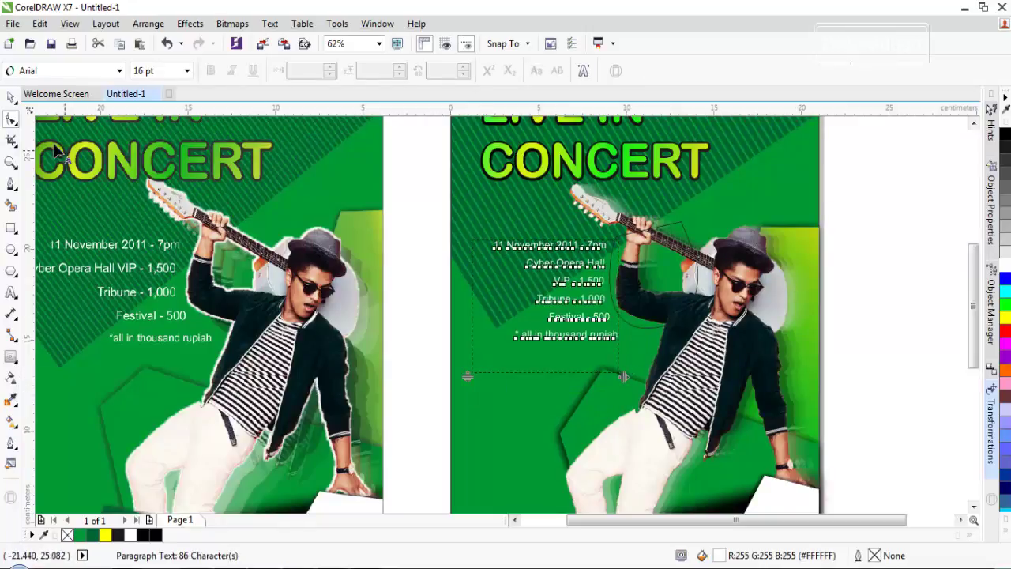
click(12, 96)
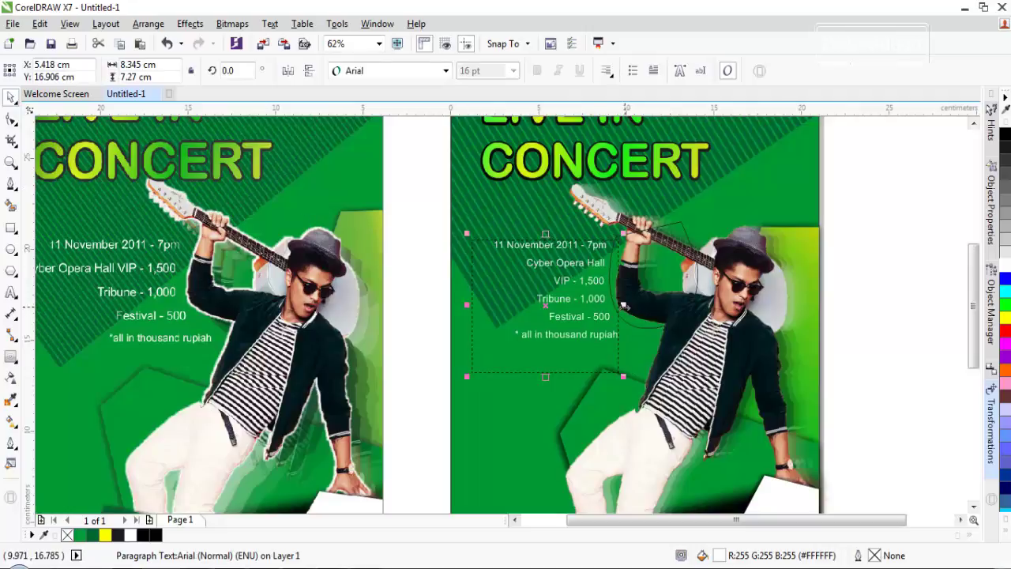
drag(624, 304, 657, 305)
click(11, 117)
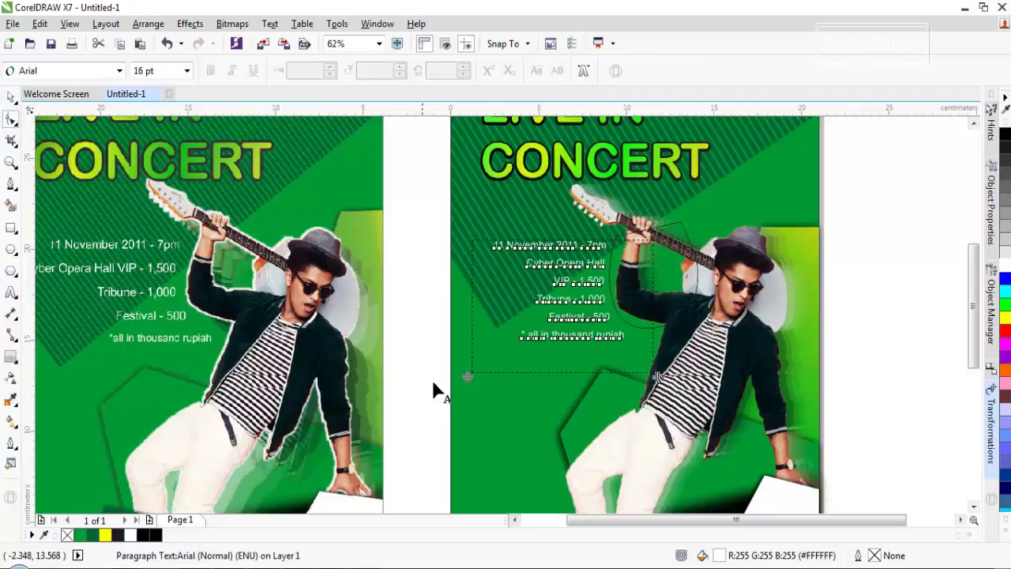
drag(468, 379, 478, 379)
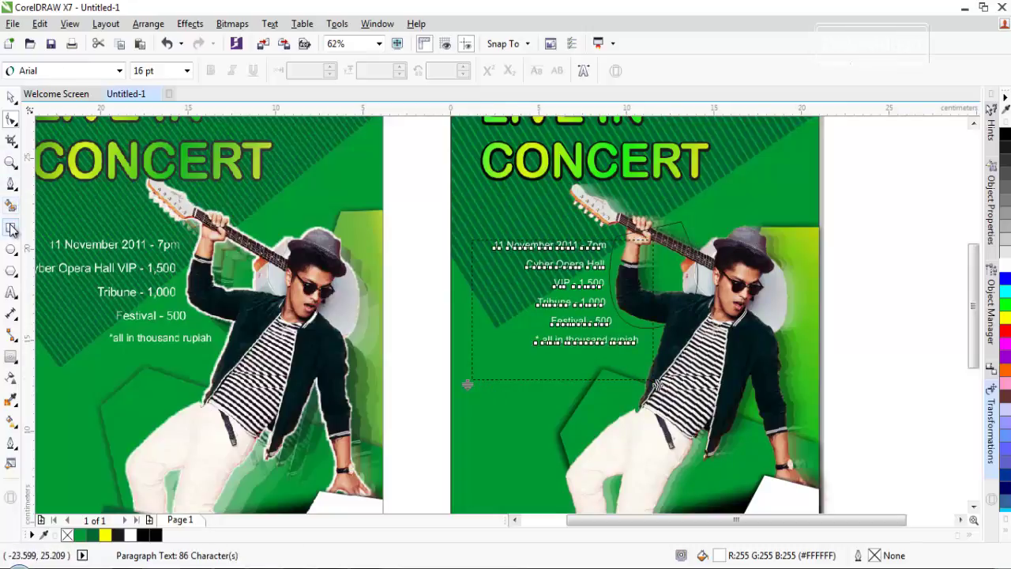
Set the font size of all the event details to 18 pt.
click(11, 291)
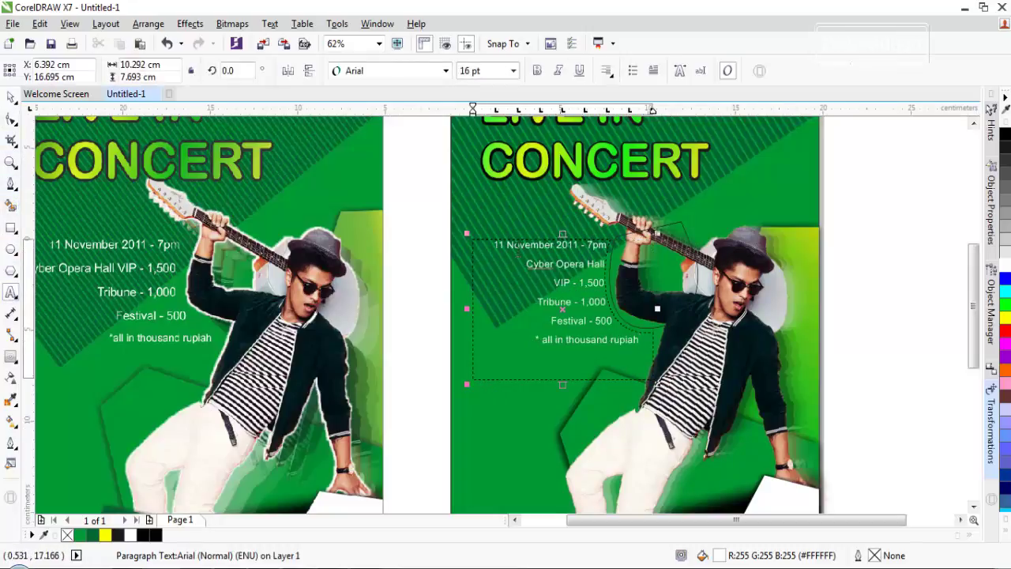
drag(495, 245, 639, 339)
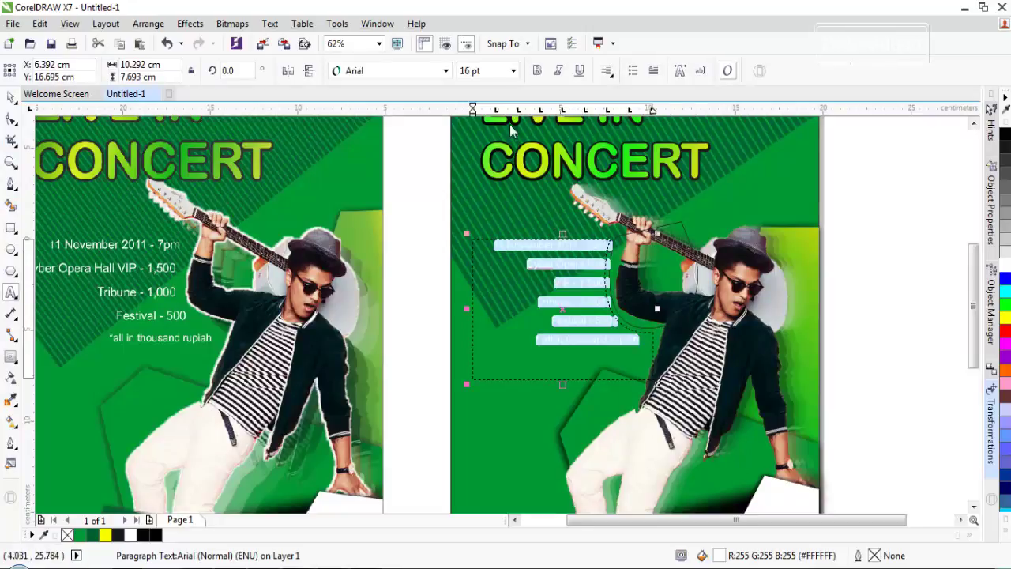
click(499, 71)
text(18)
key(Return)
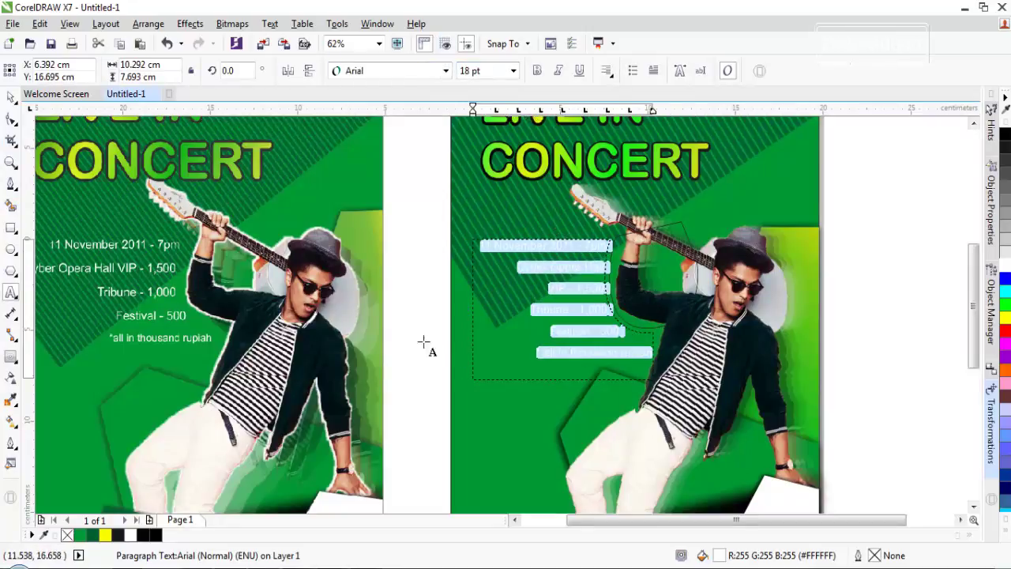
Tighten the event details' line spacing to a frame height of about 7.1 cm and select the wrap curve around the arm.
click(11, 119)
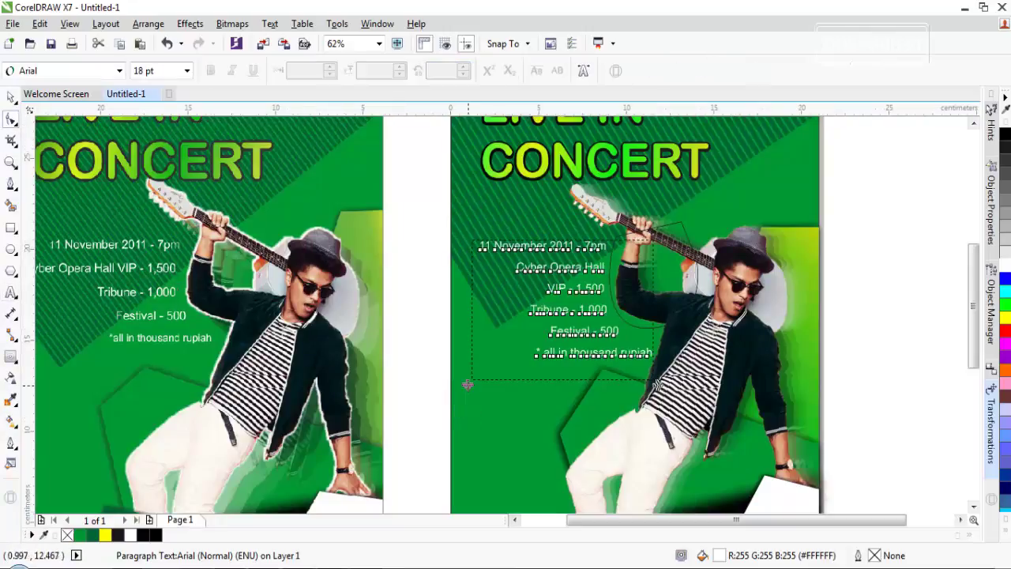
drag(468, 384, 478, 372)
click(11, 96)
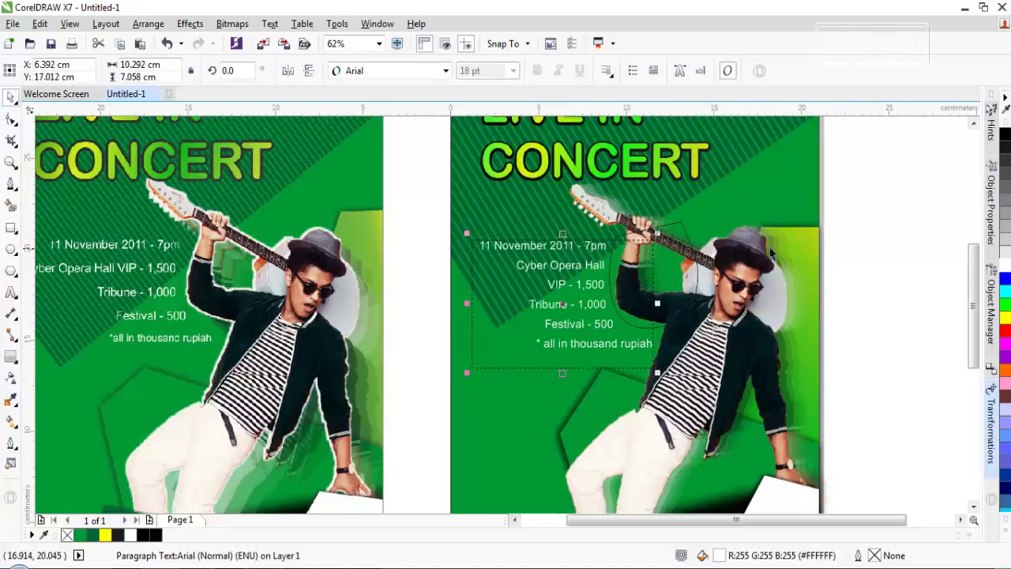
click(859, 195)
click(680, 222)
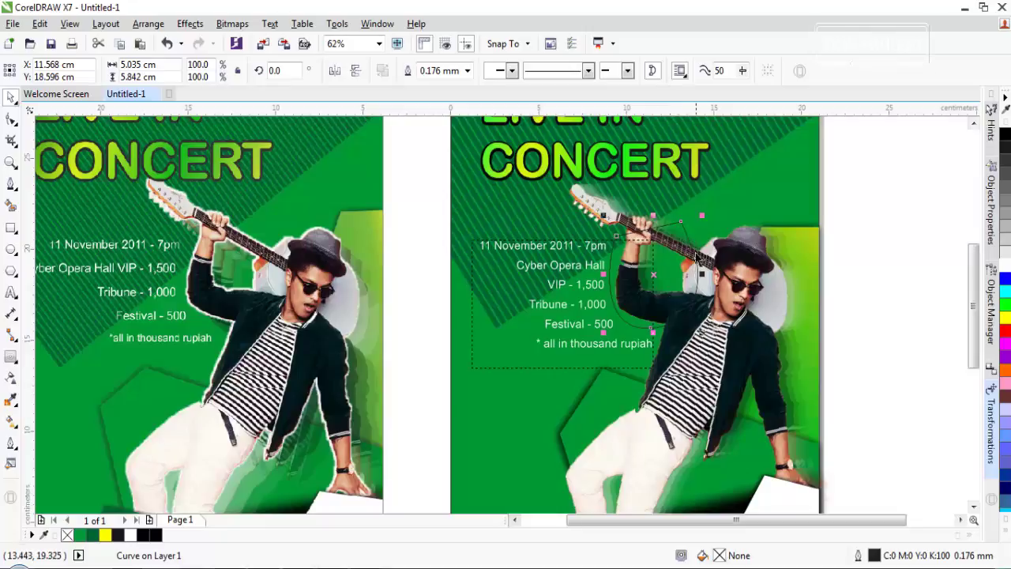
Remove the outline from the wrap curve around the guitarist's arm and deselect the curve.
click(1006, 537)
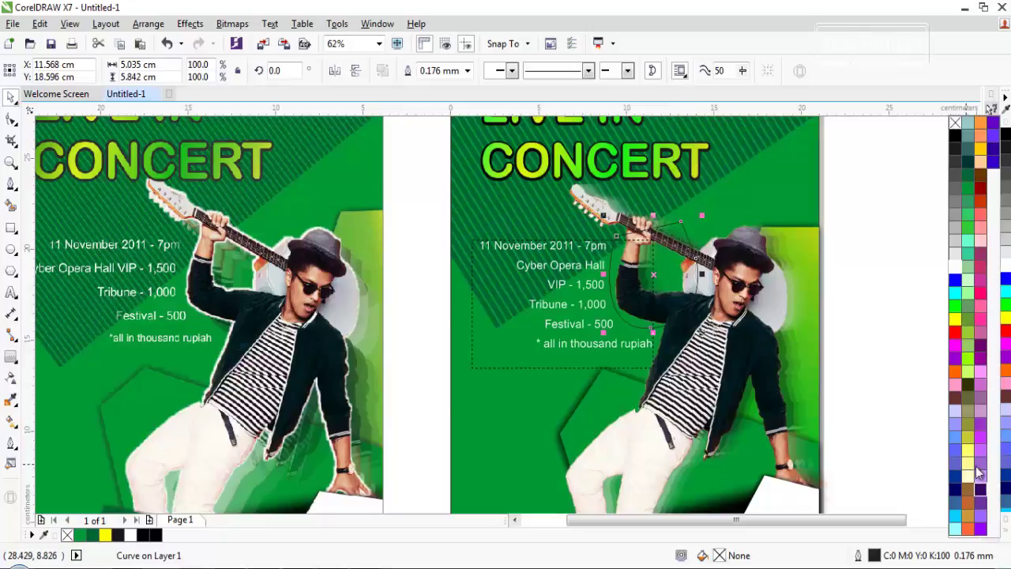
right_click(955, 124)
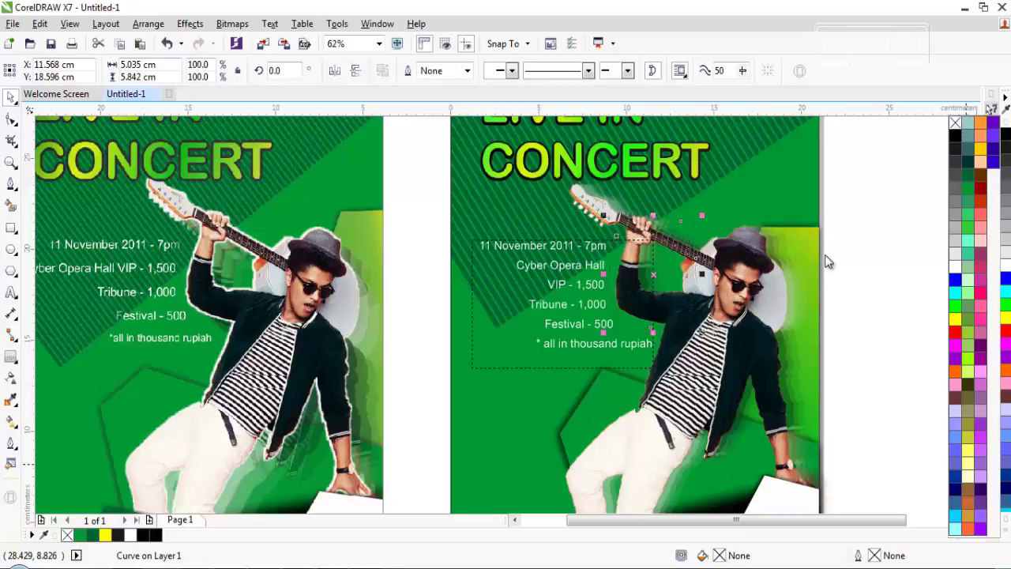
scroll(868, 253, down, 1)
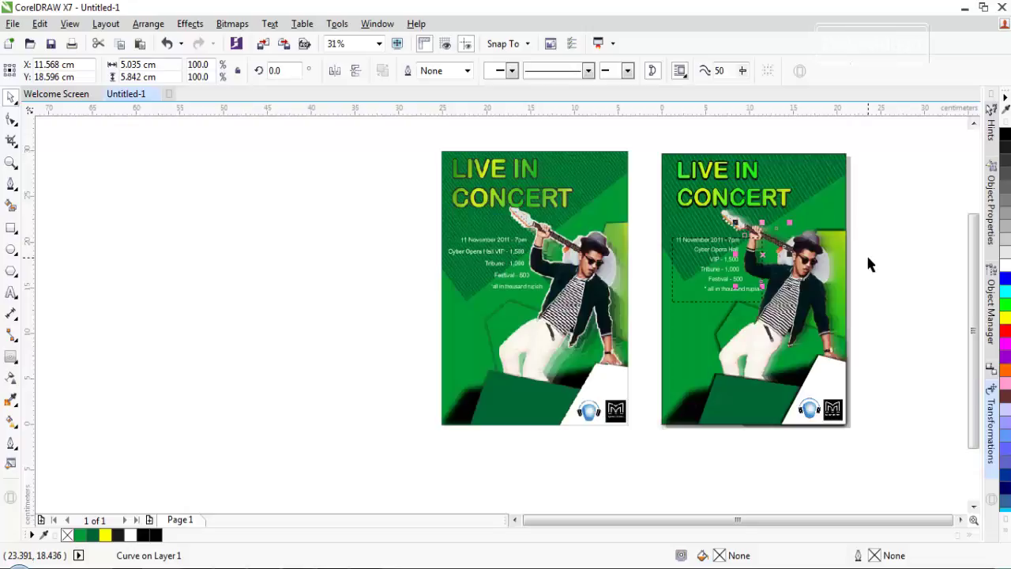
click(867, 258)
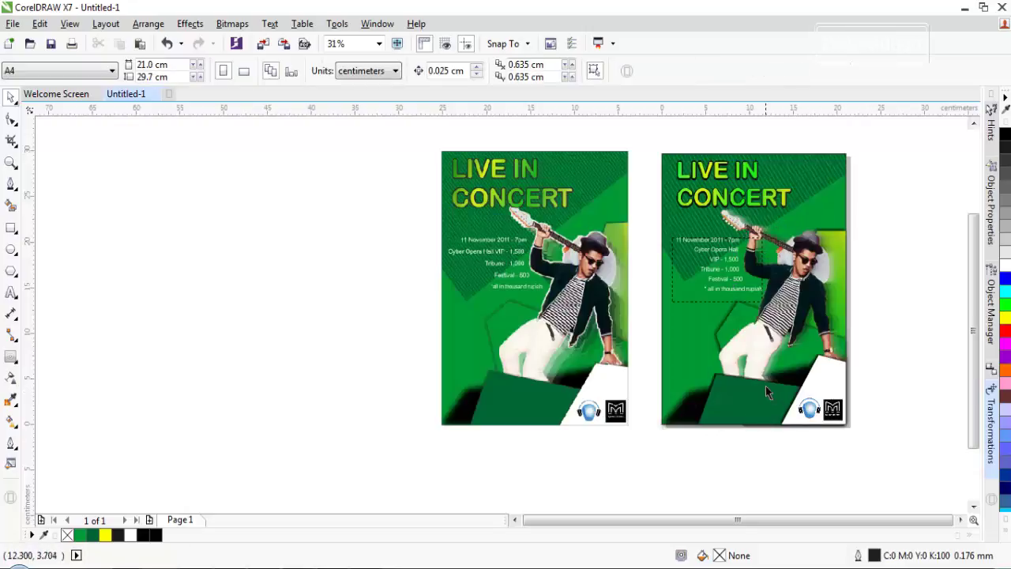
click(309, 567)
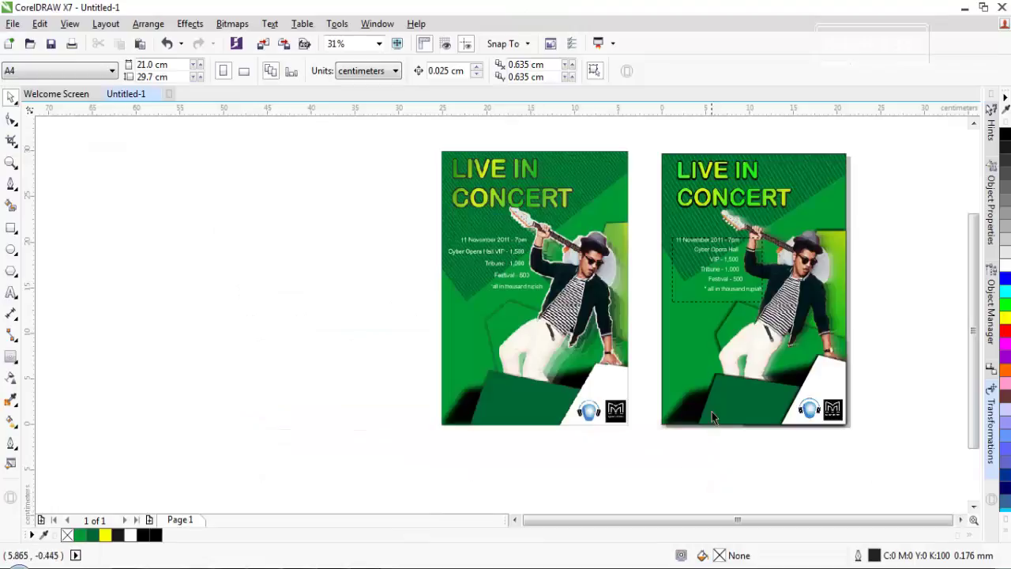
scroll(879, 348, up, 2)
scroll(881, 358, down, 2)
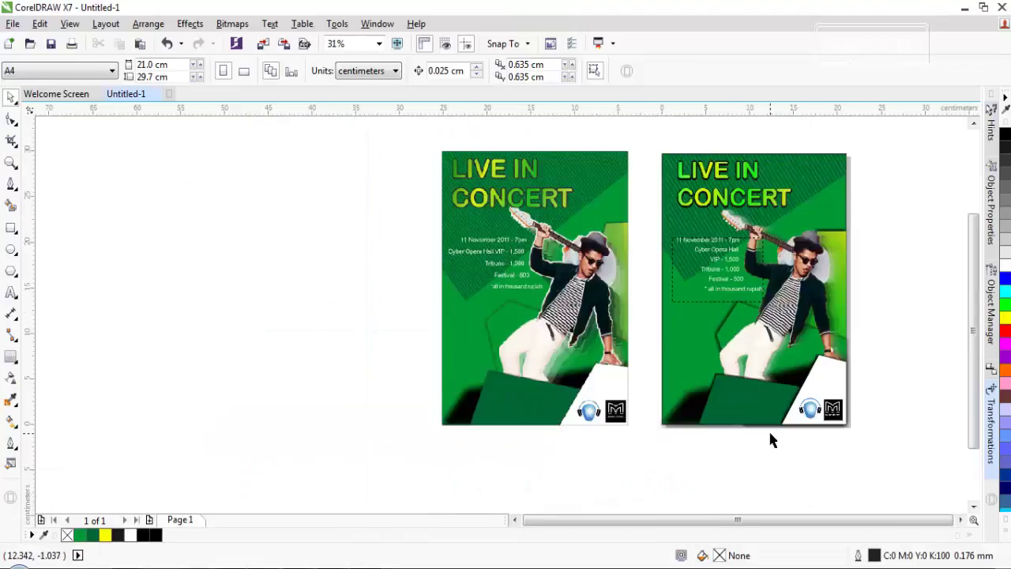
scroll(767, 434, up, 2)
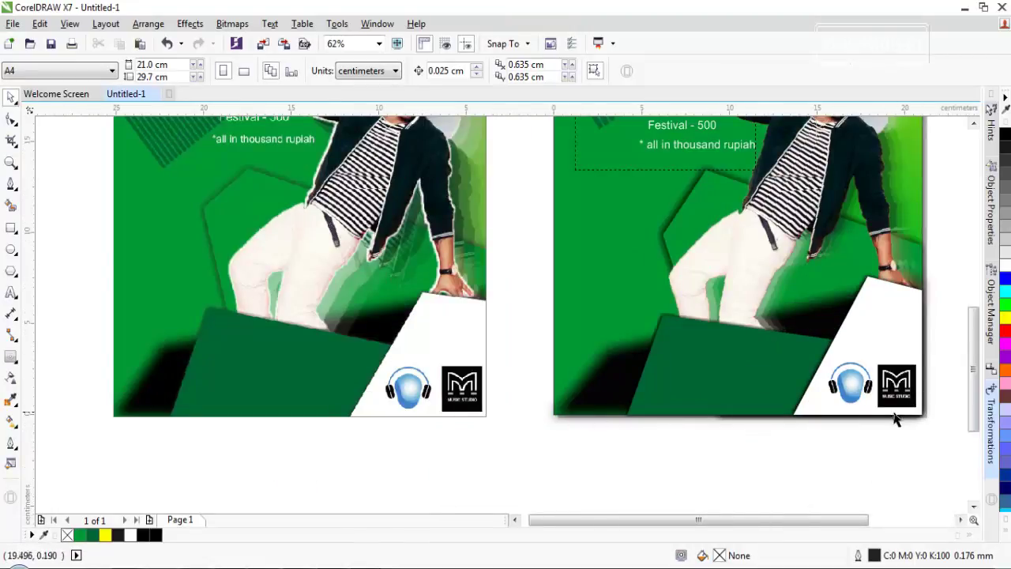
scroll(814, 375, down, 2)
Select the poster's 14 artwork objects and PowerClip them inside the green background rectangle.
drag(971, 331, 975, 318)
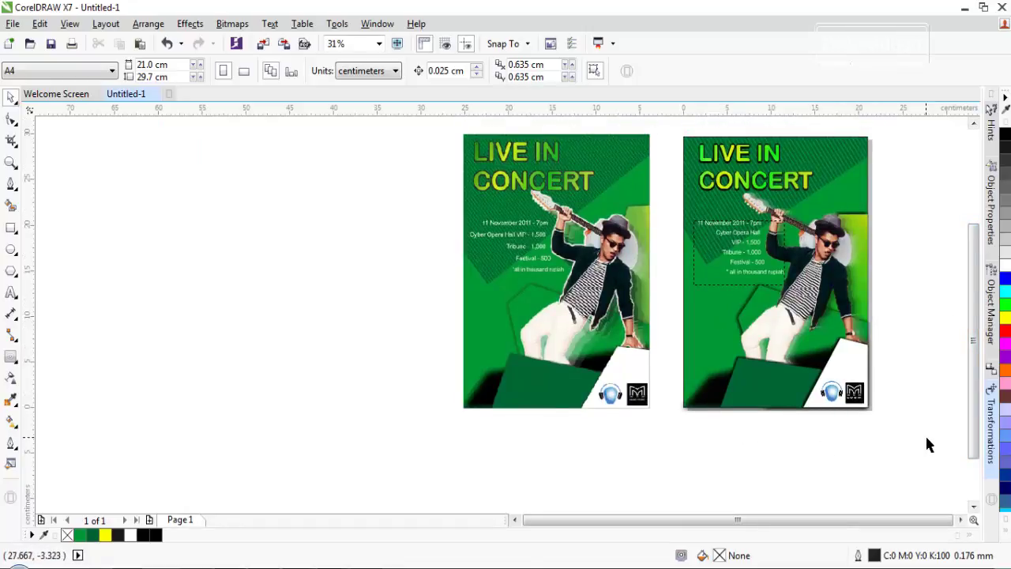
drag(818, 404, 672, 156)
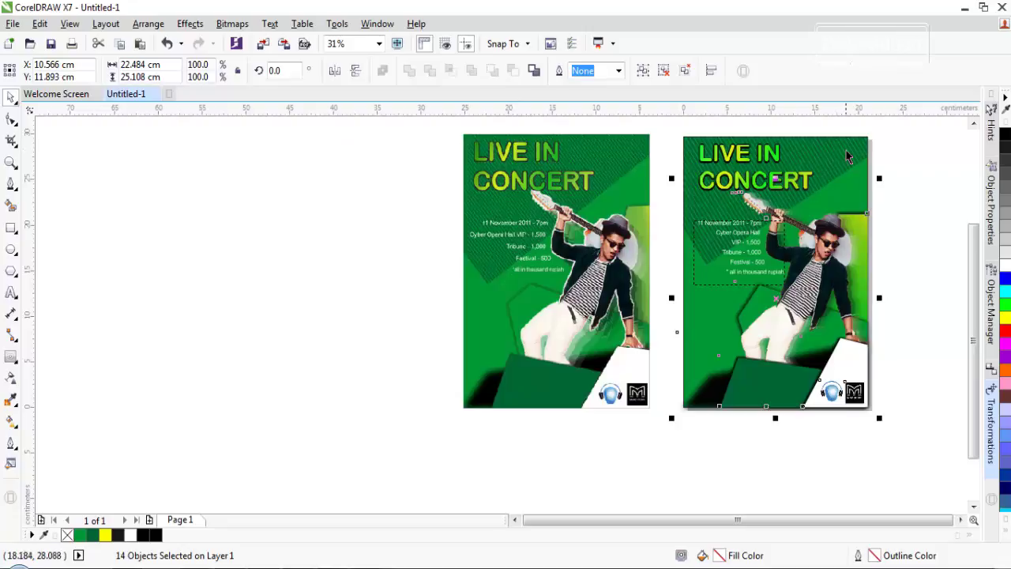
click(193, 27)
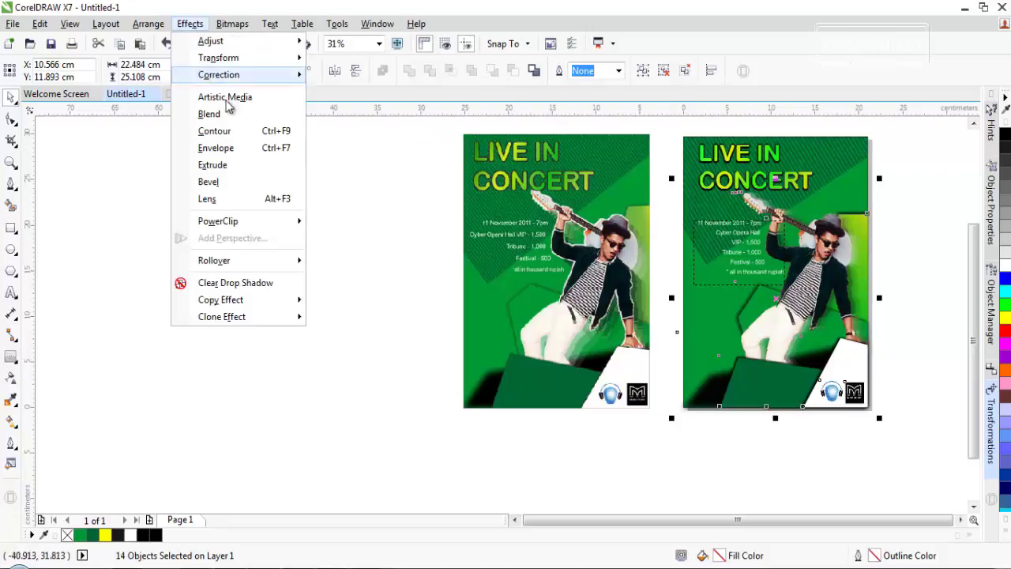
mouse_move(248, 223)
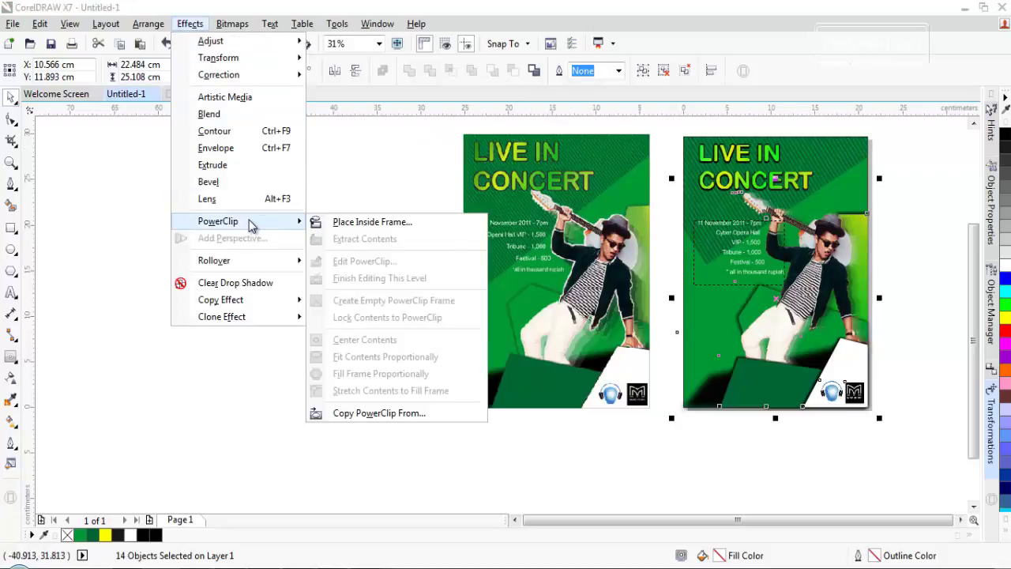
click(363, 222)
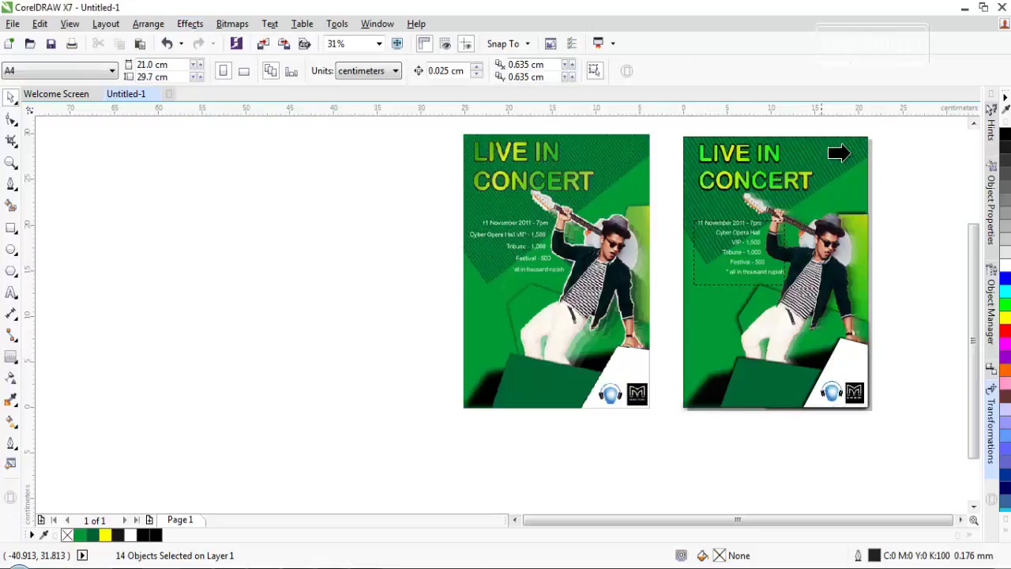
click(857, 141)
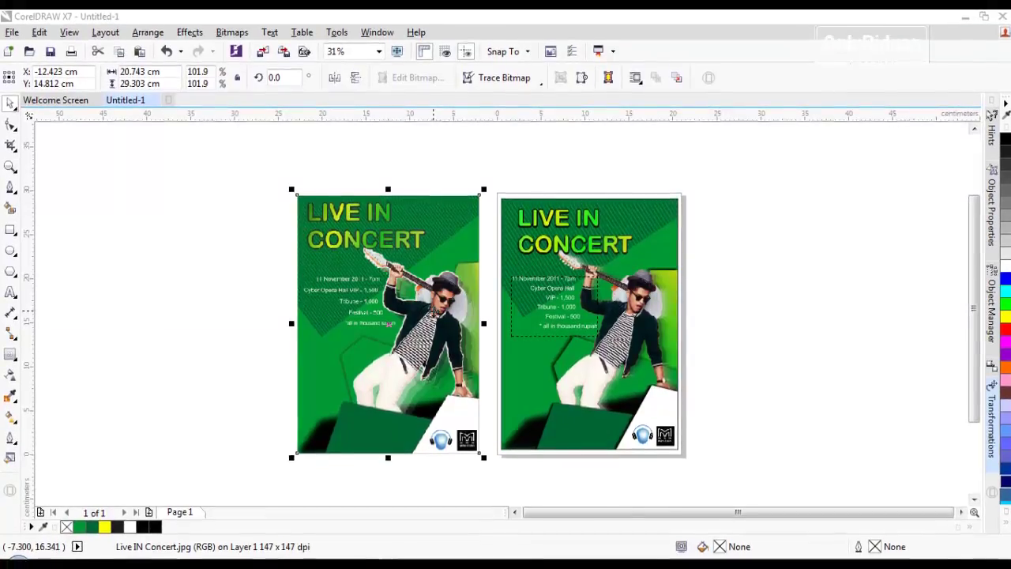
Compare the guitarist's outline and motion trail in the recreated poster with the reference image.
click(222, 286)
scroll(433, 320, up, 3)
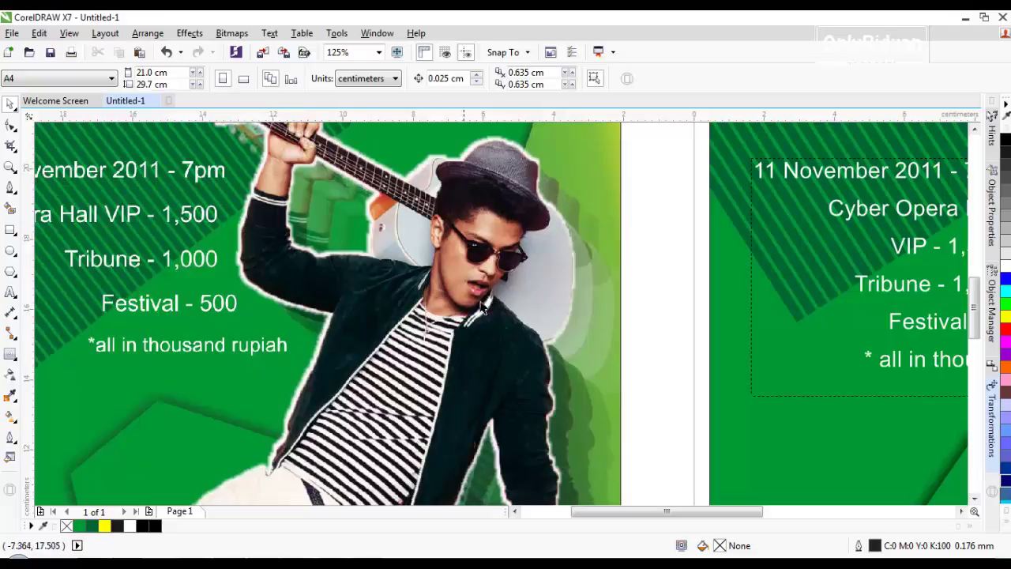
scroll(513, 344, down, 3)
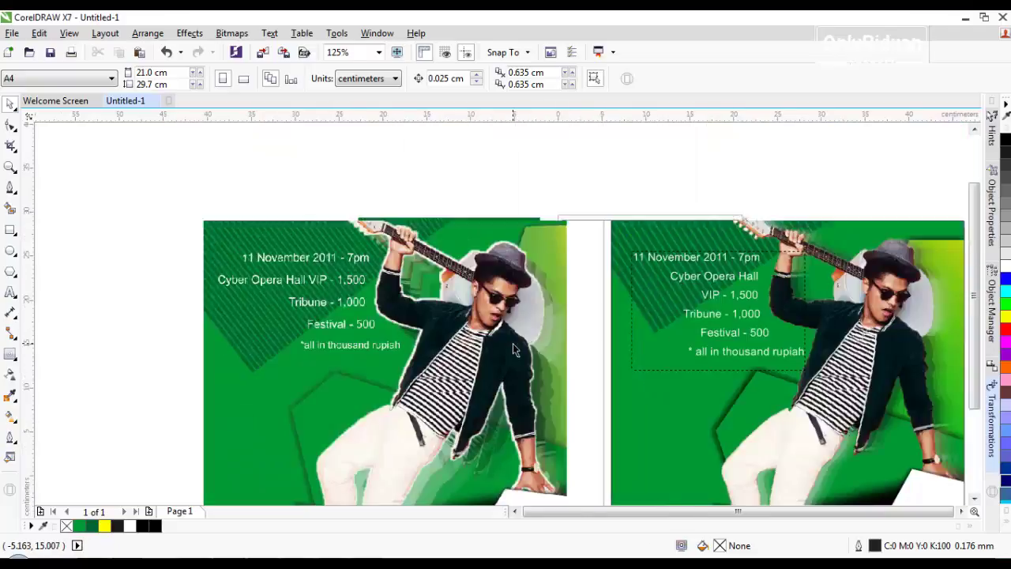
scroll(513, 344, up, 2)
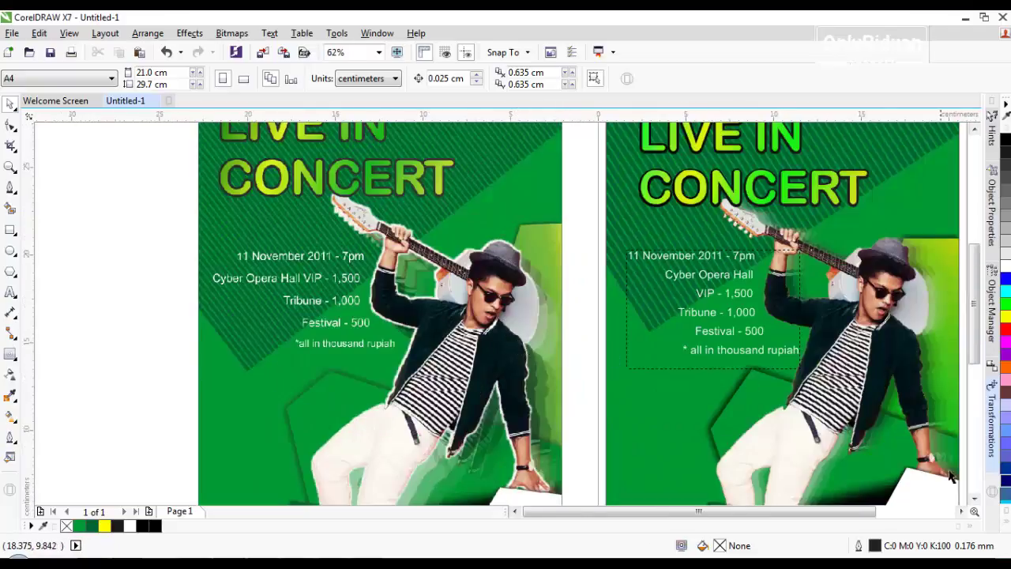
click(960, 511)
click(960, 510)
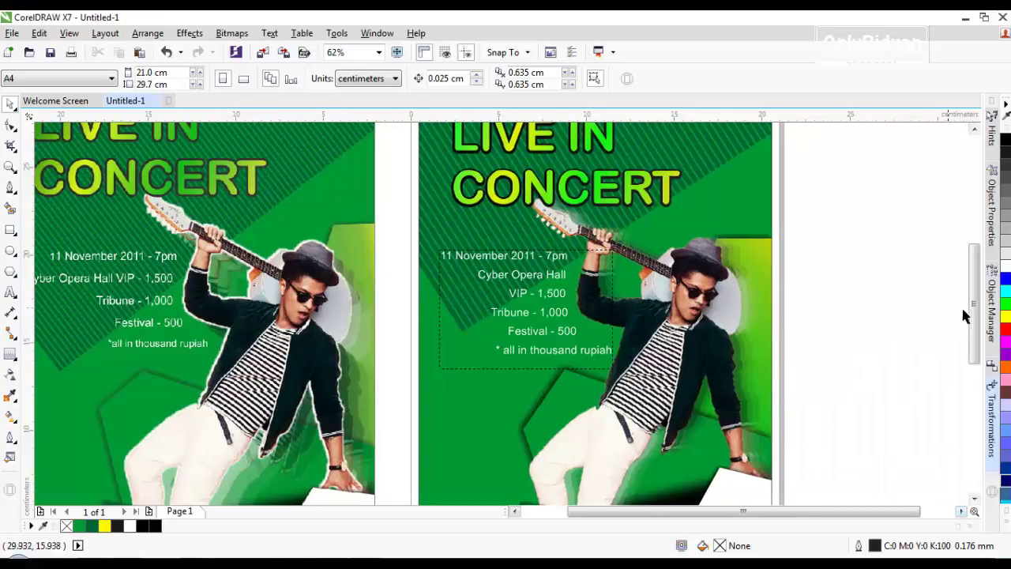
drag(977, 300, 977, 324)
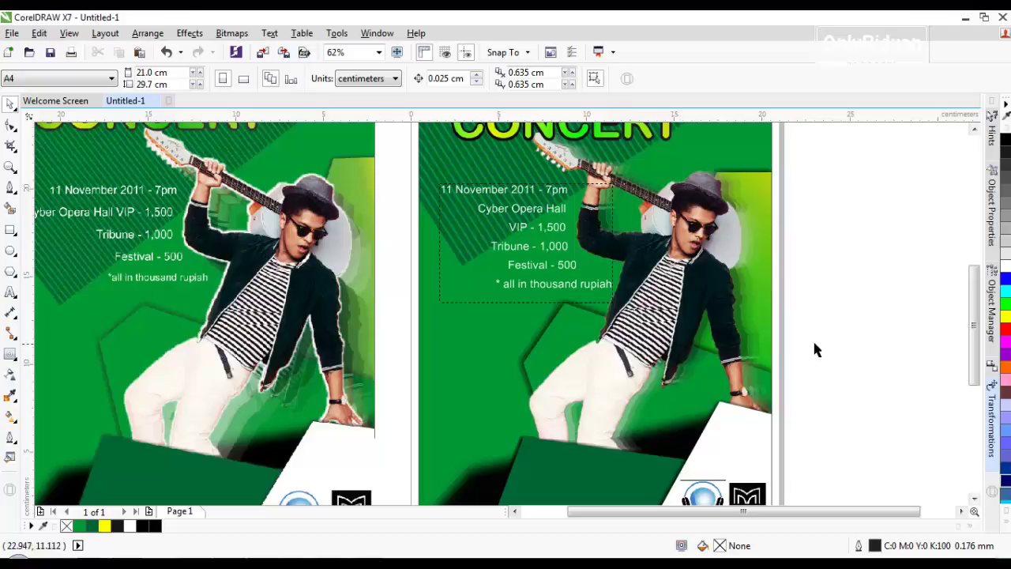
Open the poster's PowerClip contents for editing and ungroup the four guitarist images.
right_click(656, 324)
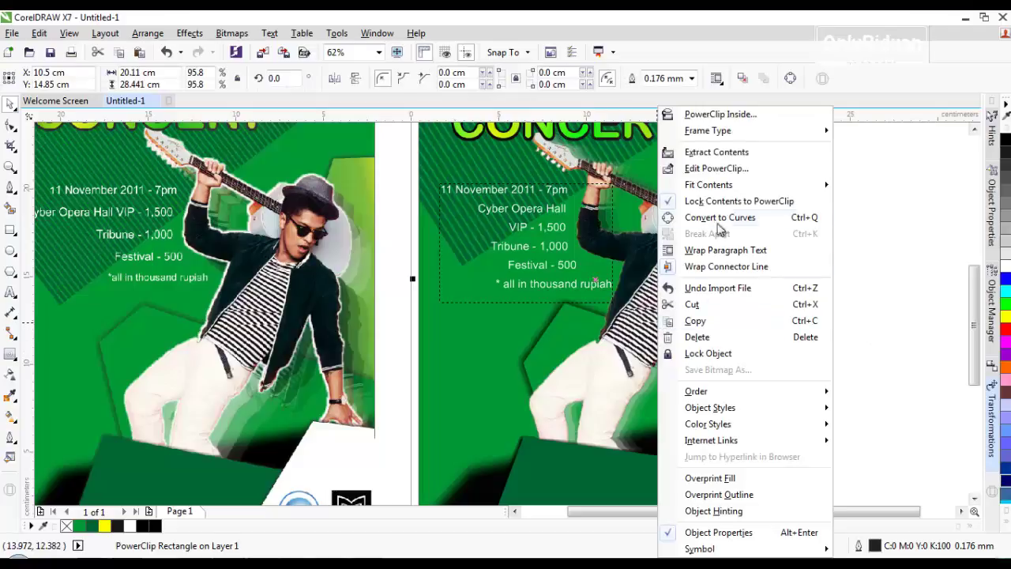
click(725, 169)
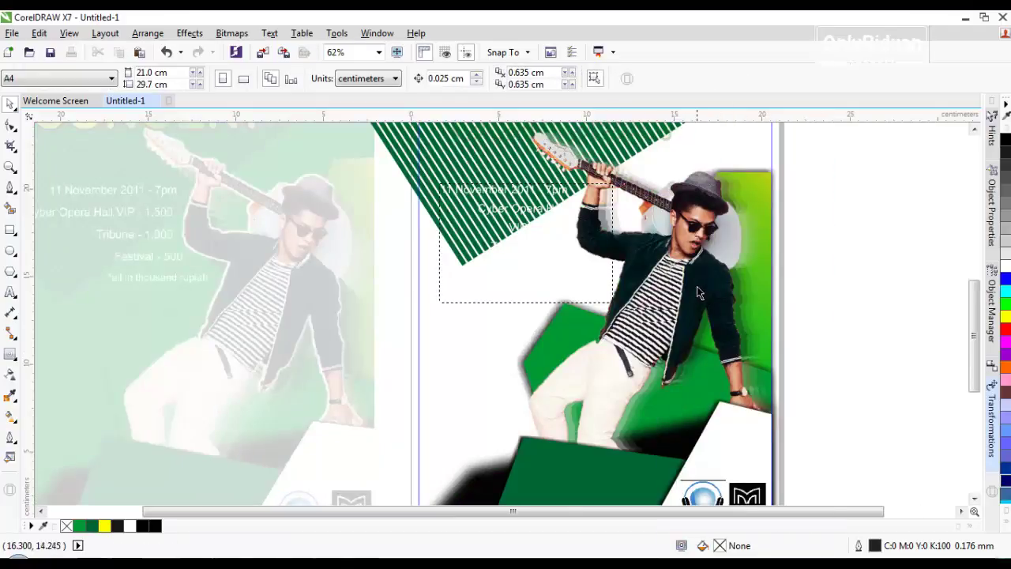
click(688, 246)
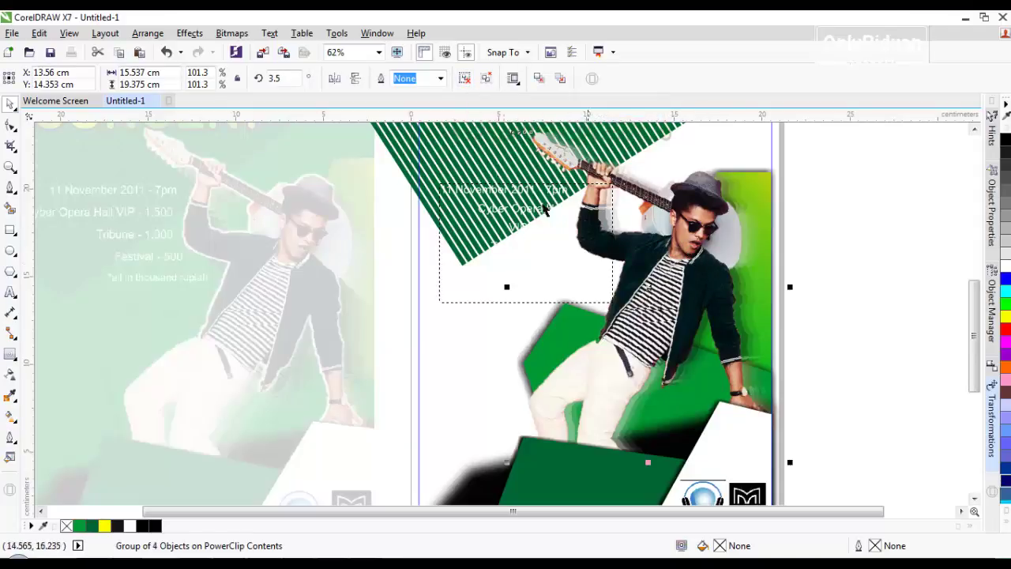
click(465, 82)
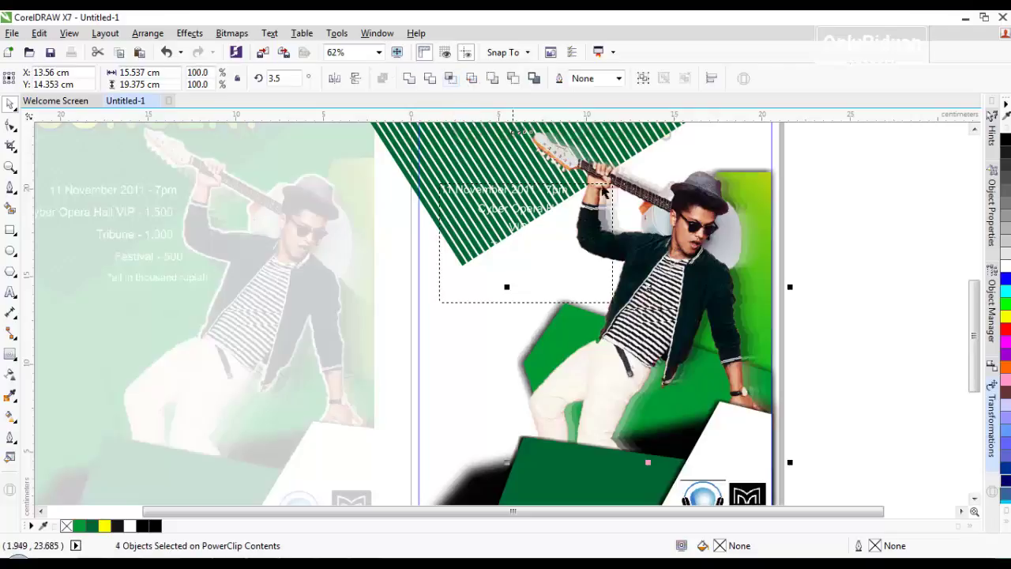
Select the front guitarist image alone and add a drop shadow with the Medium Glow preset.
click(845, 224)
click(680, 292)
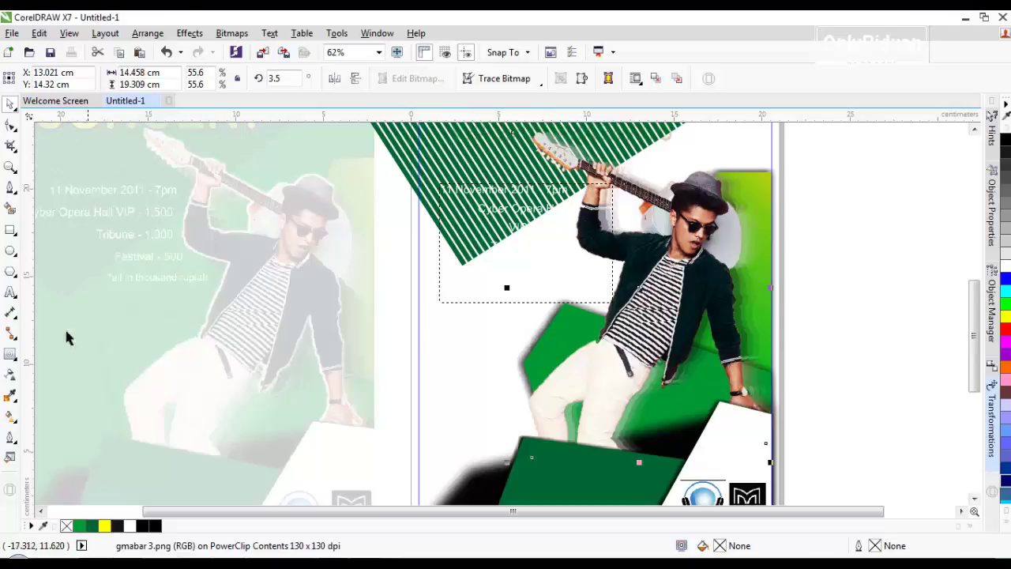
click(11, 356)
click(43, 353)
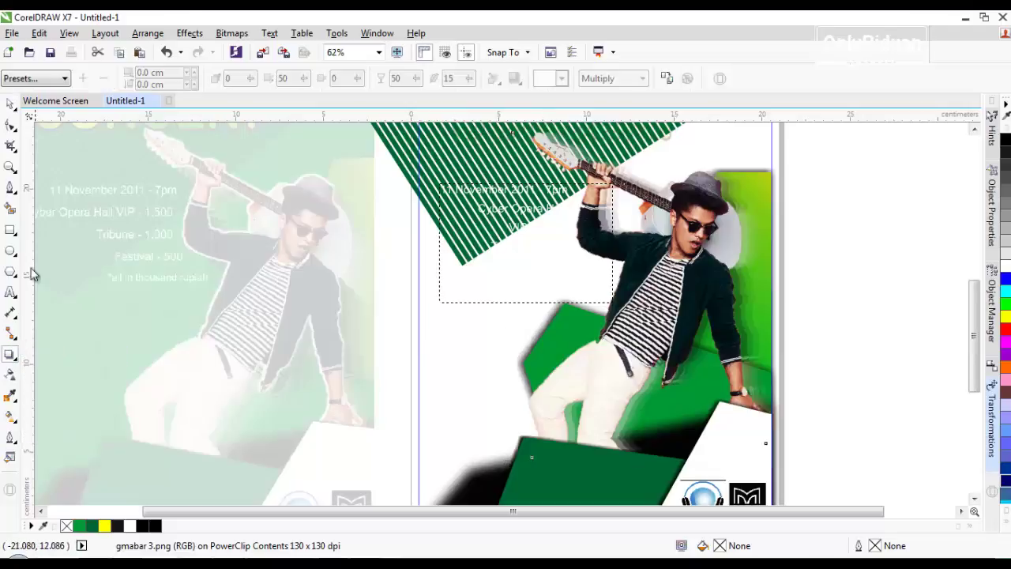
click(47, 79)
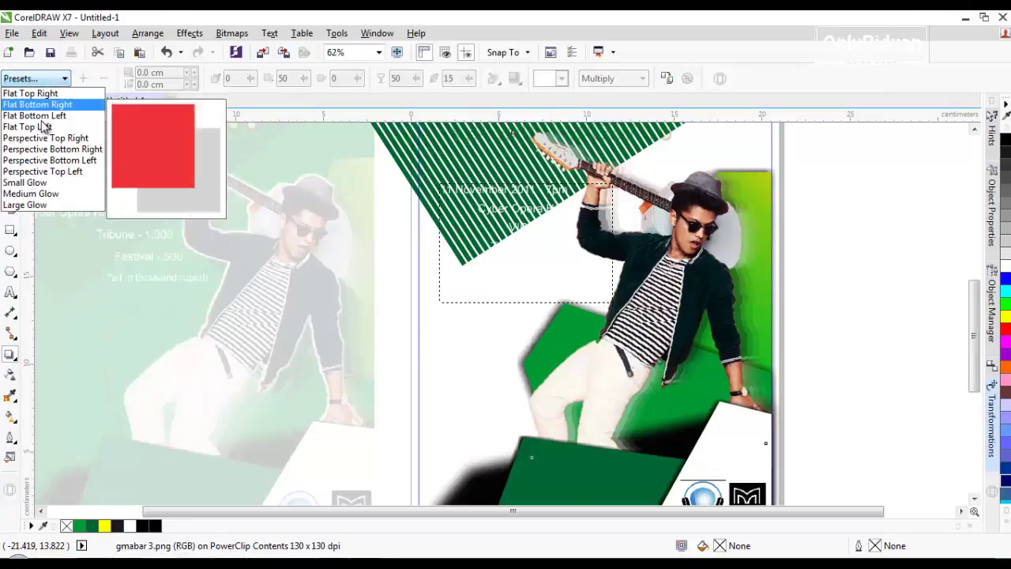
click(38, 193)
Set the colour of the guitarist's glow to white.
click(642, 78)
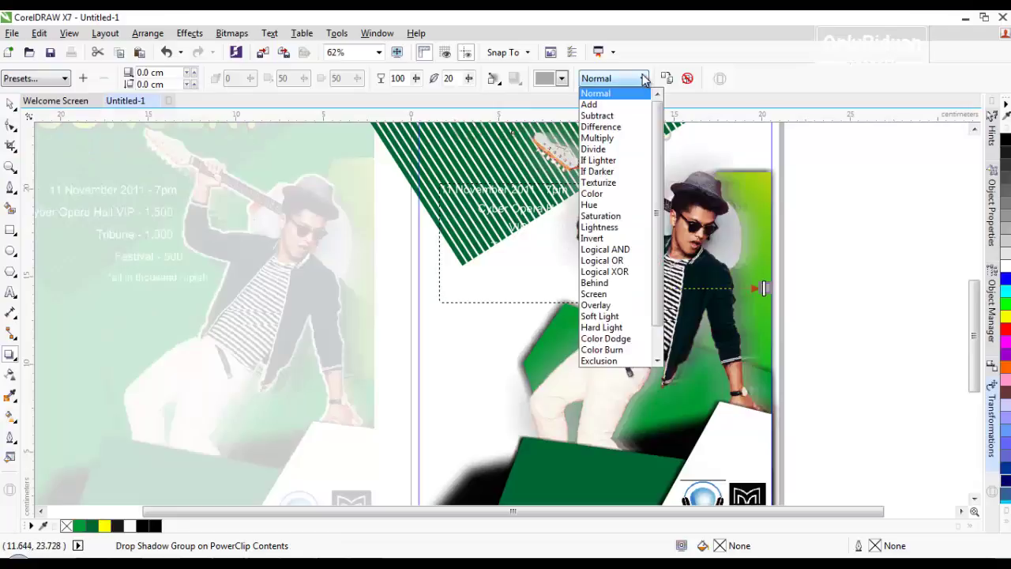
click(600, 82)
click(562, 79)
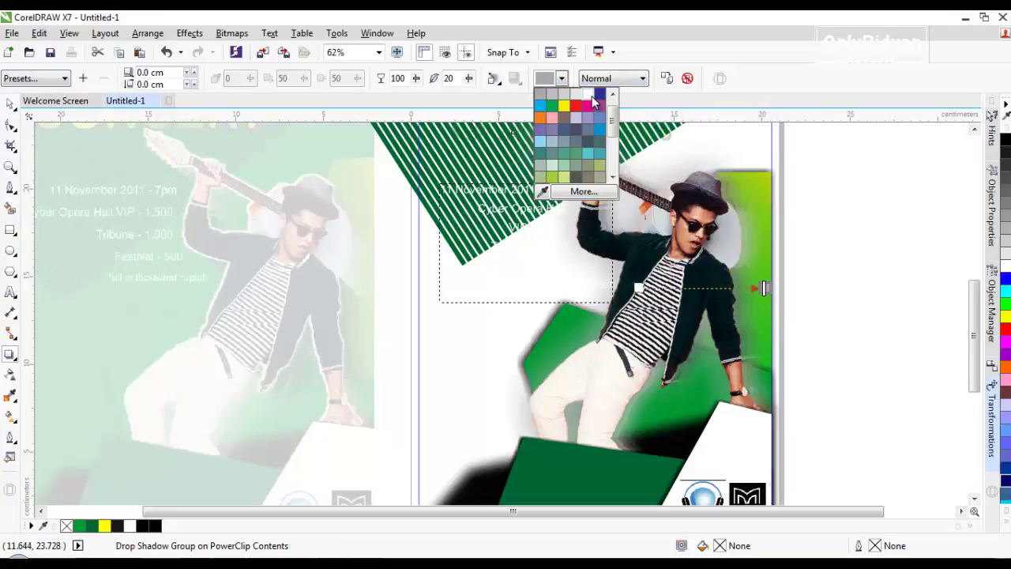
click(589, 94)
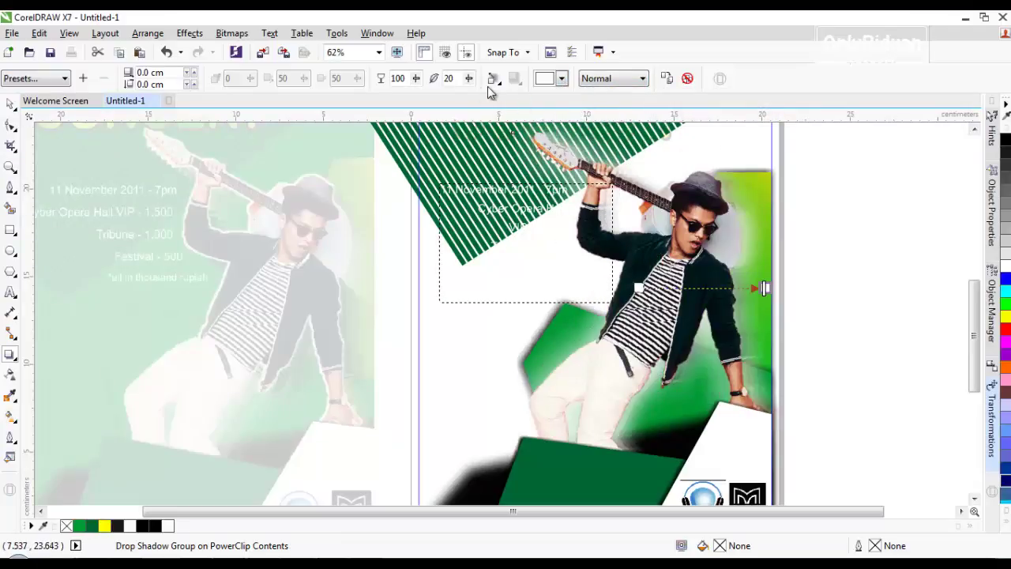
Reduce the feathering of the guitarist's white glow, trying 2 and settling on 3.
double_click(456, 79)
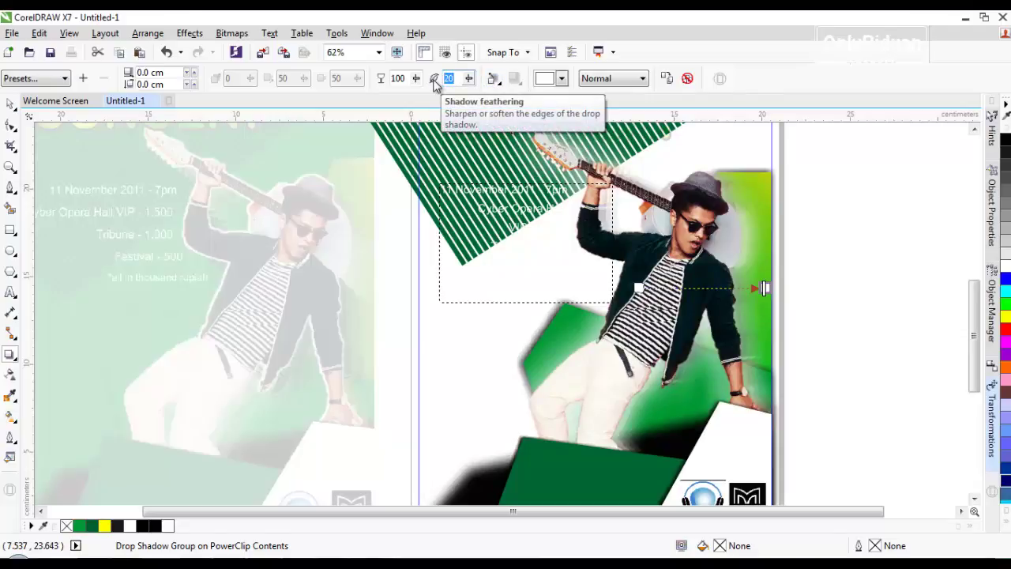
key(Return)
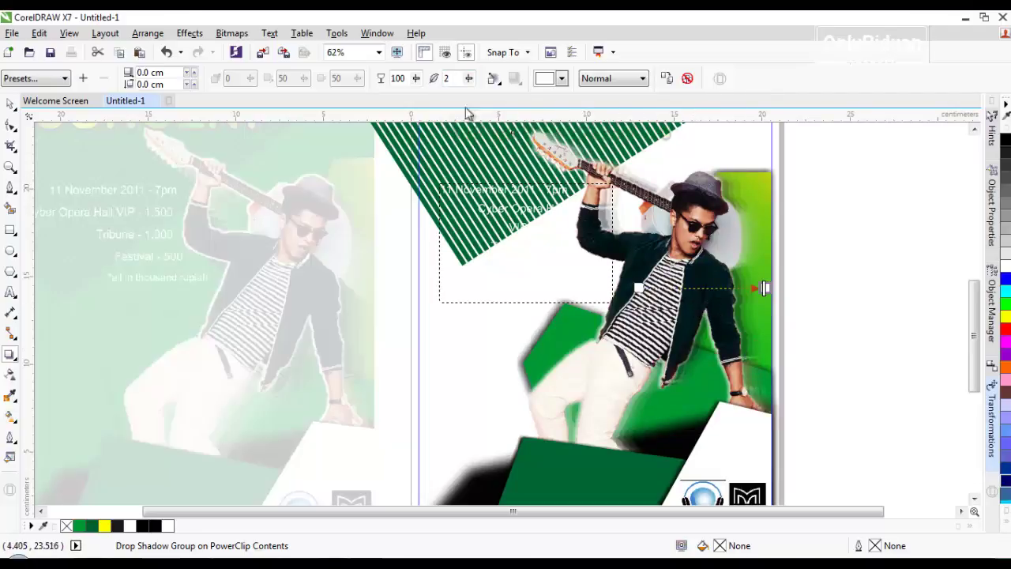
double_click(450, 78)
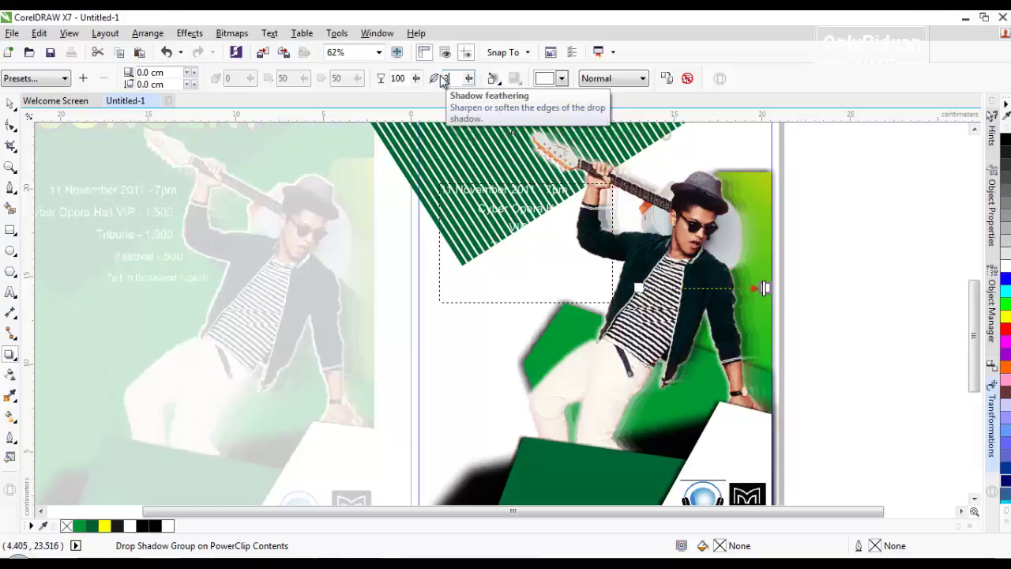
text(3)
key(Return)
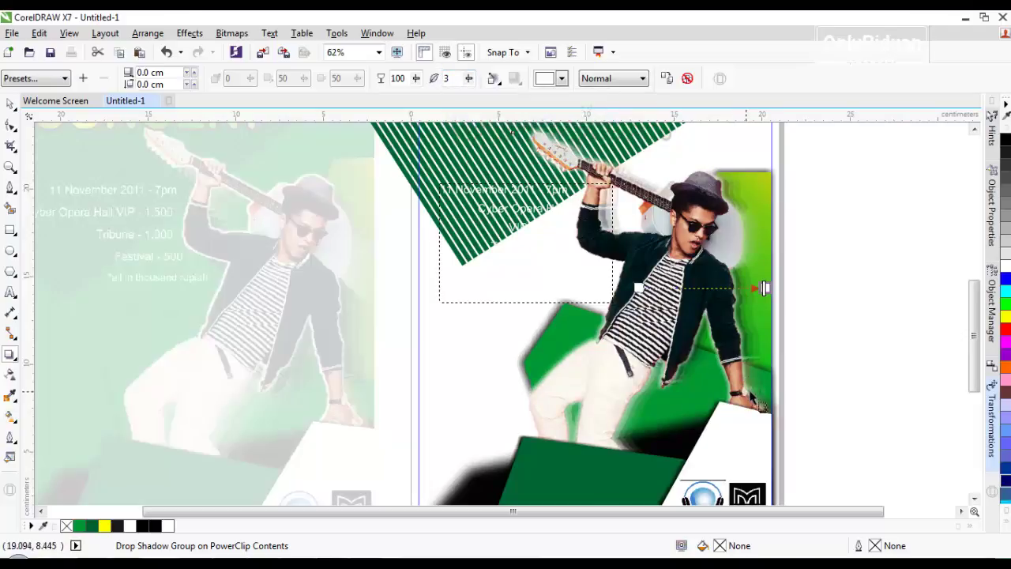
Reapply white as the guitarist's glow colour and set its feathering direction to Outside.
click(563, 78)
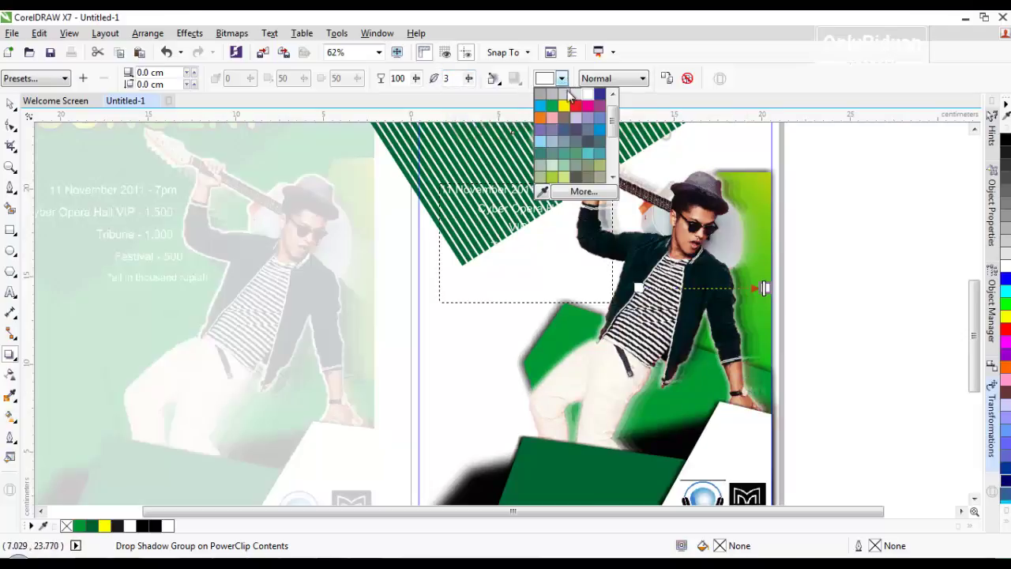
click(591, 93)
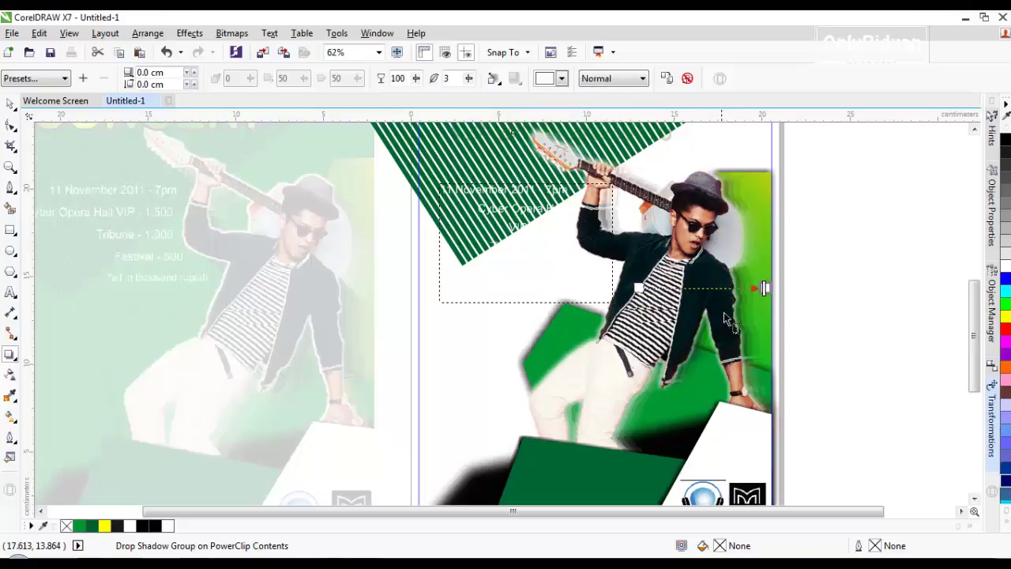
click(492, 79)
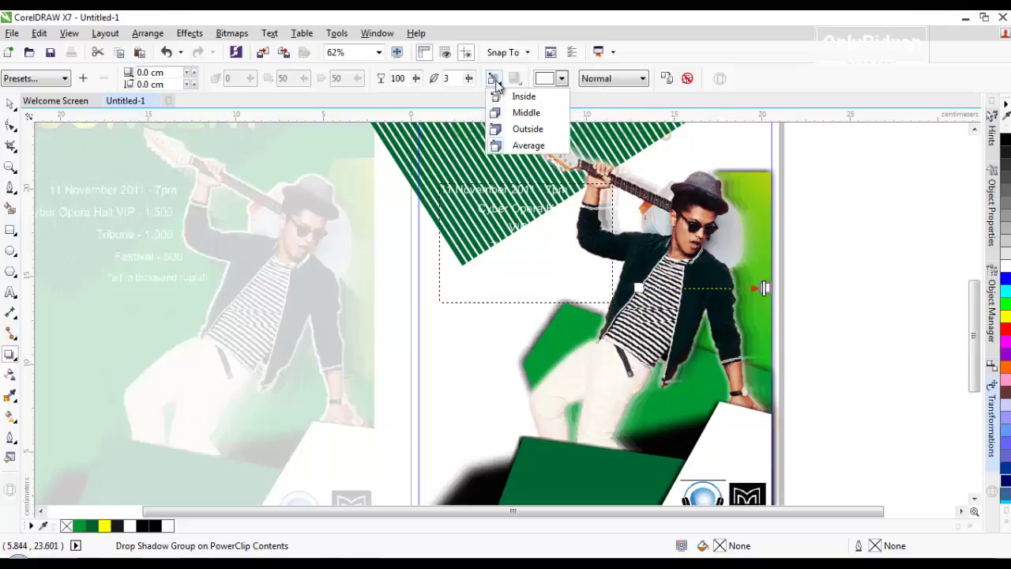
click(497, 130)
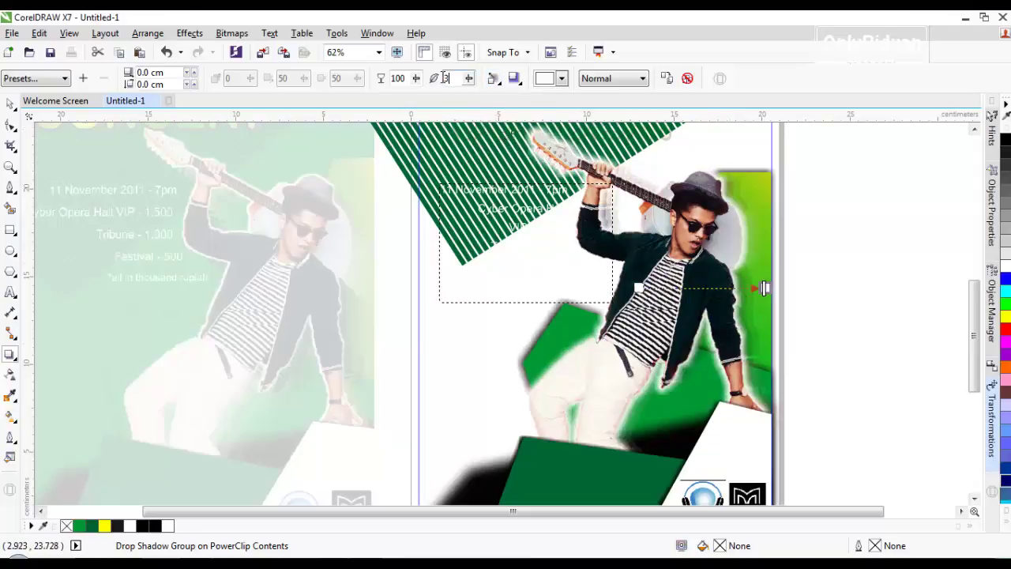
Reduce the feathering of the guitarist's outside glow, trying 2 and settling on 1.
double_click(444, 77)
text(2)
key(Return)
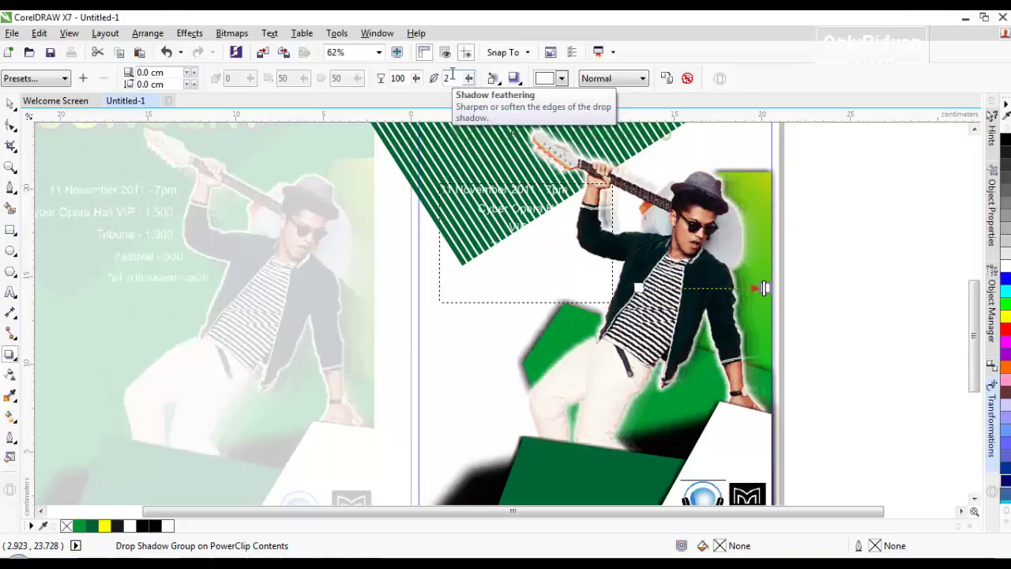
text(1)
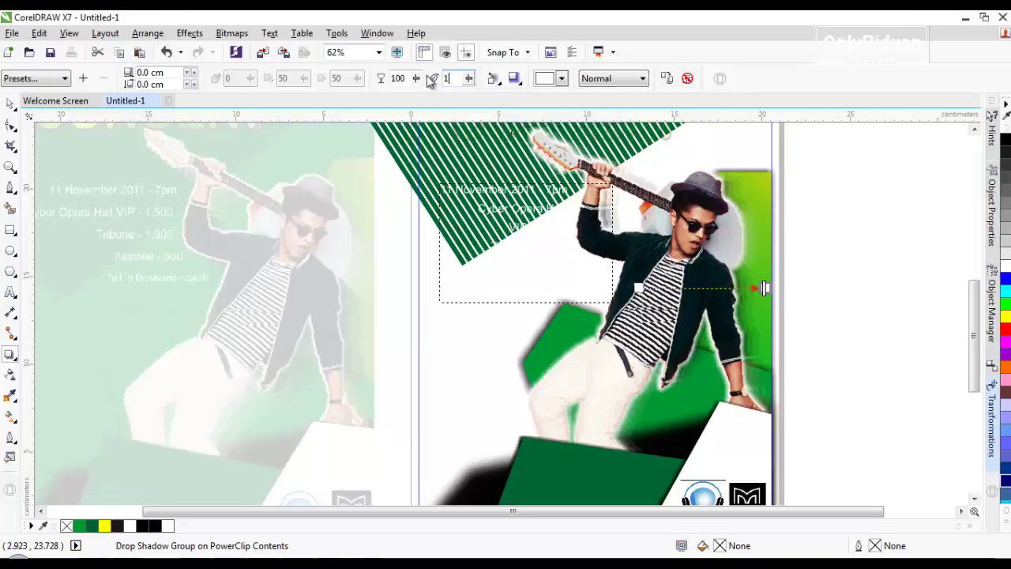
key(Return)
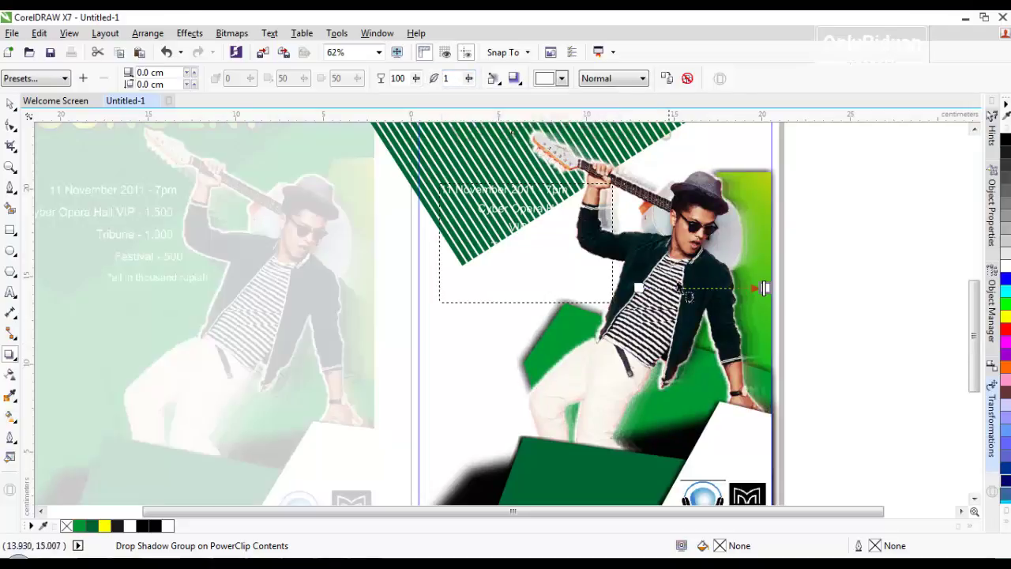
Set the feathering edge of the guitarist's glow to Squared, also trying Flat for comparison.
click(514, 78)
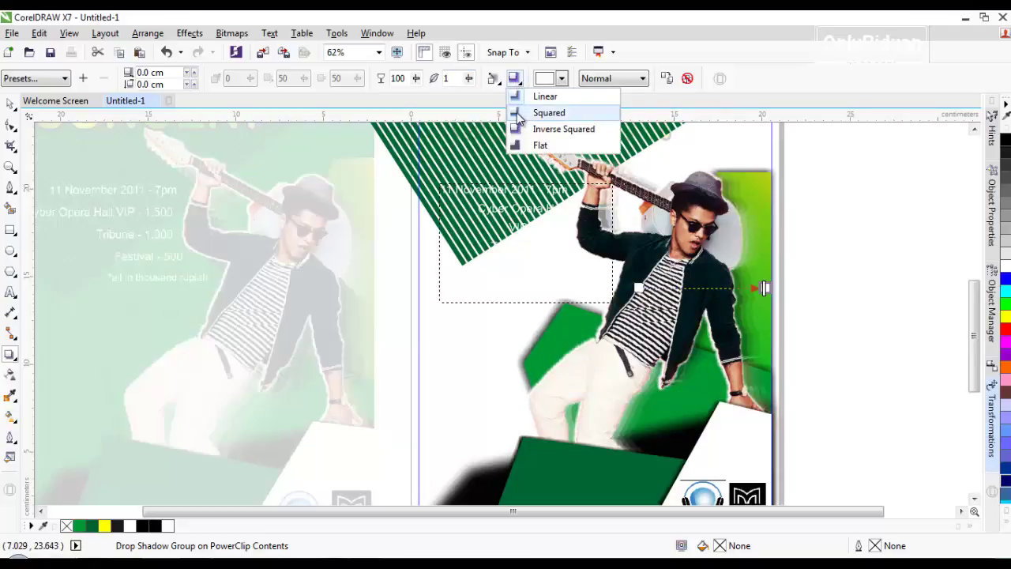
click(517, 115)
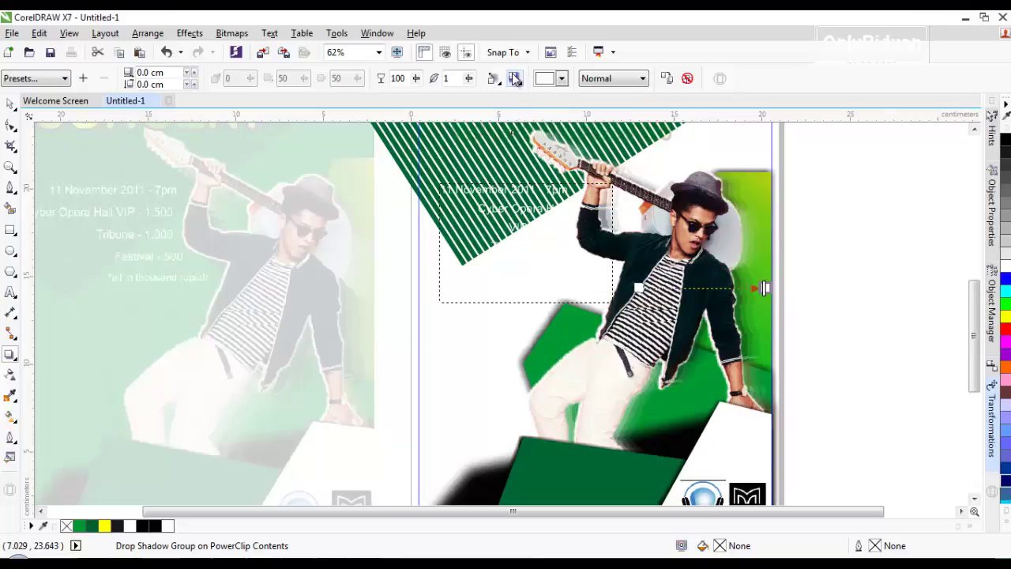
click(514, 79)
click(522, 148)
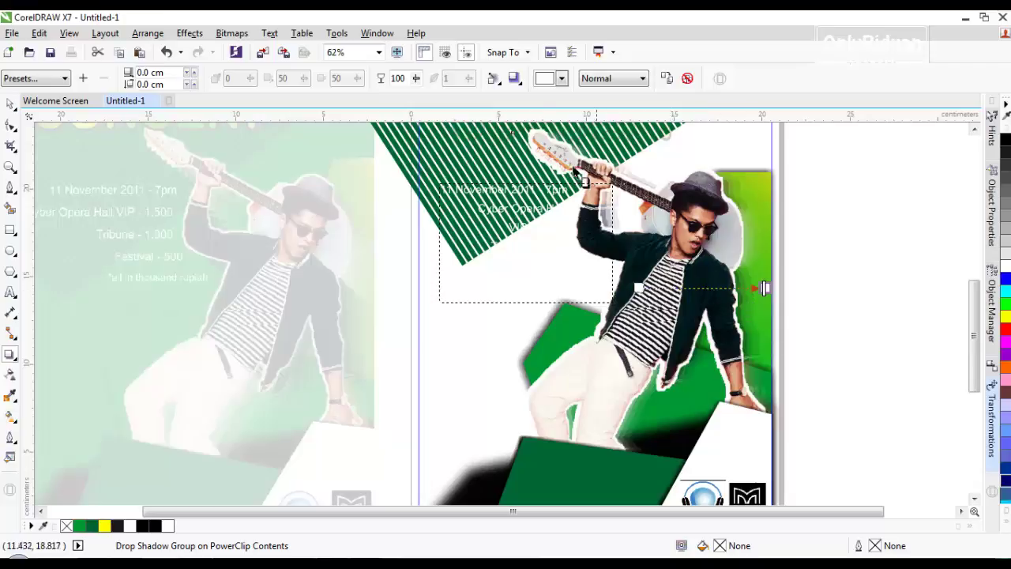
click(514, 78)
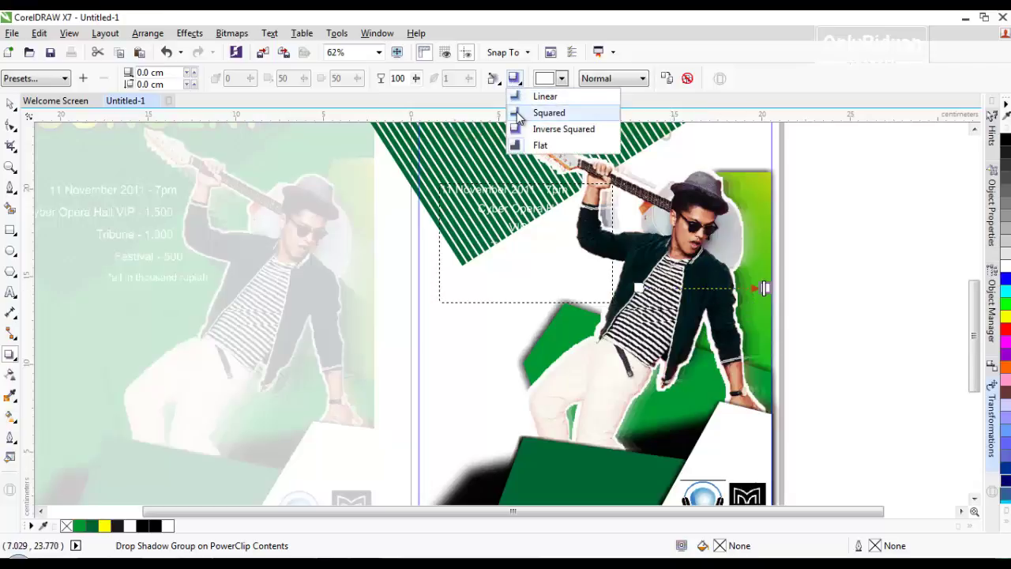
click(519, 114)
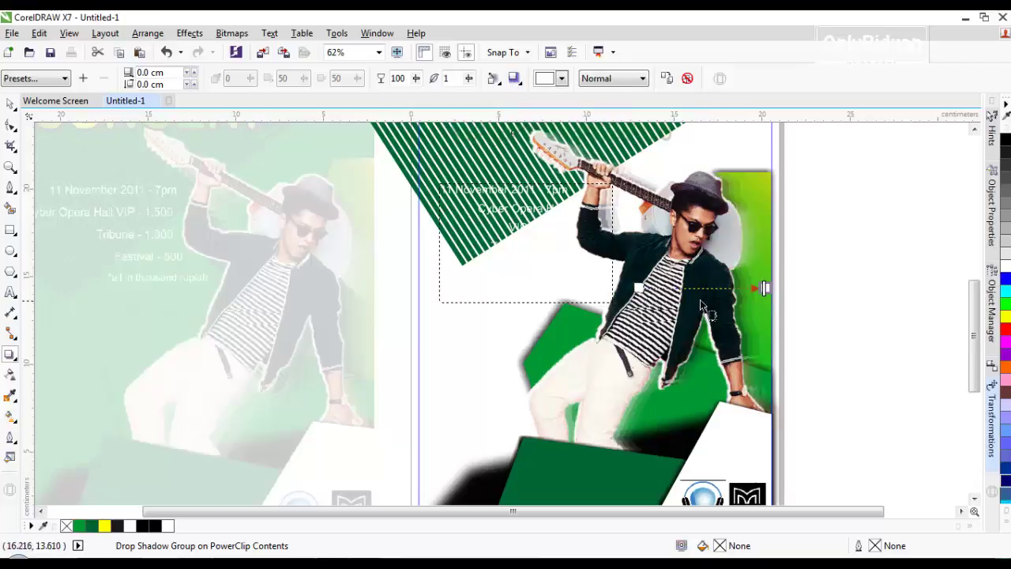
Finish editing the PowerClip contents and deselect the poster.
right_click(684, 261)
click(712, 258)
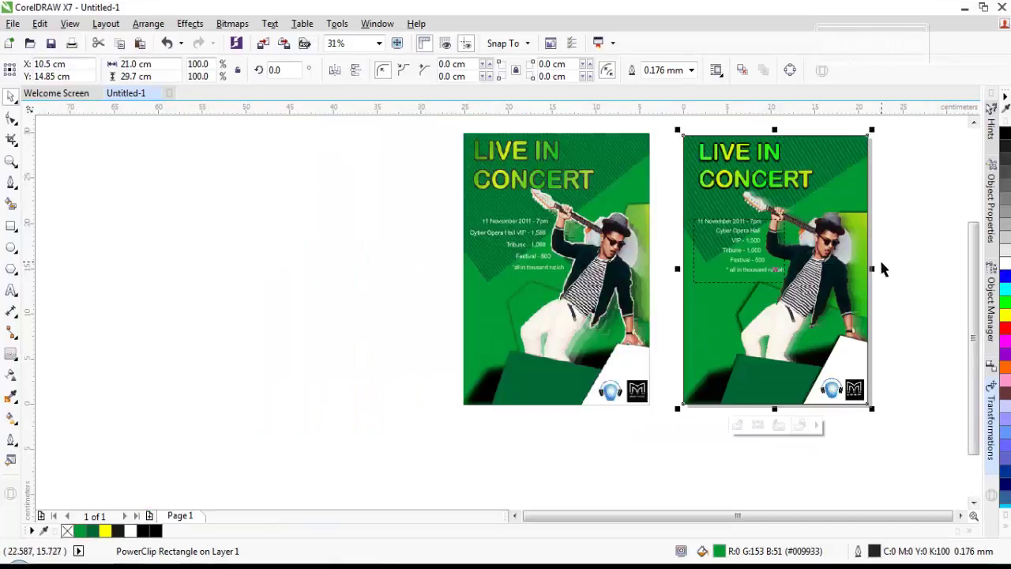
click(902, 282)
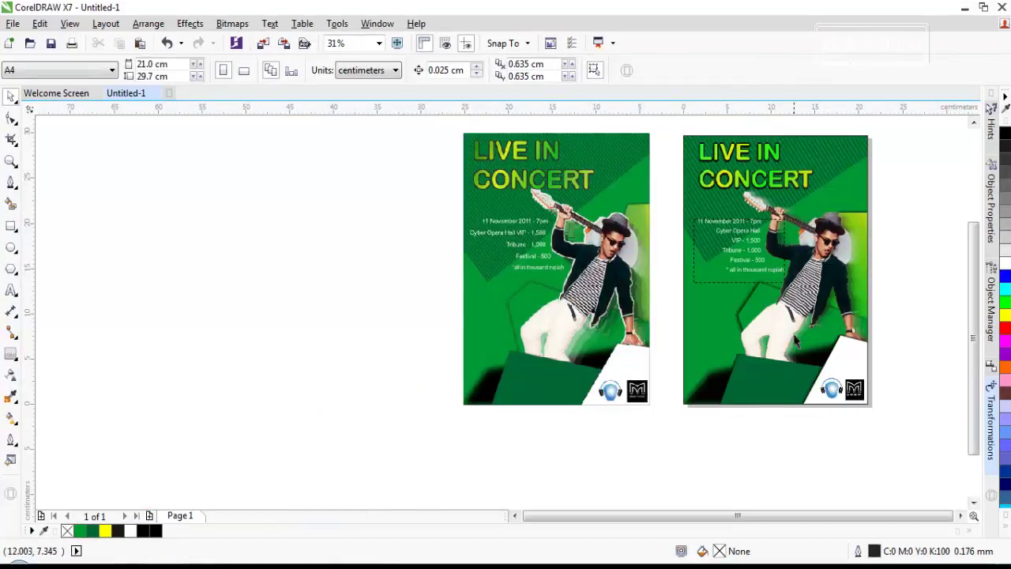
Delete the reference poster image beside the recreated poster.
click(615, 267)
key(Delete)
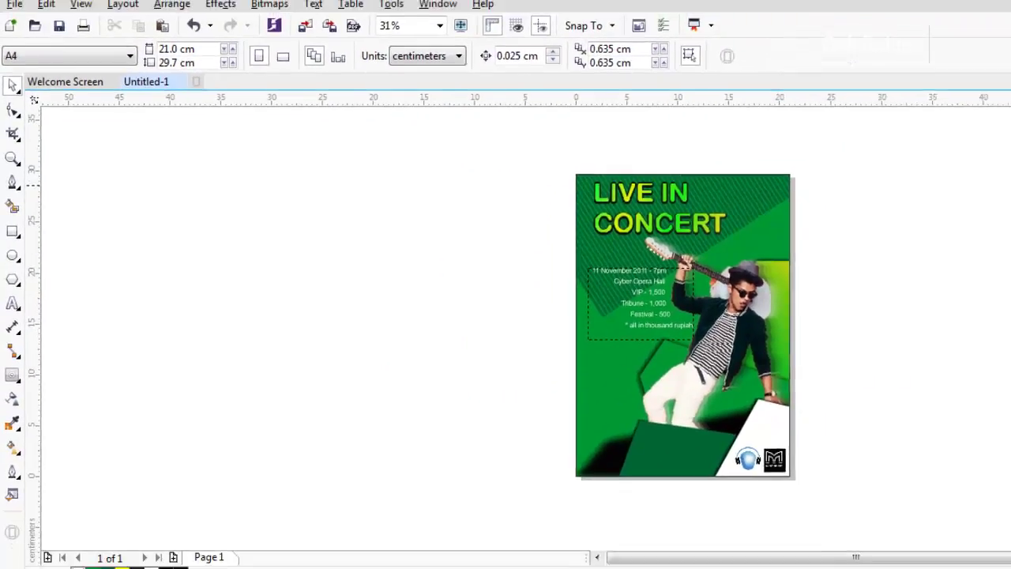
drag(974, 323, 974, 345)
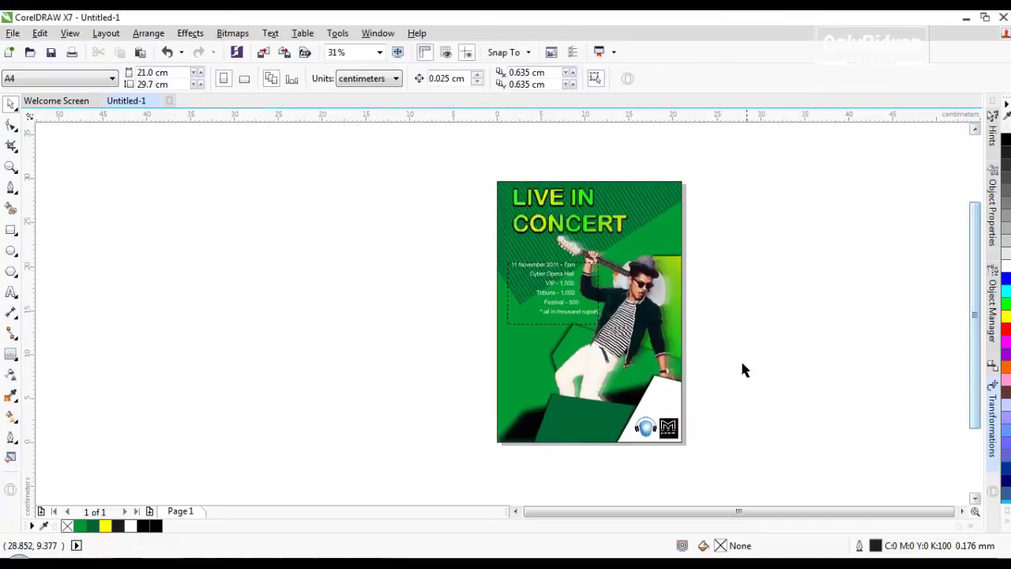
Scale the poster's PowerClip background about its centre to 95.8 percent, about 20.11 by 28.44 cm, leaving a white margin around it.
drag(754, 471, 457, 161)
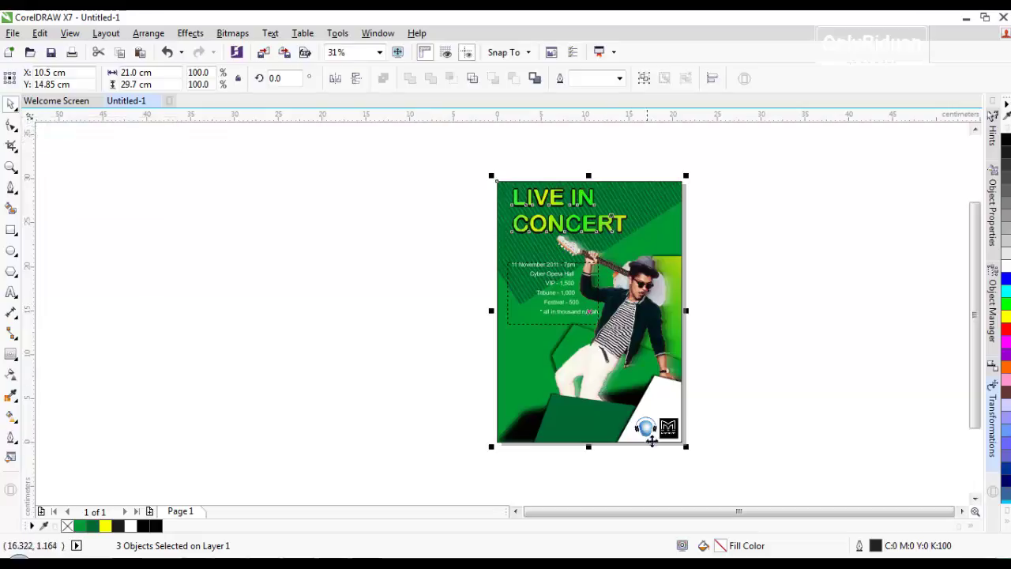
drag(687, 447, 682, 449)
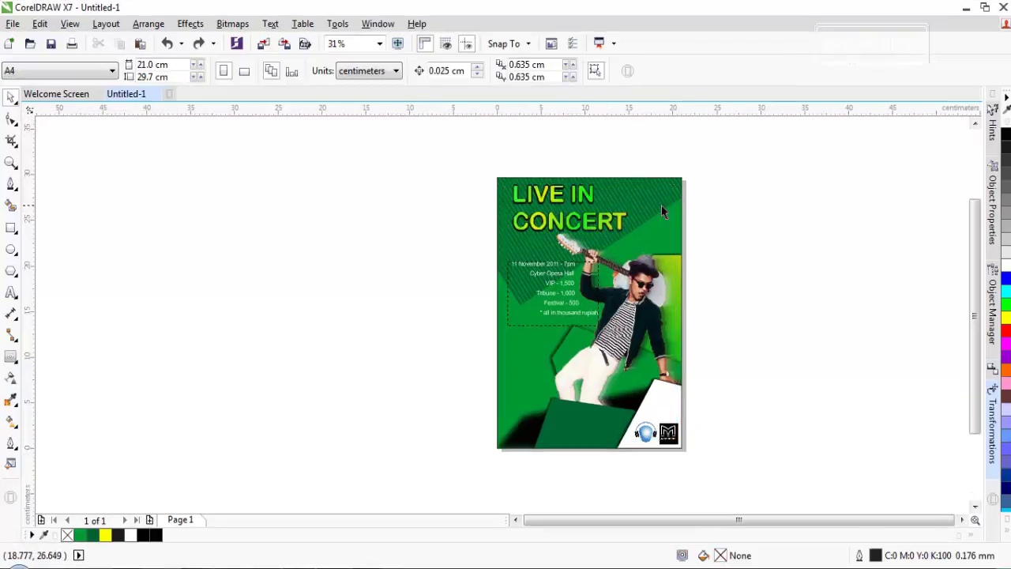
click(661, 205)
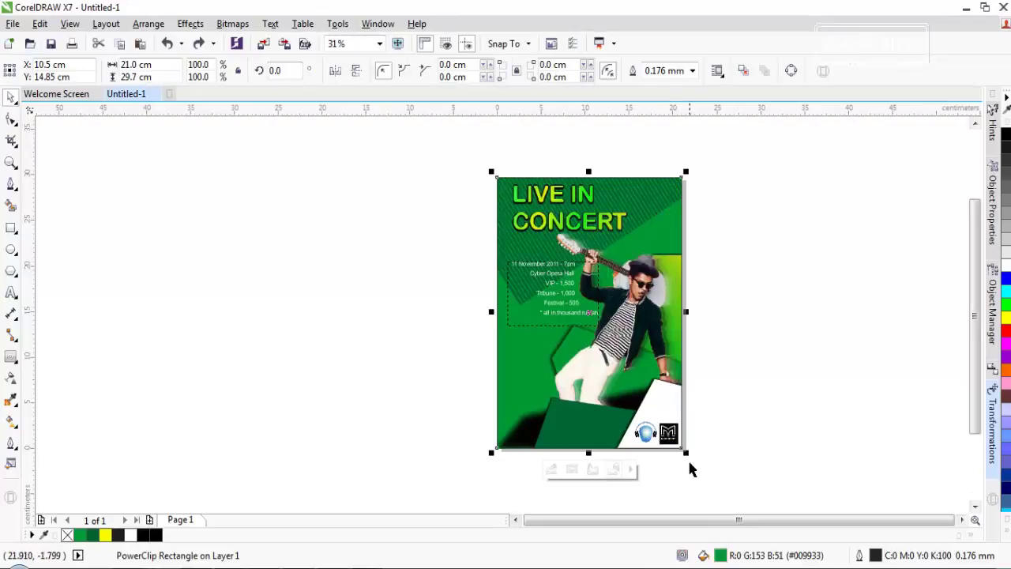
drag(684, 450, 683, 463)
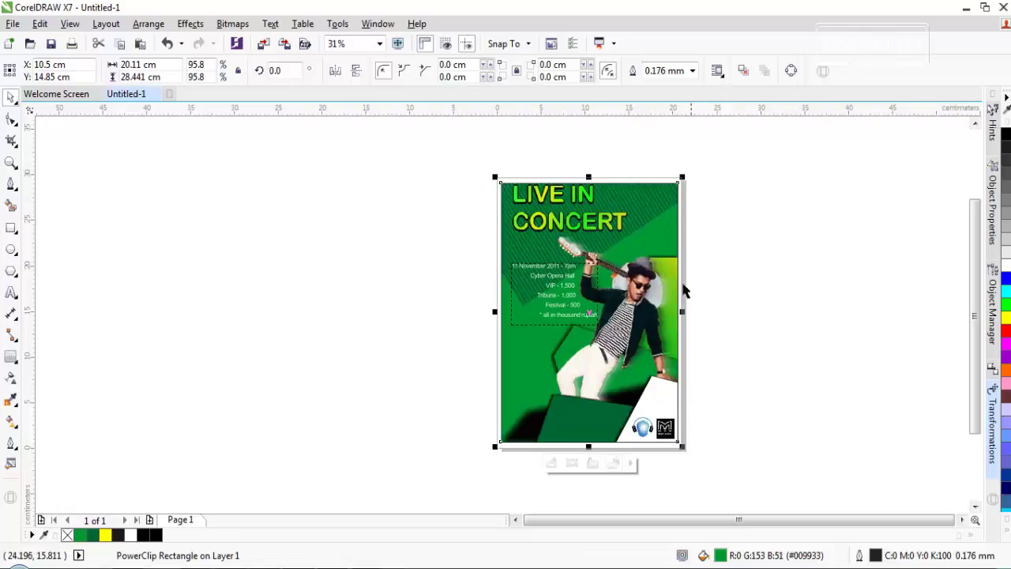
Move the LIVE IN CONCERT title slightly down and to the right within the reduced background.
ctrl+click(594, 238)
drag(568, 208, 575, 214)
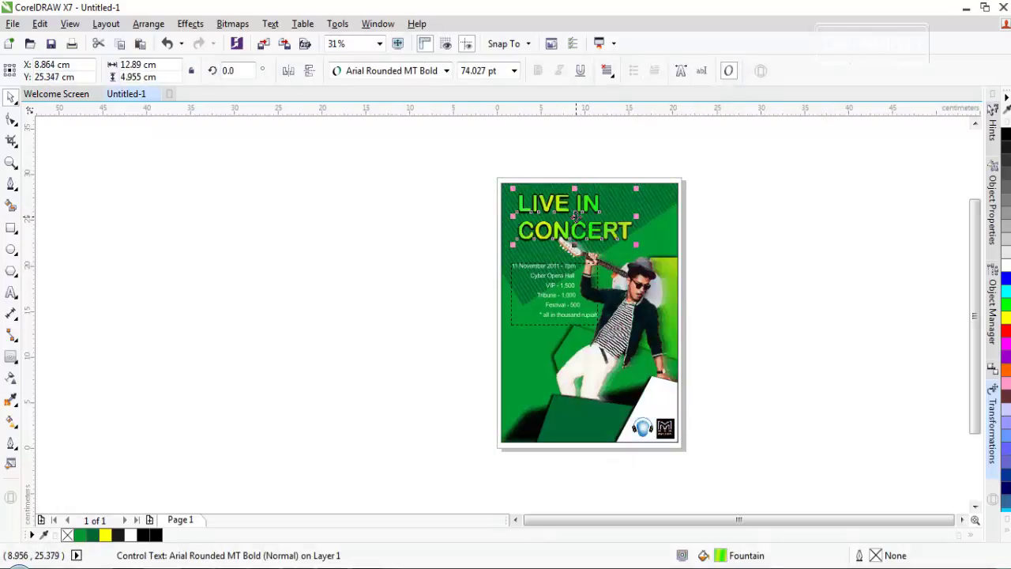
click(754, 229)
scroll(518, 191, up, 2)
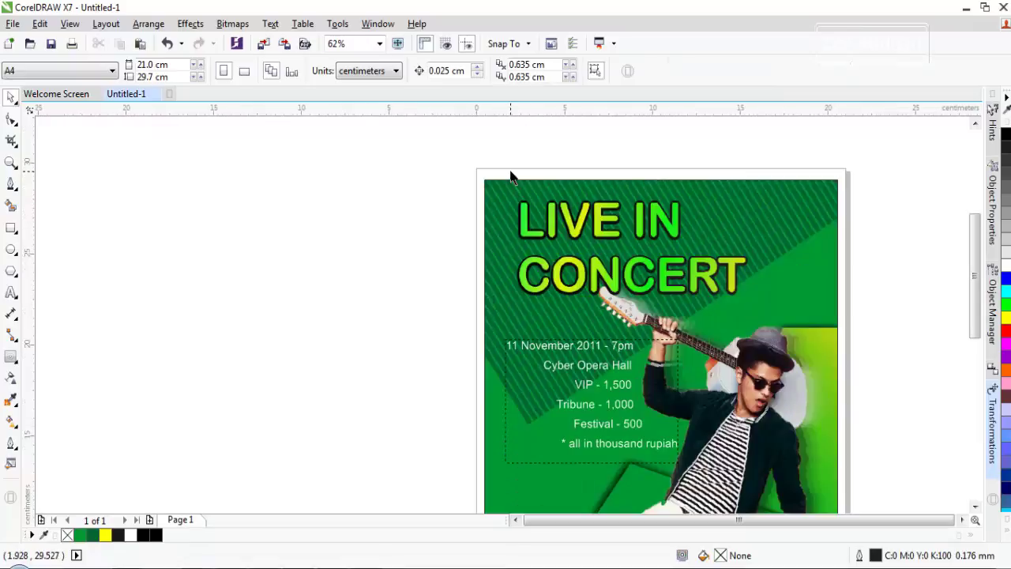
scroll(510, 176, up, 2)
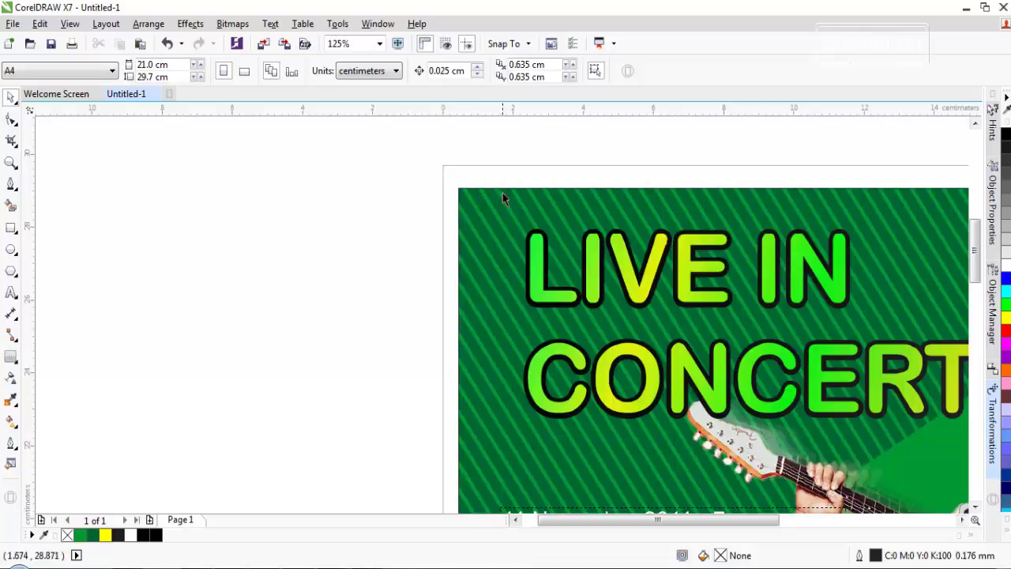
scroll(515, 198, down, 2)
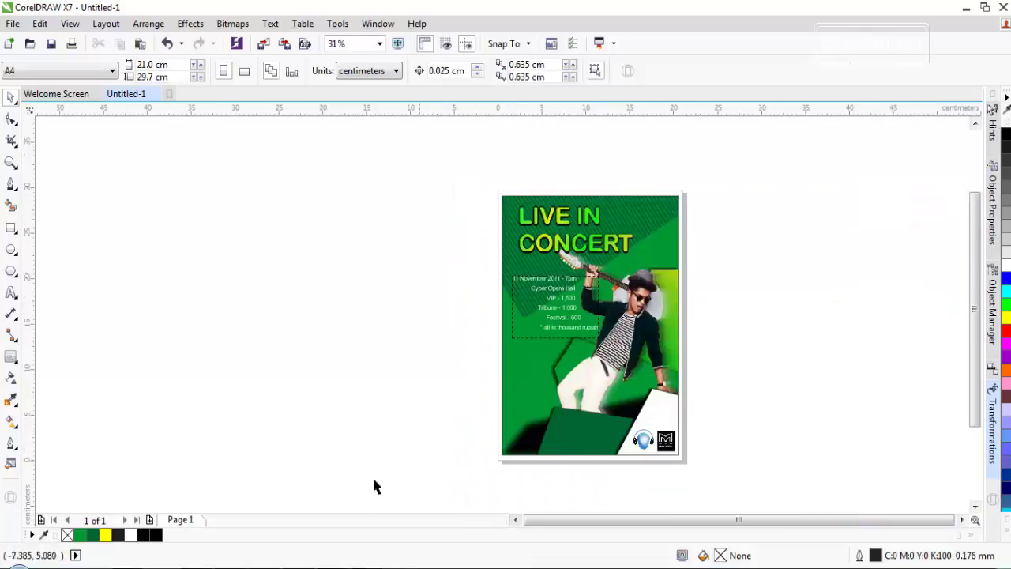
Select all the objects of the finished poster.
key(alt+Tab)
mouse_move(341, 448)
mouse_down()
mouse_move(344, 482)
mouse_move(398, 483)
mouse_move(412, 454)
mouse_move(357, 448)
mouse_move(355, 475)
mouse_up()
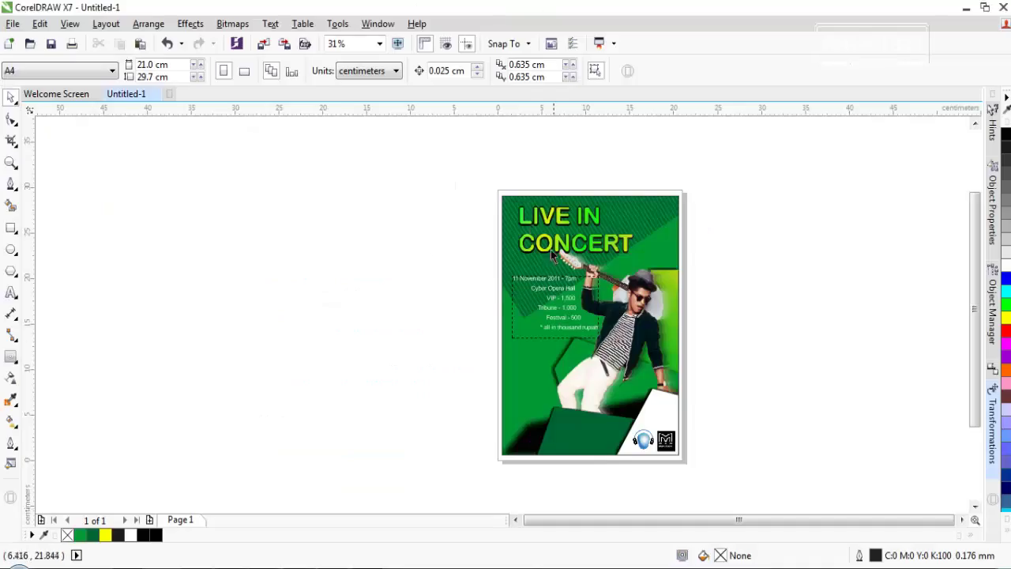
drag(481, 153, 735, 476)
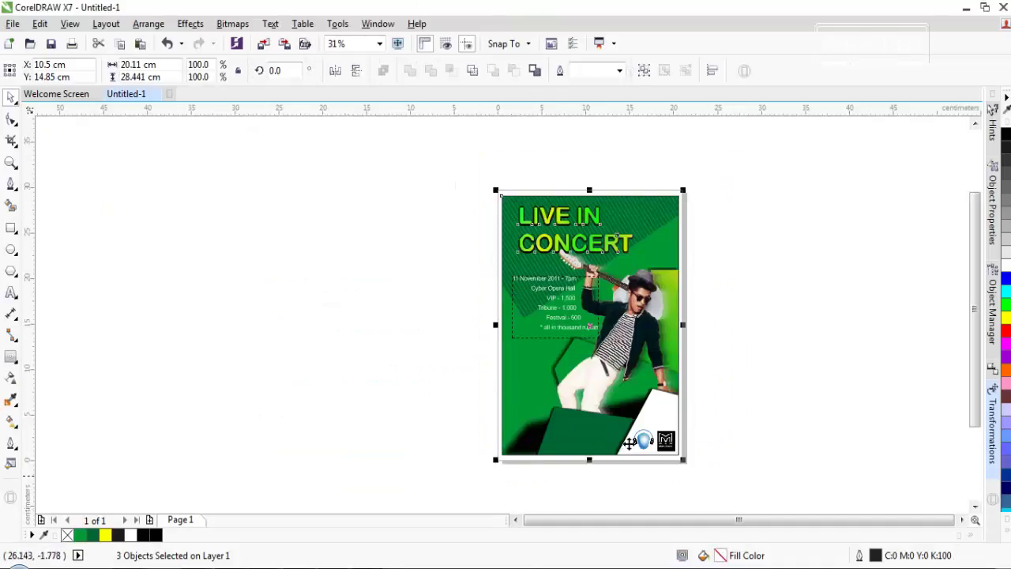
click(13, 23)
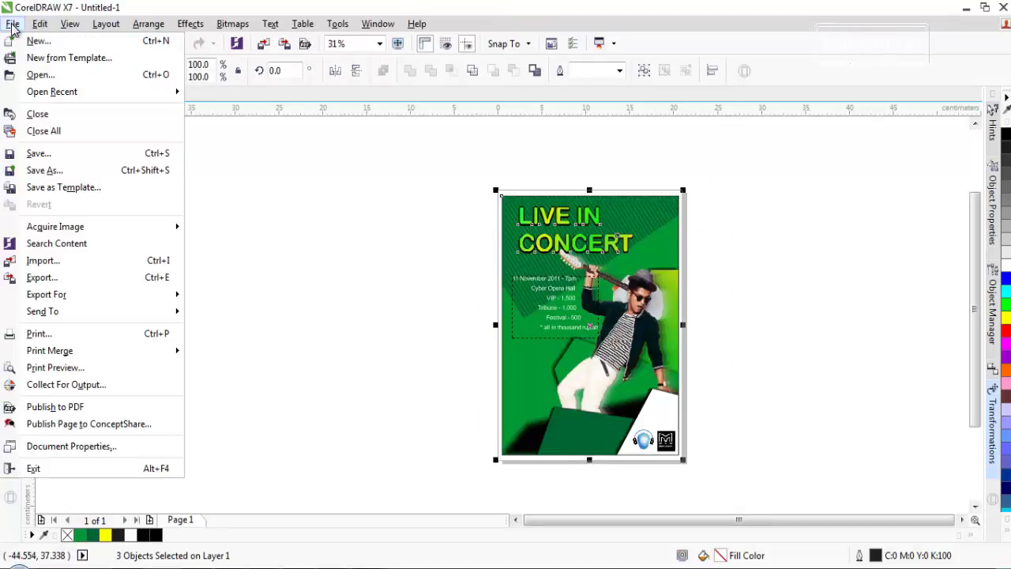
click(71, 171)
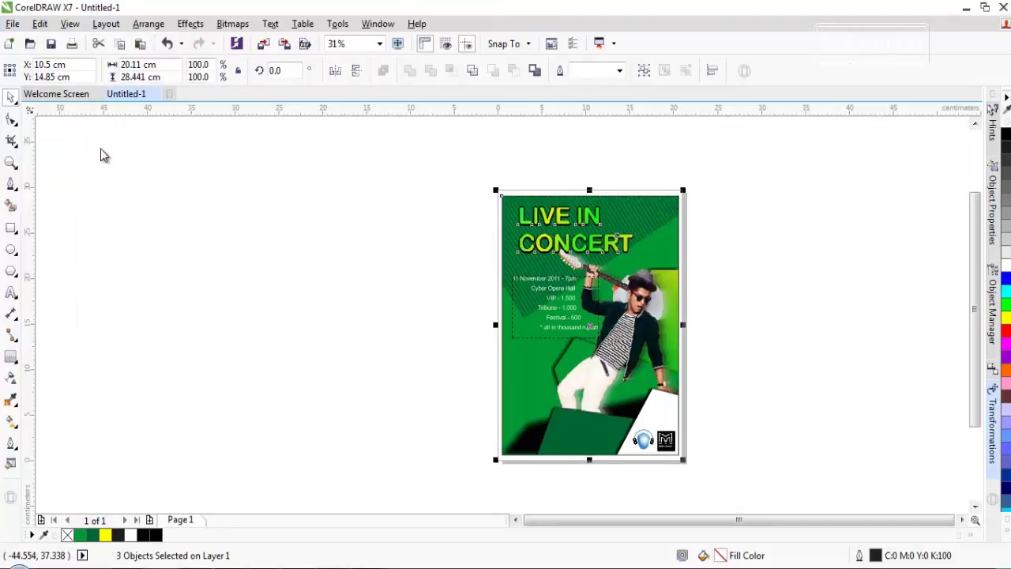
click(189, 319)
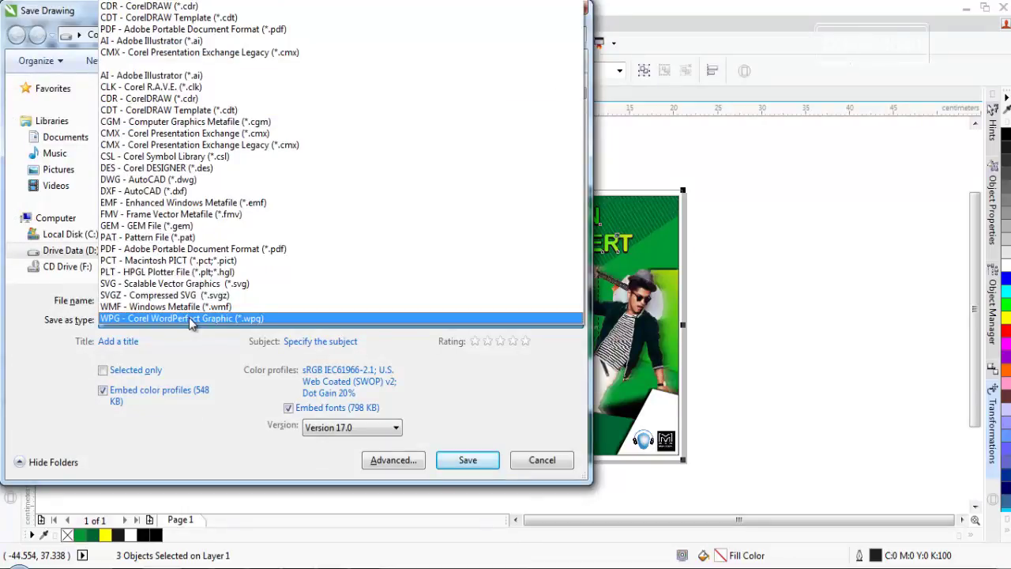
click(198, 29)
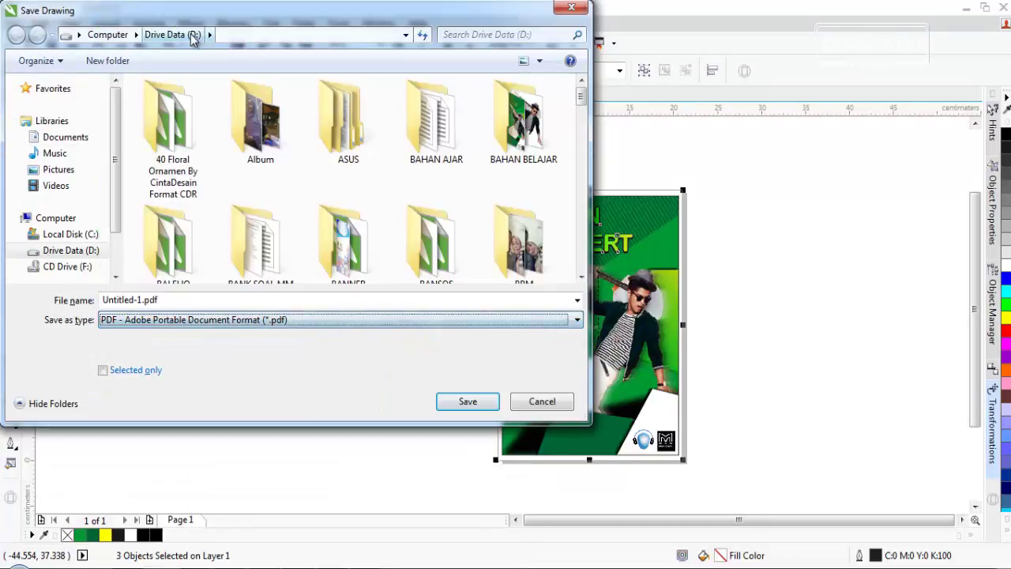
drag(169, 299, 101, 306)
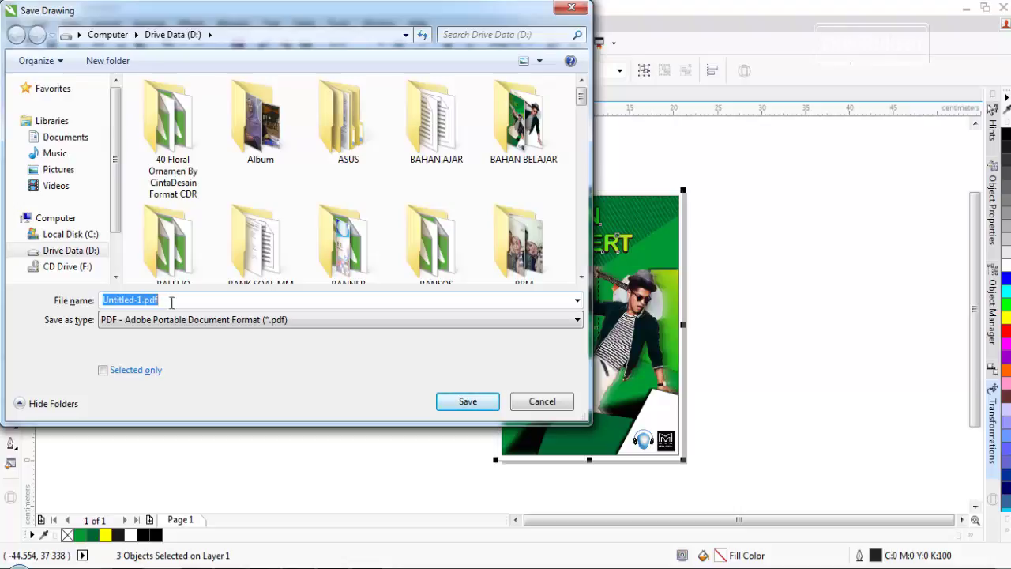
click(543, 402)
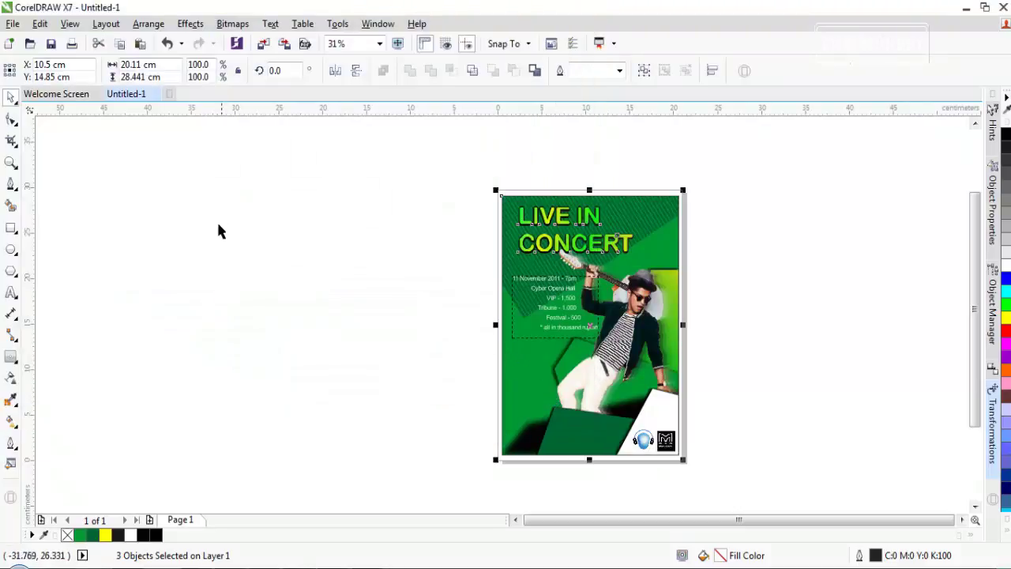
Start exporting only the selected poster objects as the JPG file Live IN Concert2.jpg in the BAHAN BELAJAR folder.
click(12, 24)
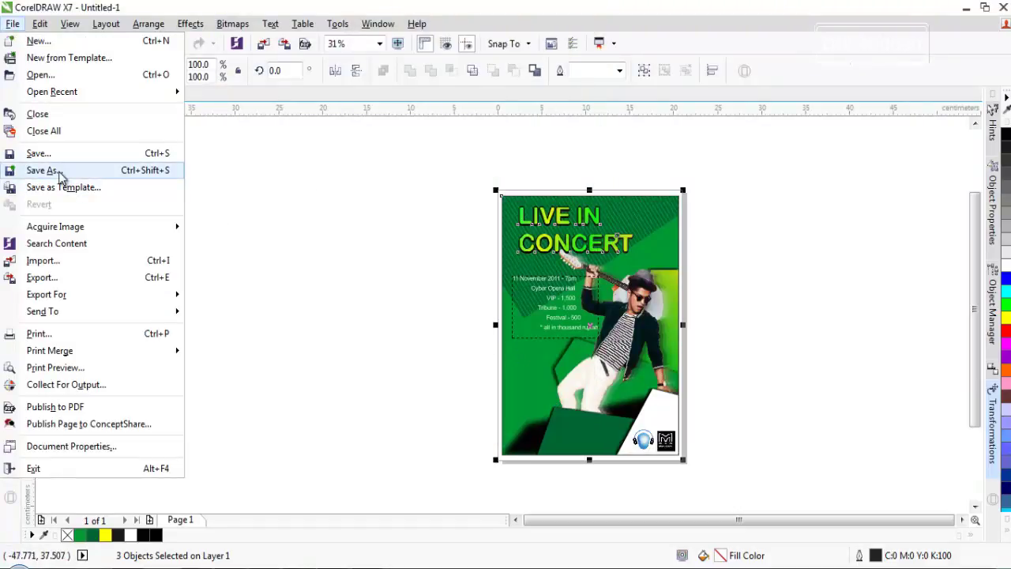
click(35, 277)
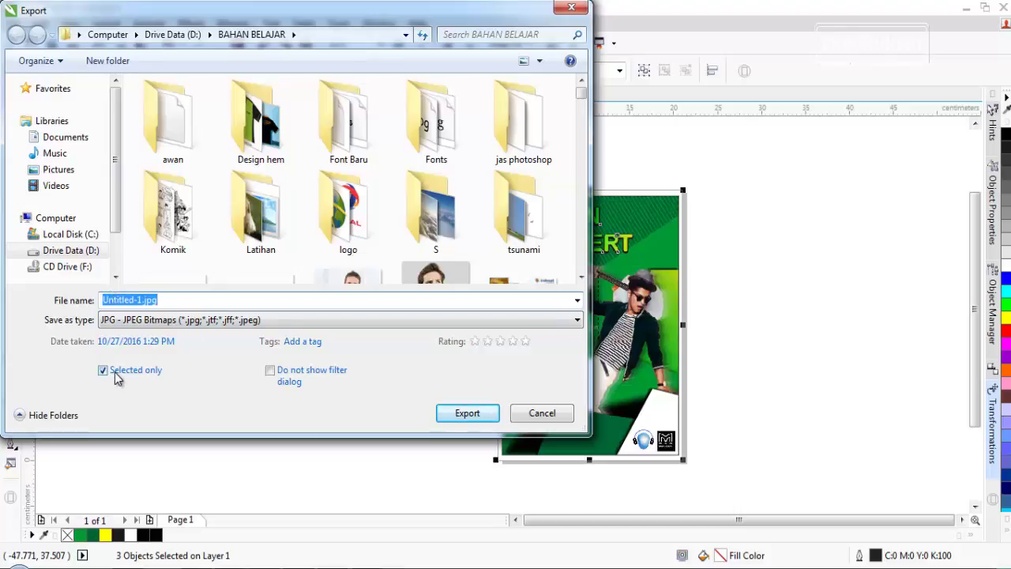
click(188, 300)
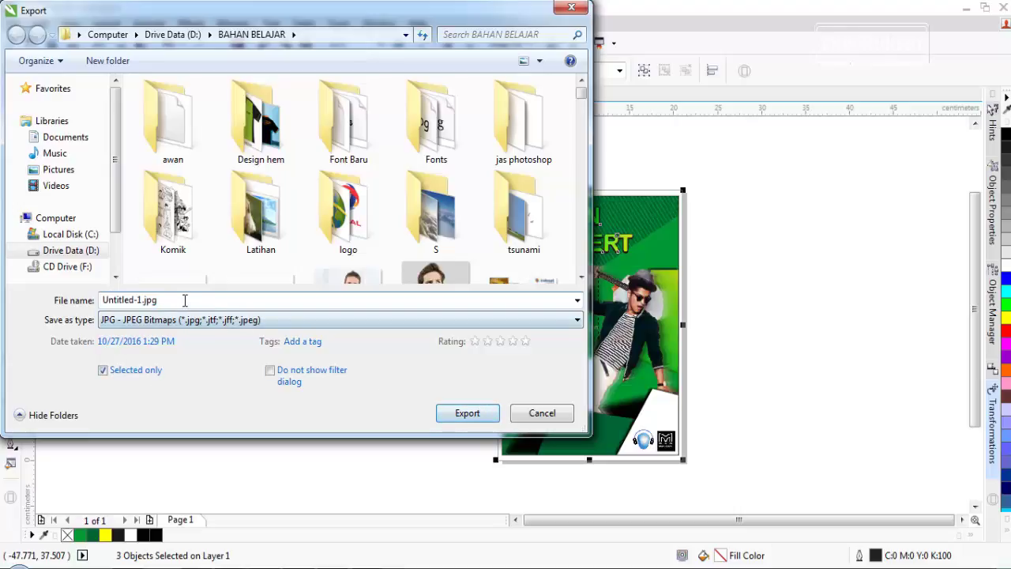
drag(175, 299, 99, 299)
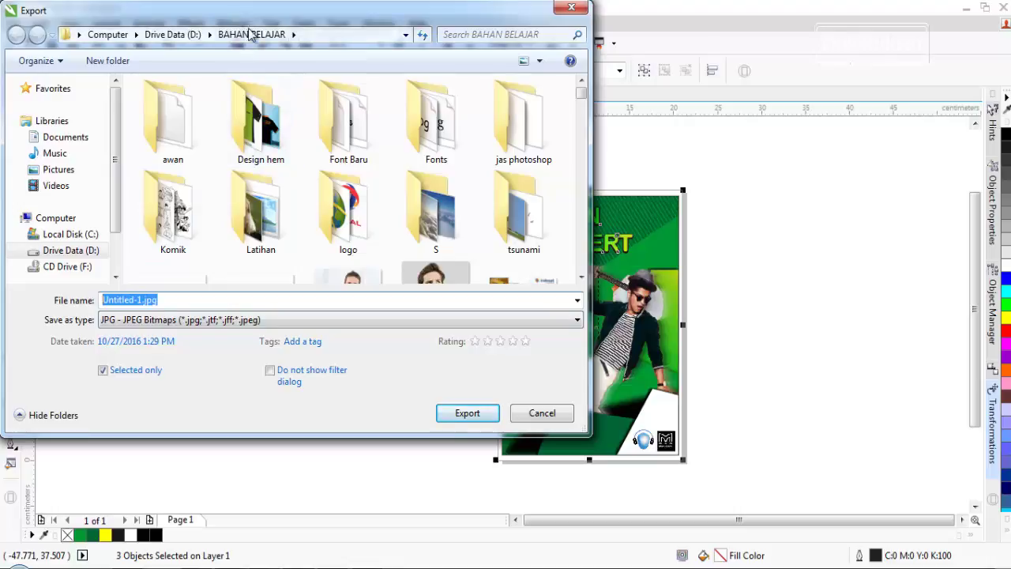
drag(235, 11, 454, 84)
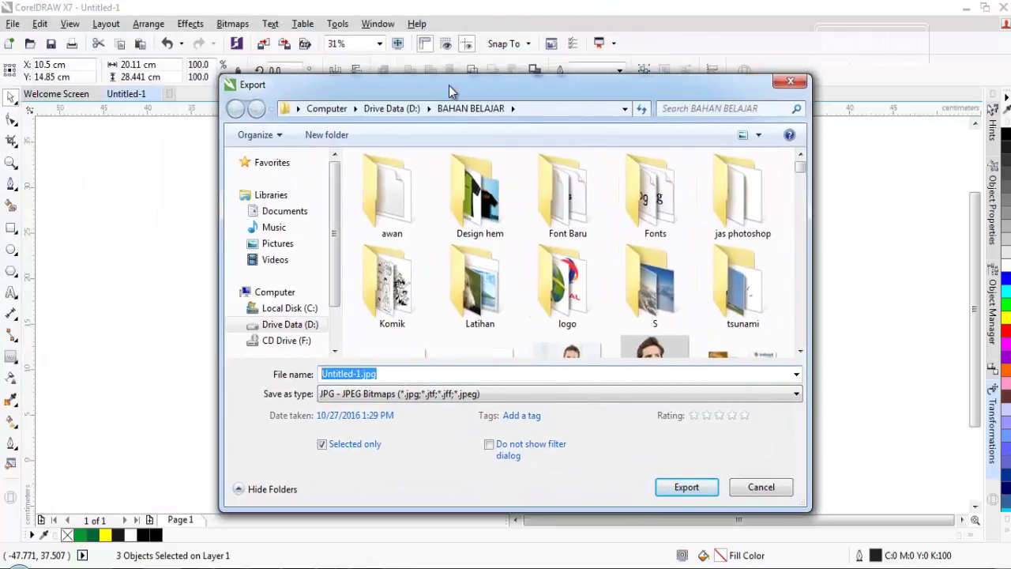
text(LIVE)
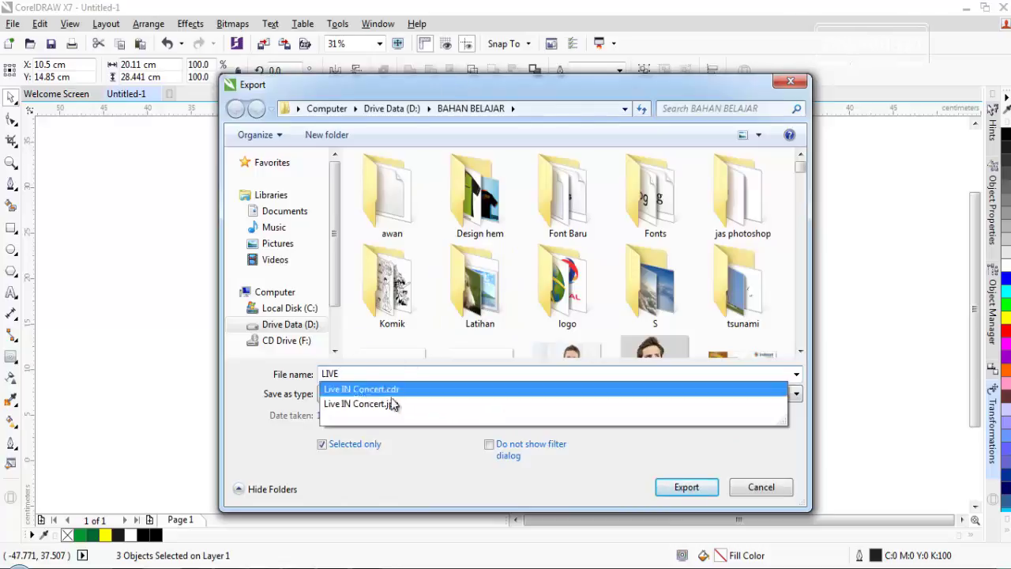
click(419, 403)
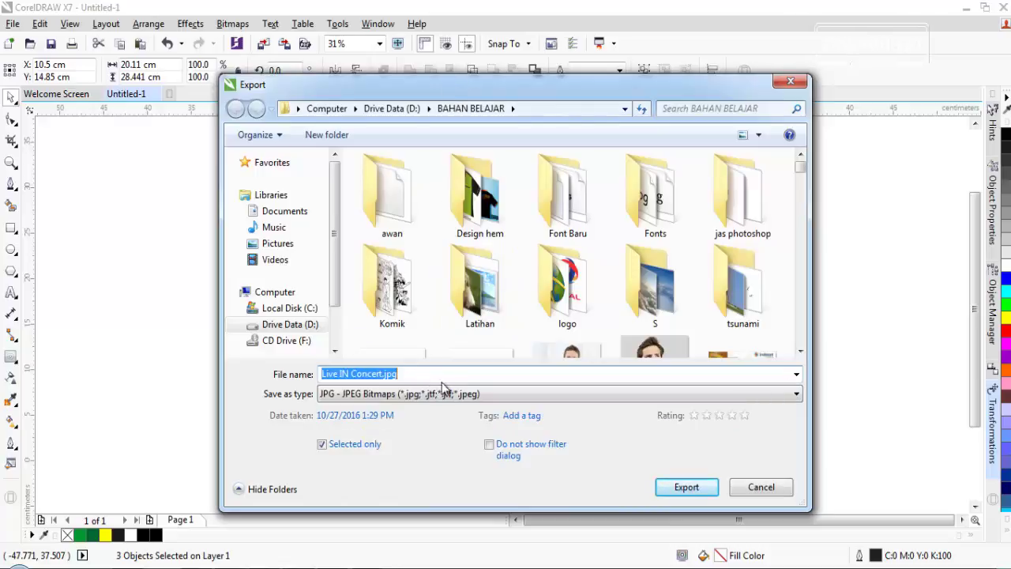
click(385, 376)
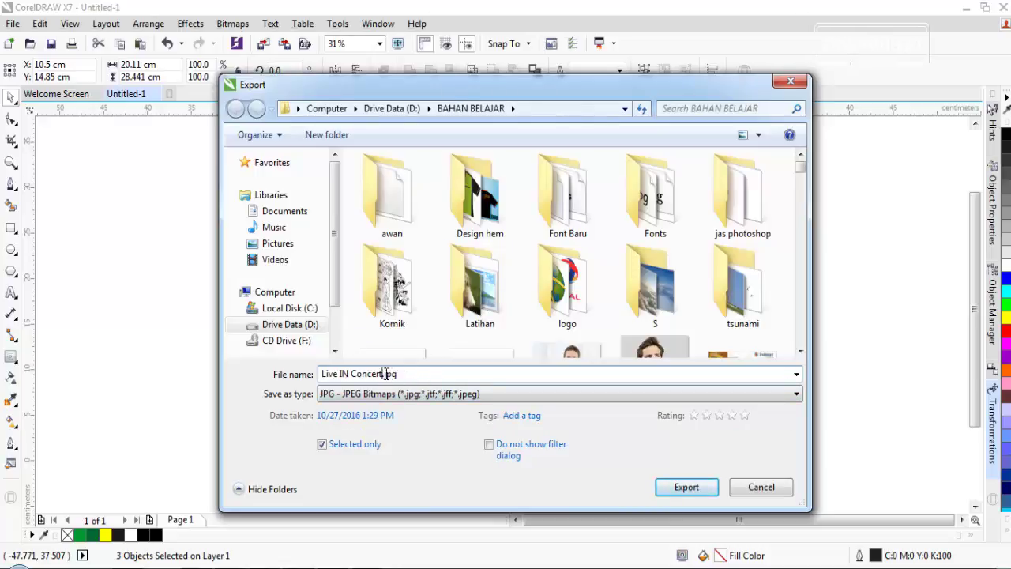
text(2)
click(686, 487)
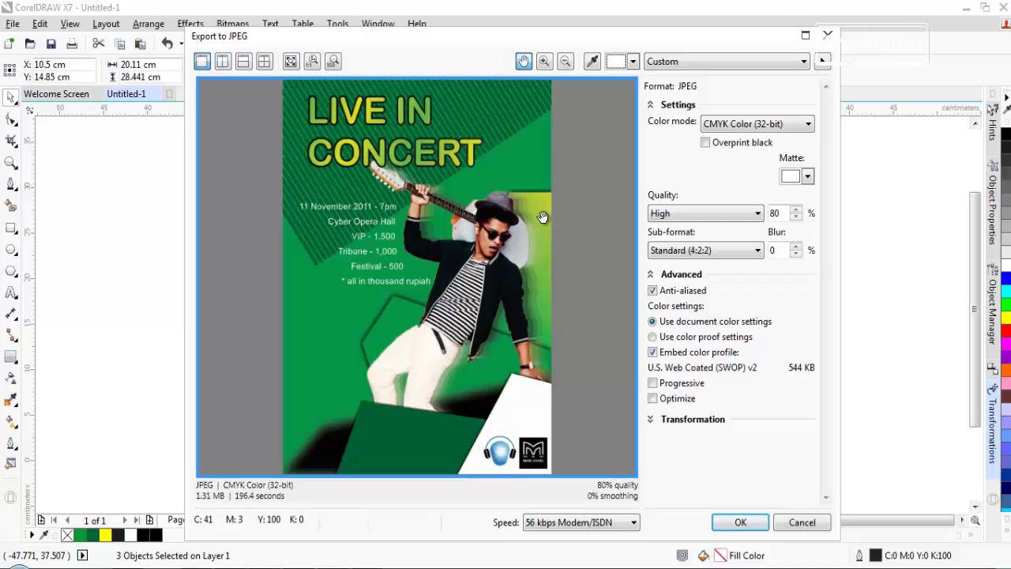
Preview the JPEG in RGB Color (24-bit), return the color mode to CMYK Color (32-bit), and complete the export.
click(752, 125)
click(742, 150)
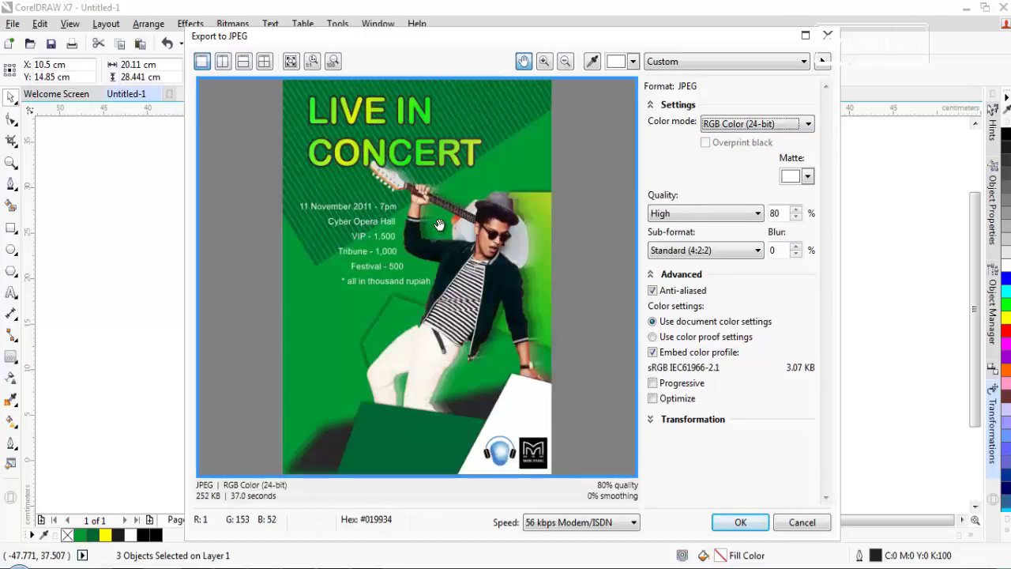
click(766, 126)
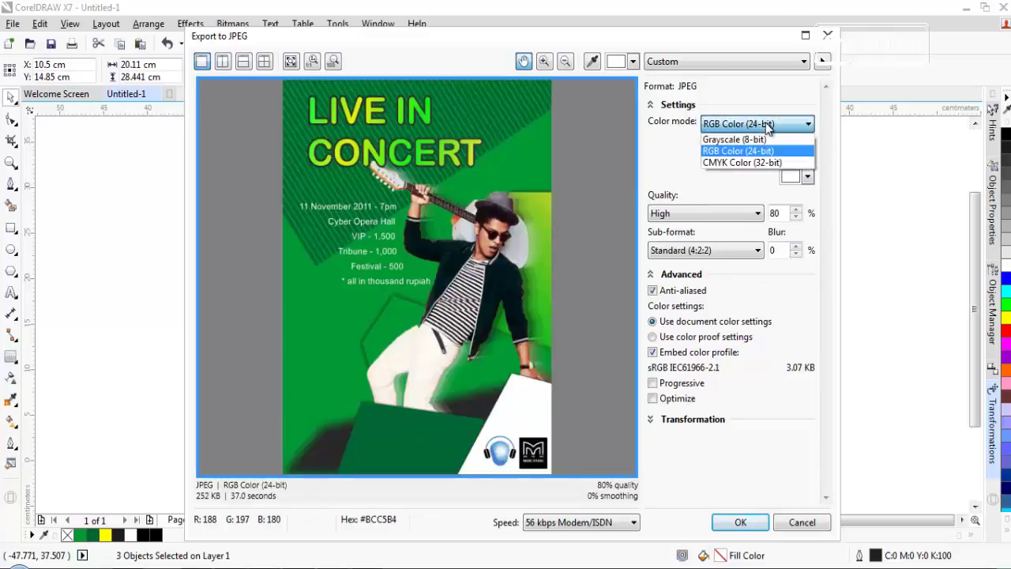
click(746, 162)
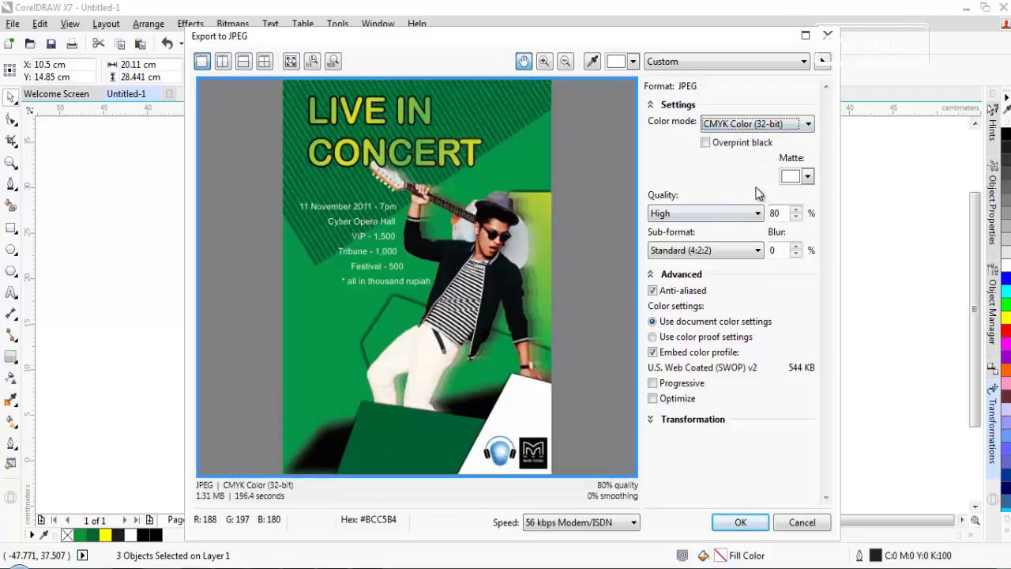
click(740, 525)
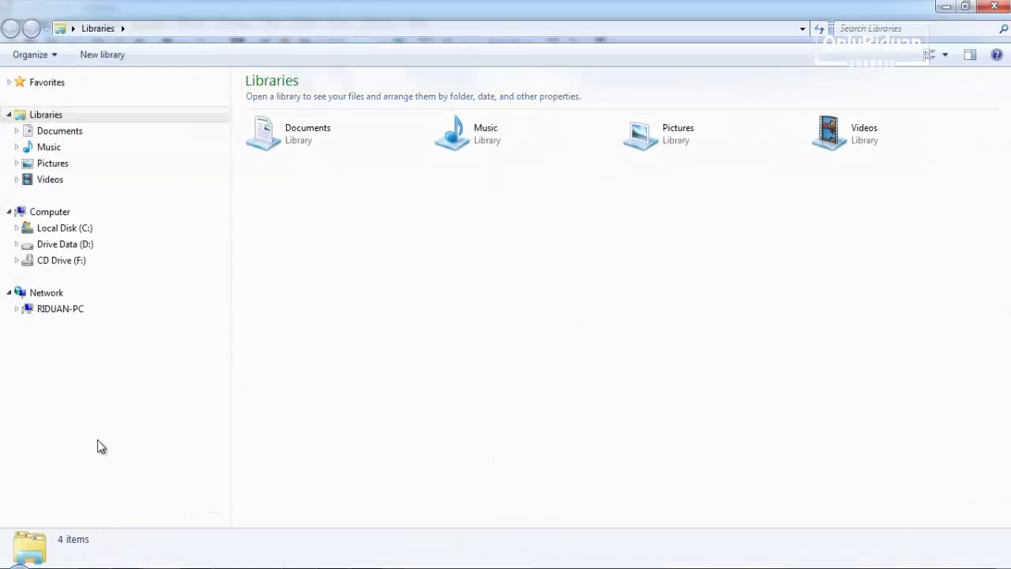
In Windows Explorer, open Live IN Concert2.jpg from D: BAHAN BELAJAR to check the export, close it, and deselect the poster in CorelDRAW.
click(91, 245)
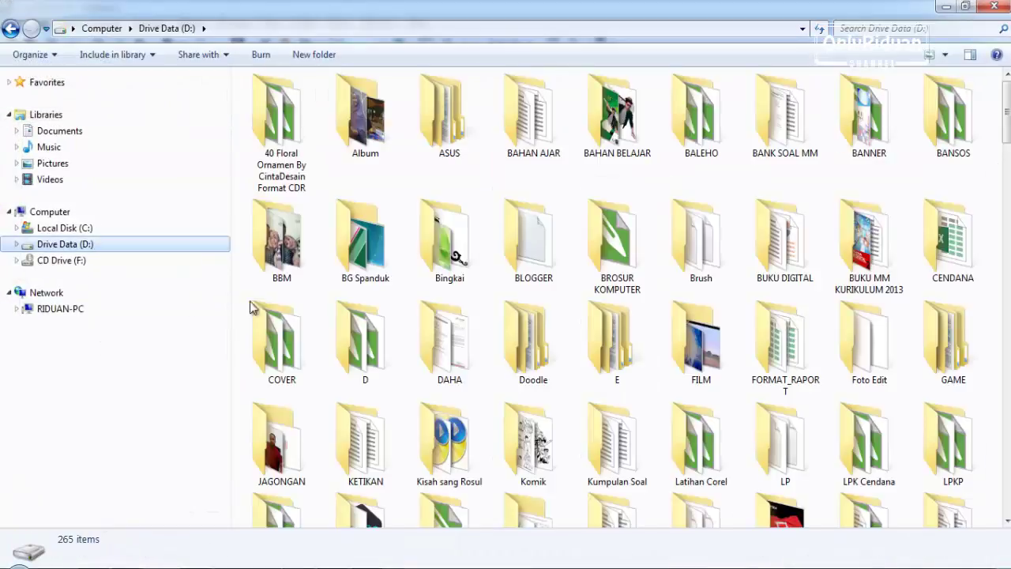
double_click(624, 132)
drag(1007, 126, 1006, 336)
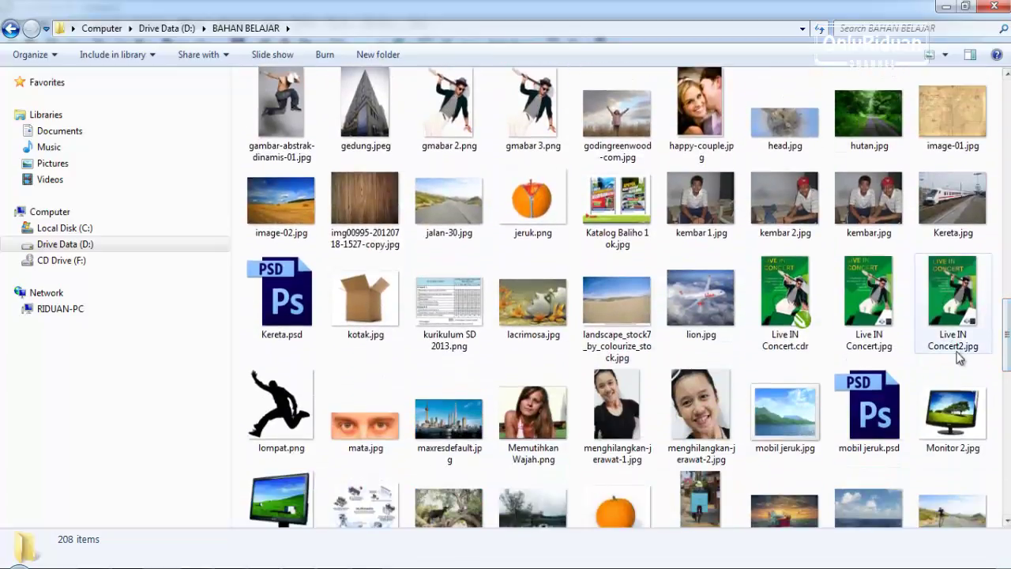
double_click(957, 306)
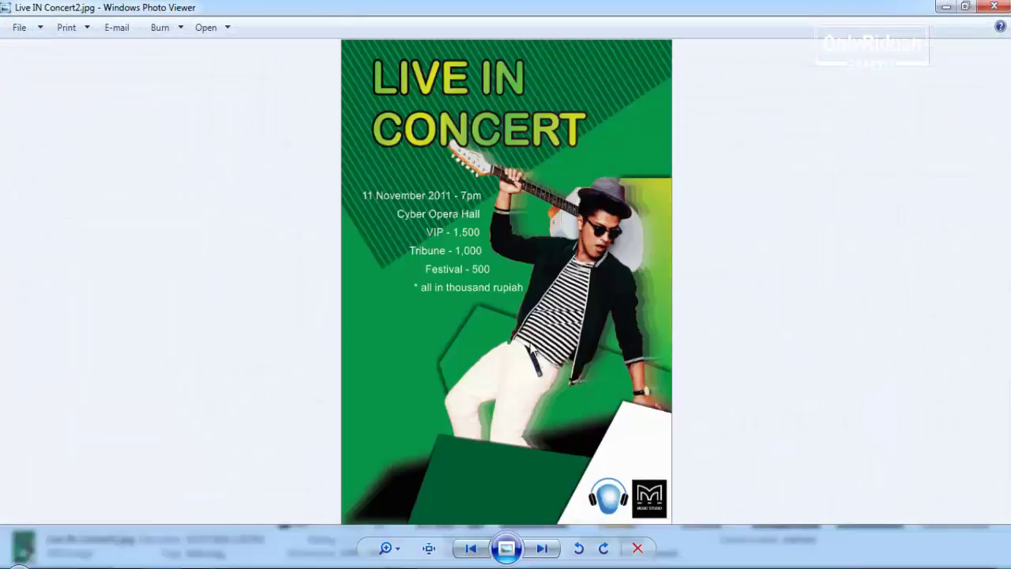
click(994, 7)
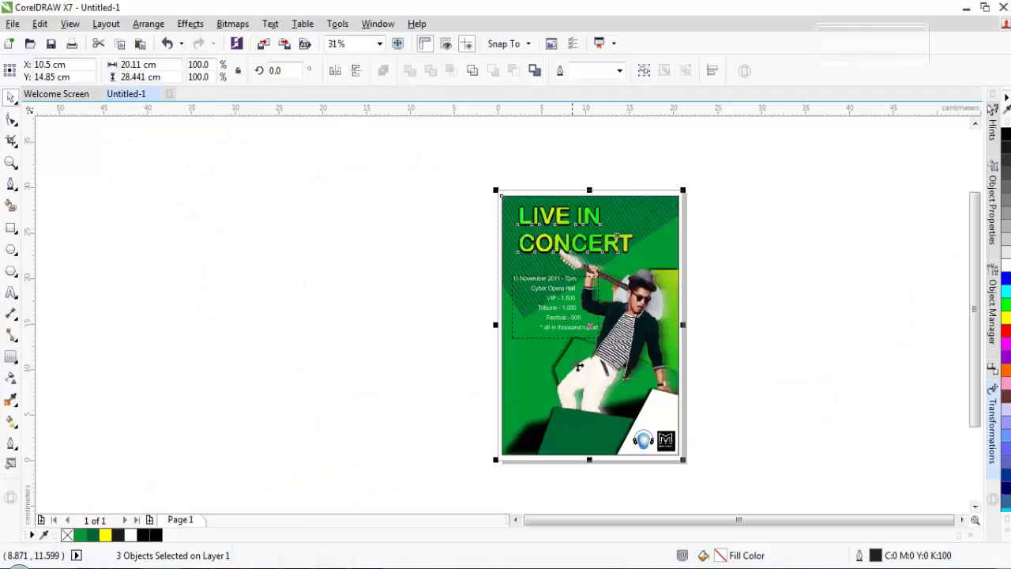
click(755, 280)
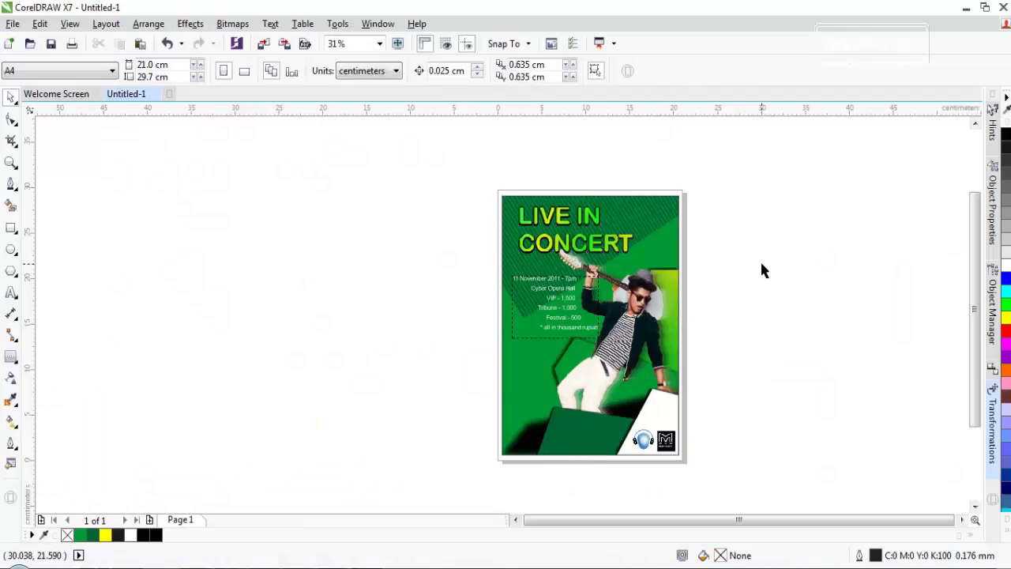